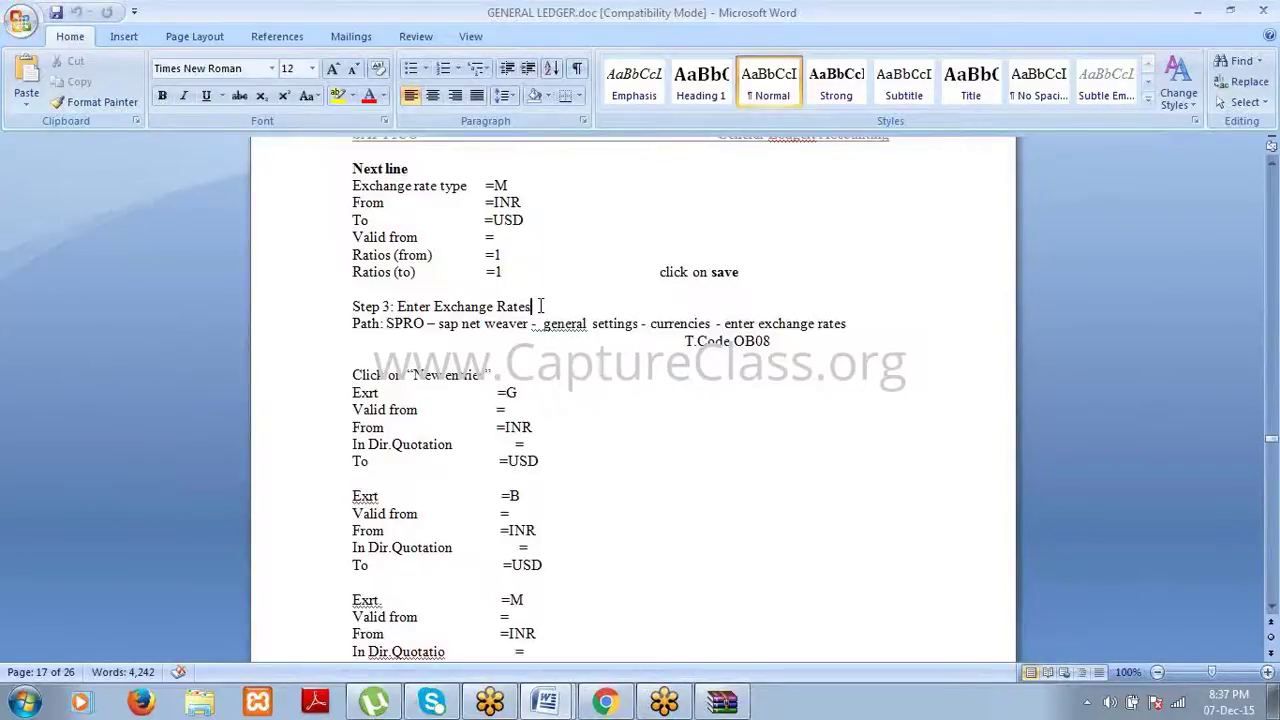
# Minimize the GENERAL LEDGER notes and close the course-details Word document
pyautogui.click(1203, 16)
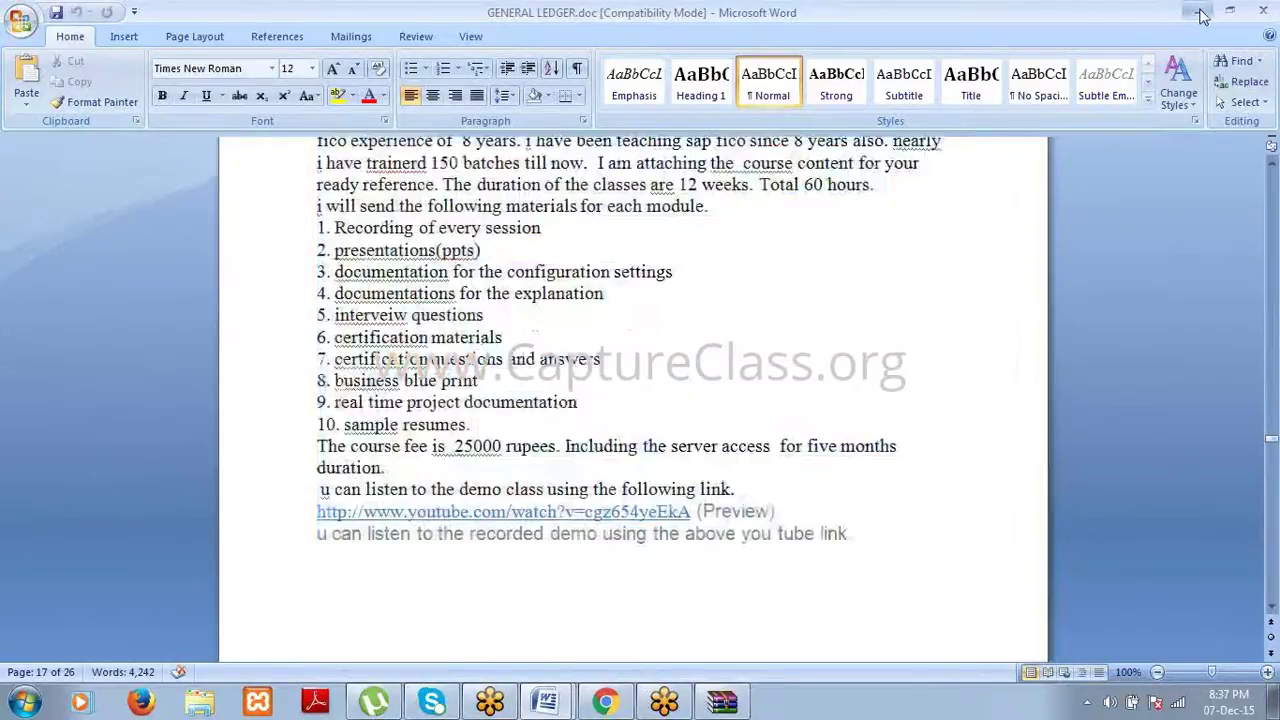
pyautogui.click(1260, 10)
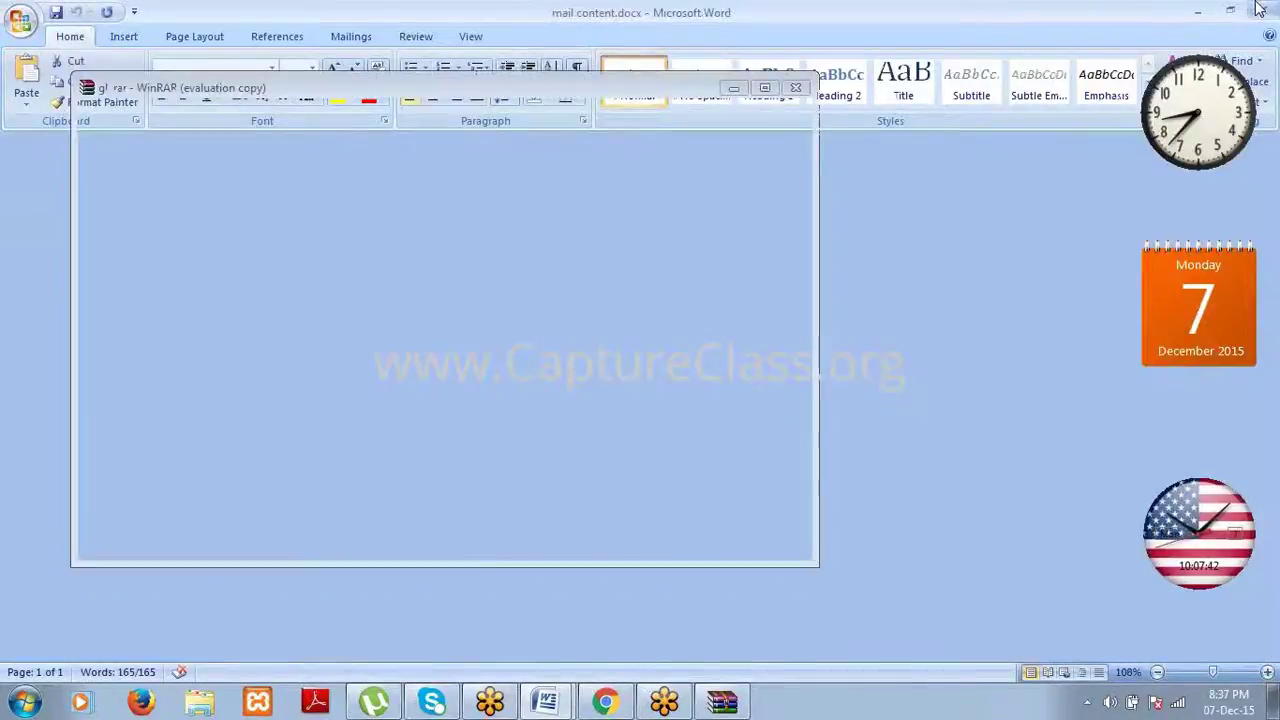
# Minimize WinRAR, launch SAP Logon and log on to the new ip system
pyautogui.click(733, 90)
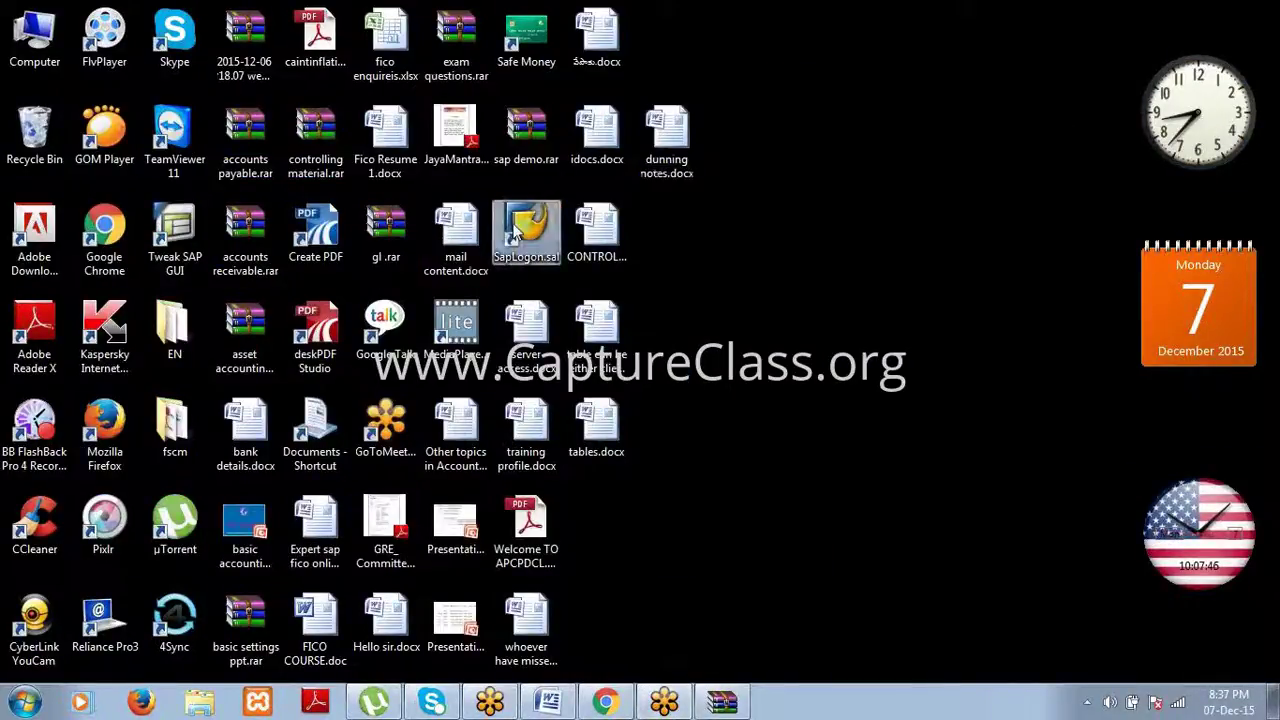
pyautogui.doubleClick(515, 231)
pyautogui.click(448, 252)
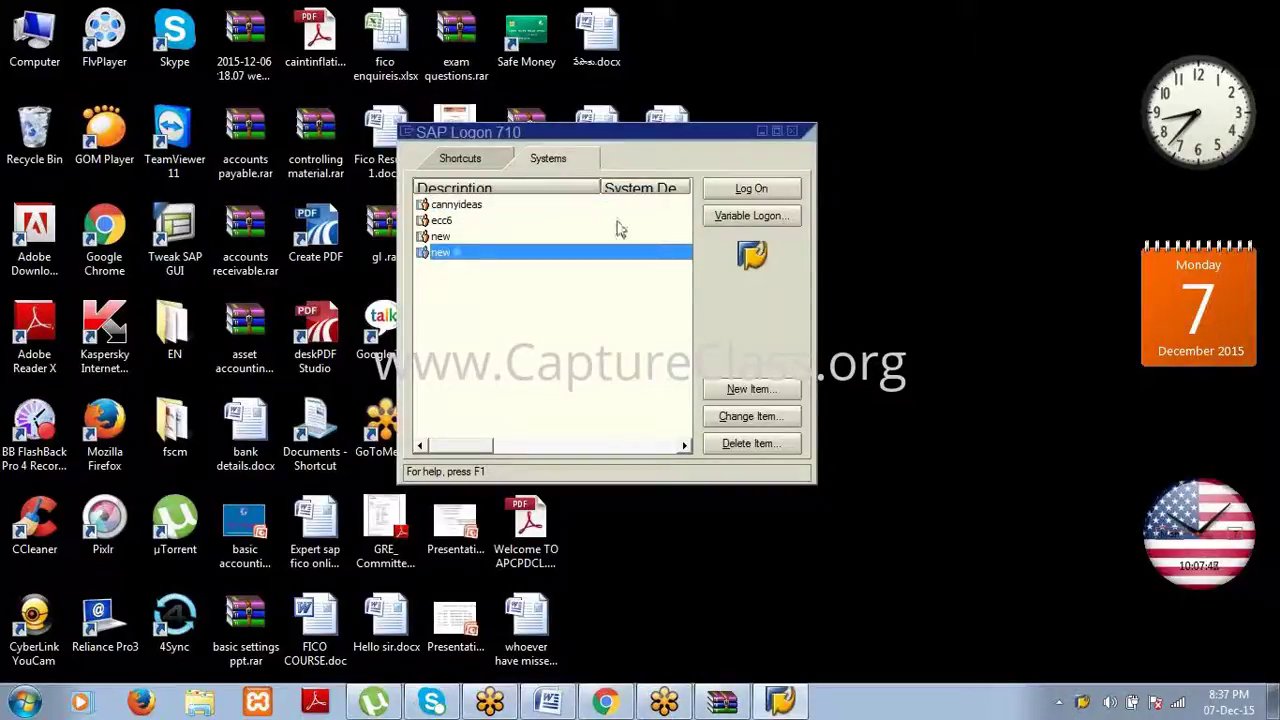
pyautogui.click(751, 189)
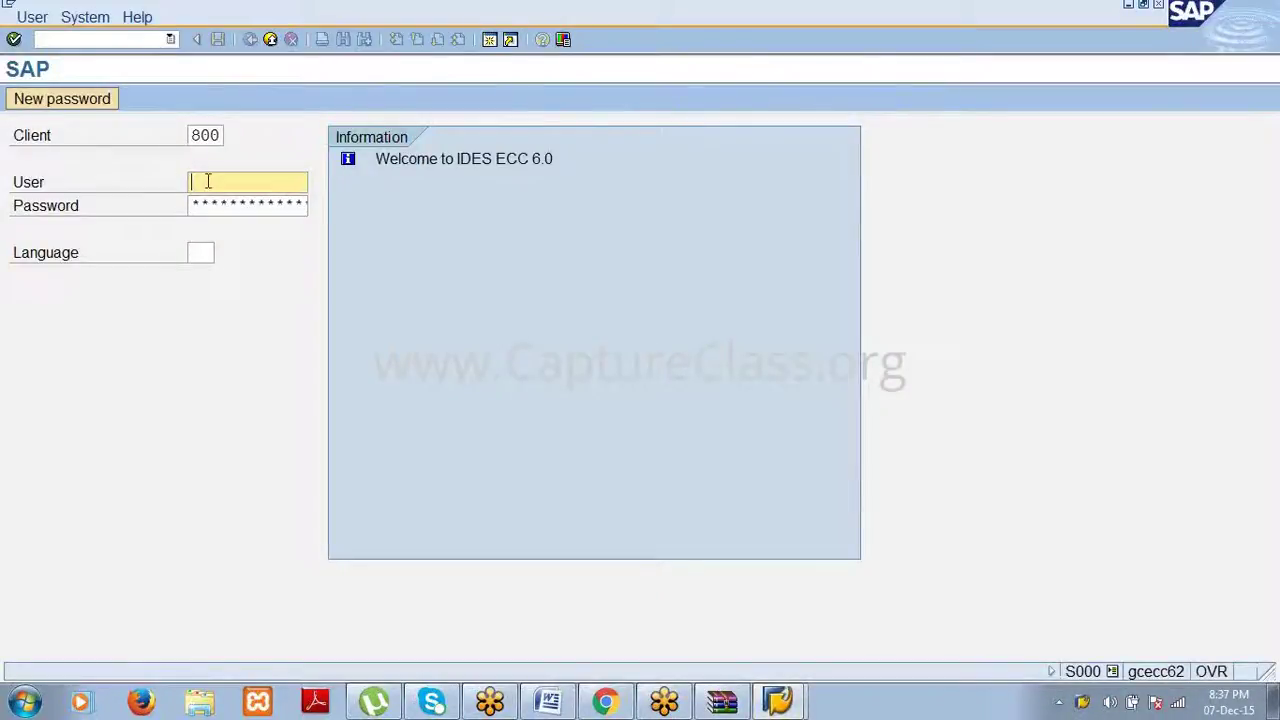
# Enter the user name and password, then open the SPRO customizing favorite
pyautogui.write('1akdheen')
pyautogui.press('BackSpace')
pyautogui.press('BackSpace')
pyautogui.press('BackSpace')
pyautogui.press('BackSpace')
pyautogui.press('BackSpace')
pyautogui.write('shman')
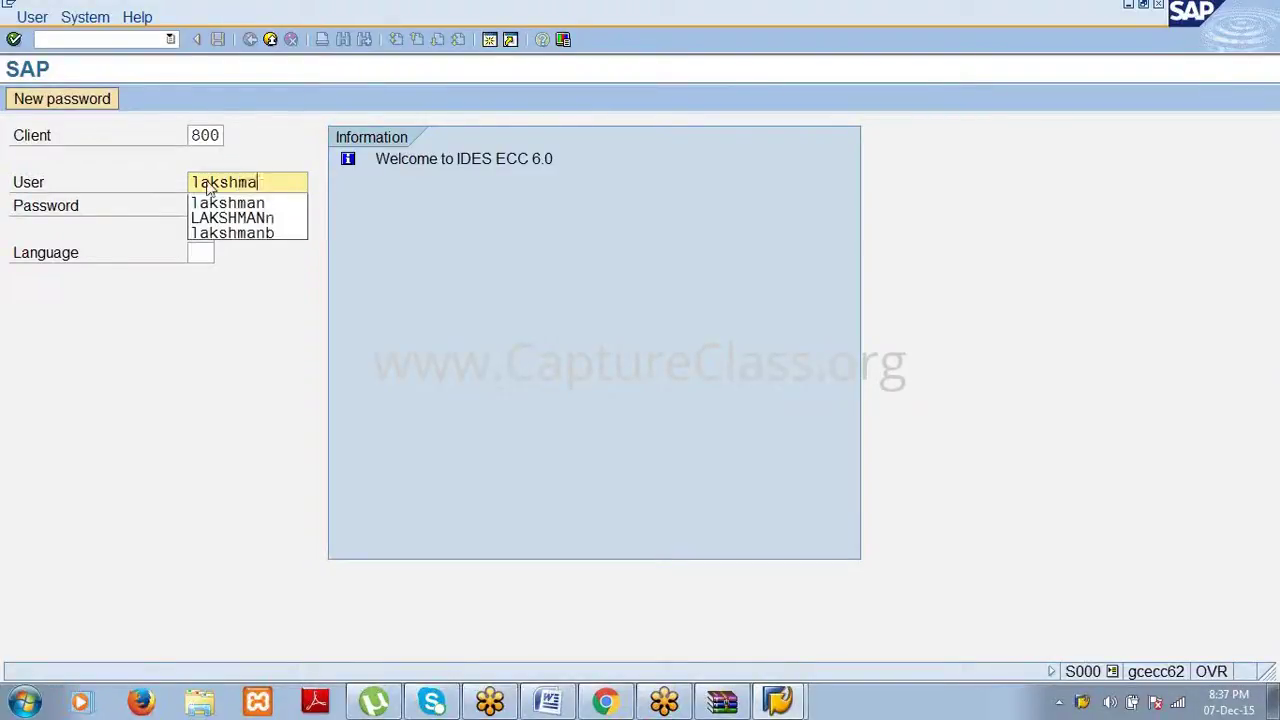
pyautogui.press('Tab')
pyautogui.write('***********')
pyautogui.press('Return')
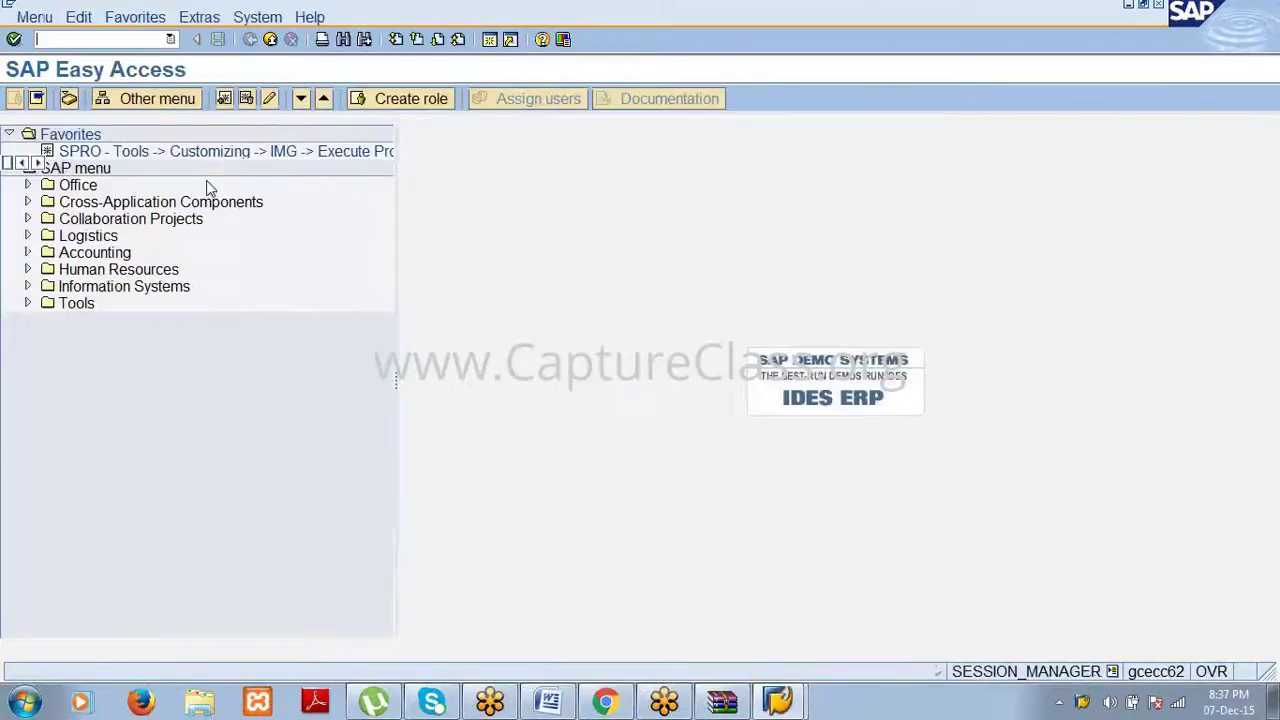
pyautogui.doubleClick(135, 151)
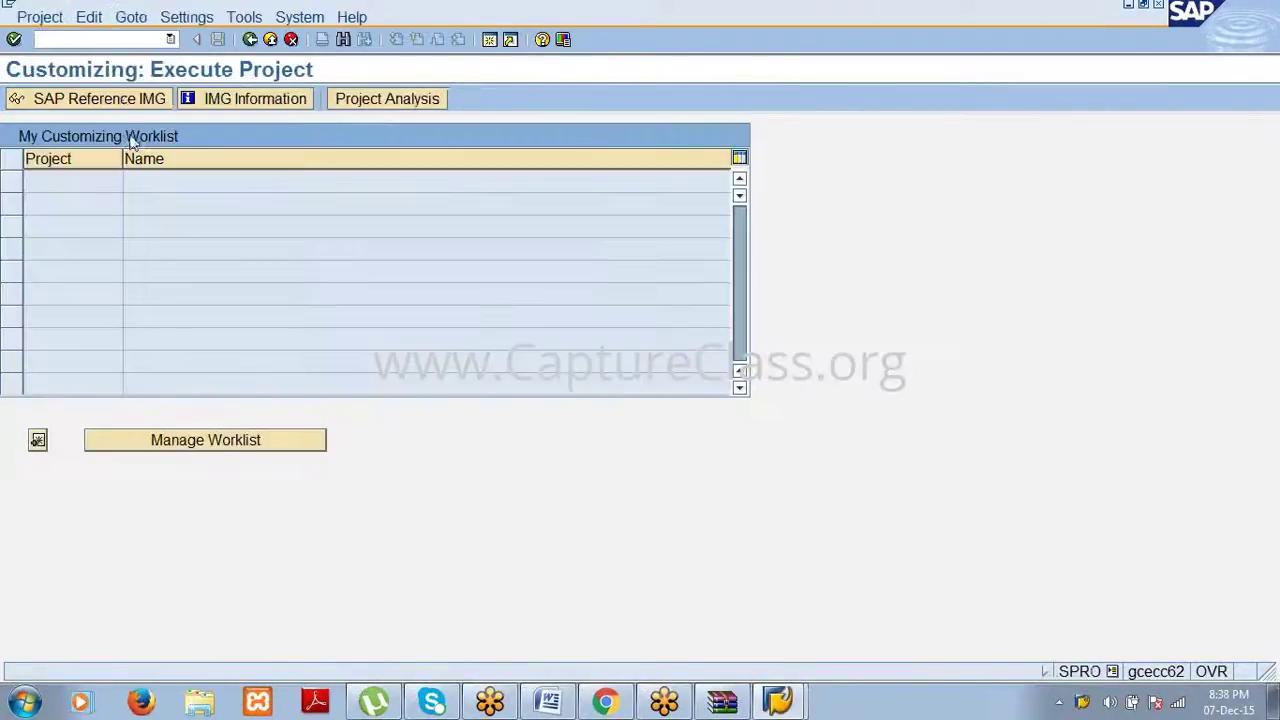
# In the Reference IMG, run SAP NetWeaver > General Settings > Currencies > Enter Exchange Rates and start New Entries
pyautogui.click(126, 98)
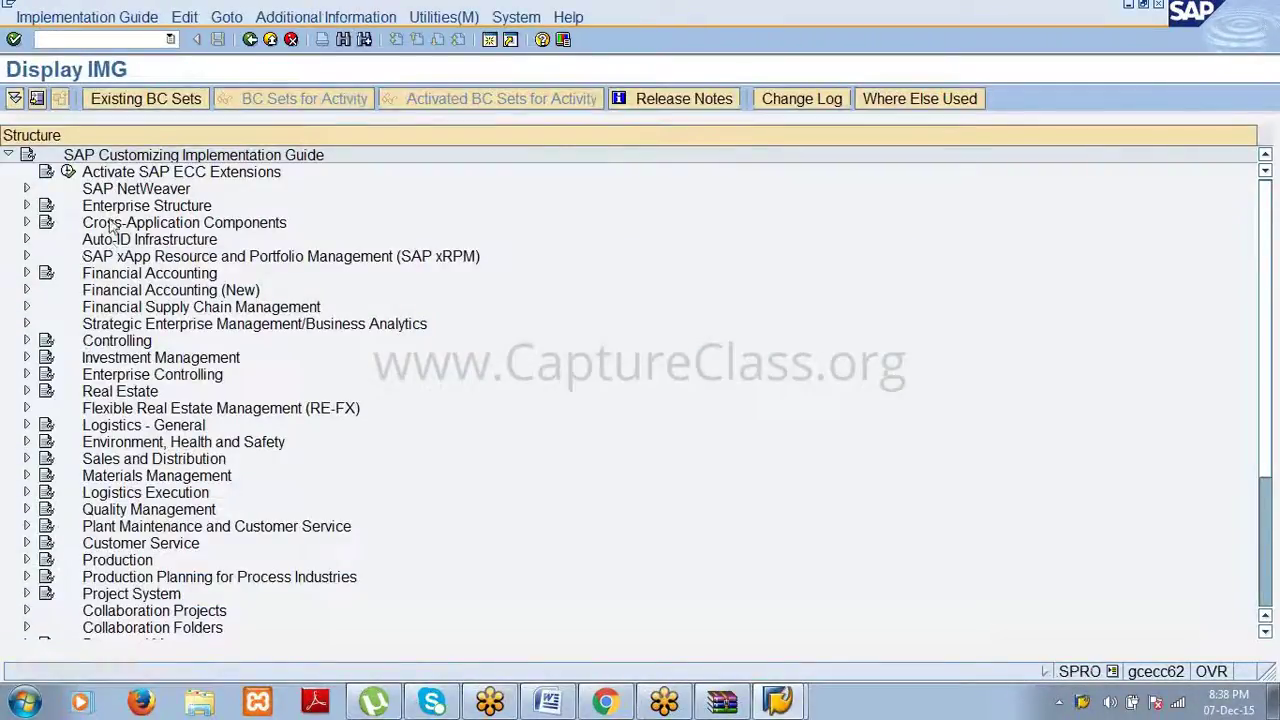
pyautogui.click(104, 190)
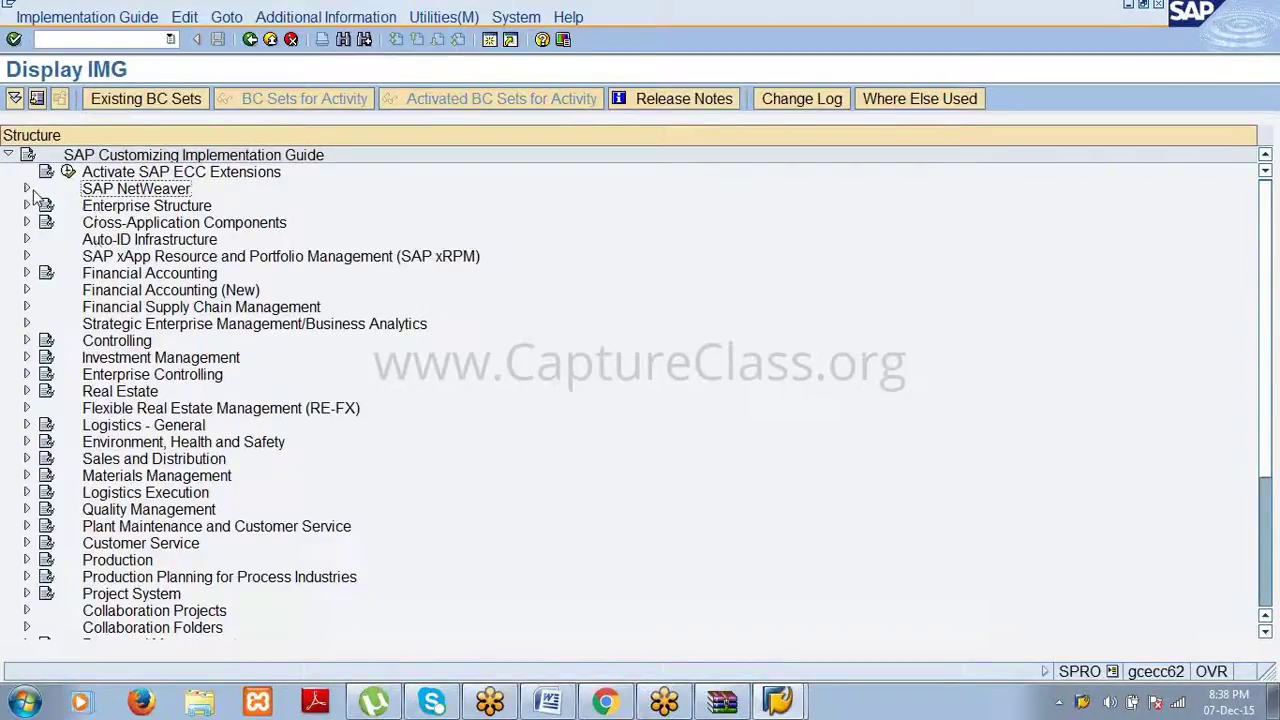
pyautogui.click(27, 189)
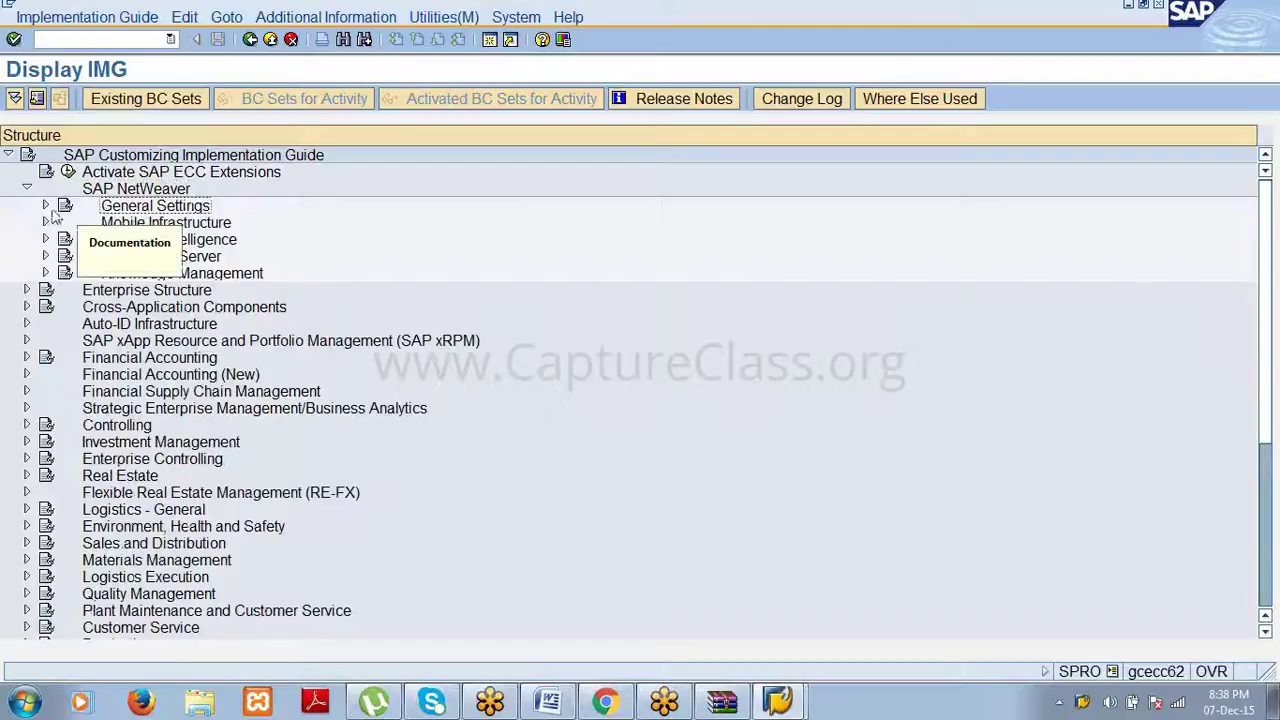
pyautogui.click(44, 206)
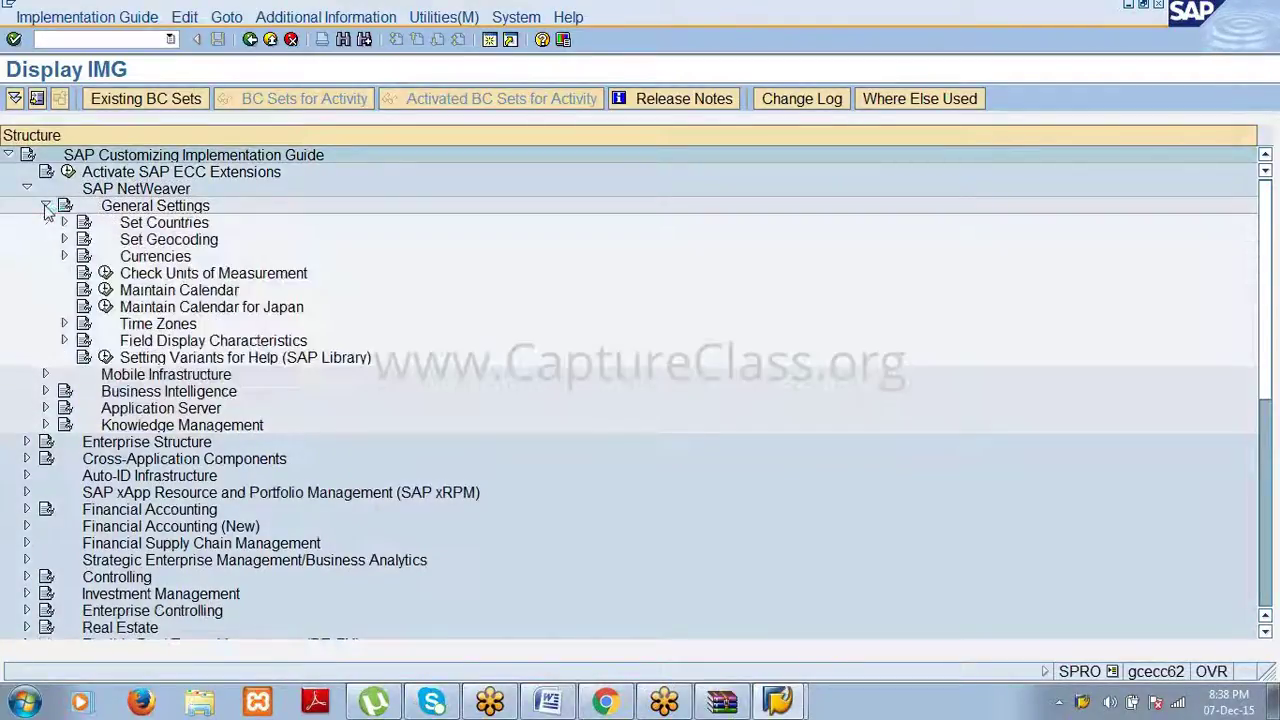
pyautogui.click(65, 256)
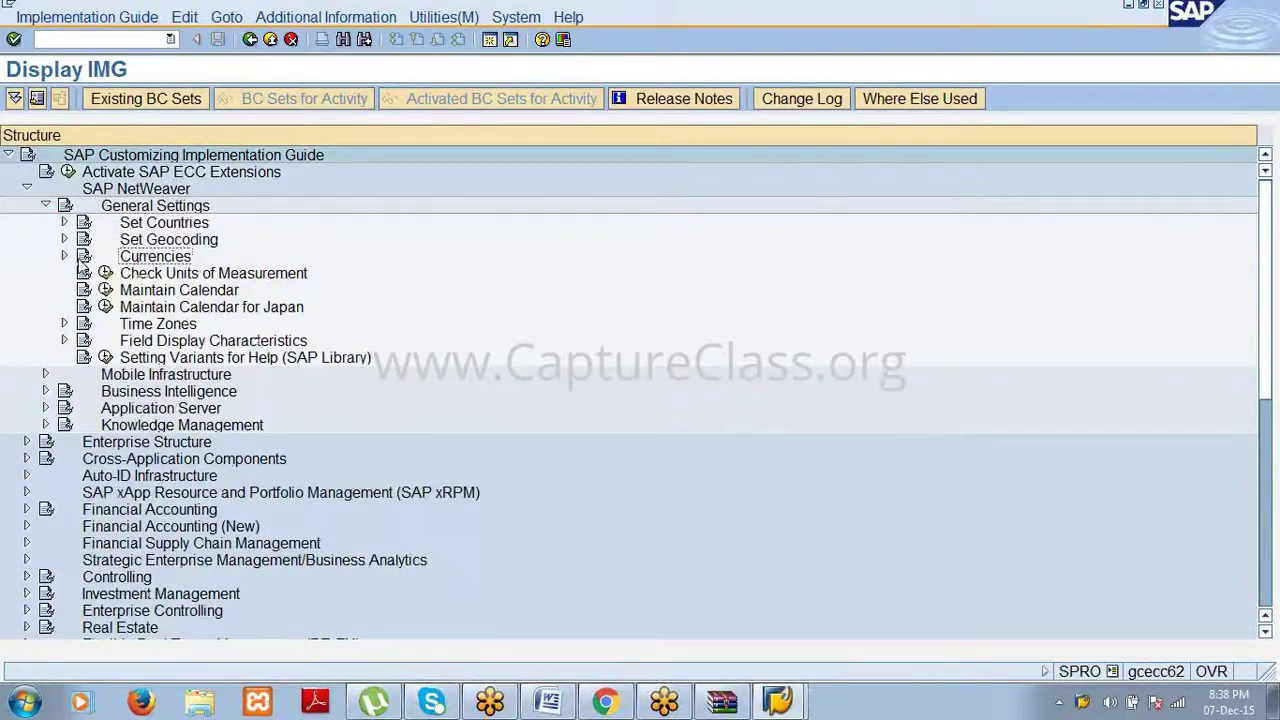
pyautogui.click(122, 373)
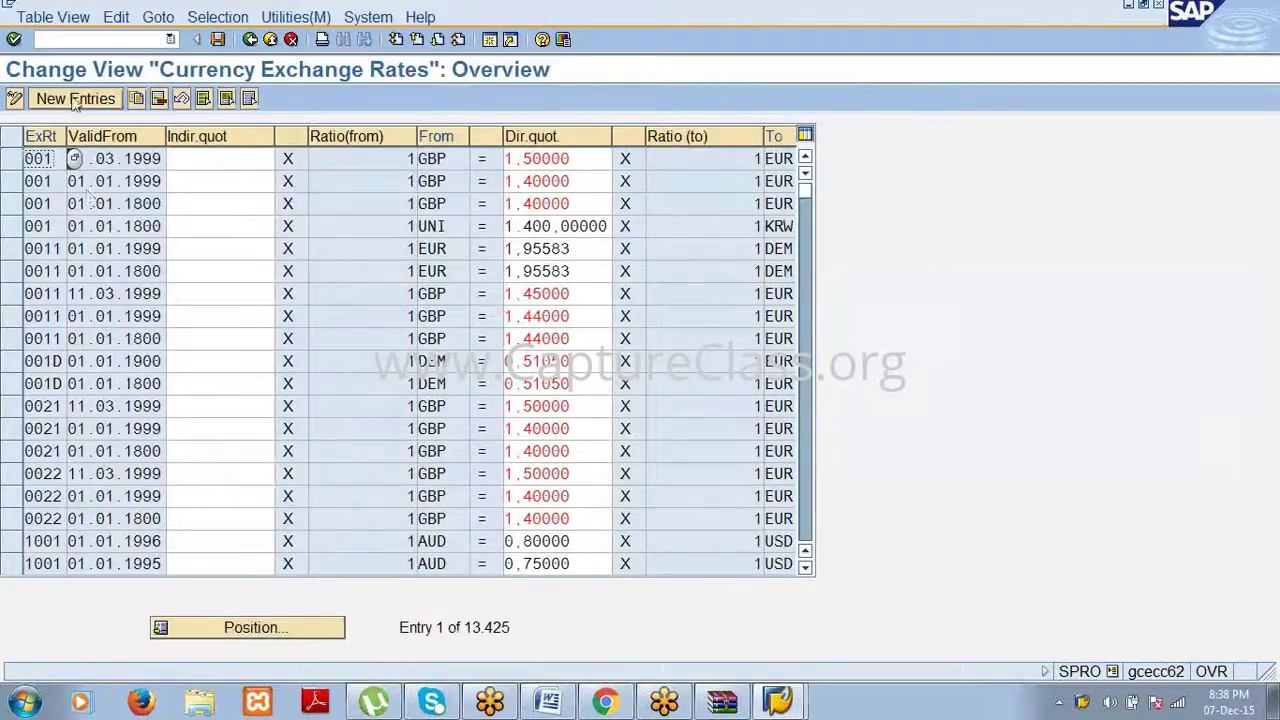
pyautogui.click(78, 100)
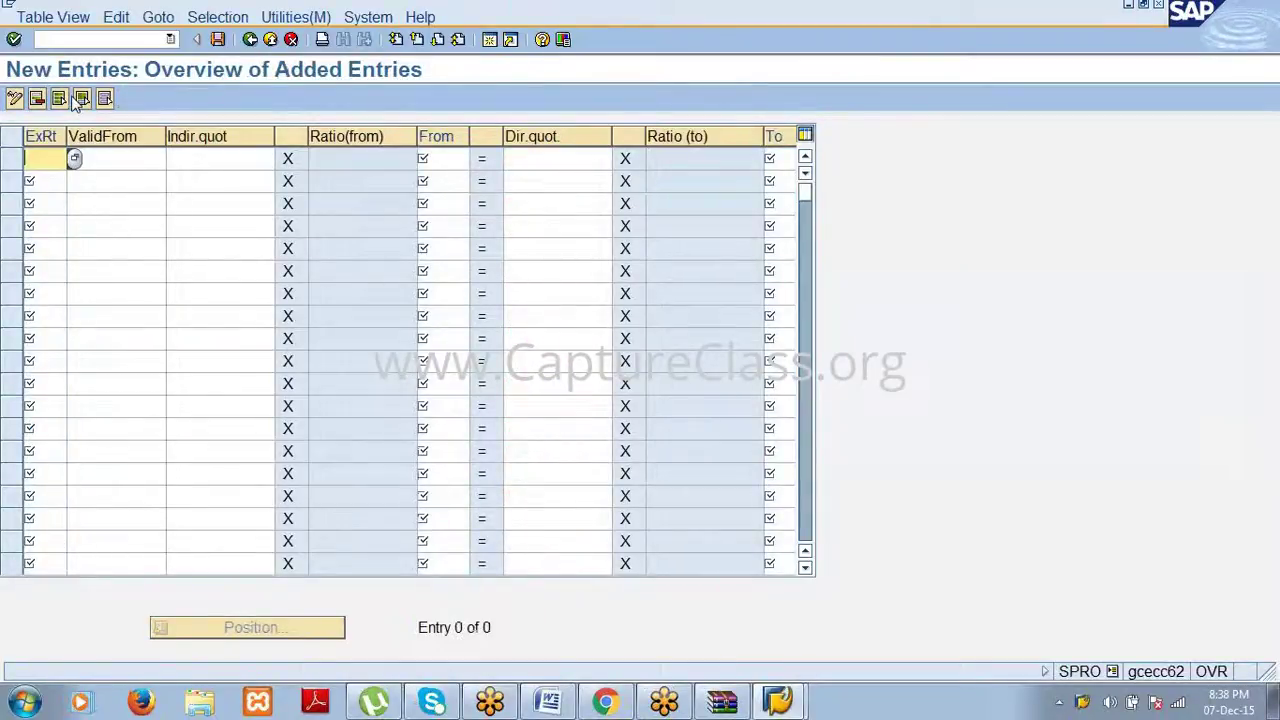
# Enter a type g rate valid from 7.12.2015, indirect quotation 64, from INR to USD
pyautogui.write('g')
pyautogui.press('Tab')
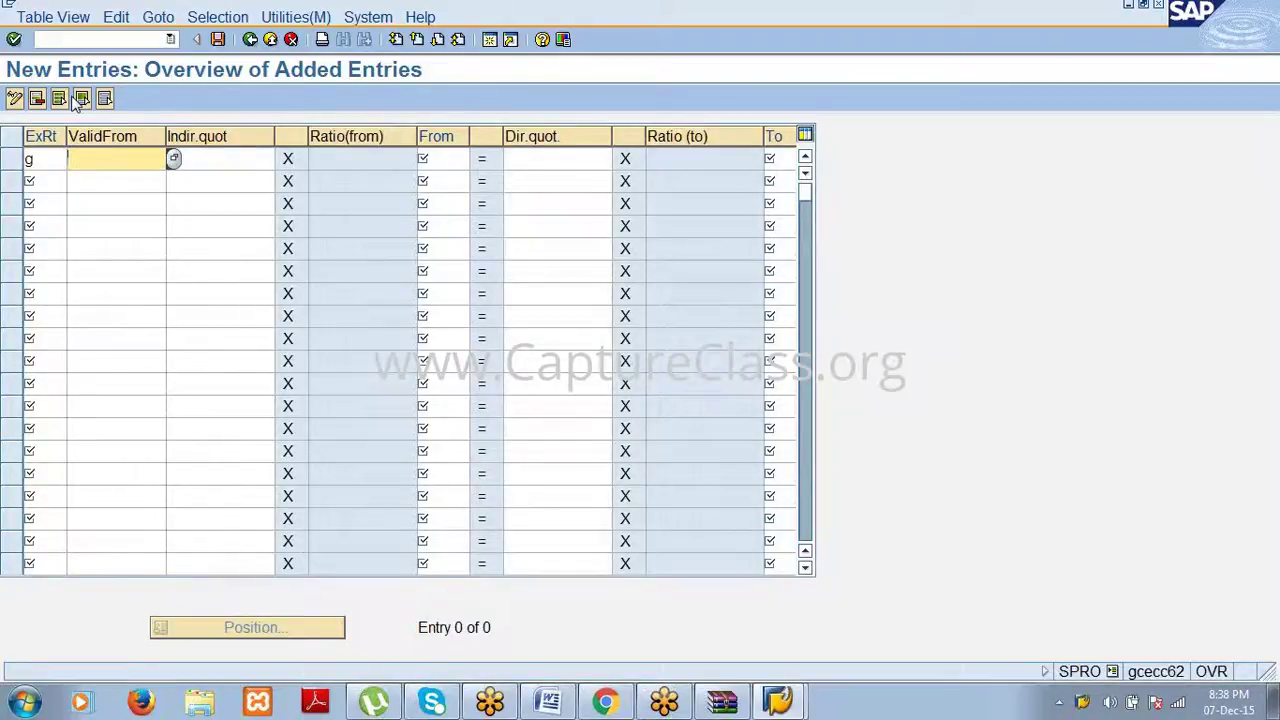
pyautogui.write('7.12.2015')
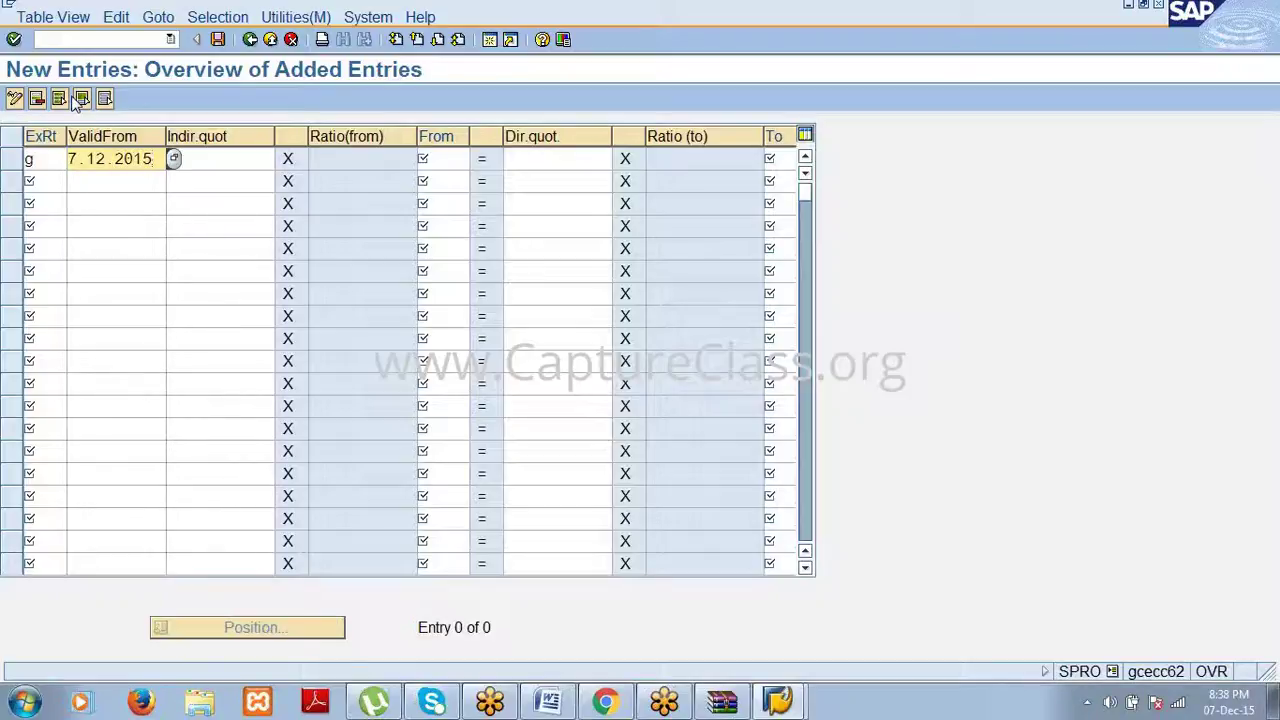
pyautogui.press('Tab')
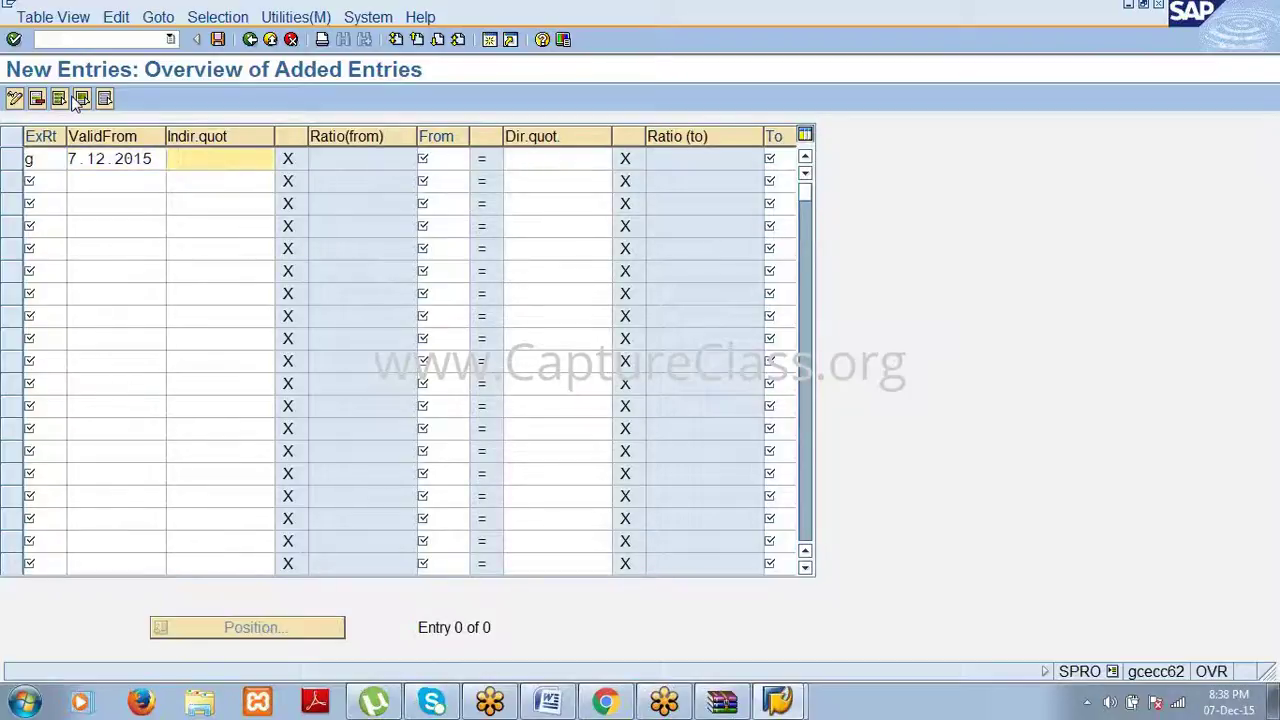
pyautogui.write('64')
pyautogui.press('Tab')
pyautogui.write('inr')
pyautogui.press('Tab')
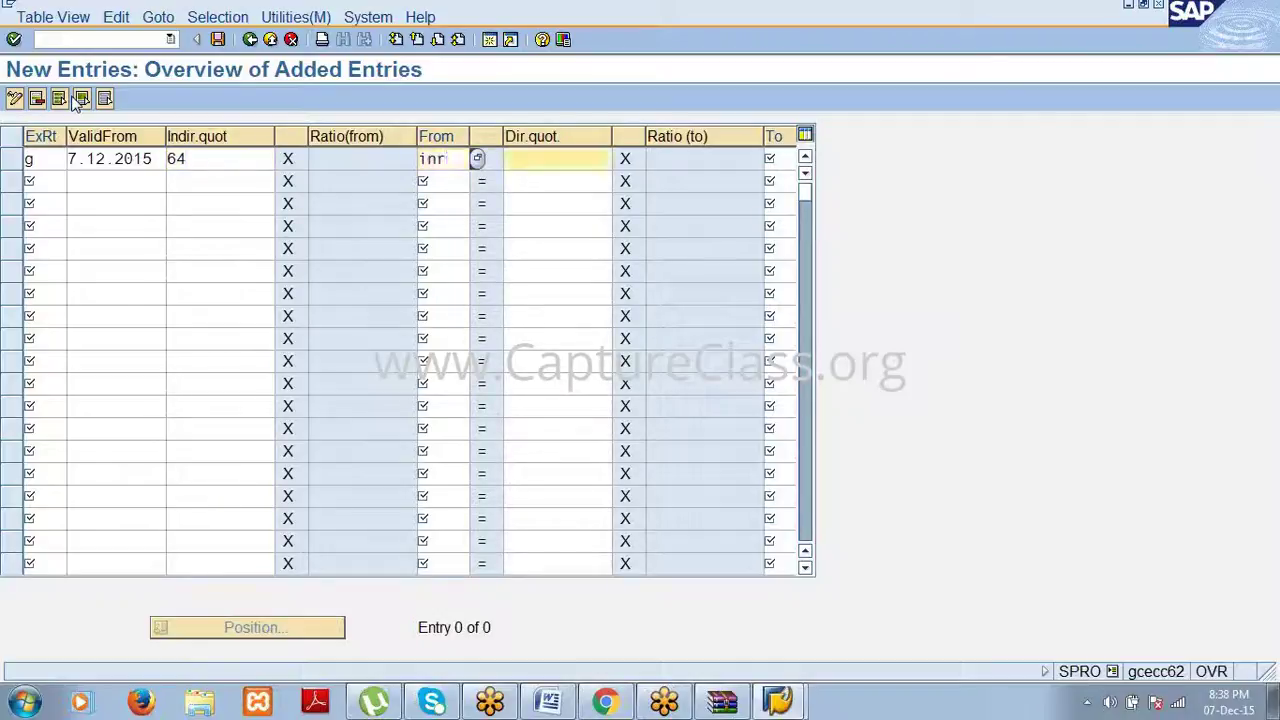
pyautogui.press('Tab')
pyautogui.write('usd')
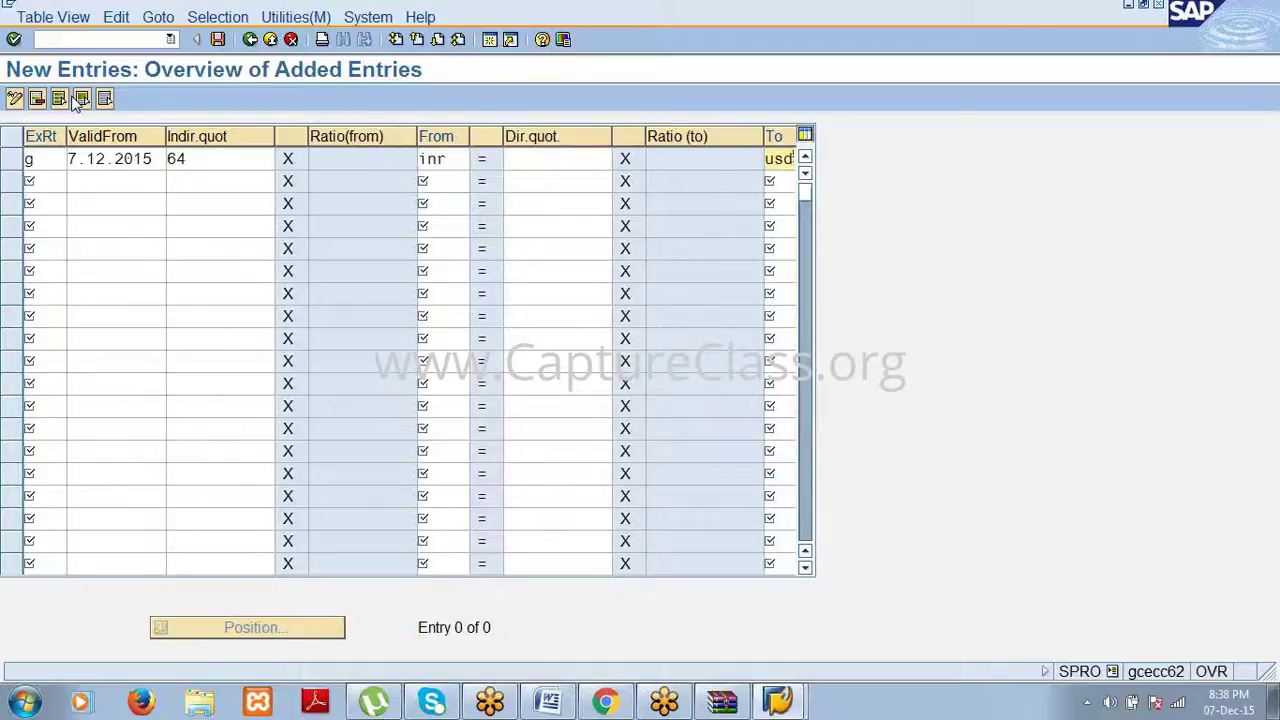
pyautogui.click(43, 196)
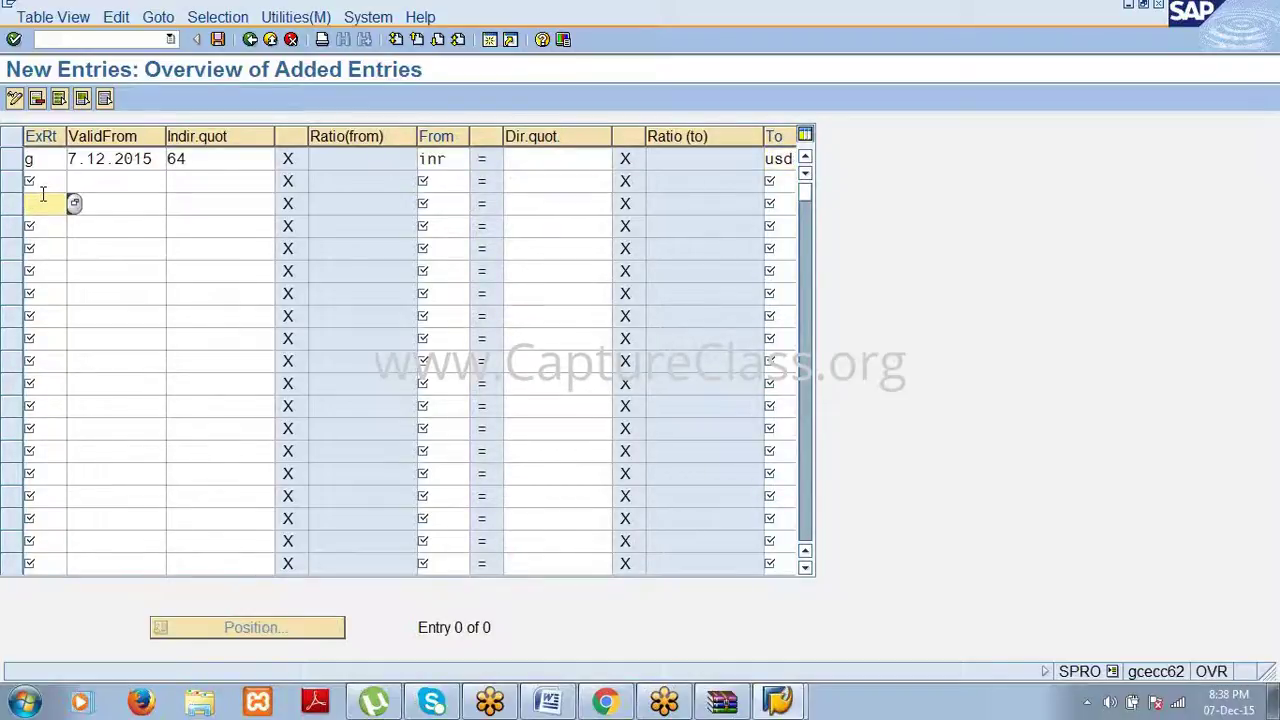
# Add a type B row valid from 7.12.2015 with indirect quotation 66, INR to USD
pyautogui.click(45, 181)
pyautogui.write('b')
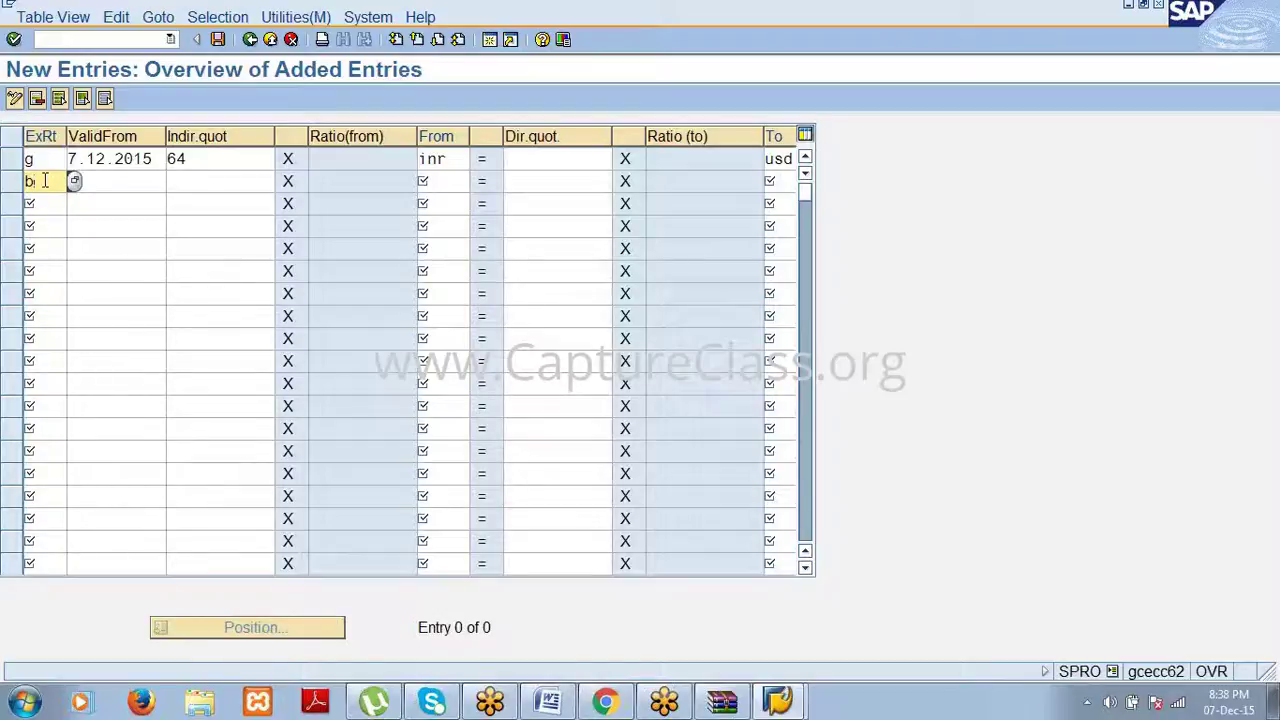
pyautogui.press('Tab')
pyautogui.write('7.12.2015')
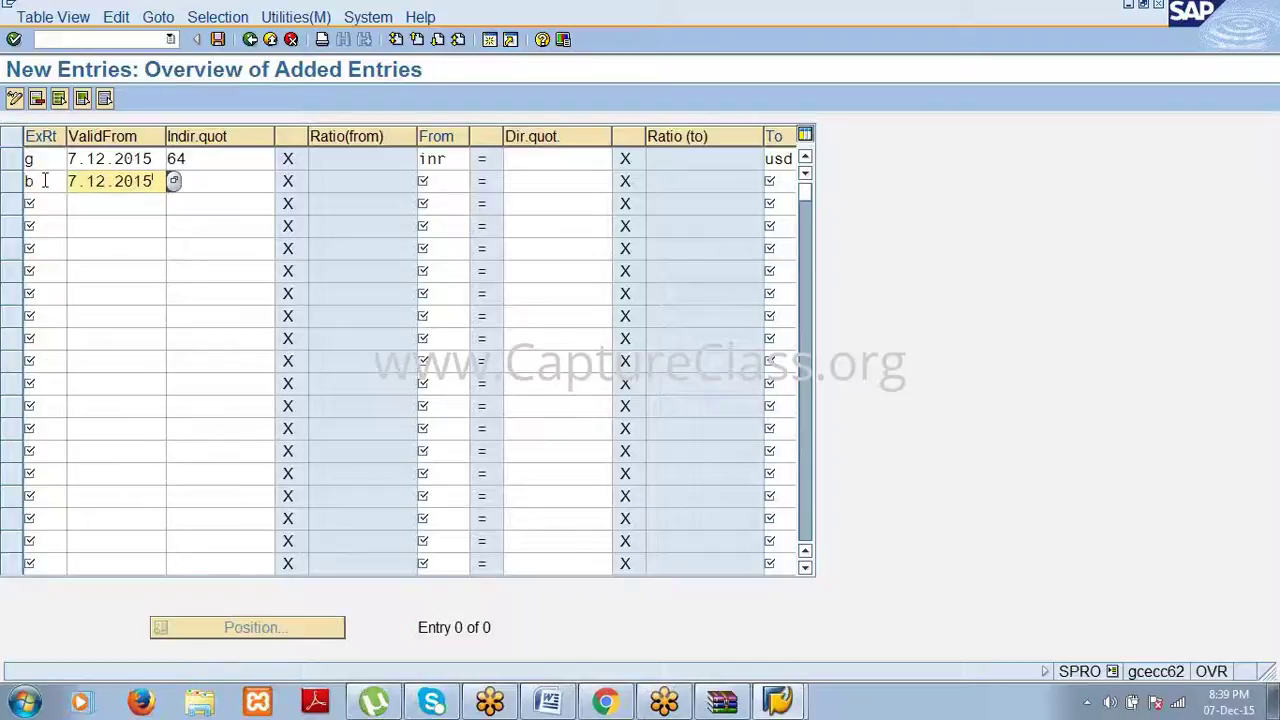
pyautogui.press('Tab')
pyautogui.write('66')
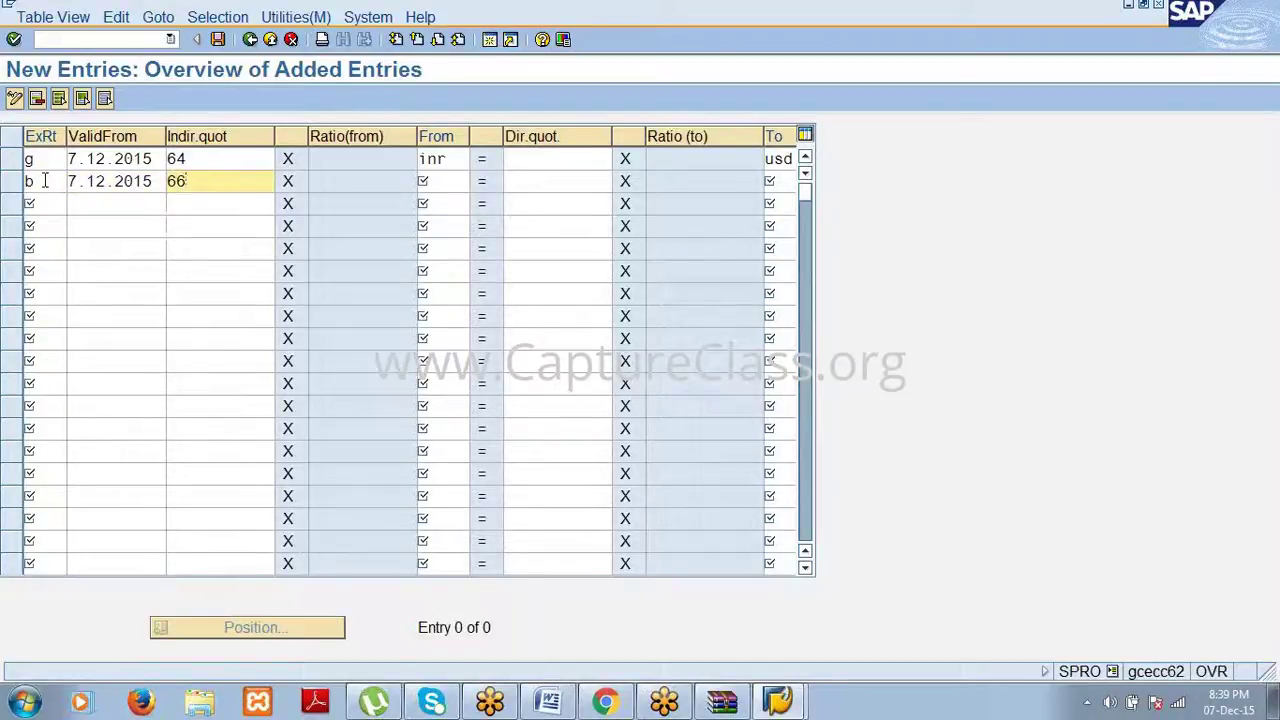
pyautogui.press('Tab')
pyautogui.write('inr')
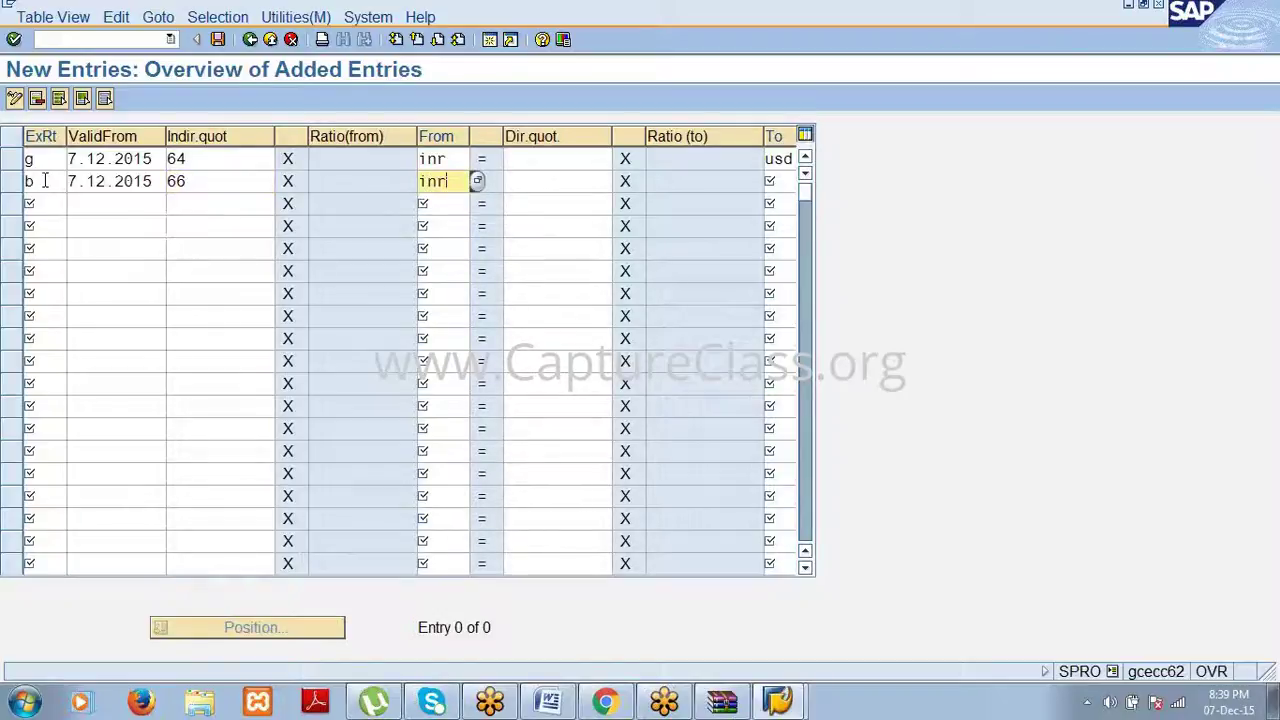
pyautogui.press('Tab')
pyautogui.press('Tab')
pyautogui.write('usd')
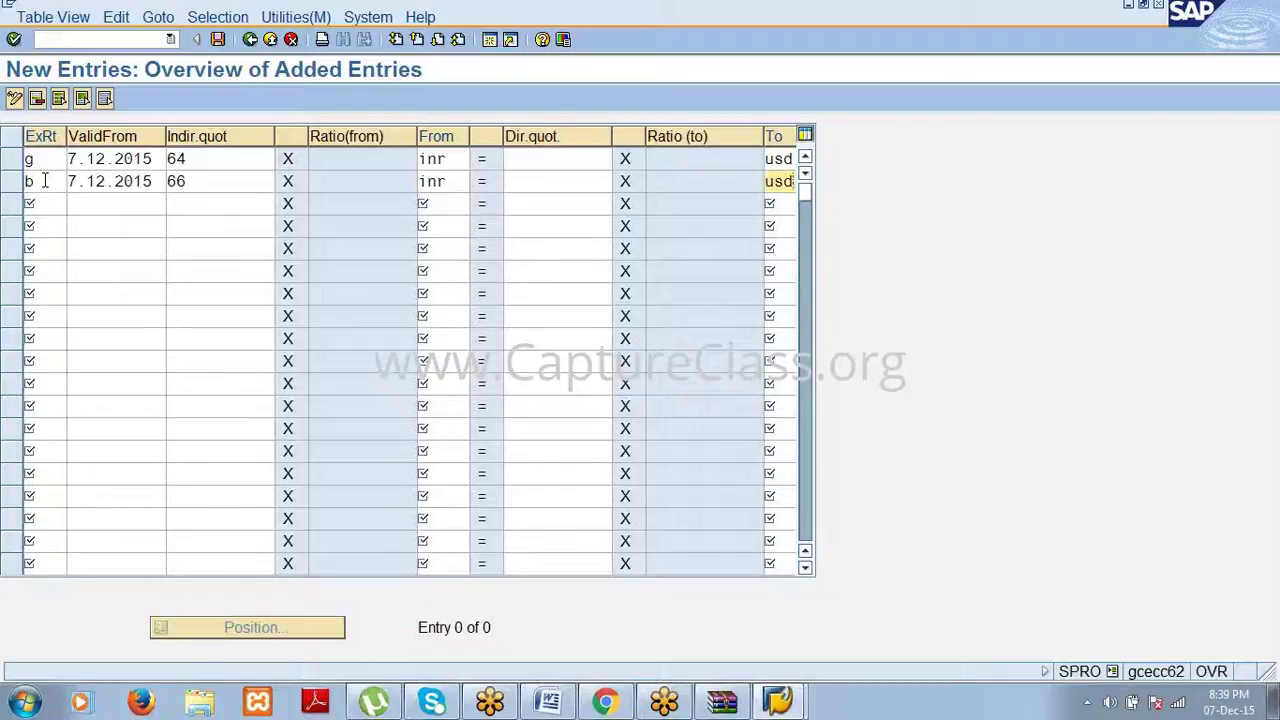
# Add a type M row valid from 7.12.2015 at 65, INR to USD, and save
pyautogui.press('Tab')
pyautogui.write('m')
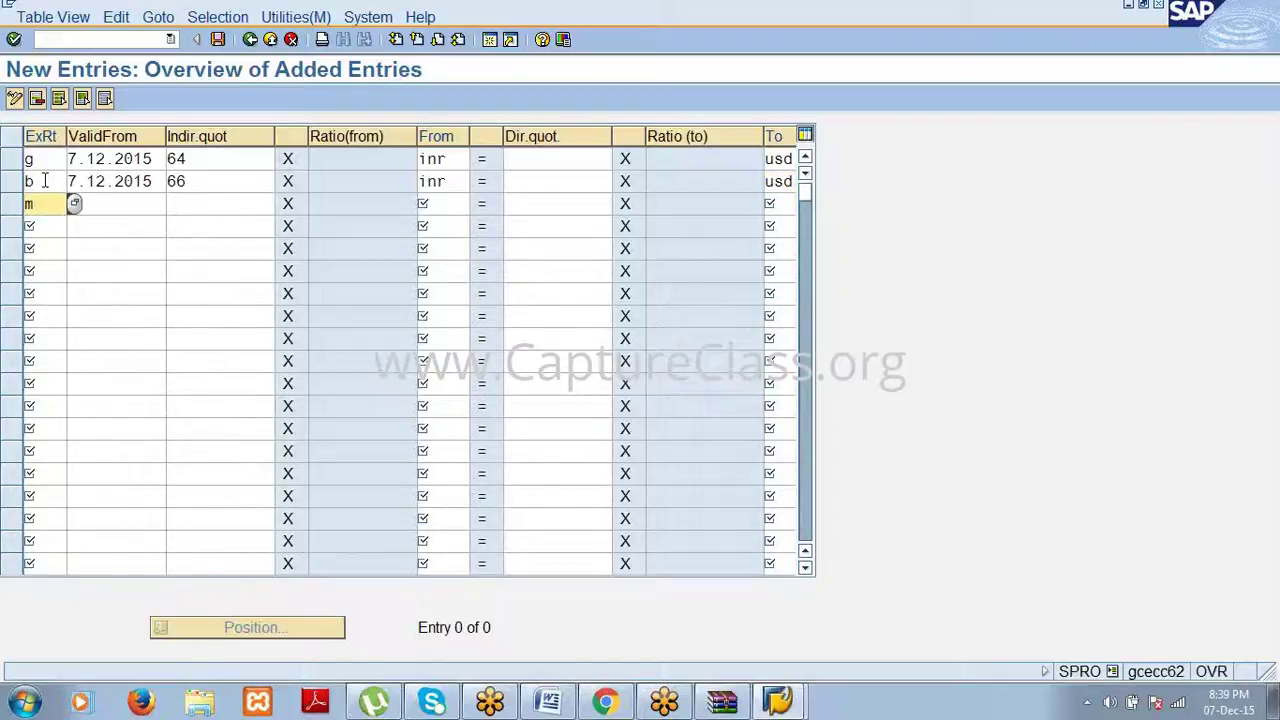
pyautogui.press('Tab')
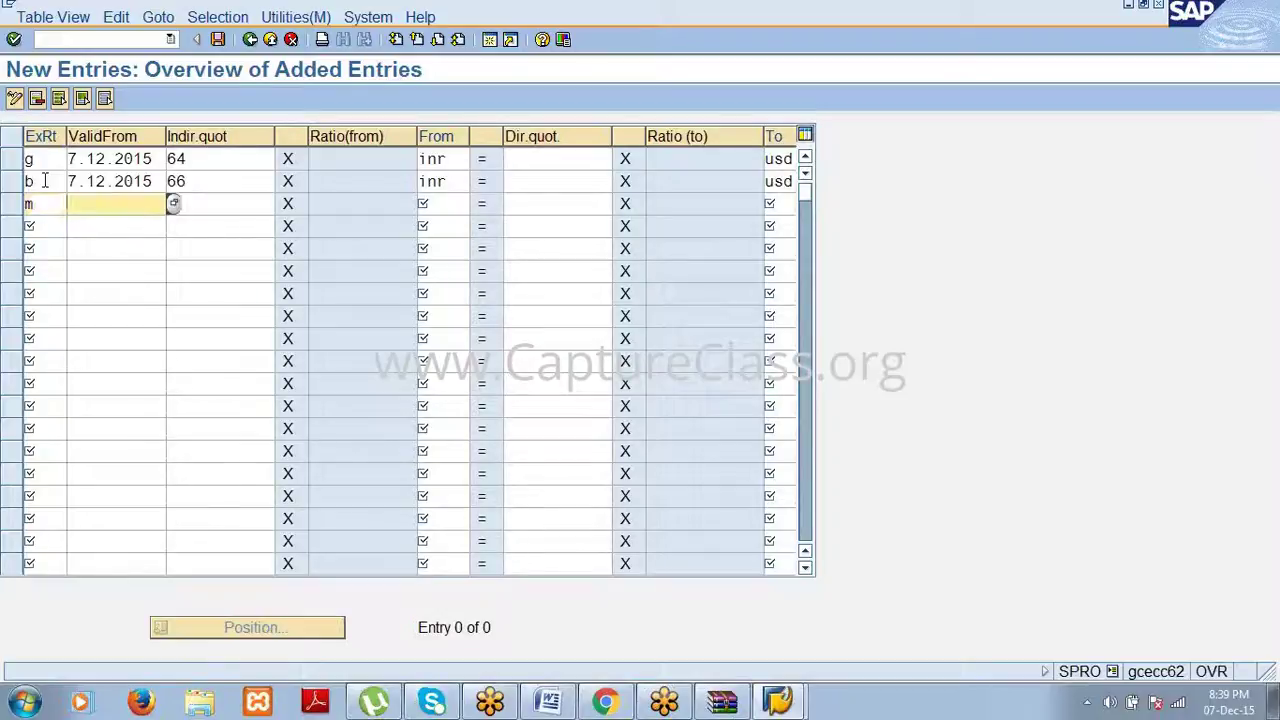
pyautogui.write('7.12.201')
pyautogui.press('BackSpace')
pyautogui.press('BackSpace')
pyautogui.press('BackSpace')
pyautogui.press('BackSpace')
pyautogui.press('BackSpace')
pyautogui.press('BackSpace')
pyautogui.press('BackSpace')
pyautogui.write('.12.2015')
pyautogui.press('Tab')
pyautogui.write('65')
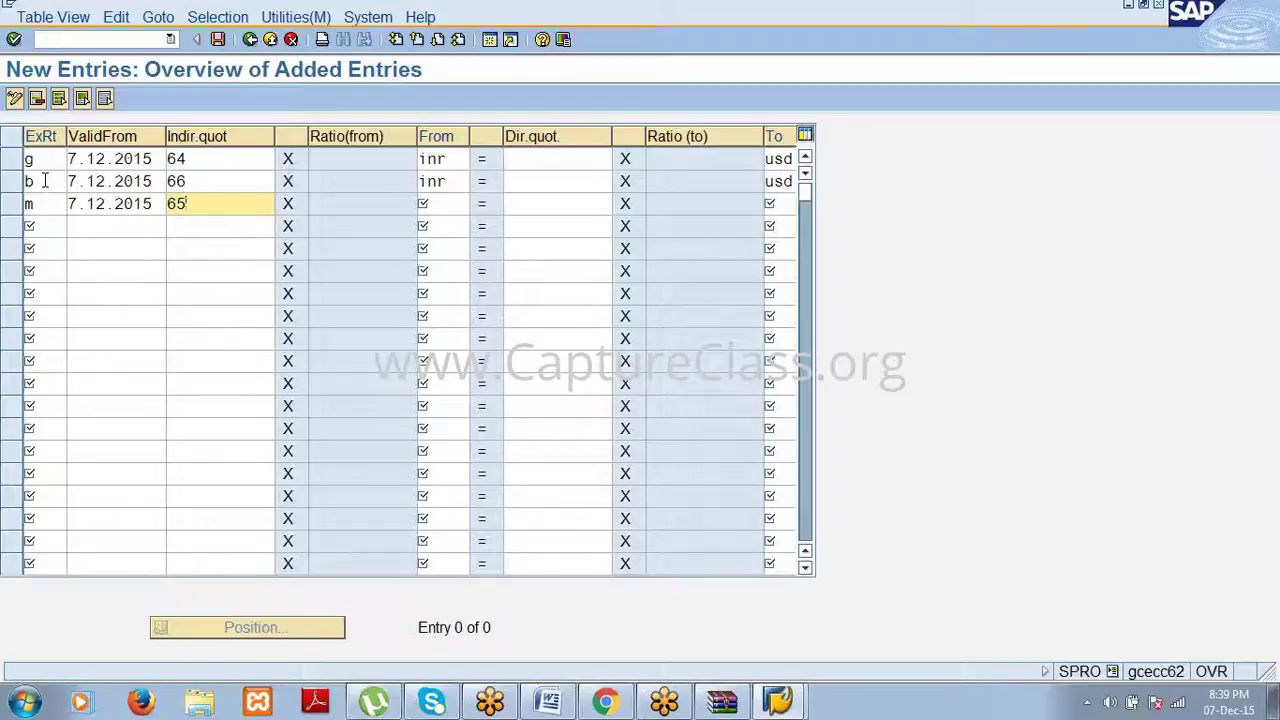
pyautogui.press('Tab')
pyautogui.write('inr')
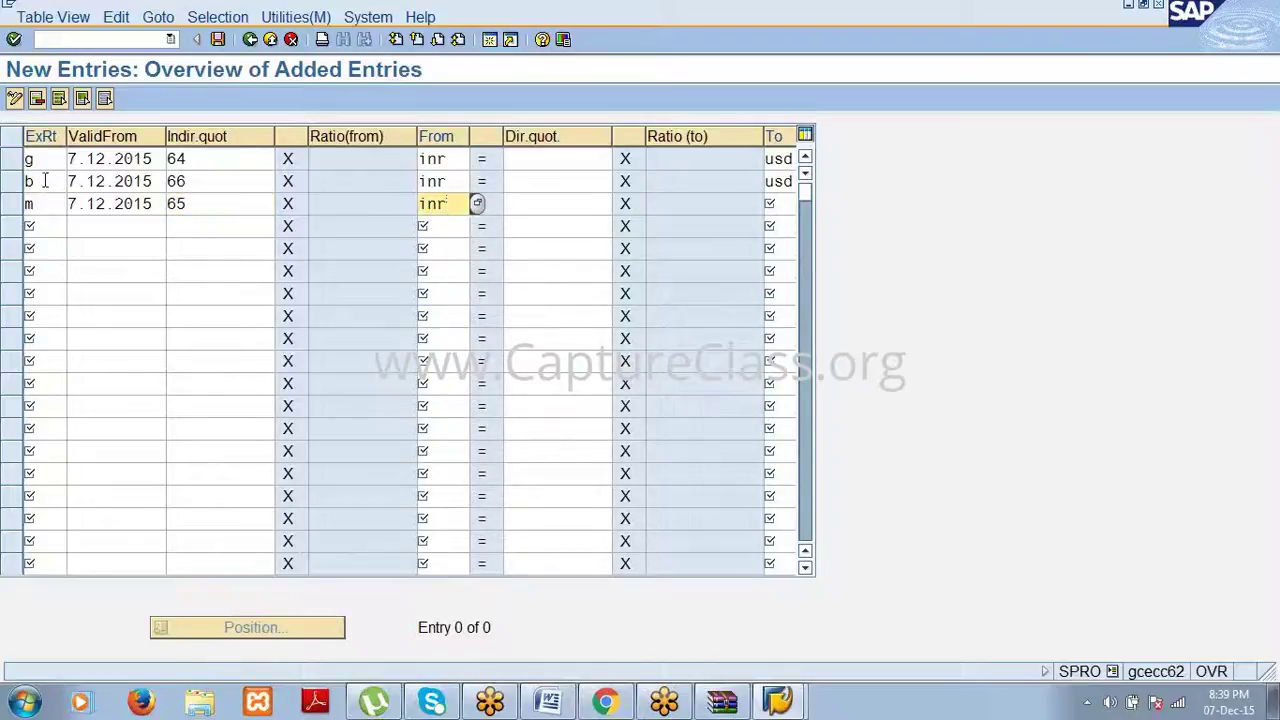
pyautogui.press('Tab')
pyautogui.press('Tab')
pyautogui.write('usd')
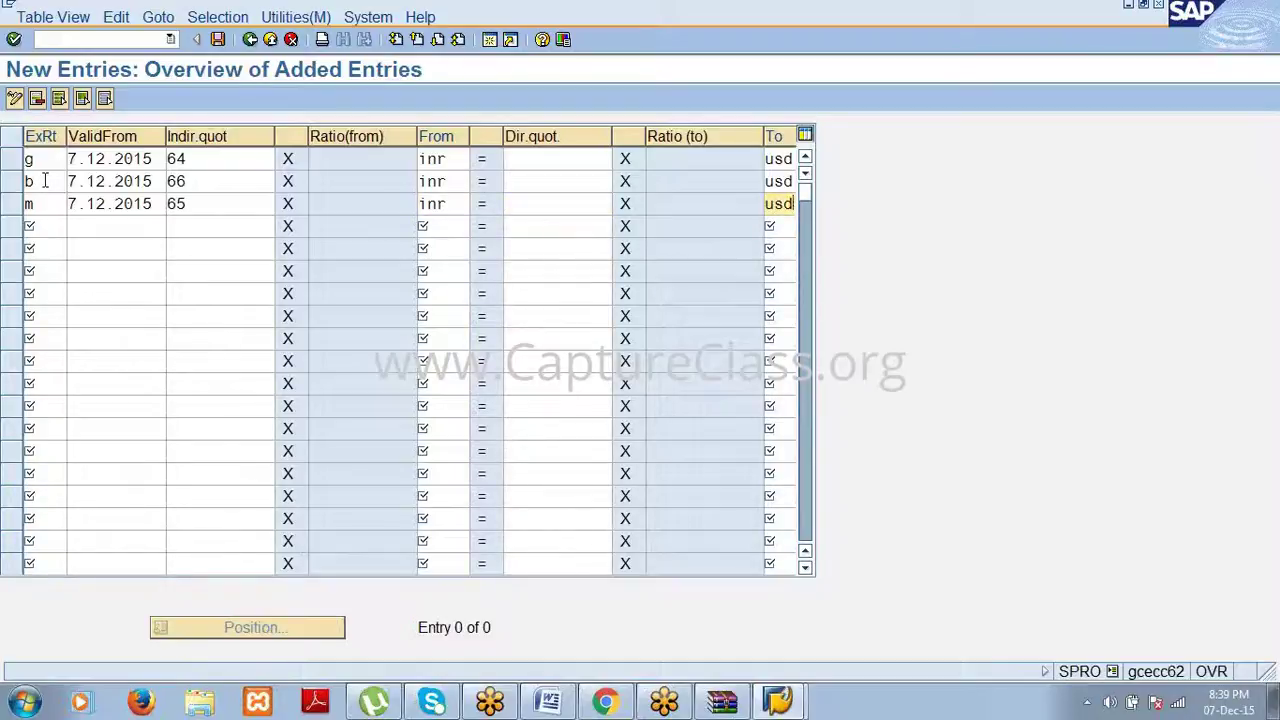
pyautogui.click(217, 40)
# Confirm the customizing request and review the saved G 64, B 66, M 65 rates
pyautogui.click(57, 315)
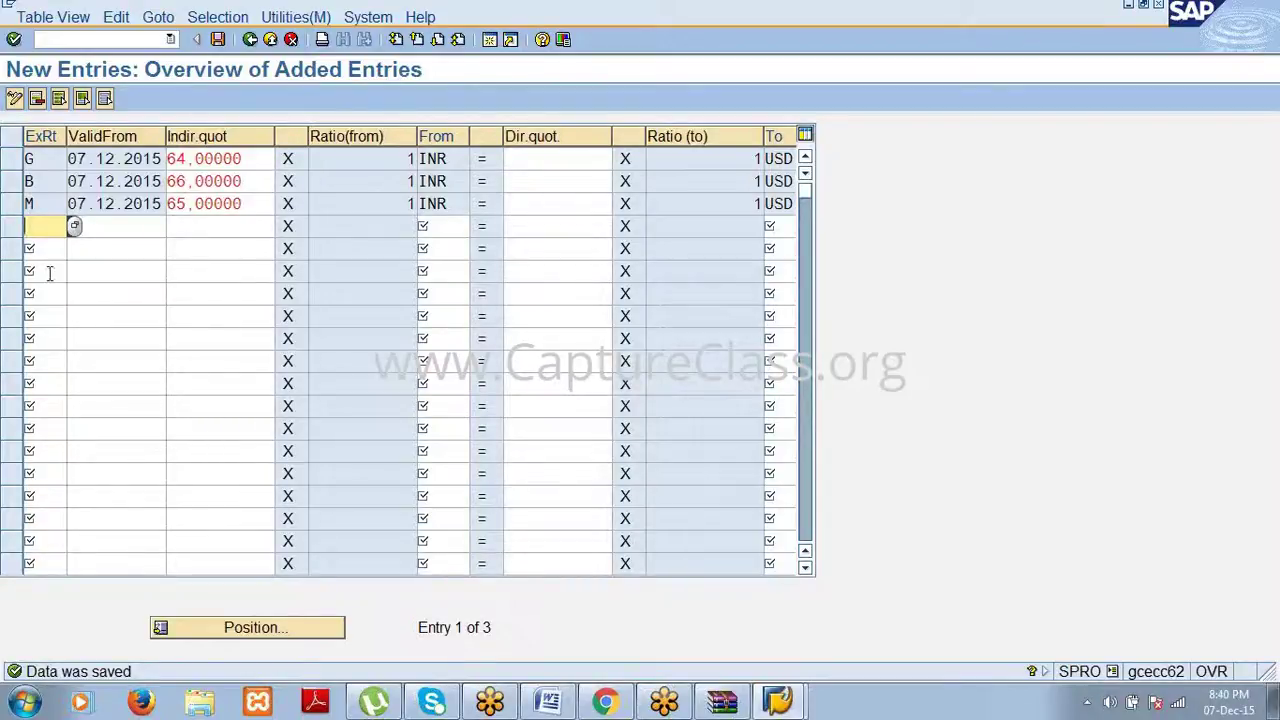
pyautogui.click(37, 248)
pyautogui.click(44, 292)
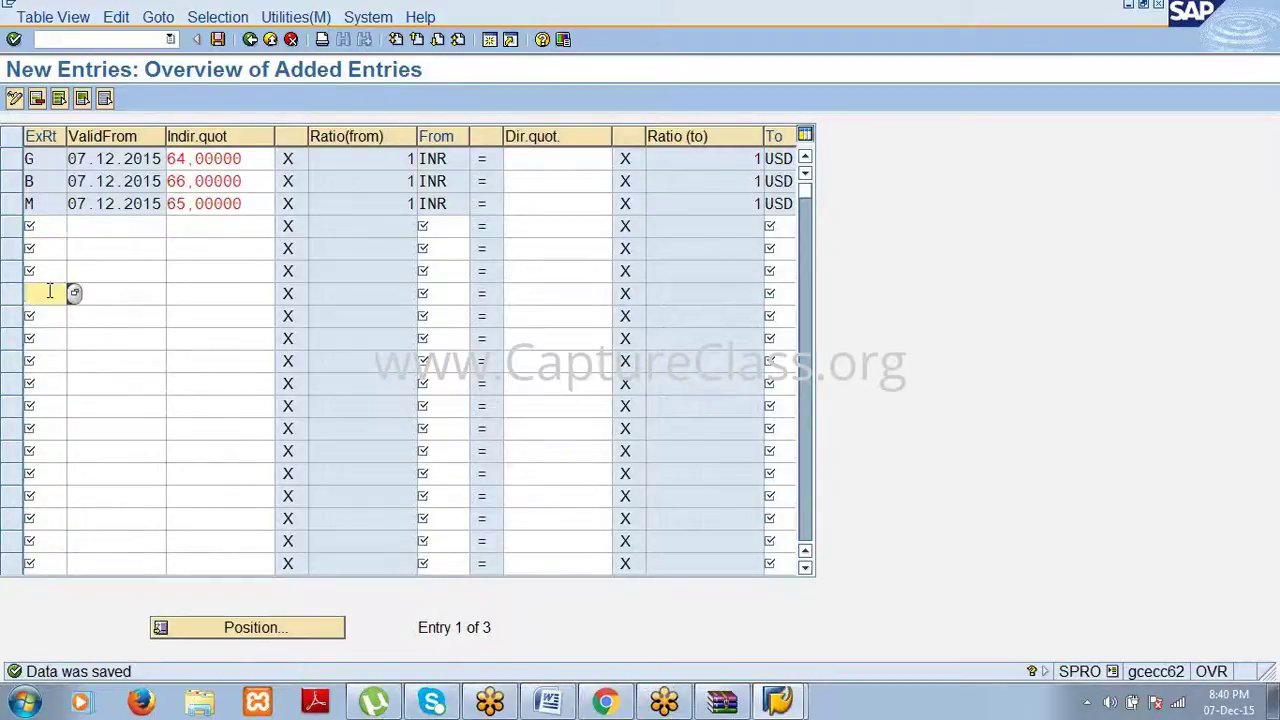
pyautogui.moveTo(250, 160); pyautogui.dragTo(170, 158)
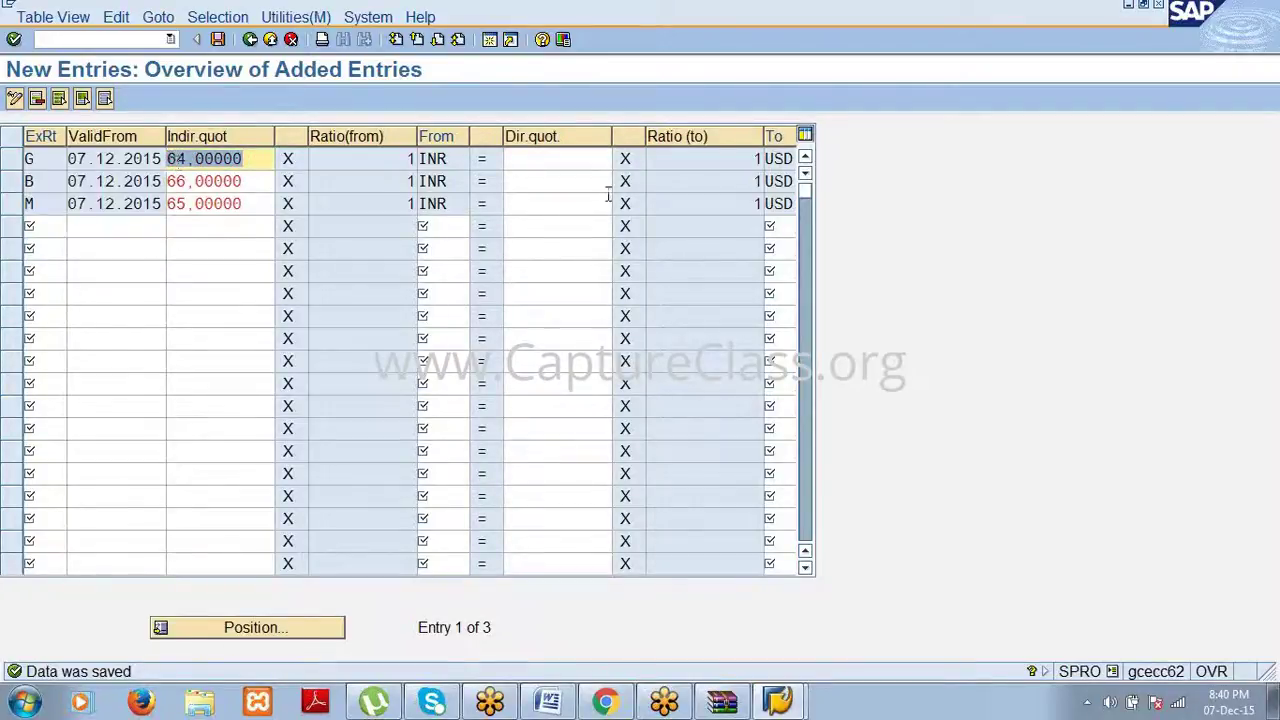
pyautogui.click(597, 160)
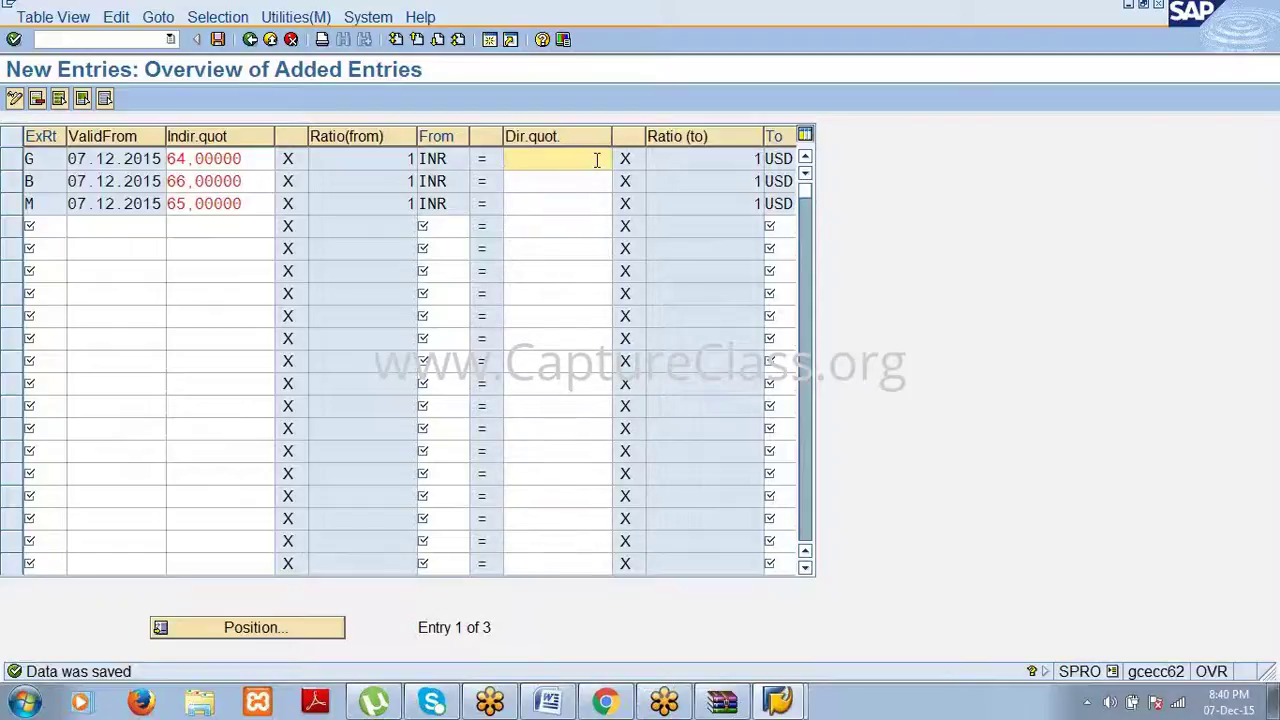
# Minimize SAP, close SAP Logon, and open the other Word document from gl.rar
pyautogui.click(1127, 7)
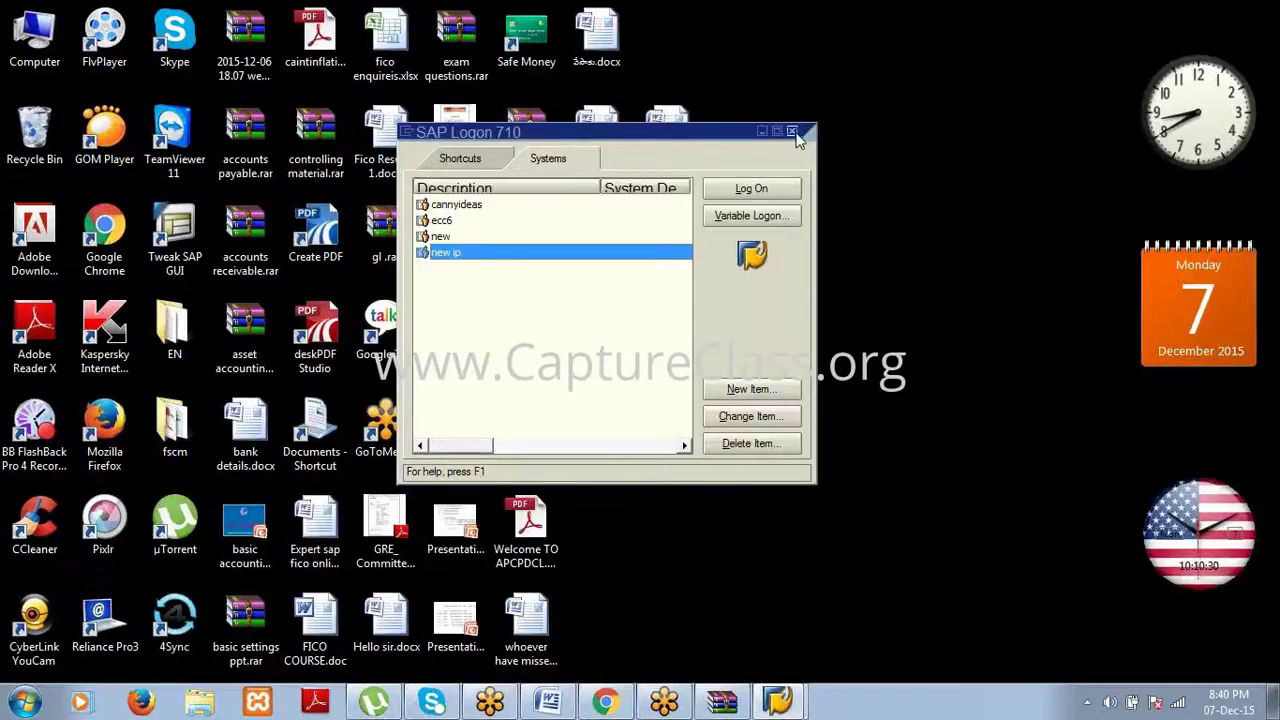
pyautogui.click(792, 132)
pyautogui.click(548, 703)
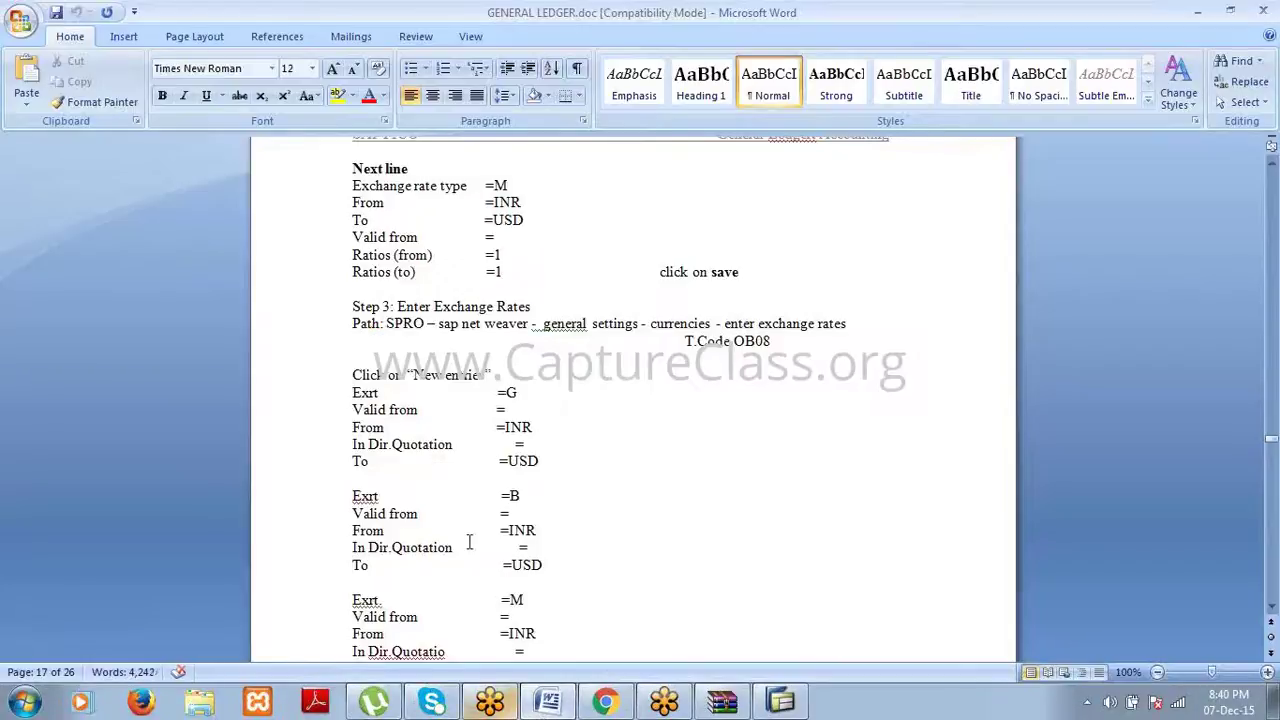
pyautogui.click(1198, 11)
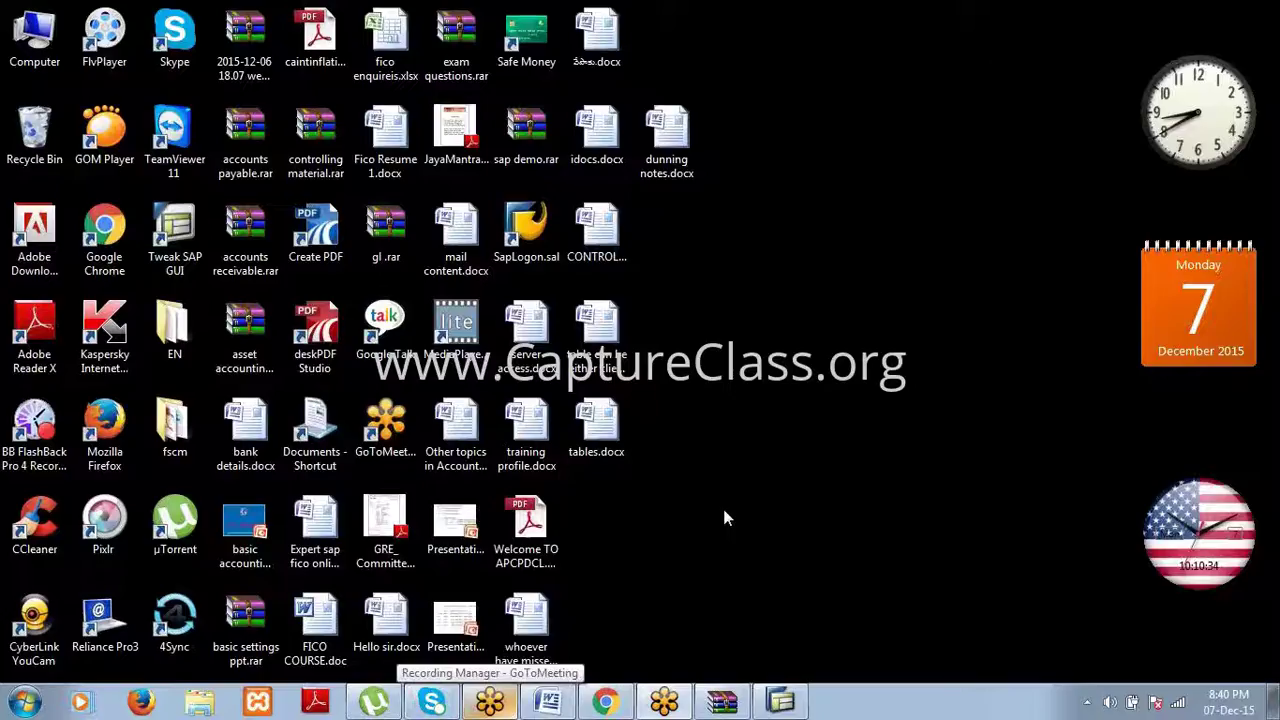
pyautogui.click(722, 703)
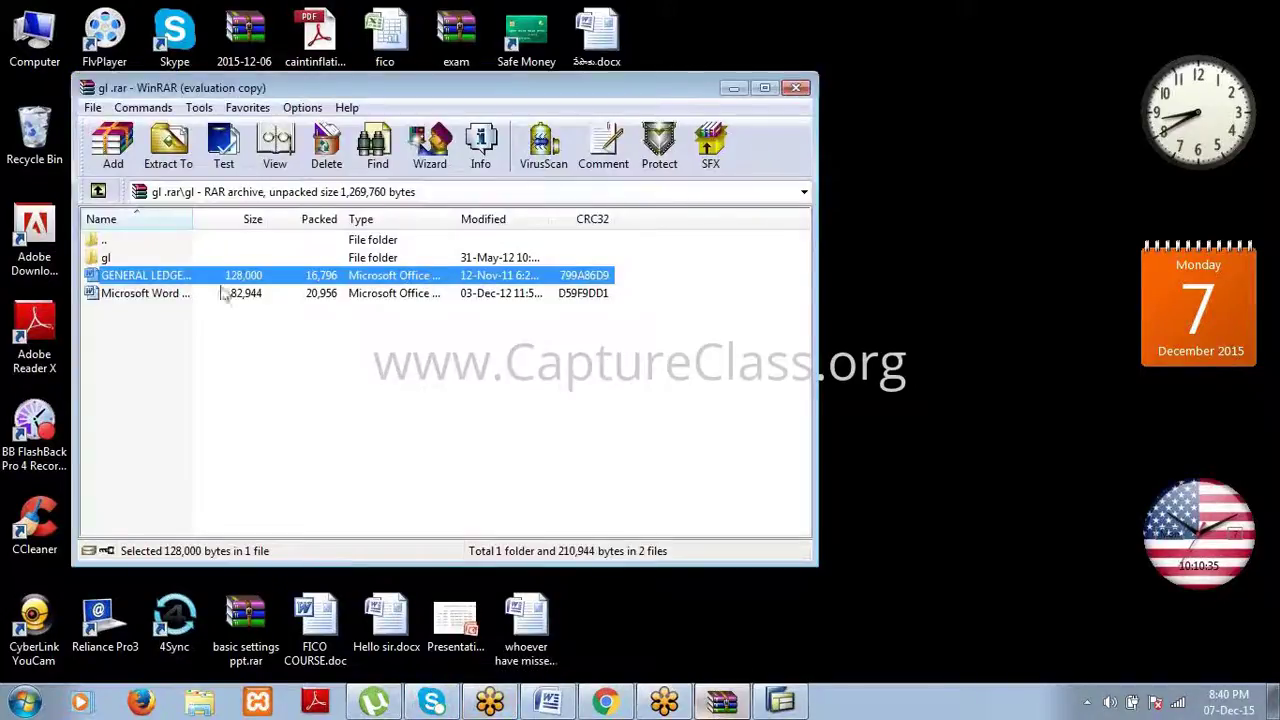
pyautogui.doubleClick(150, 294)
# Scroll to Foreign Currency Postings and highlight the indirect quotation definition and when it's convenient
pyautogui.scroll(-10, 575, 424)
pyautogui.scroll(-20, 575, 424)
pyautogui.scroll(-16, 575, 416)
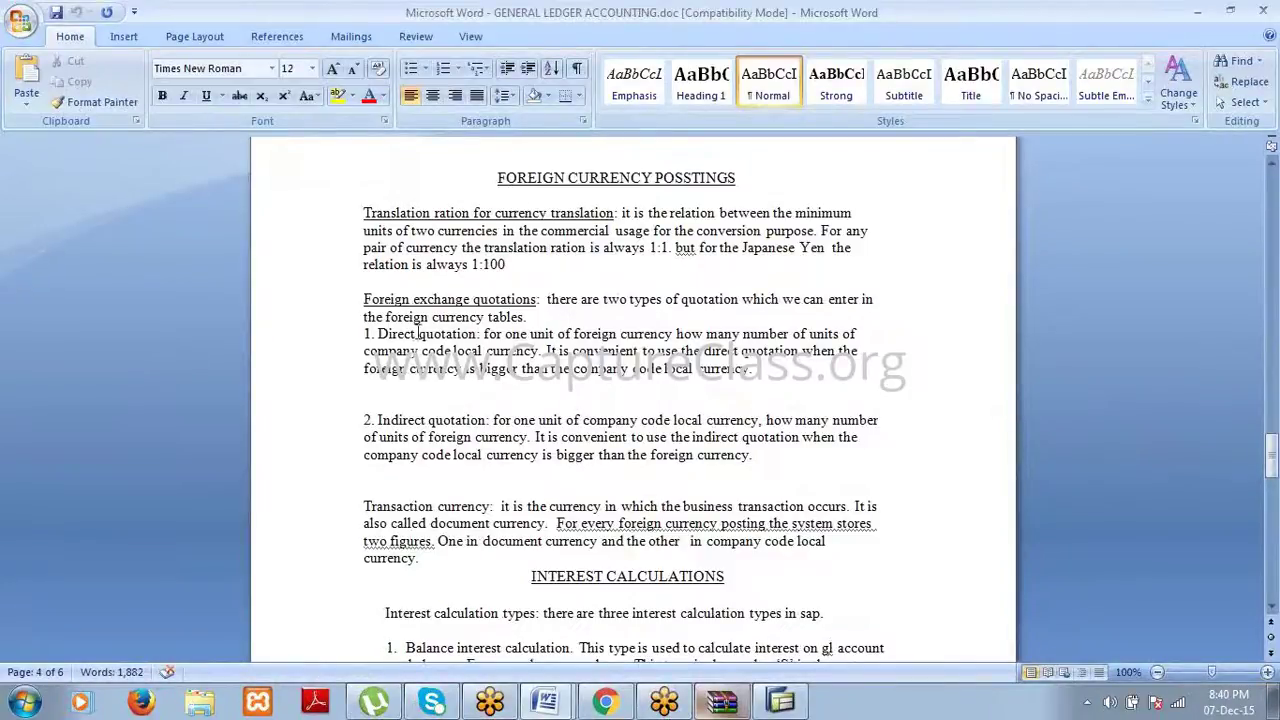
pyautogui.click(540, 300)
pyautogui.moveTo(547, 300); pyautogui.dragTo(888, 299)
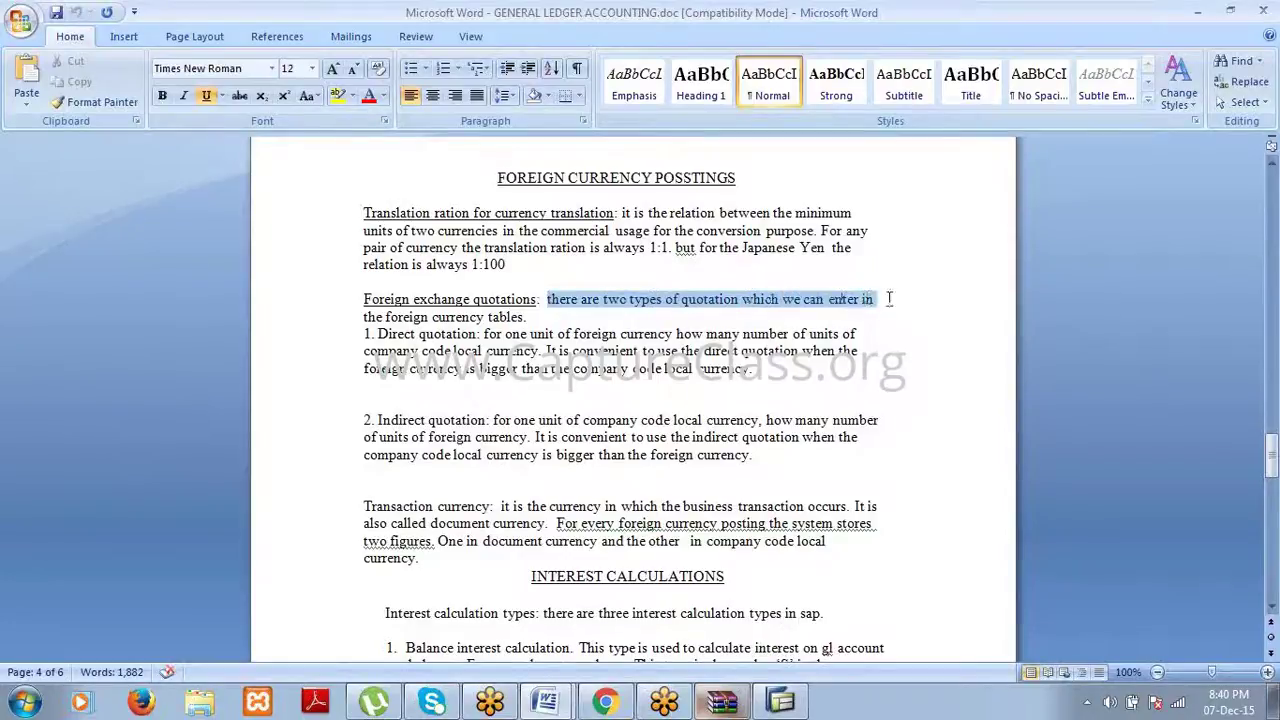
pyautogui.click(528, 316)
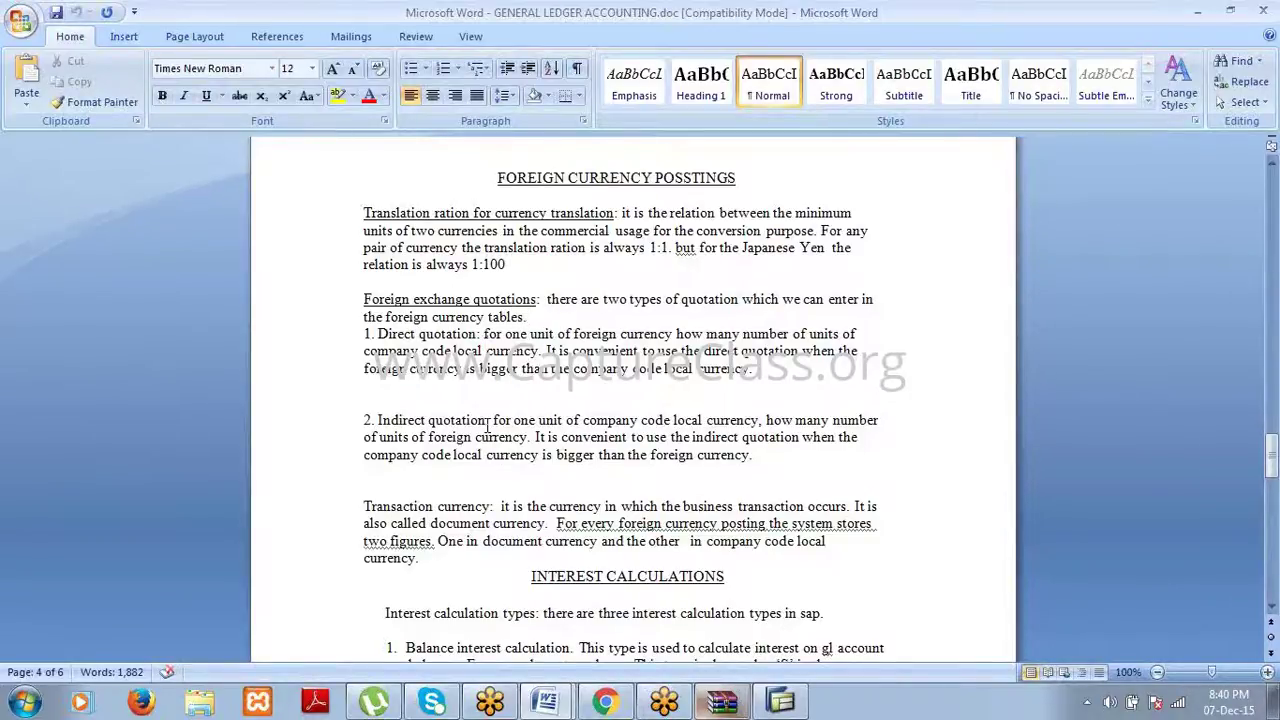
pyautogui.moveTo(487, 421); pyautogui.dragTo(378, 421)
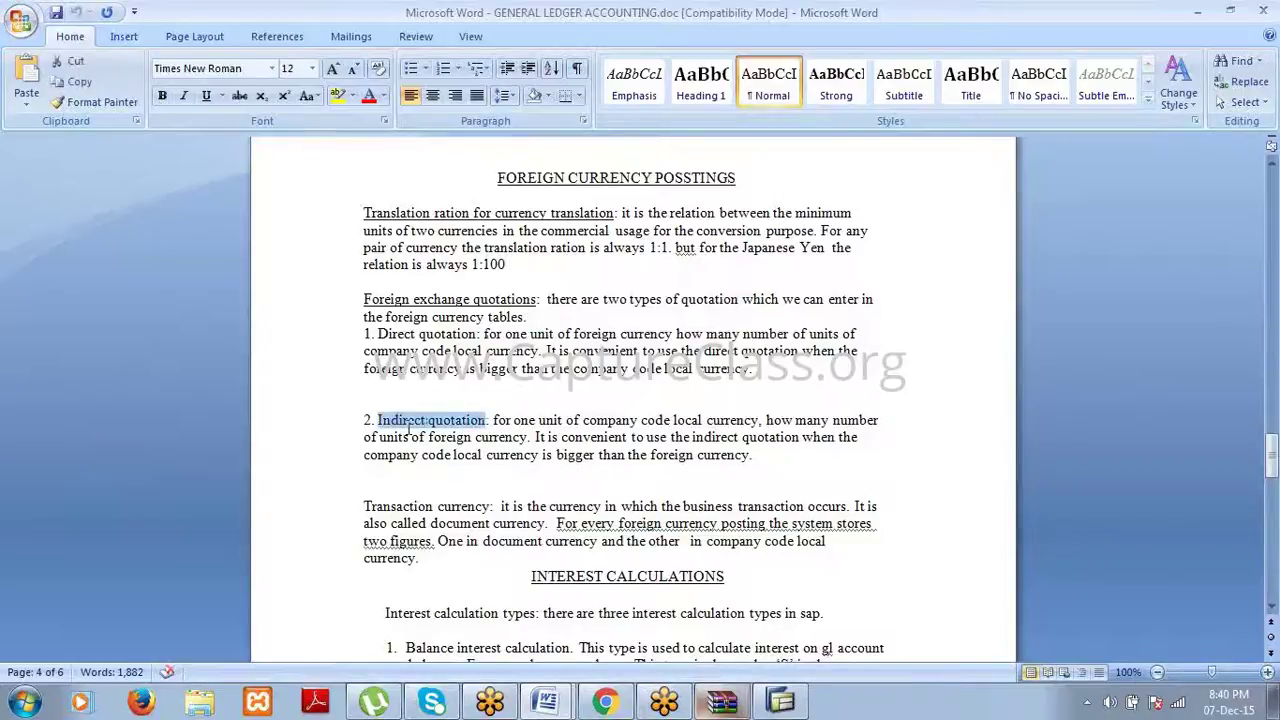
pyautogui.moveTo(494, 421); pyautogui.dragTo(772, 425)
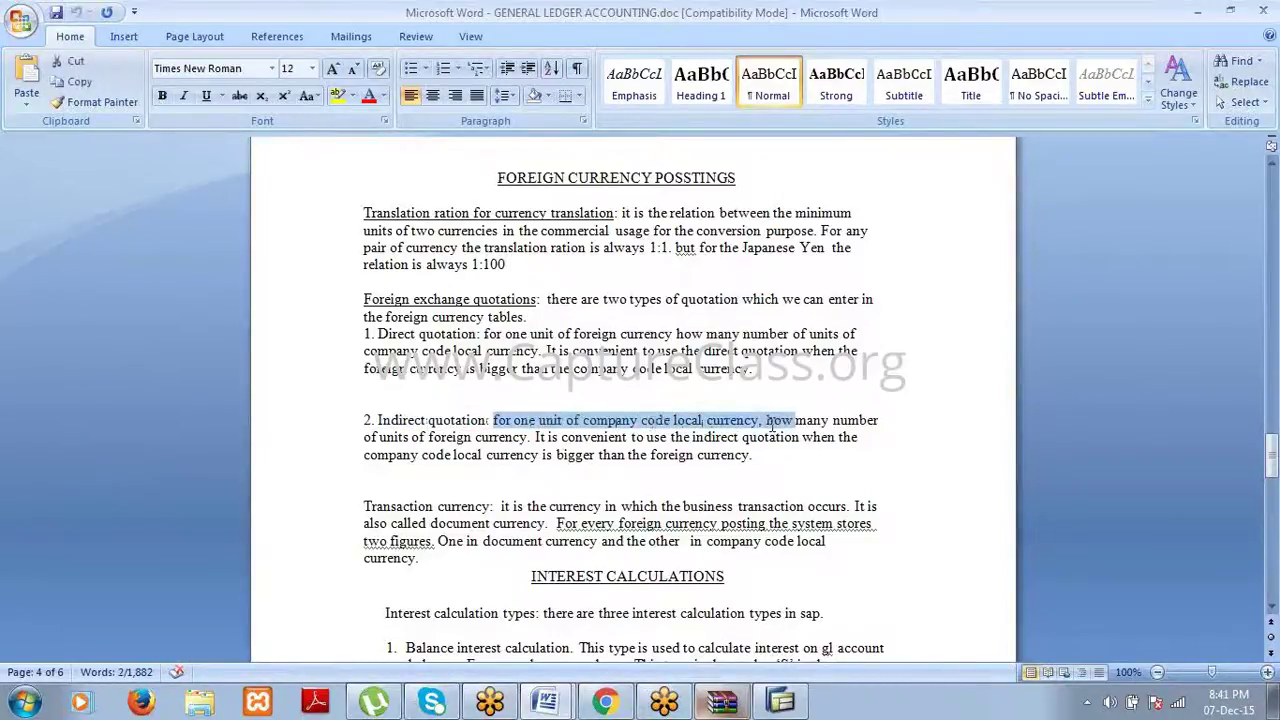
pyautogui.click(893, 442)
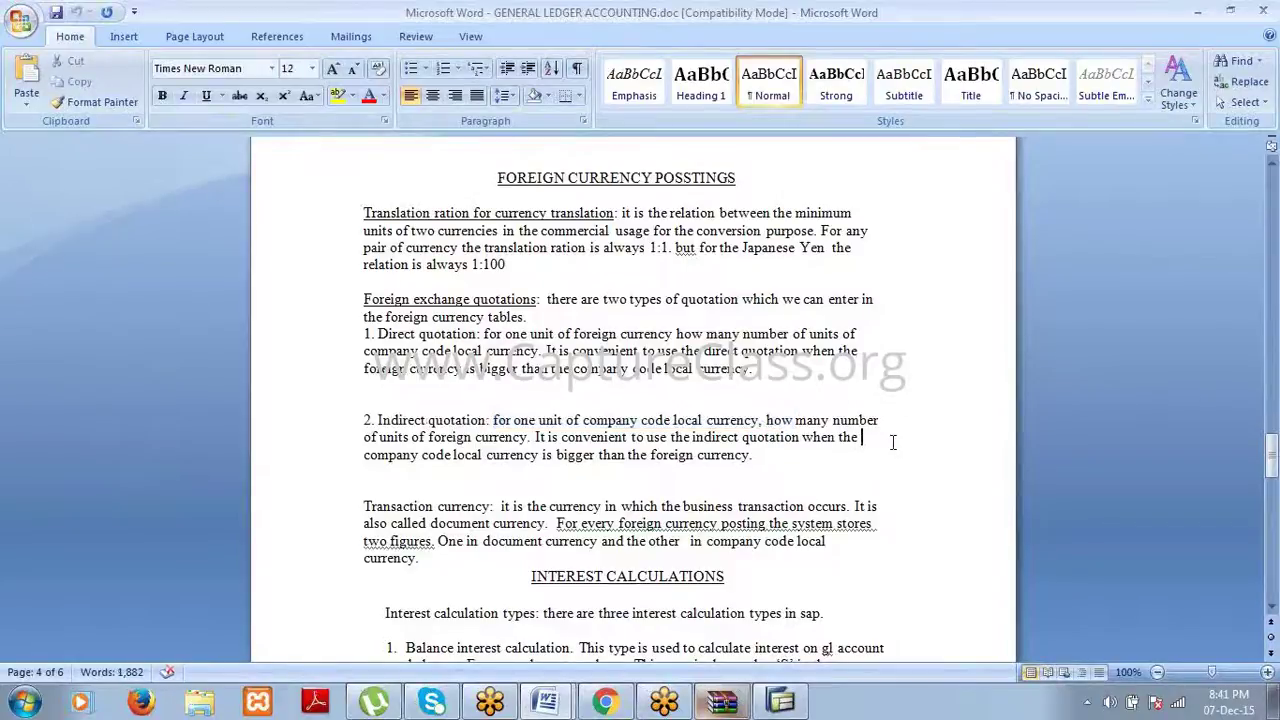
pyautogui.click(536, 437)
pyautogui.moveTo(535, 437); pyautogui.dragTo(758, 455)
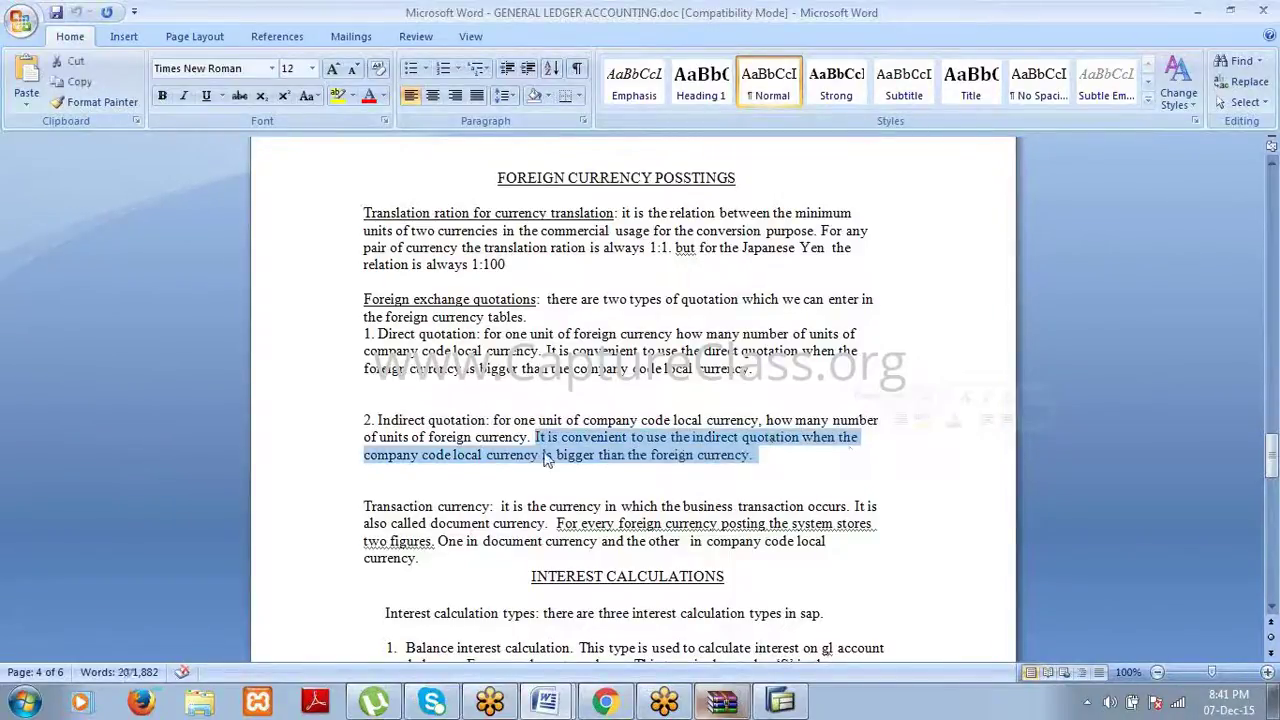
pyautogui.click(755, 457)
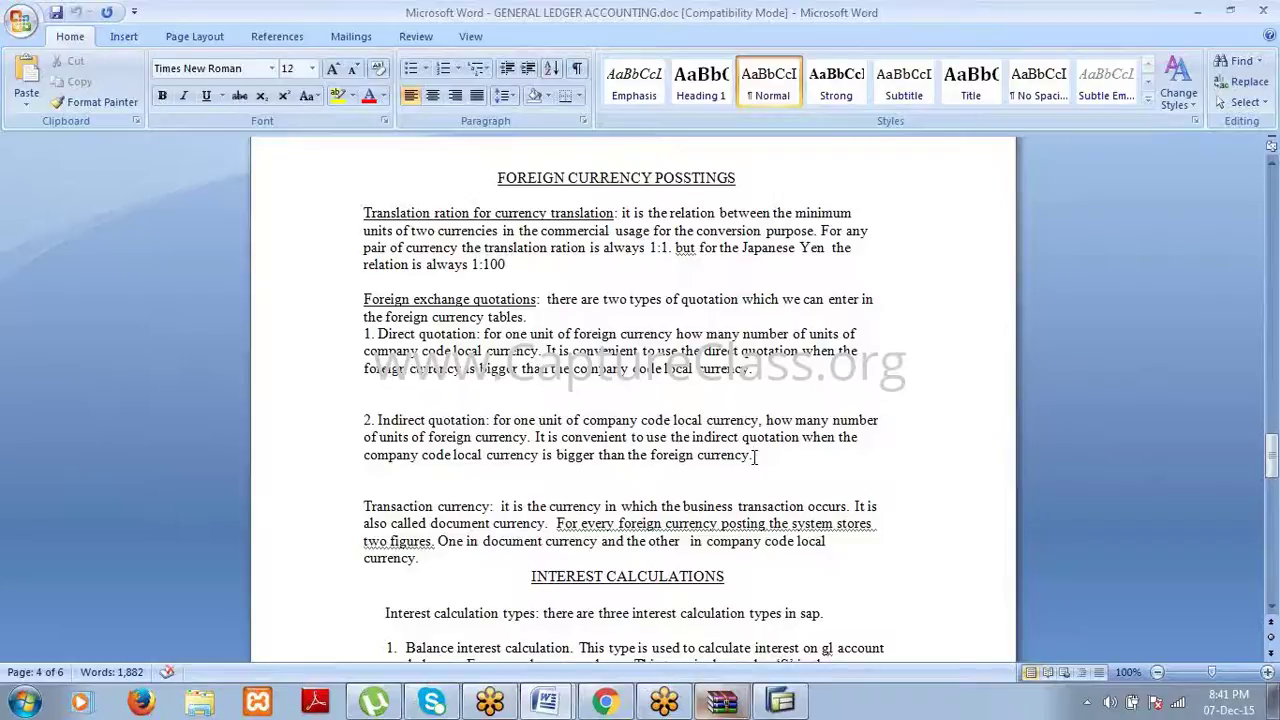
# Highlight the direct quotation definition and when direct quotation is convenient
pyautogui.click(477, 334)
pyautogui.moveTo(480, 334); pyautogui.dragTo(862, 334)
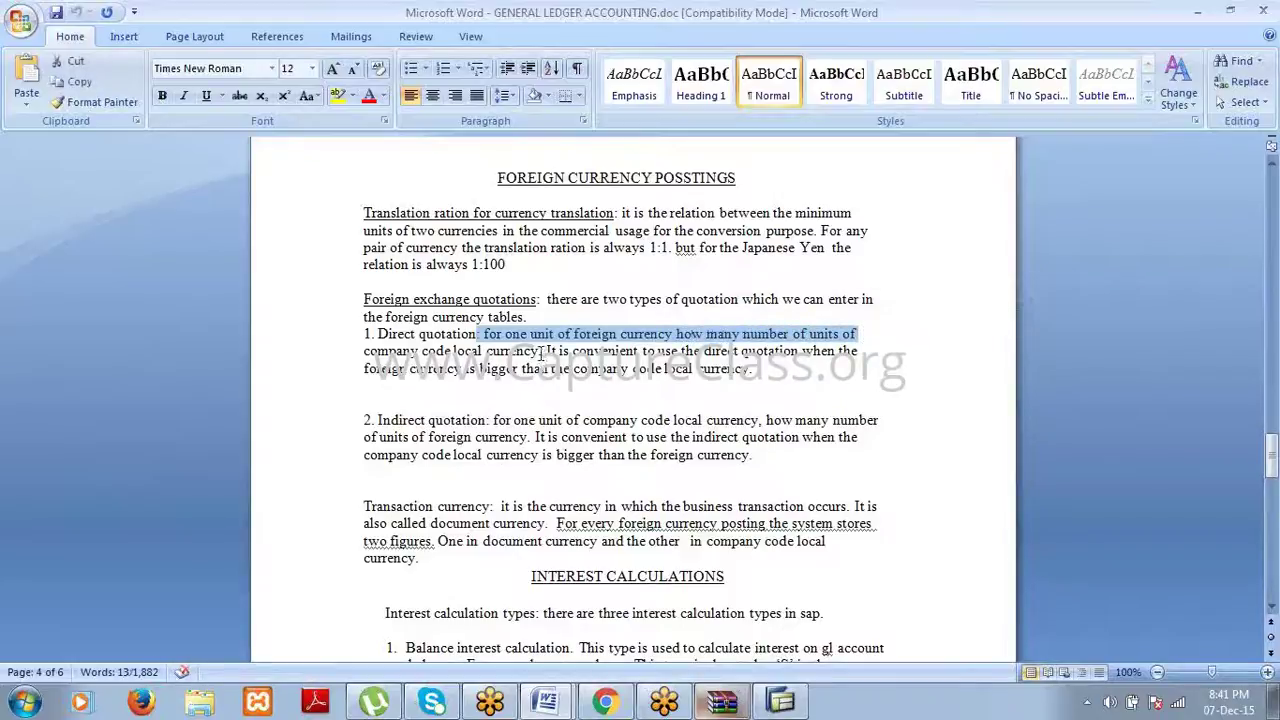
pyautogui.click(540, 352)
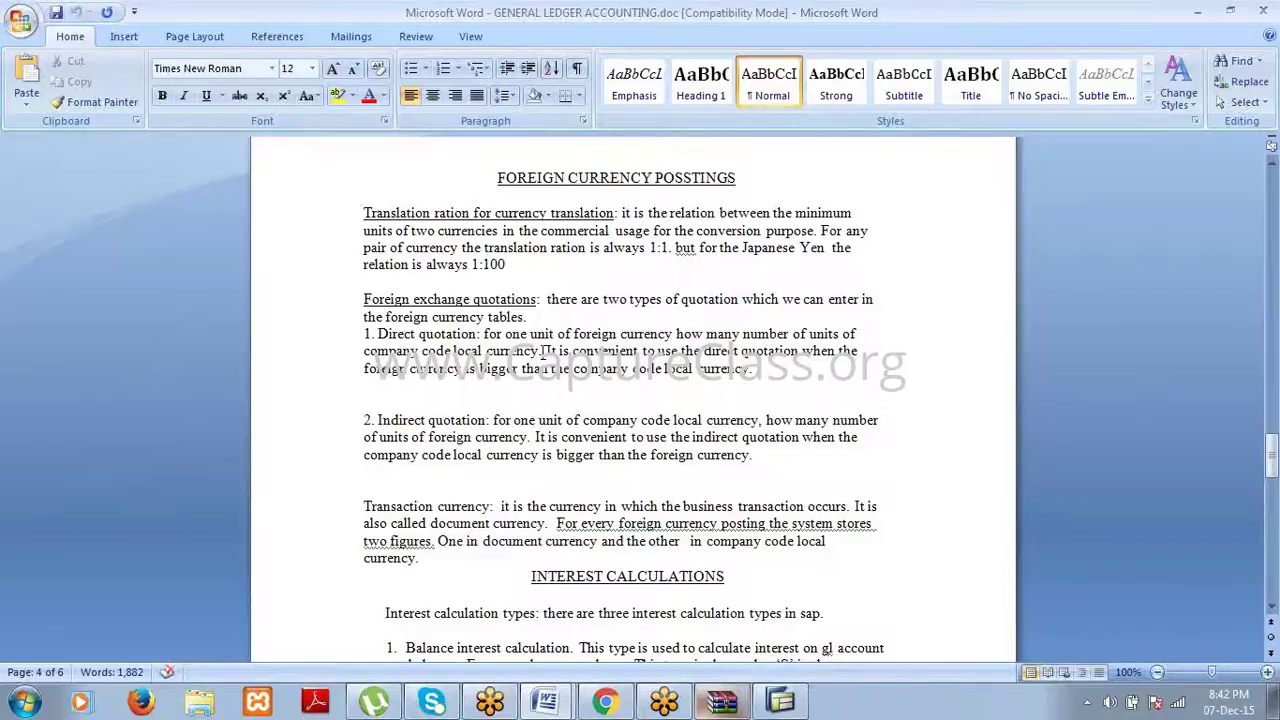
pyautogui.moveTo(543, 352); pyautogui.dragTo(861, 366)
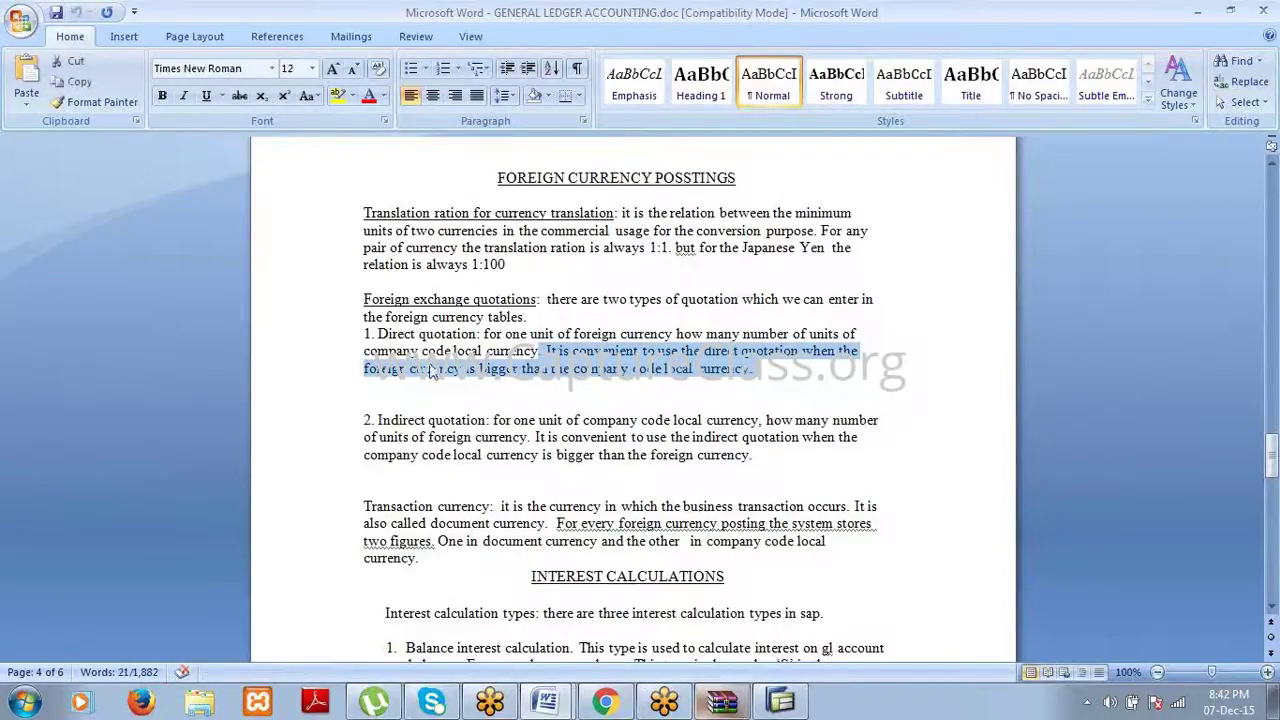
pyautogui.click(764, 380)
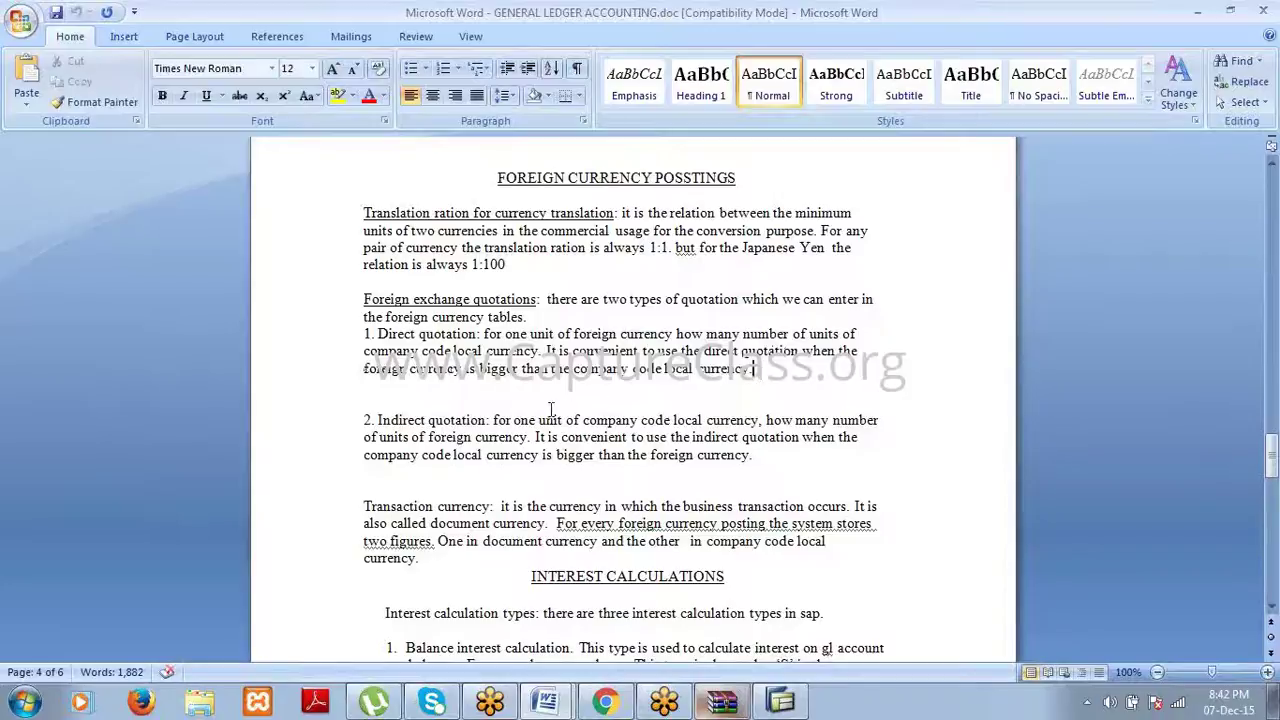
pyautogui.click(492, 421)
# Highlight the transaction currency definition and two-figure posting note, then minimize the accounting notes
pyautogui.scroll(-5, 492, 420)
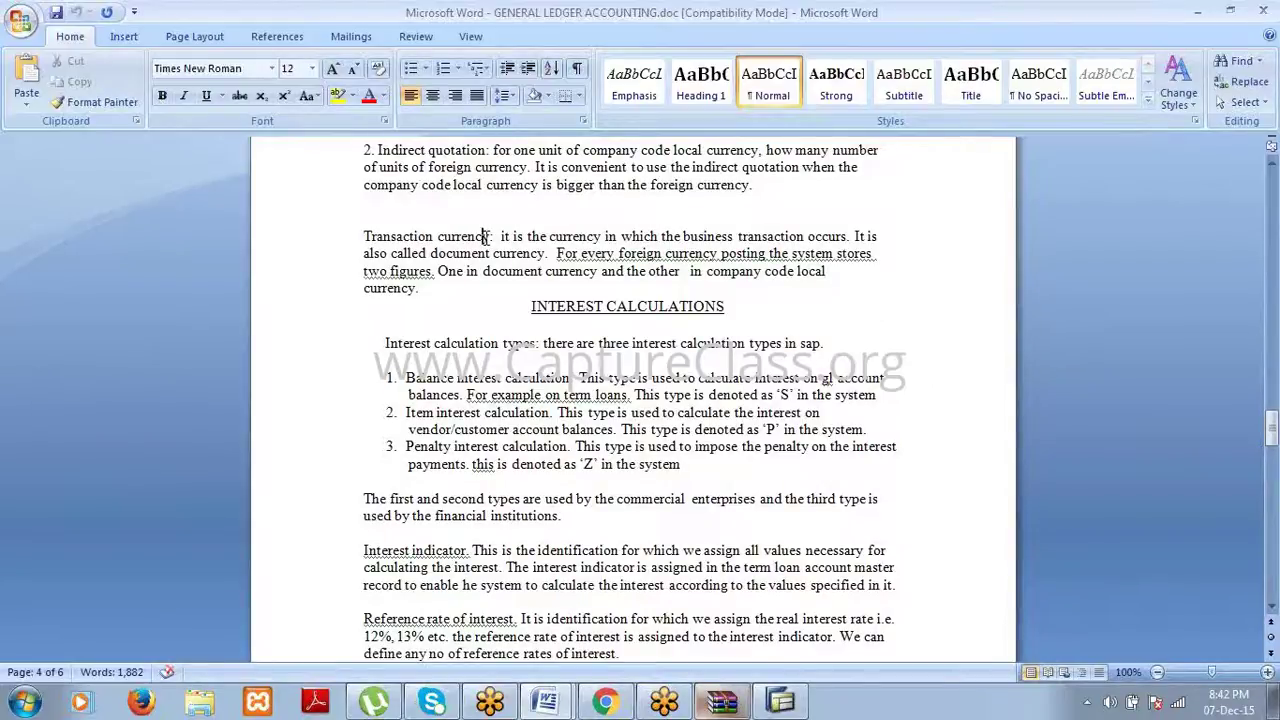
pyautogui.moveTo(503, 237); pyautogui.dragTo(836, 245)
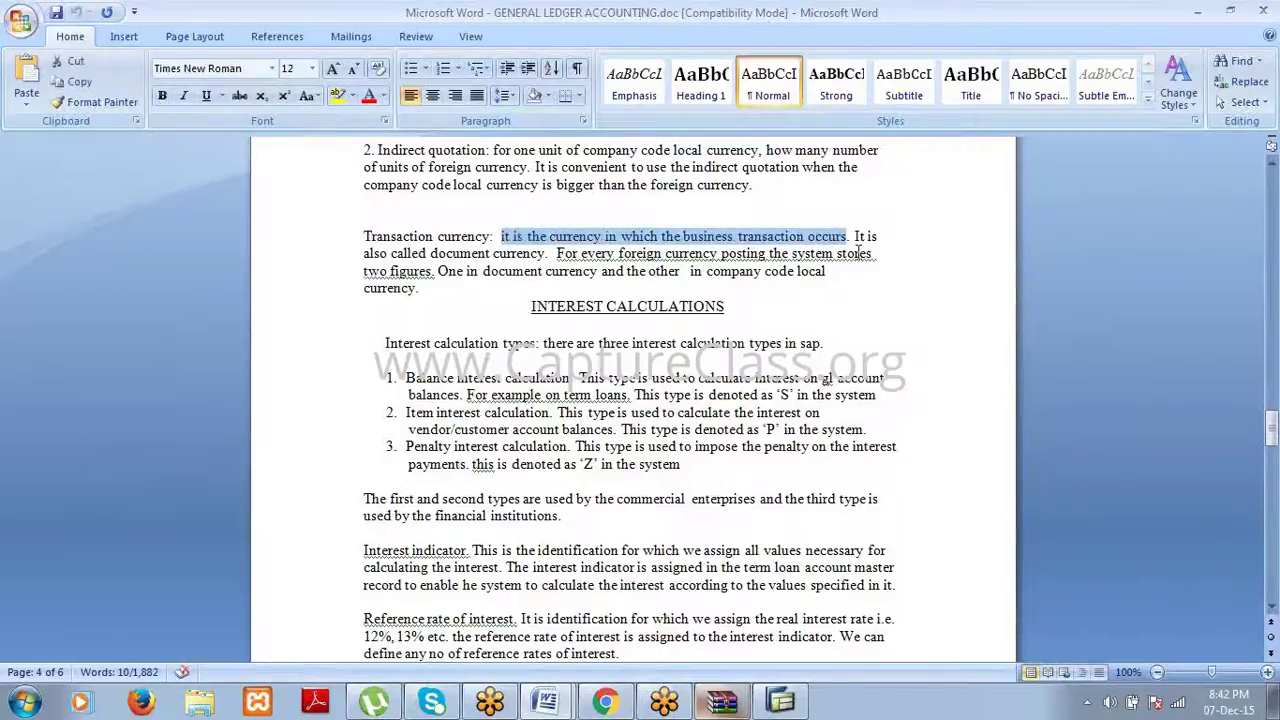
pyautogui.moveTo(854, 237); pyautogui.dragTo(895, 237)
pyautogui.click(548, 254)
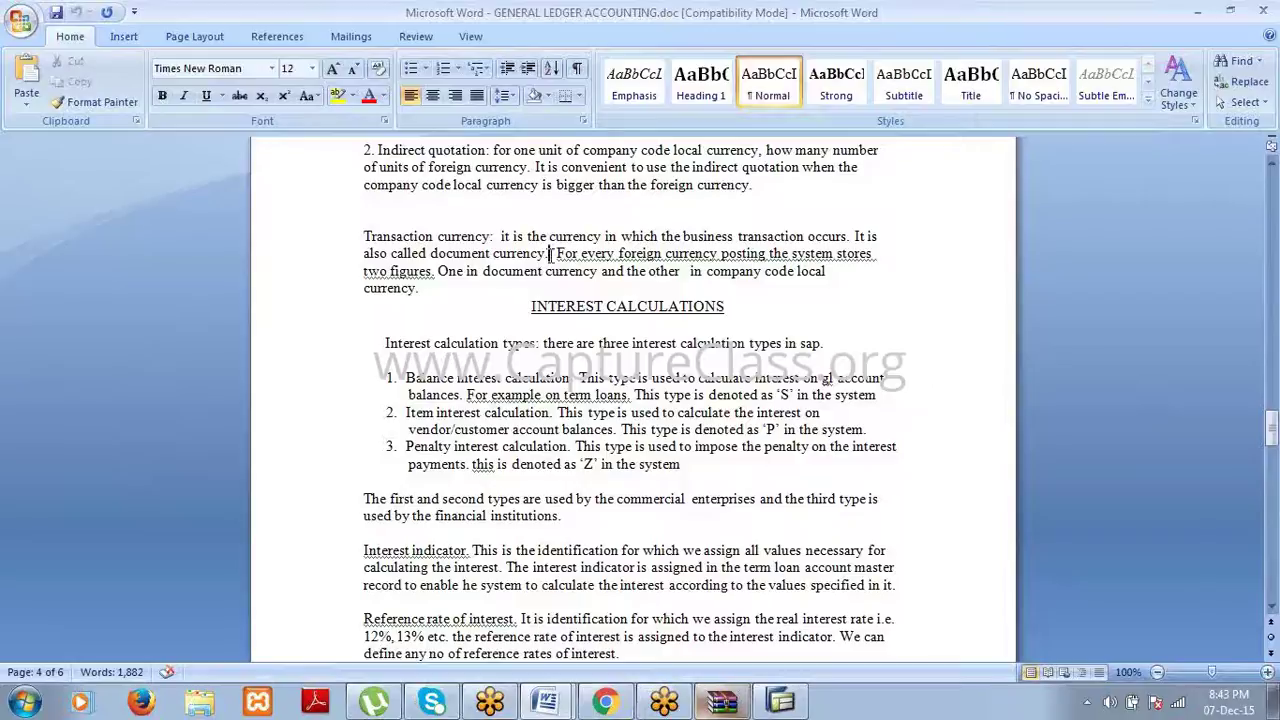
pyautogui.moveTo(548, 254); pyautogui.dragTo(878, 255)
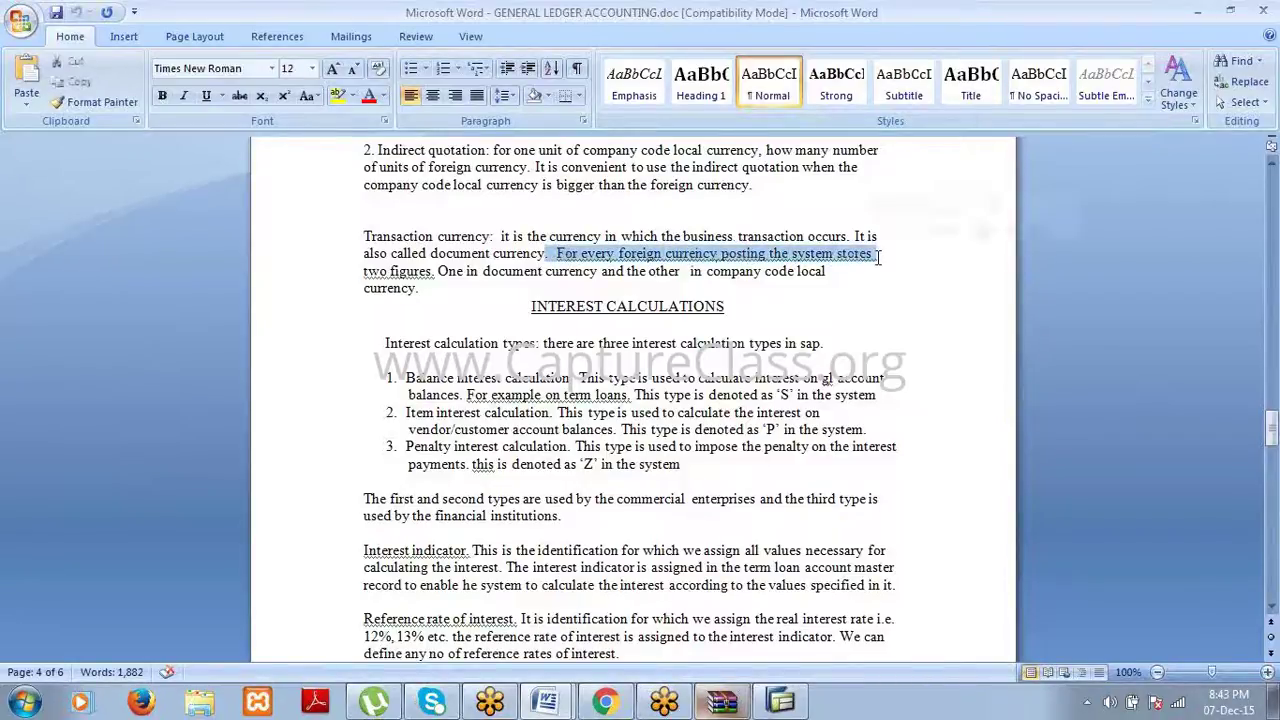
pyautogui.click(438, 271)
pyautogui.moveTo(438, 271); pyautogui.dragTo(816, 276)
pyautogui.click(421, 289)
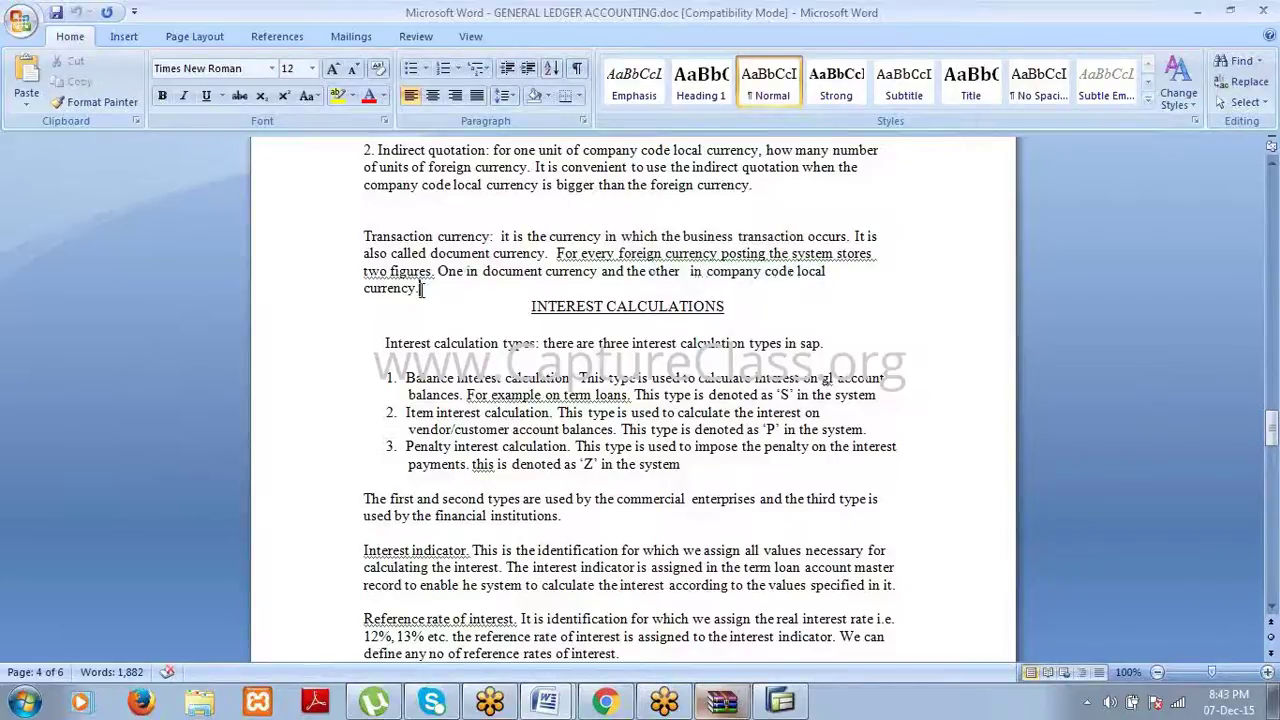
pyautogui.click(1199, 18)
# Highlight the Step 4 foreign currency posting heading, then minimize Word and WinRAR
pyautogui.scroll(-9, 660, 367)
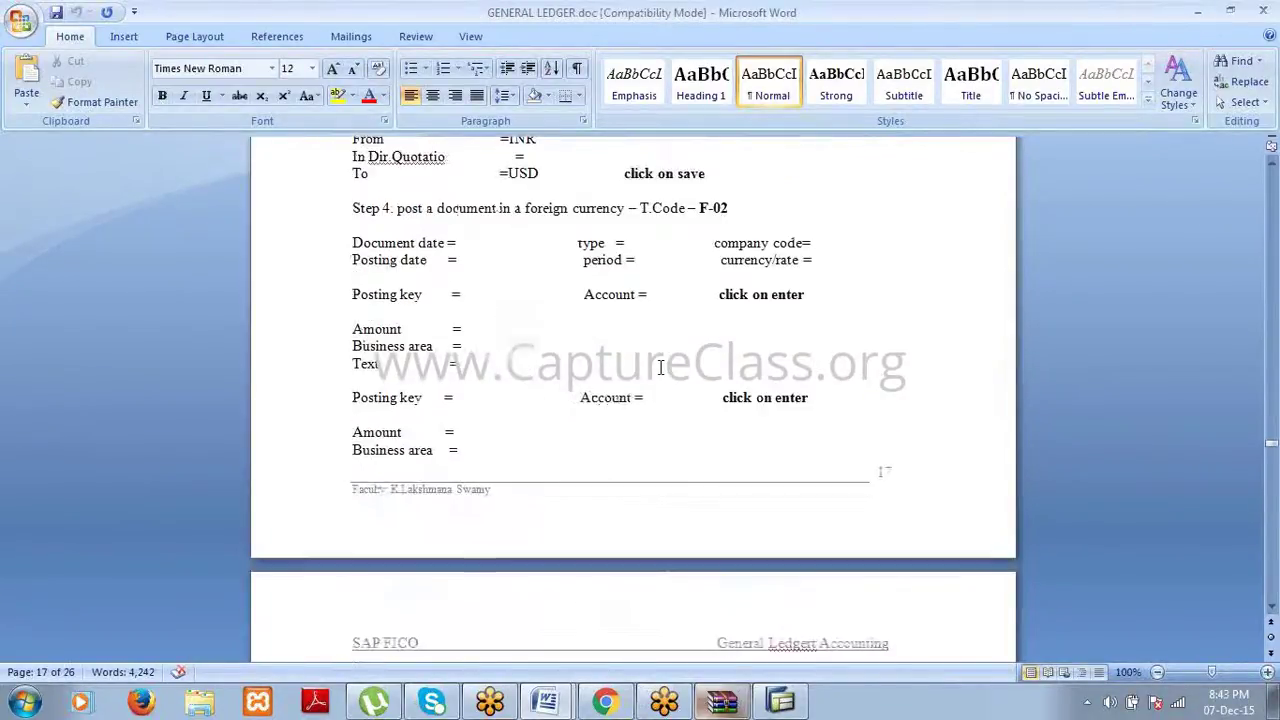
pyautogui.moveTo(392, 208); pyautogui.dragTo(746, 211)
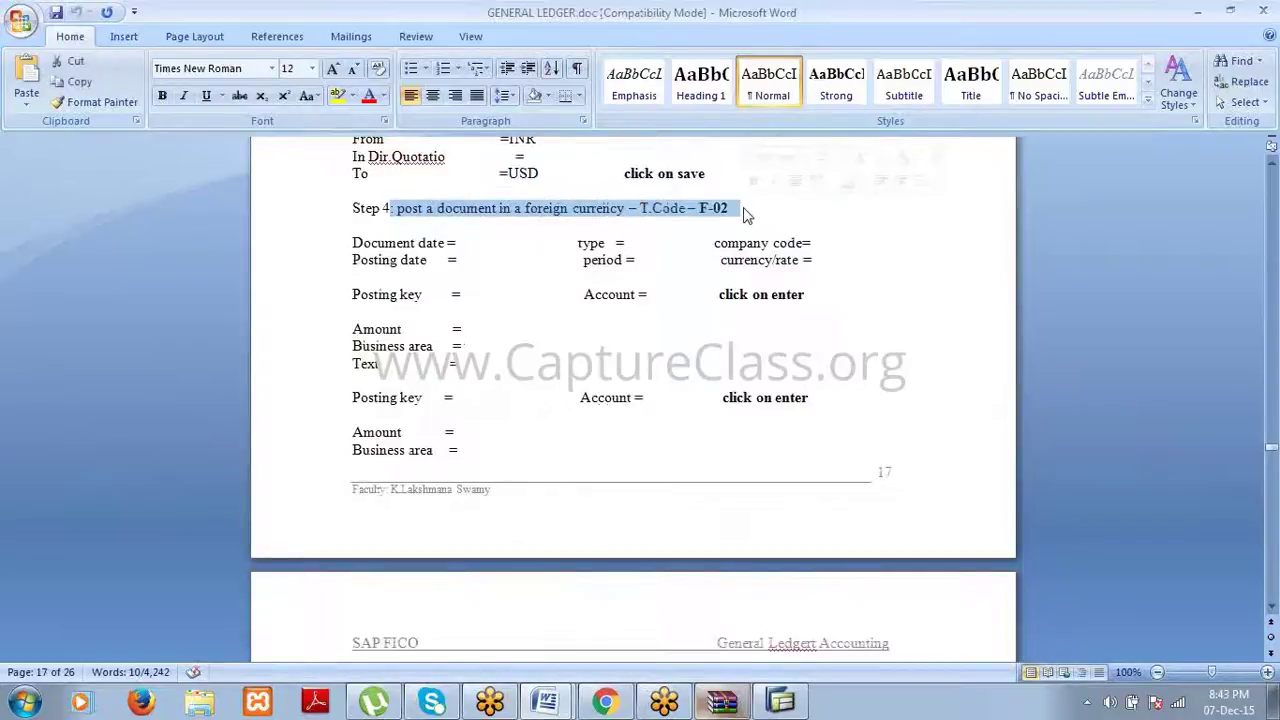
pyautogui.click(1197, 14)
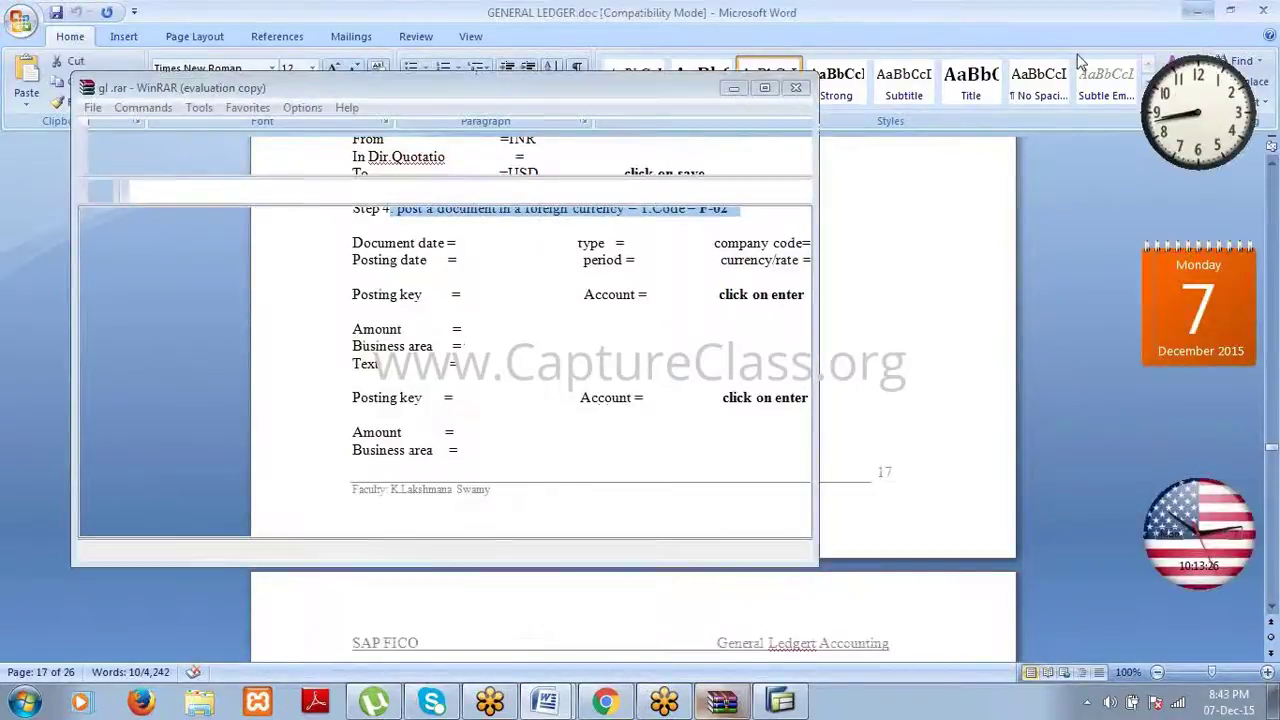
pyautogui.click(734, 88)
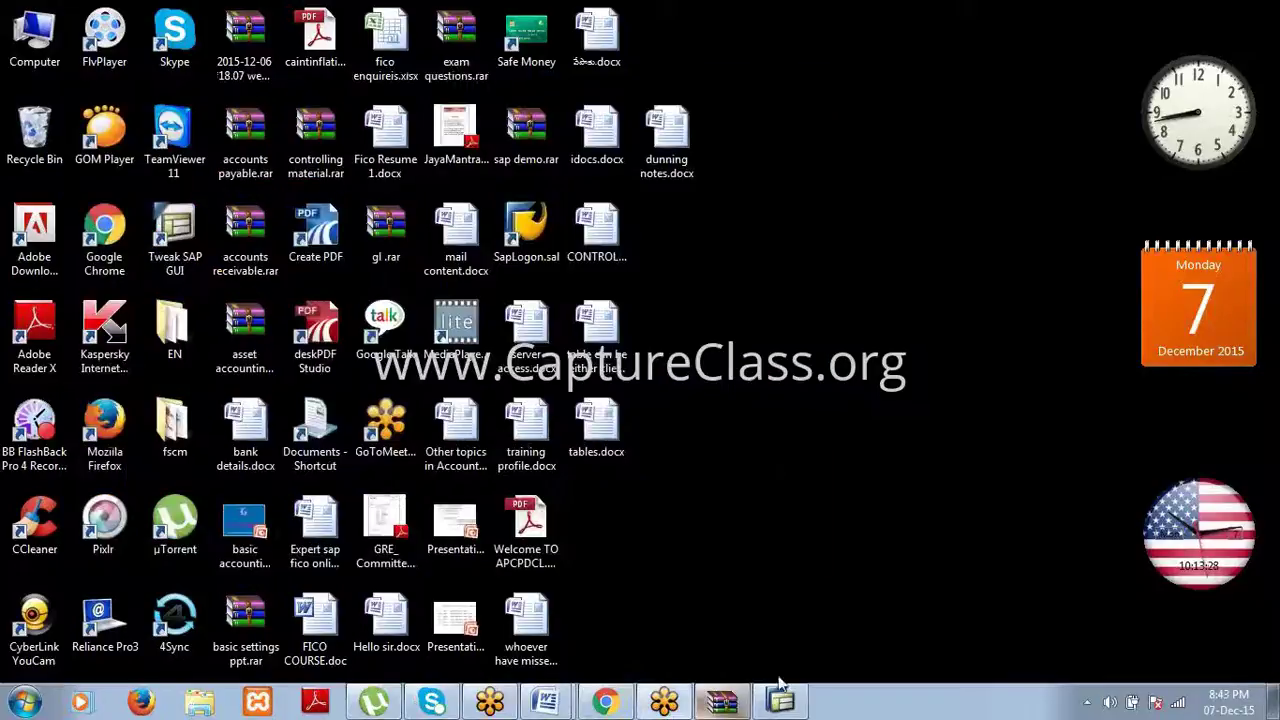
# Open the document types list and position it at document type SA
pyautogui.click(781, 701)
pyautogui.write('/nob08')
pyautogui.press('Return')
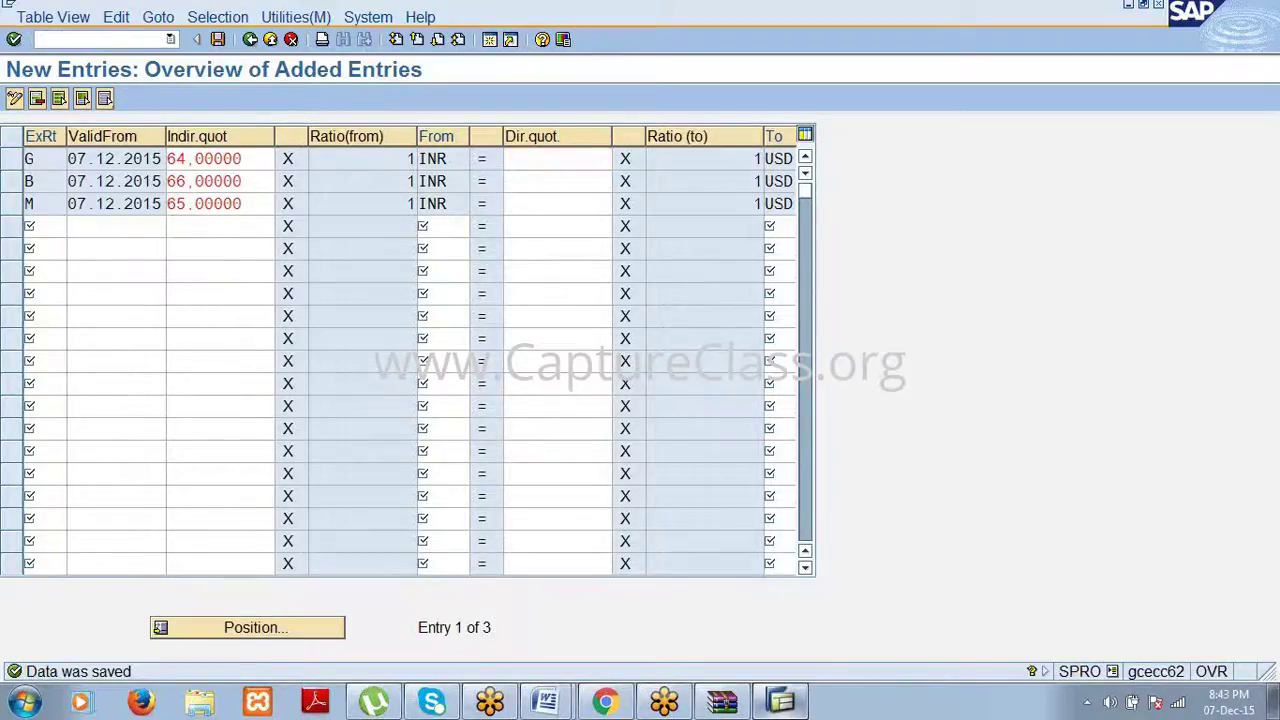
pyautogui.click(316, 624)
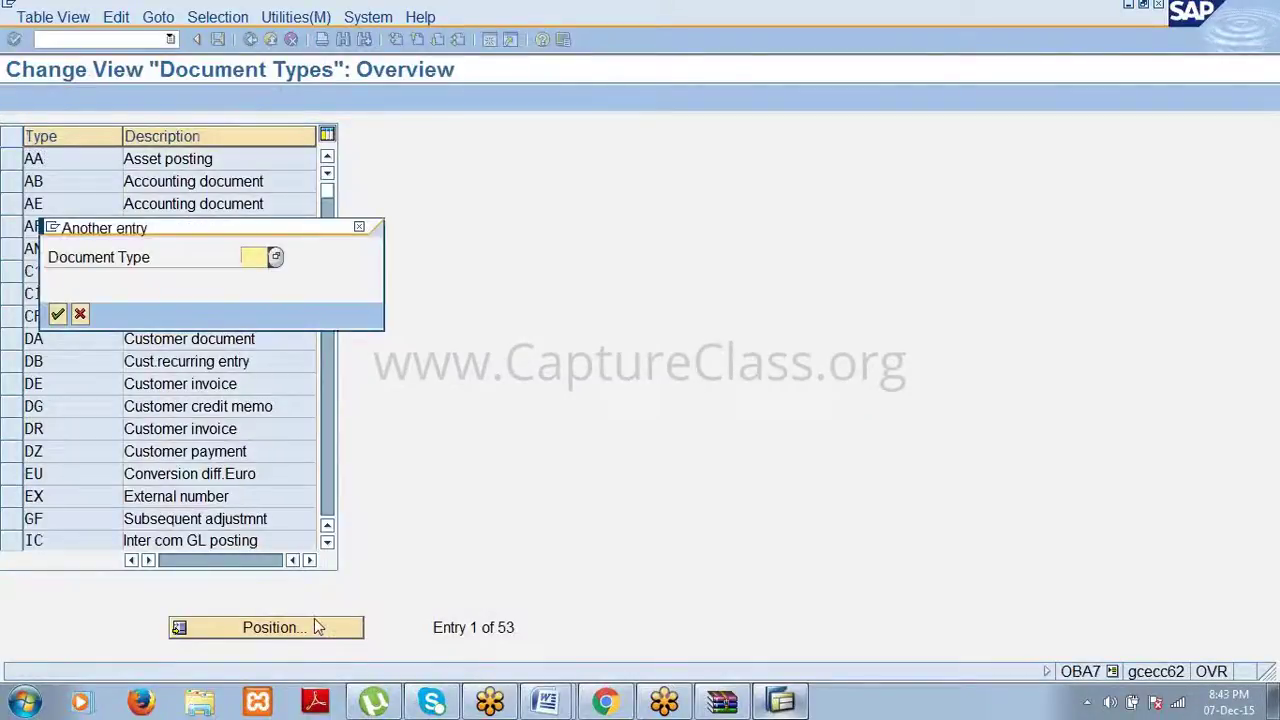
pyautogui.write('SA')
pyautogui.press('Return')
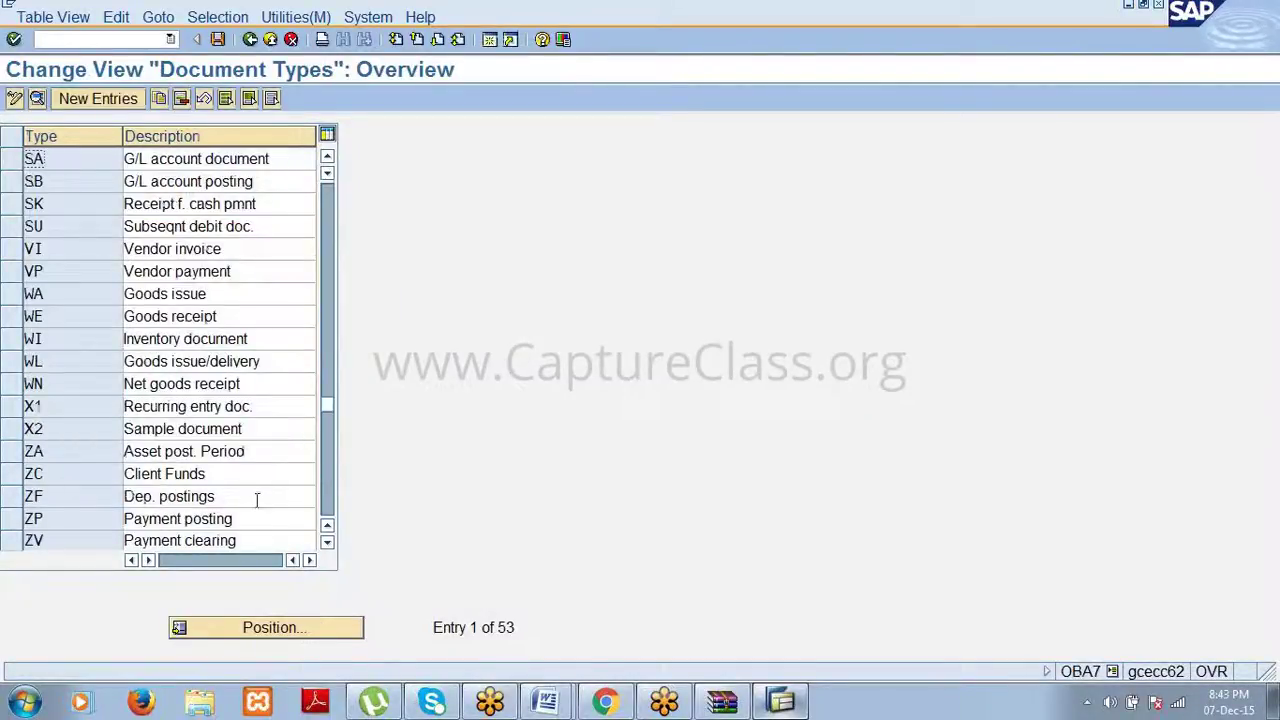
# Open SA's details to check its default exchange rate type
pyautogui.click(13, 161)
pyautogui.click(36, 100)
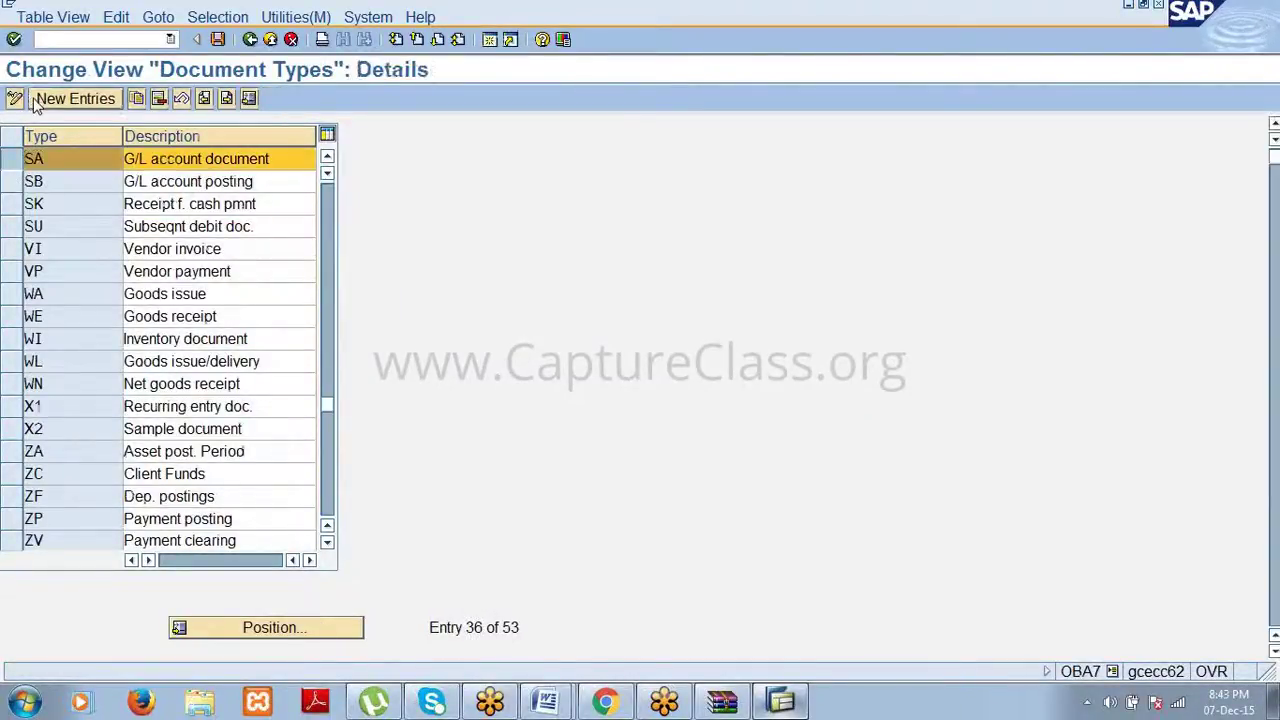
pyautogui.click(737, 487)
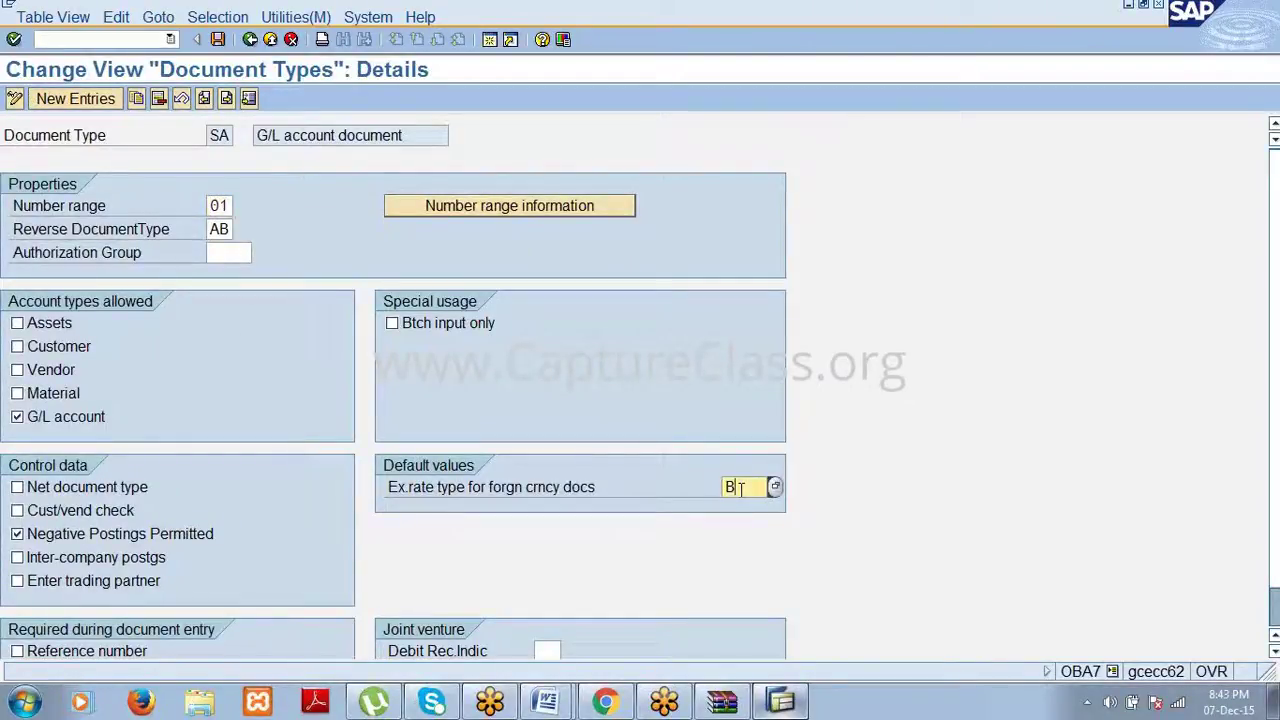
pyautogui.click(100, 39)
# Start an F-02 G/L posting with document date 7.12.2015 and company code 1060
pyautogui.write('/nfs02')
pyautogui.press('Return')
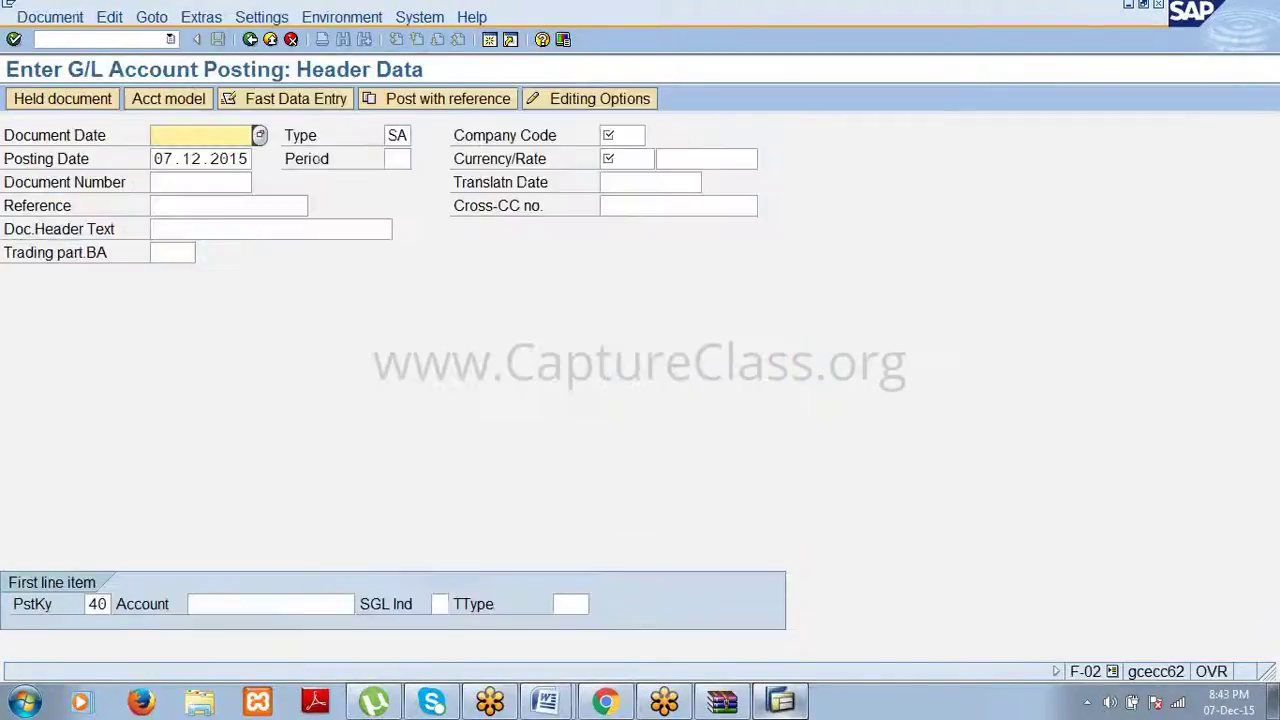
pyautogui.write('7')
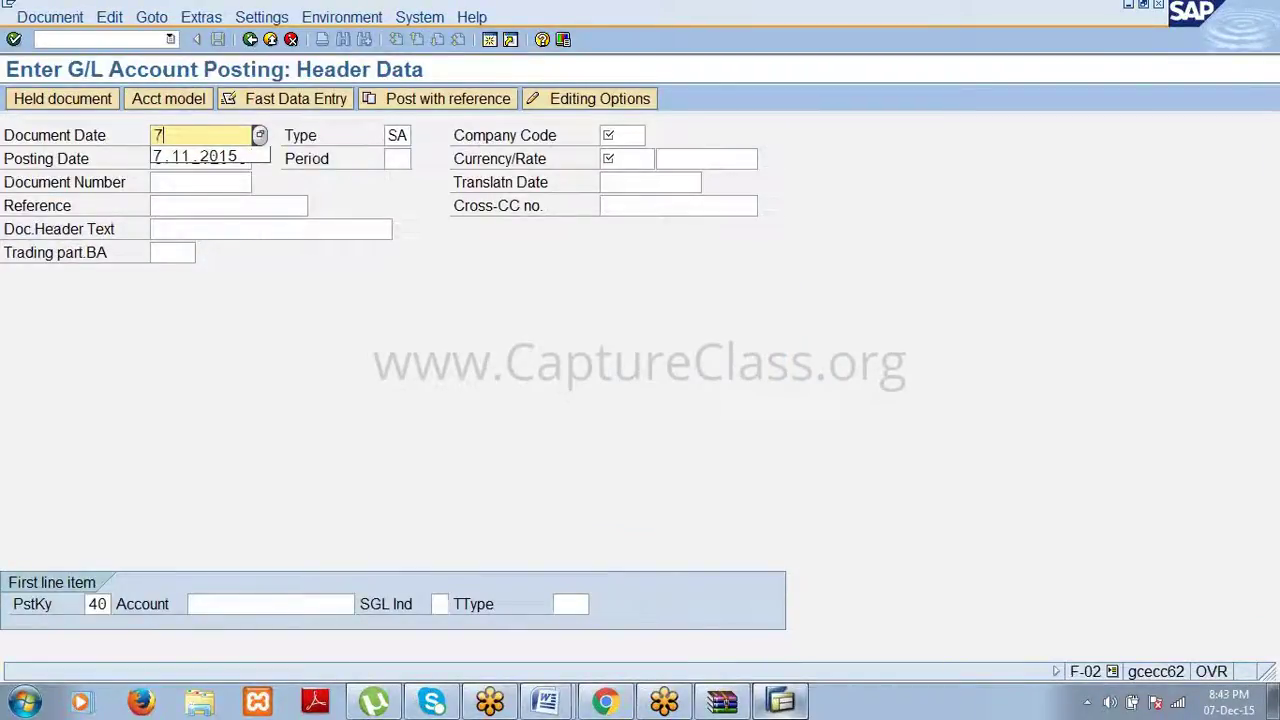
pyautogui.write('.12.2015')
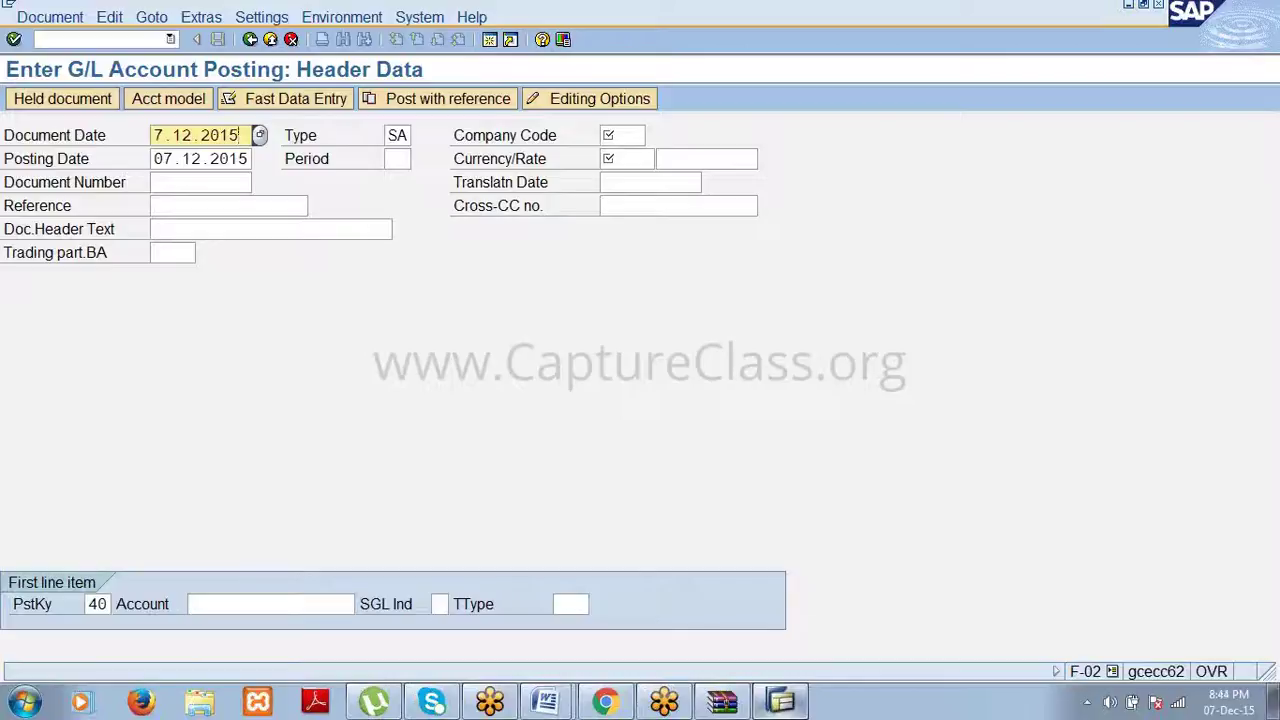
pyautogui.press('Tab')
pyautogui.press('Tab')
pyautogui.write('1060')
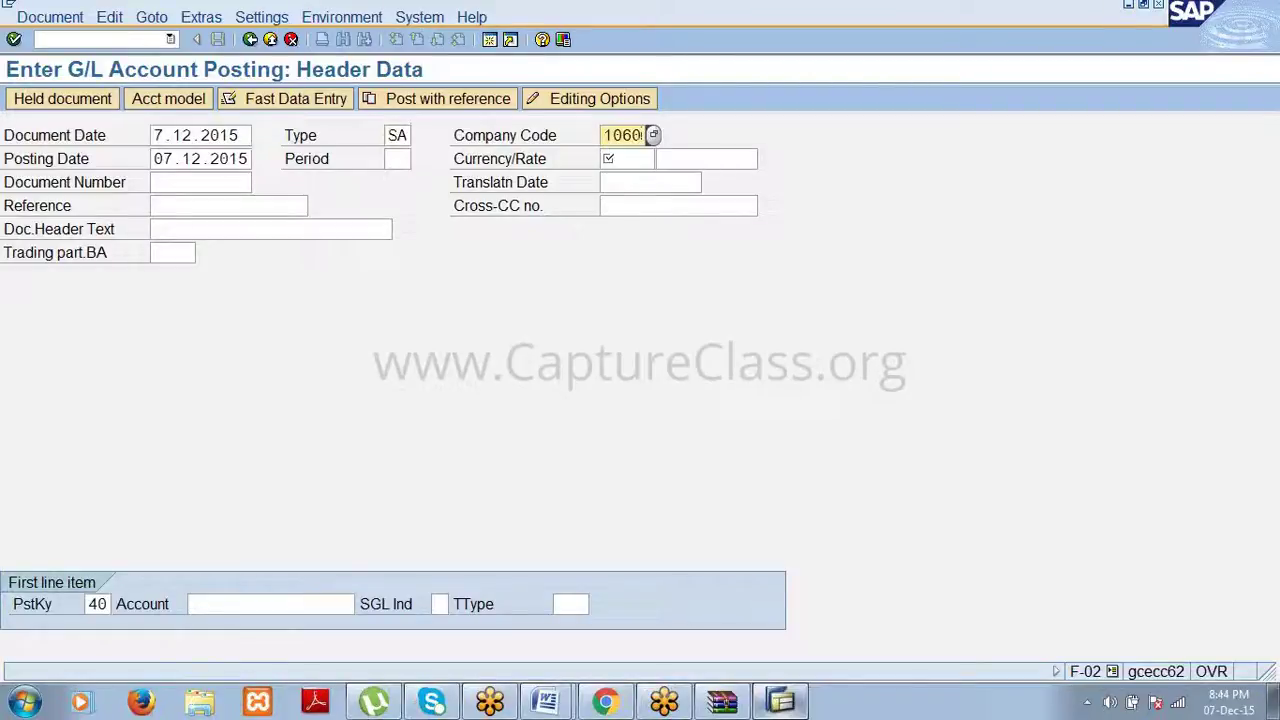
# Enter period 12, currency usd and first-line account 400300, then clear the currency
pyautogui.click(154, 159)
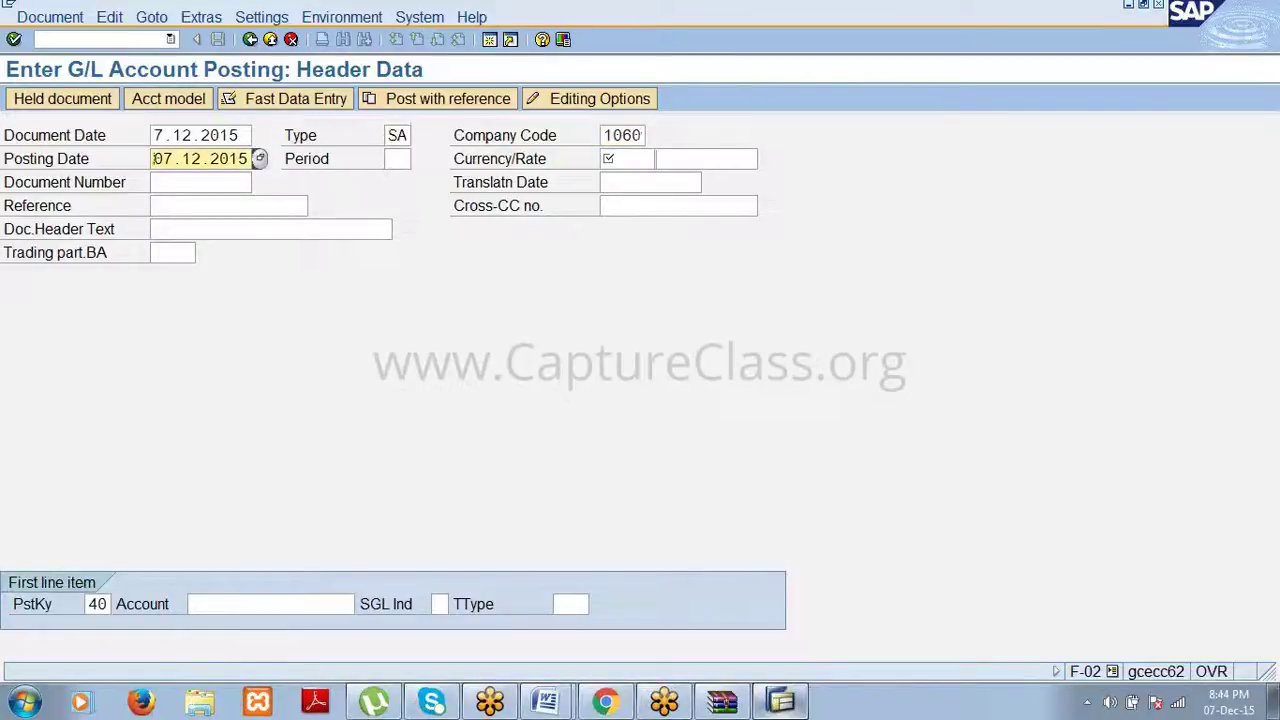
pyautogui.click(397, 159)
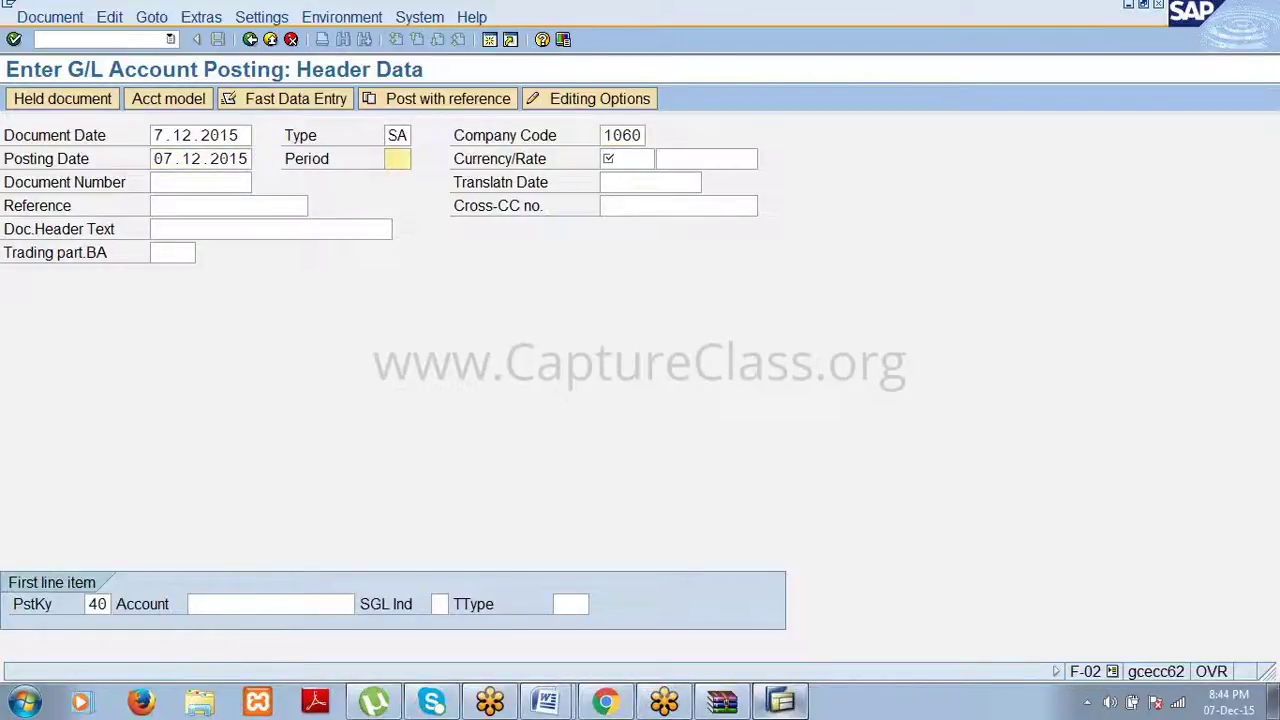
pyautogui.write('12')
pyautogui.press('Tab')
pyautogui.write('usd')
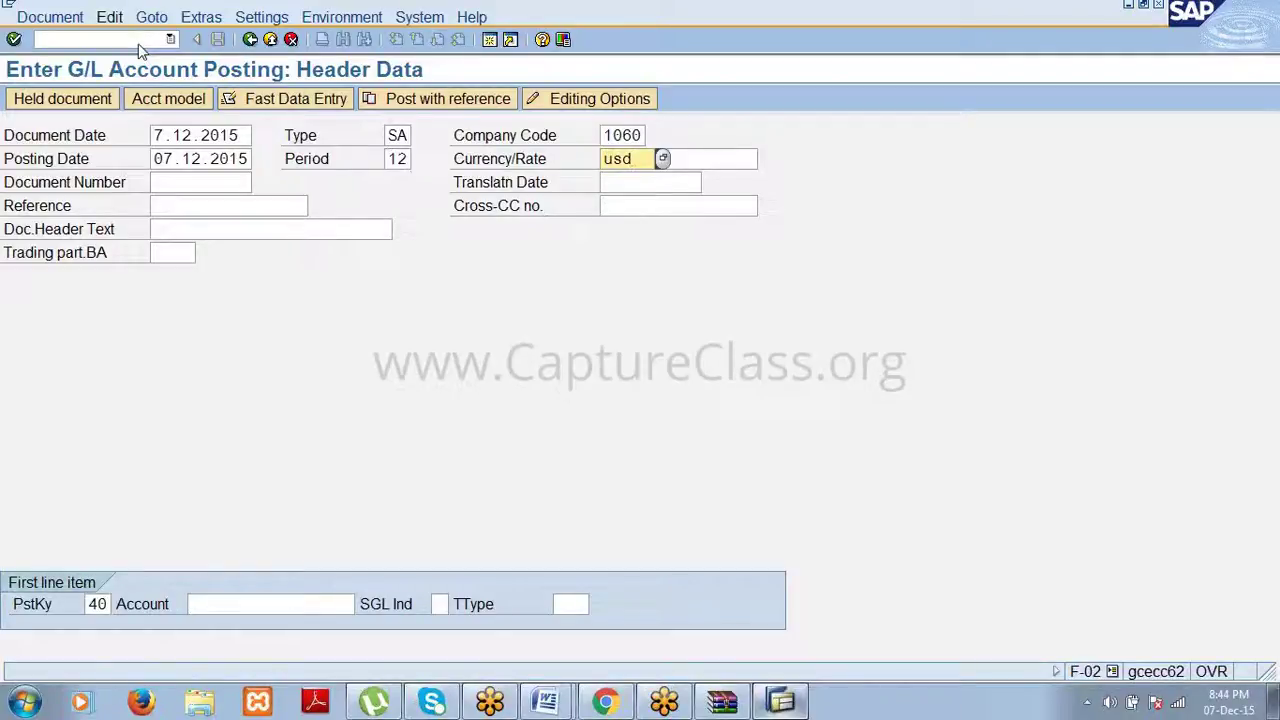
pyautogui.press('Tab')
pyautogui.press('Tab')
pyautogui.press('Tab')
pyautogui.press('Tab')
pyautogui.press('Tab')
pyautogui.press('Tab')
pyautogui.press('Tab')
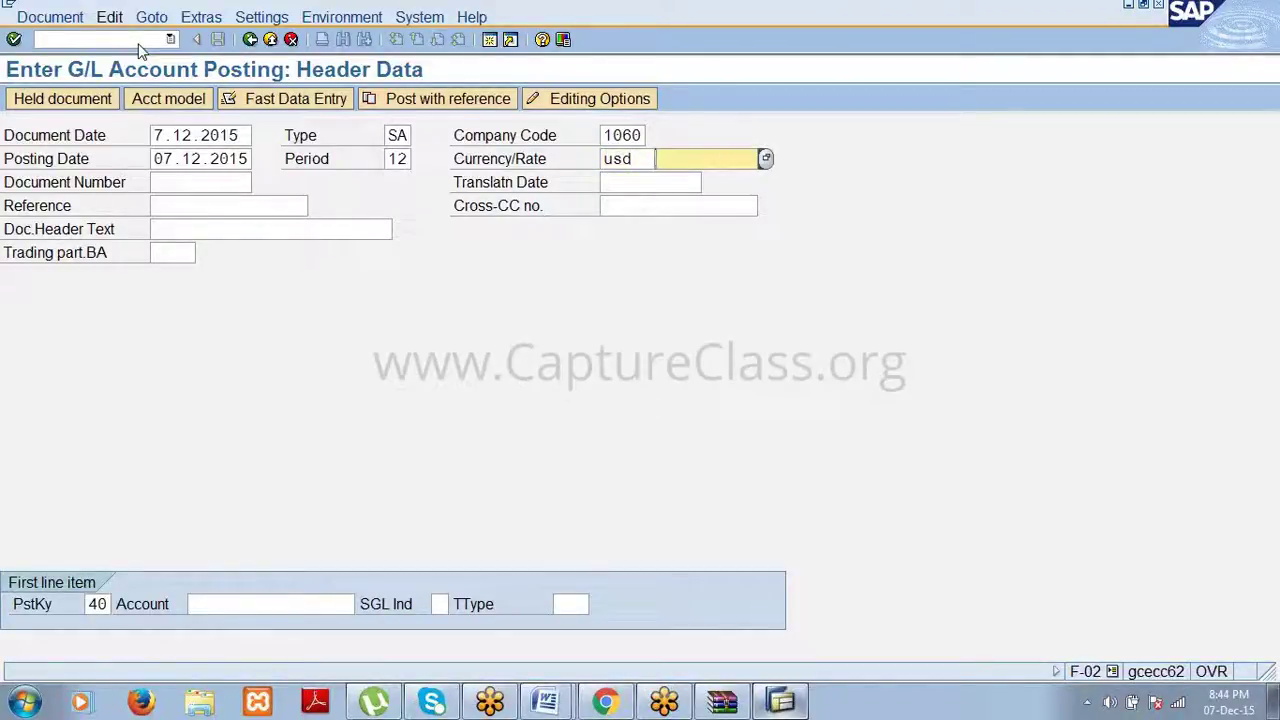
pyautogui.press('Tab')
pyautogui.press('Tab')
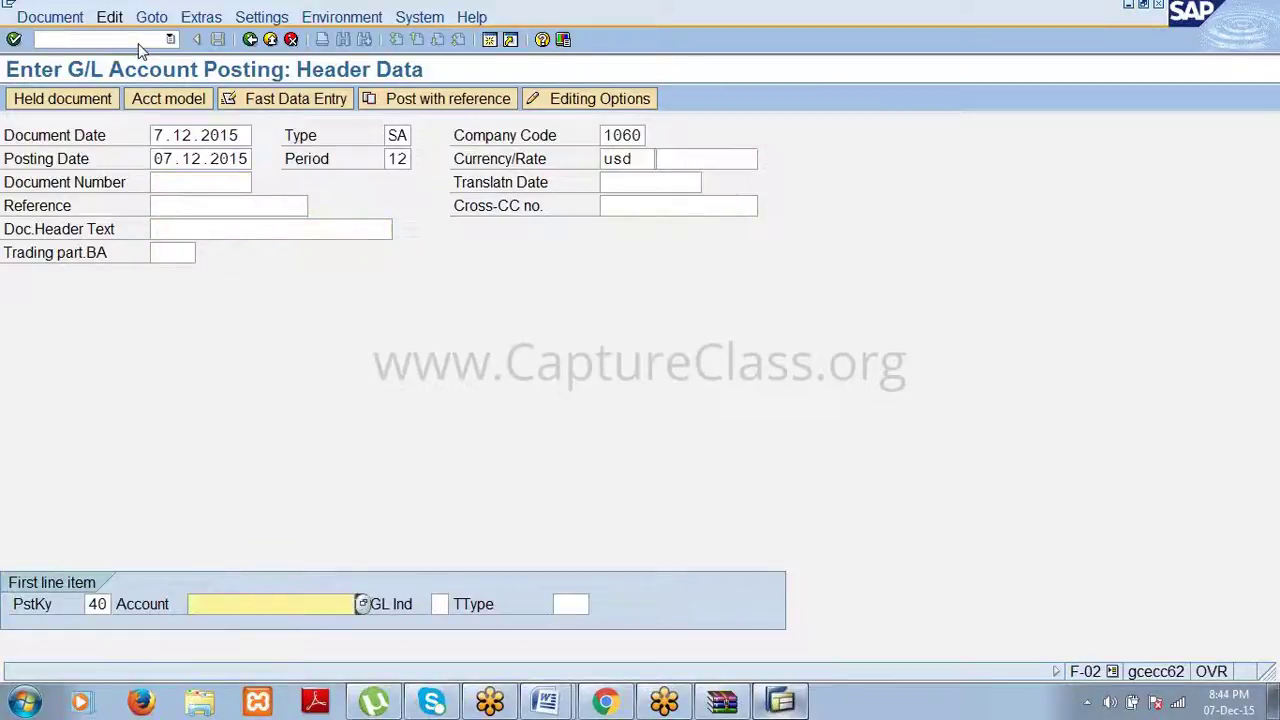
pyautogui.write('400300')
pyautogui.click(660, 160)
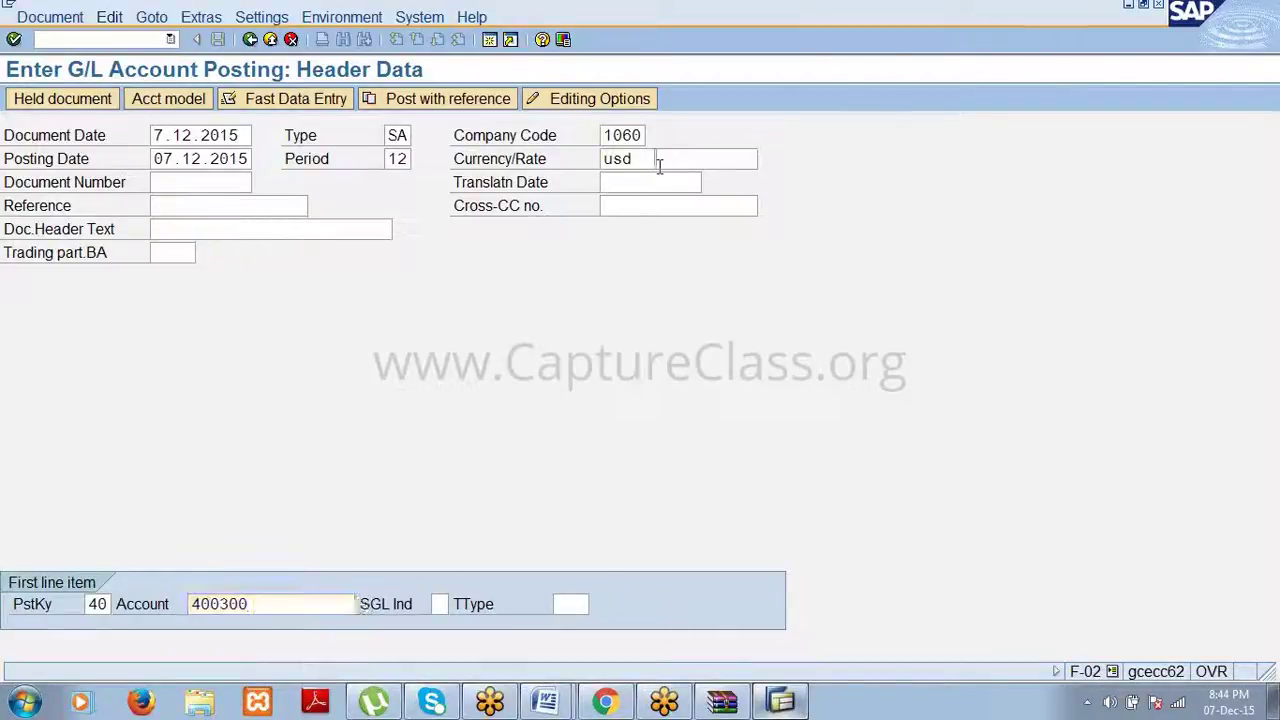
pyautogui.press('BackSpace')
pyautogui.press('BackSpace')
pyautogui.press('BackSpace')
# Set the currency to inr and submit the header, which fails for missing header text
pyautogui.write('inr')
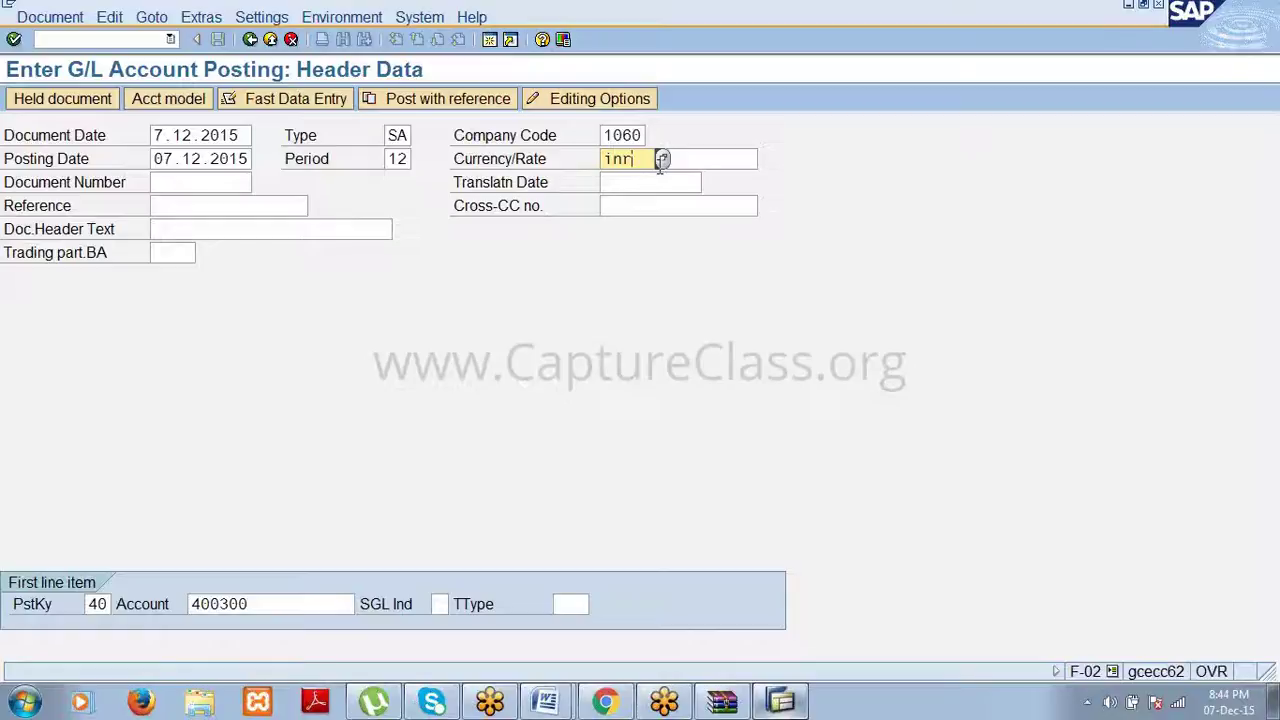
pyautogui.moveTo(645, 160); pyautogui.dragTo(600, 162)
pyautogui.click(647, 158)
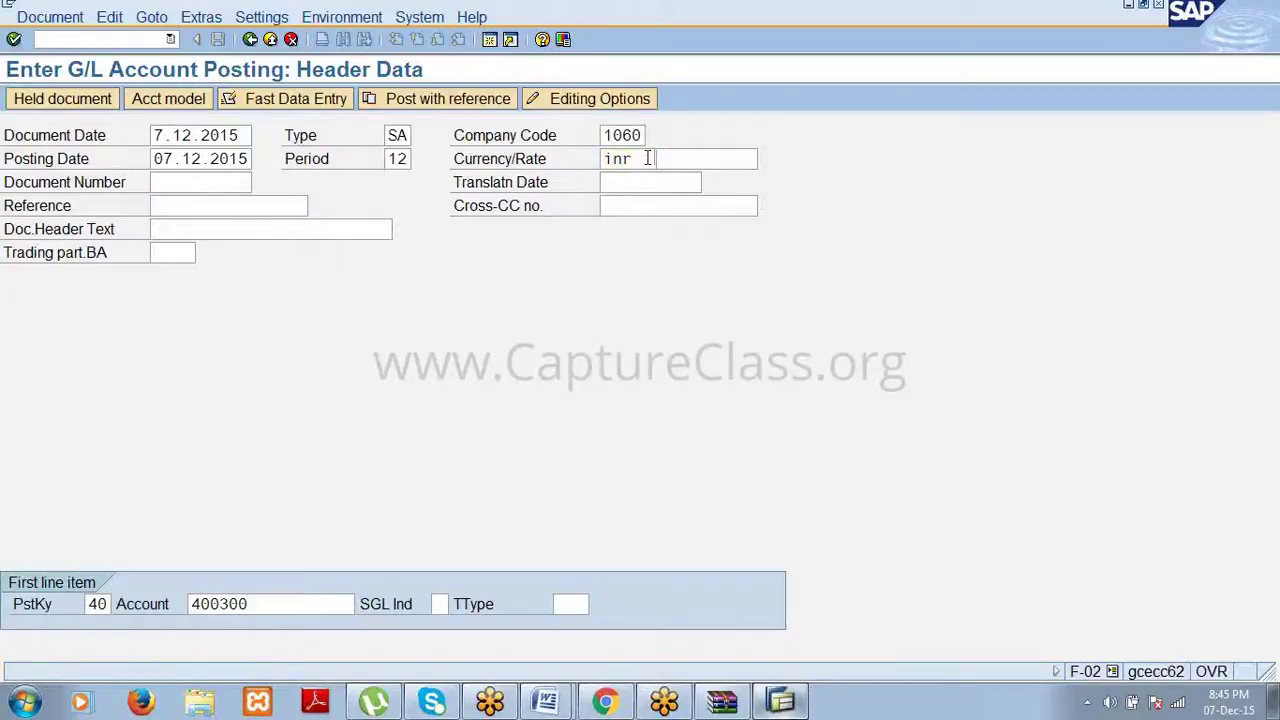
pyautogui.press('Return')
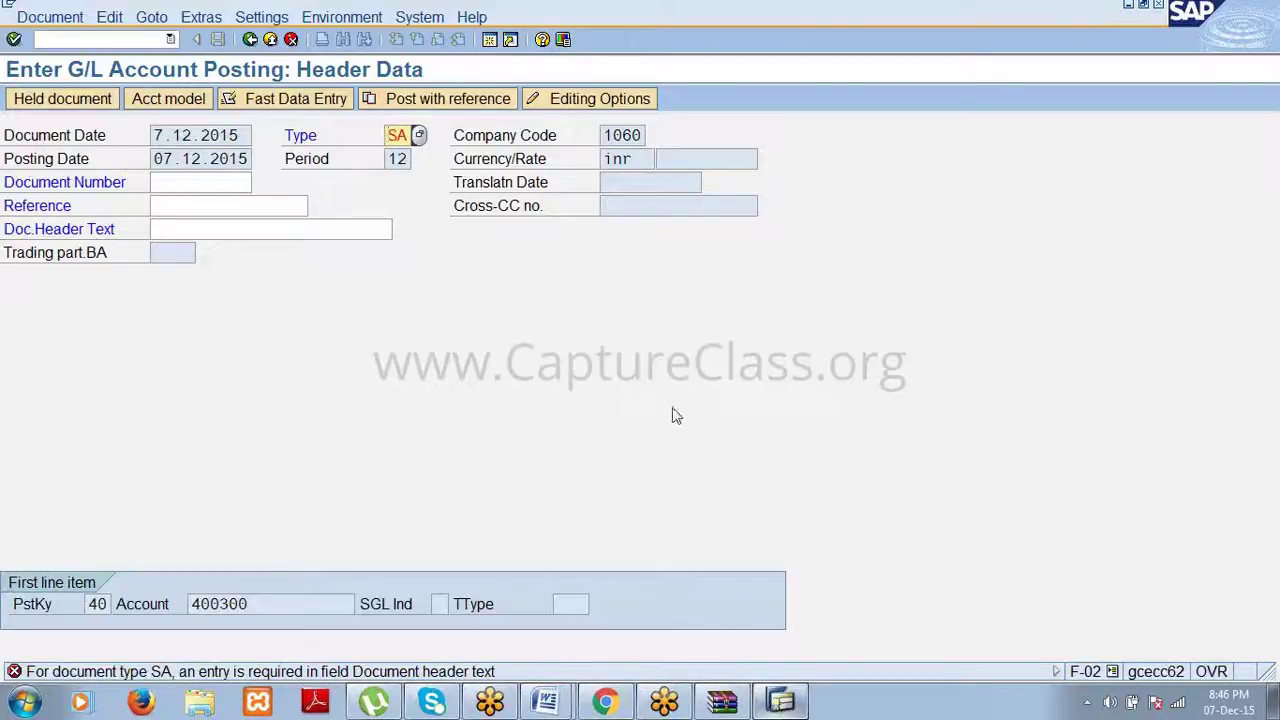
# In a new session, run /noba7 and position the document types list at sa
pyautogui.click(490, 40)
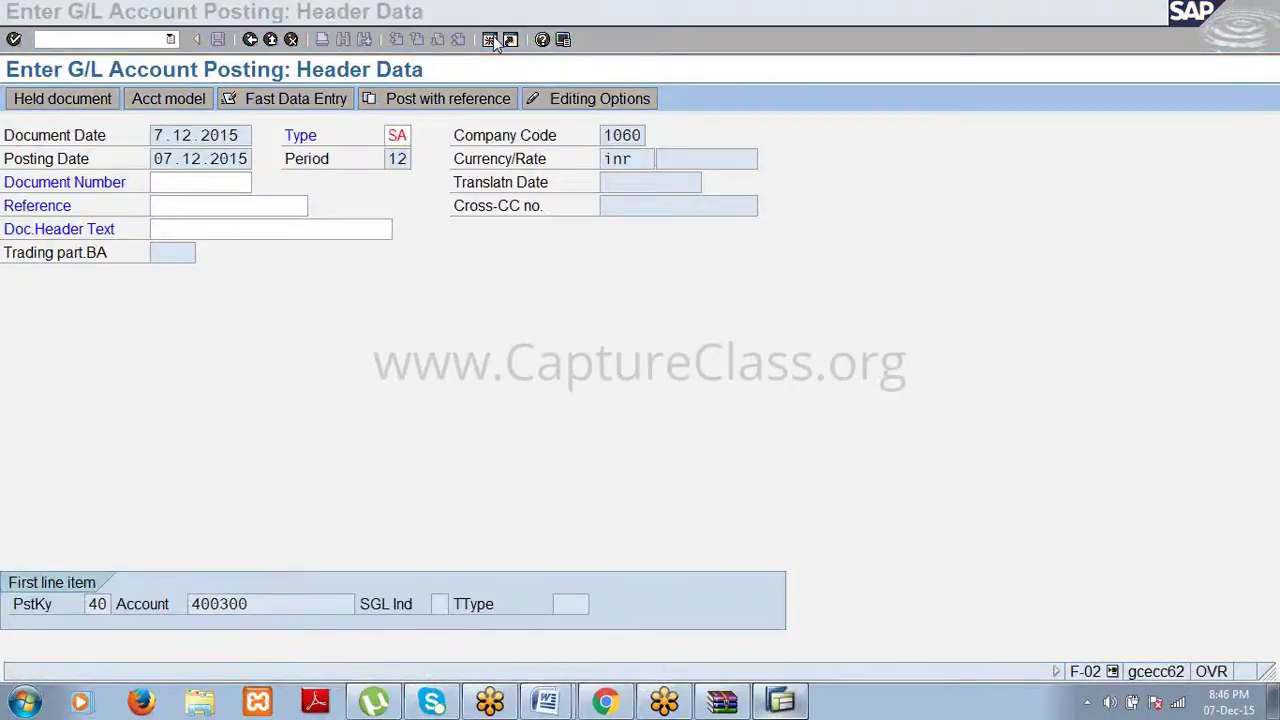
pyautogui.write('/noba7')
pyautogui.press('Return')
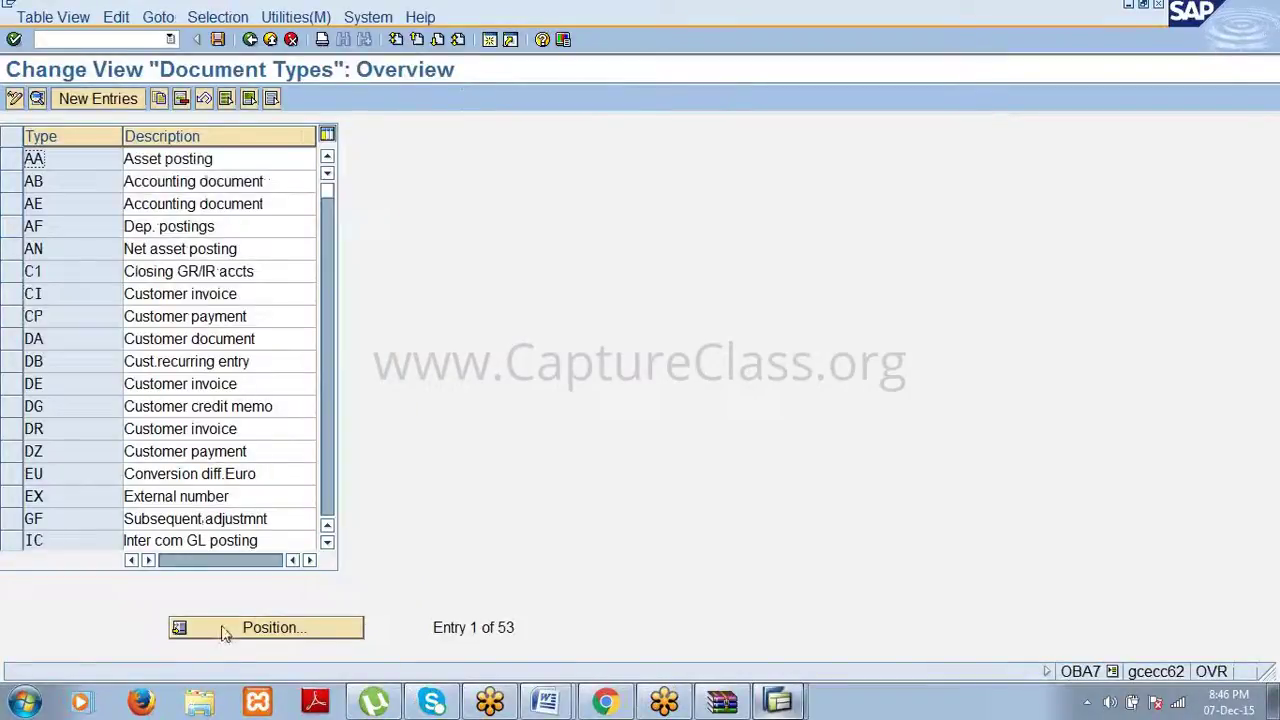
pyautogui.click(225, 630)
pyautogui.write('sa')
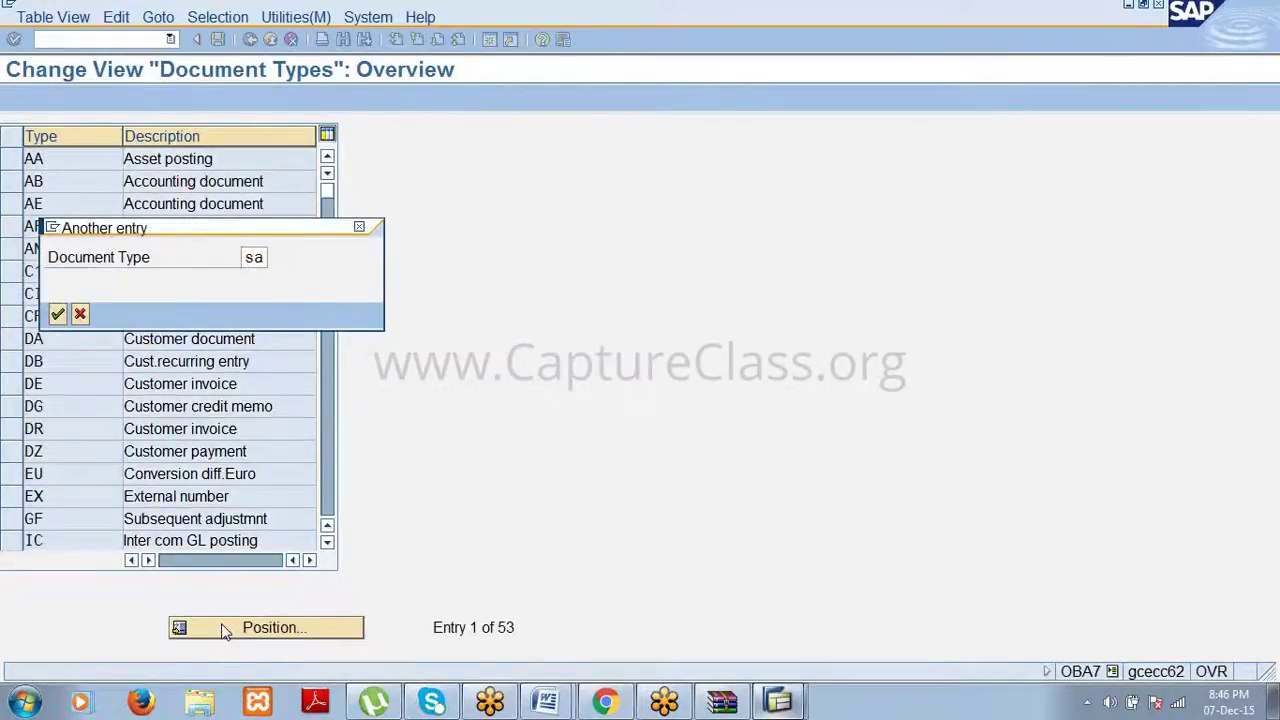
pyautogui.press('Return')
# Untick SA's required Document header text and save it under the customizing request
pyautogui.click(12, 160)
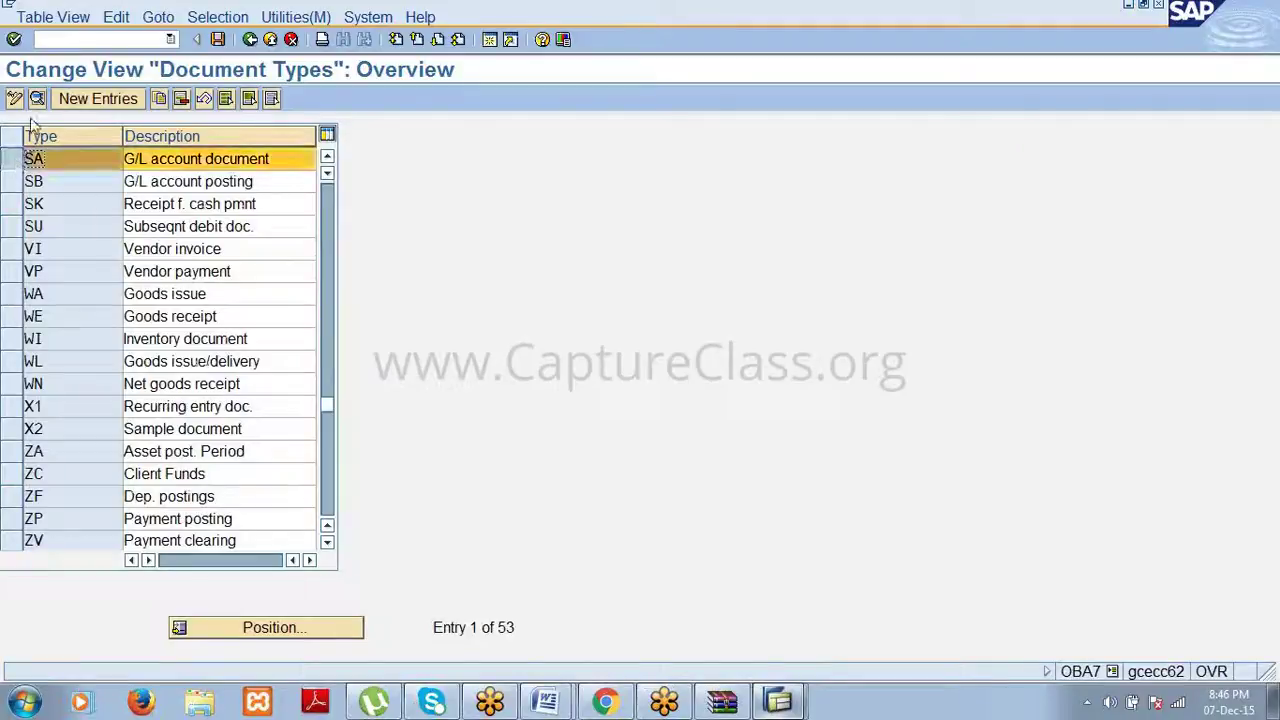
pyautogui.click(37, 98)
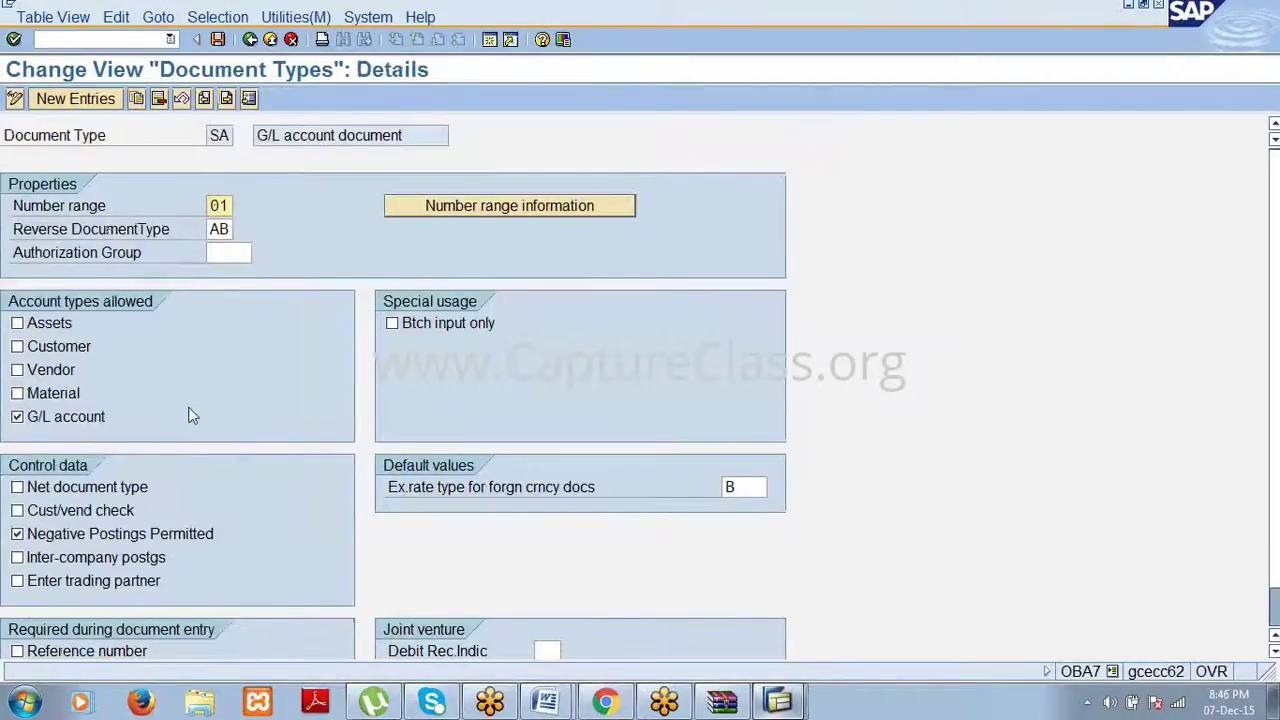
pyautogui.scroll(-2, 193, 416)
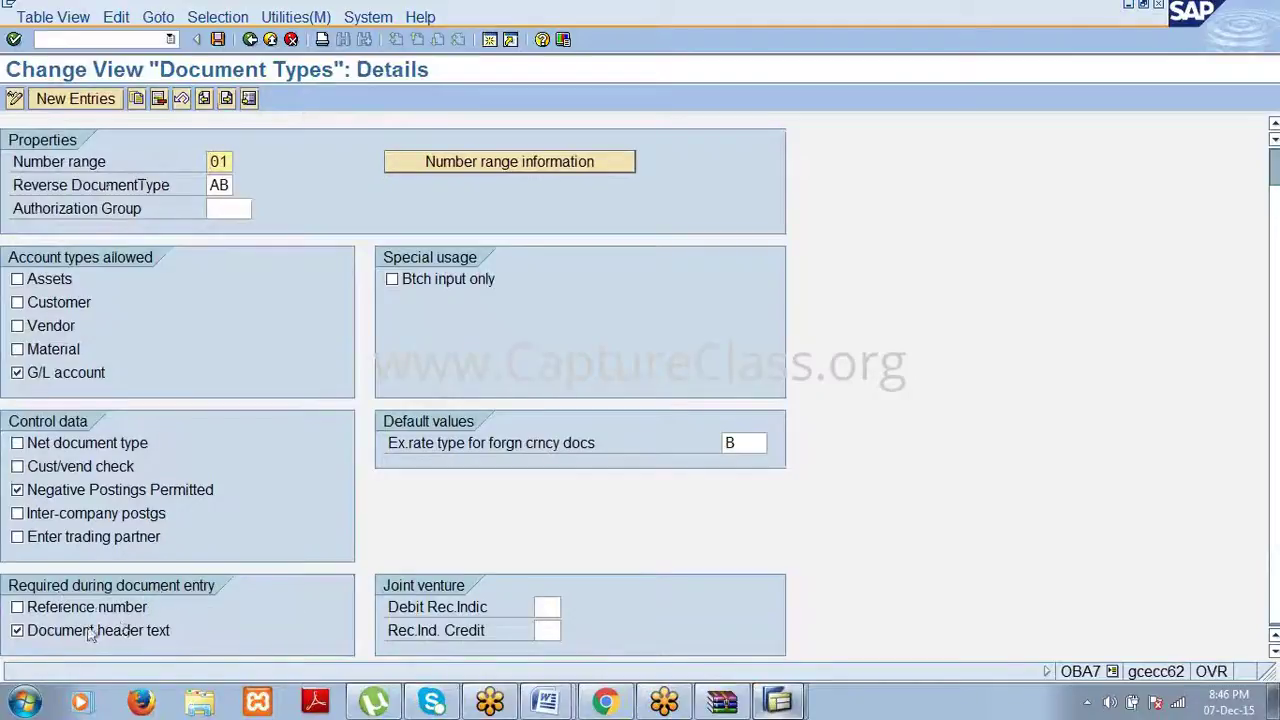
pyautogui.click(21, 637)
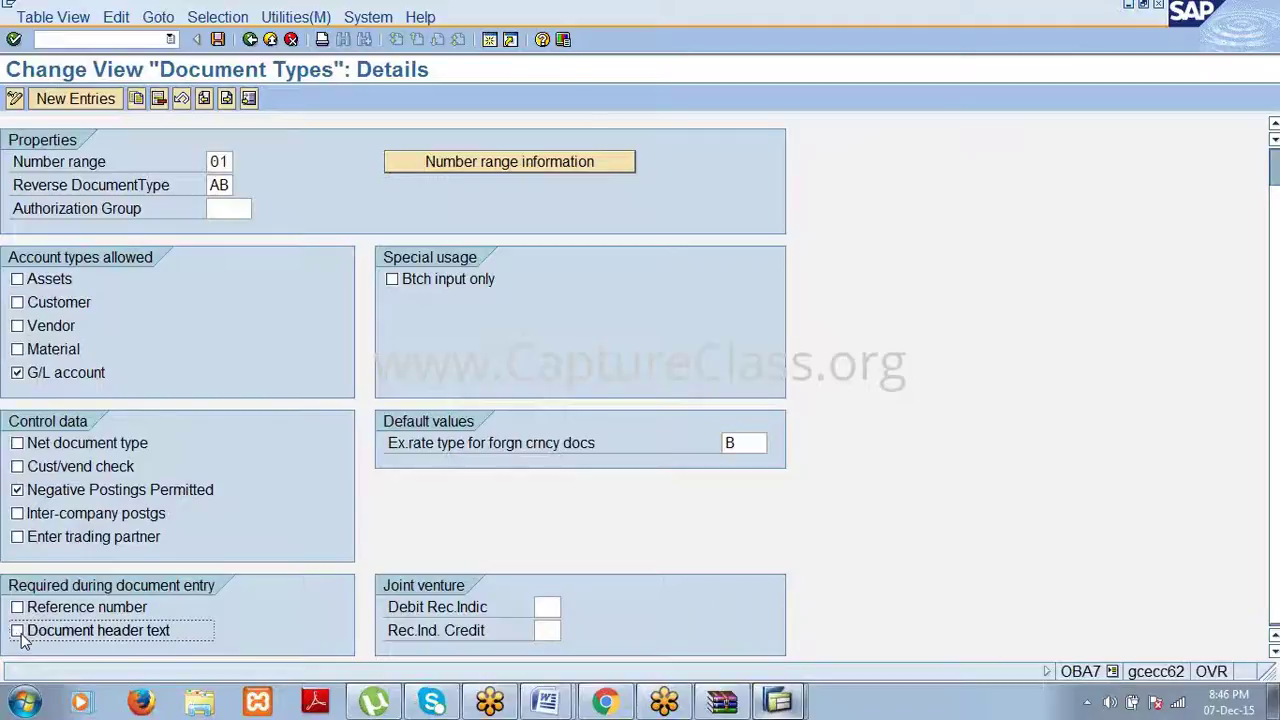
pyautogui.click(218, 40)
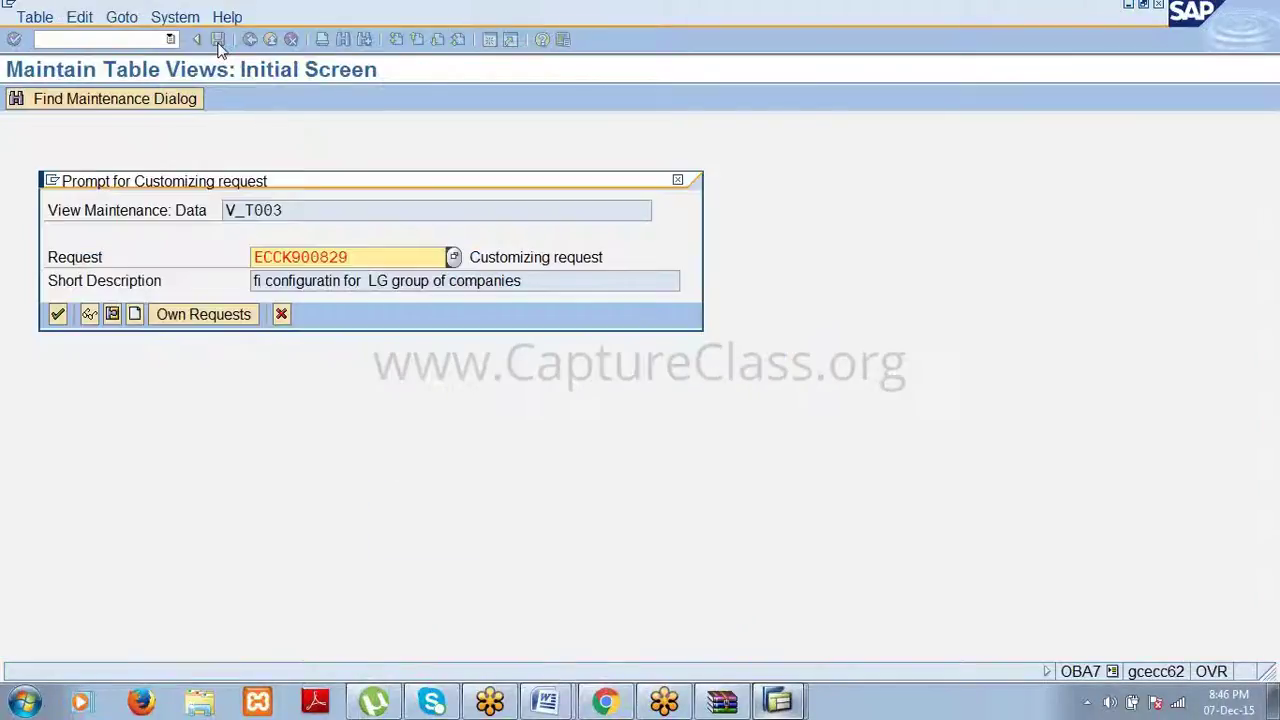
pyautogui.click(57, 314)
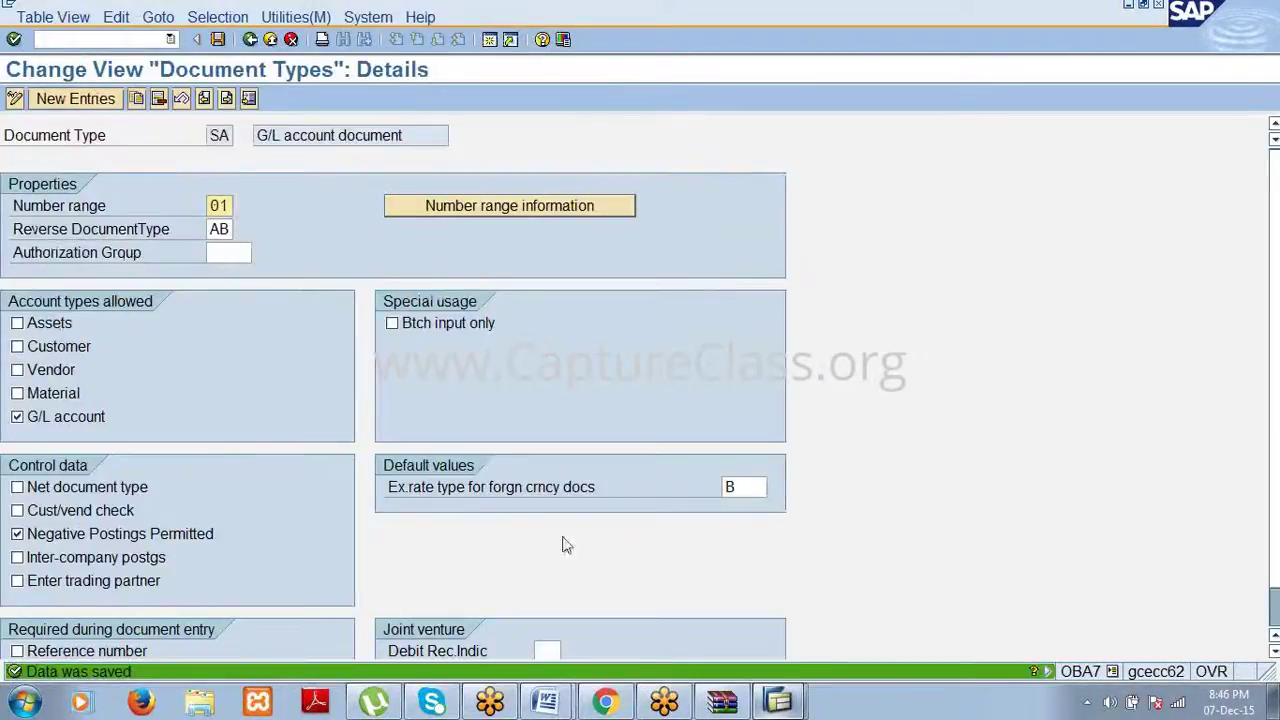
pyautogui.click(778, 702)
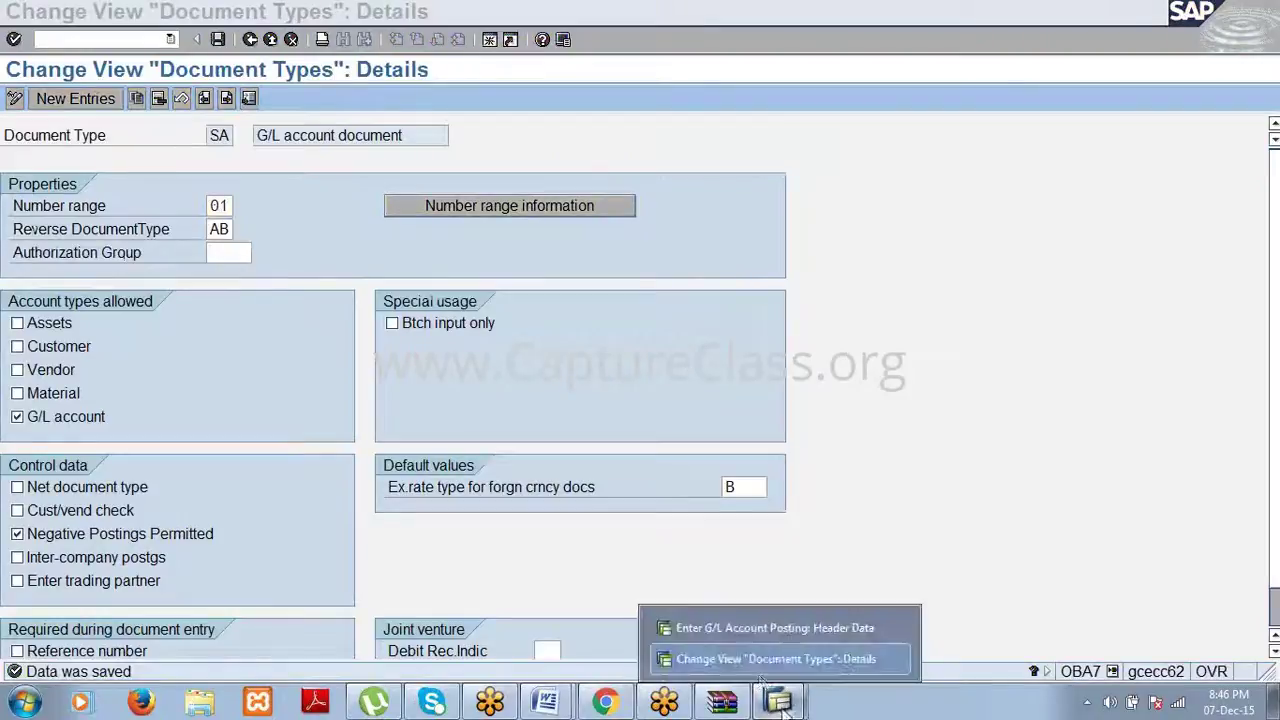
# Discard the half-entered posting and restart F-02 from the transaction history
pyautogui.click(742, 627)
pyautogui.press('Return')
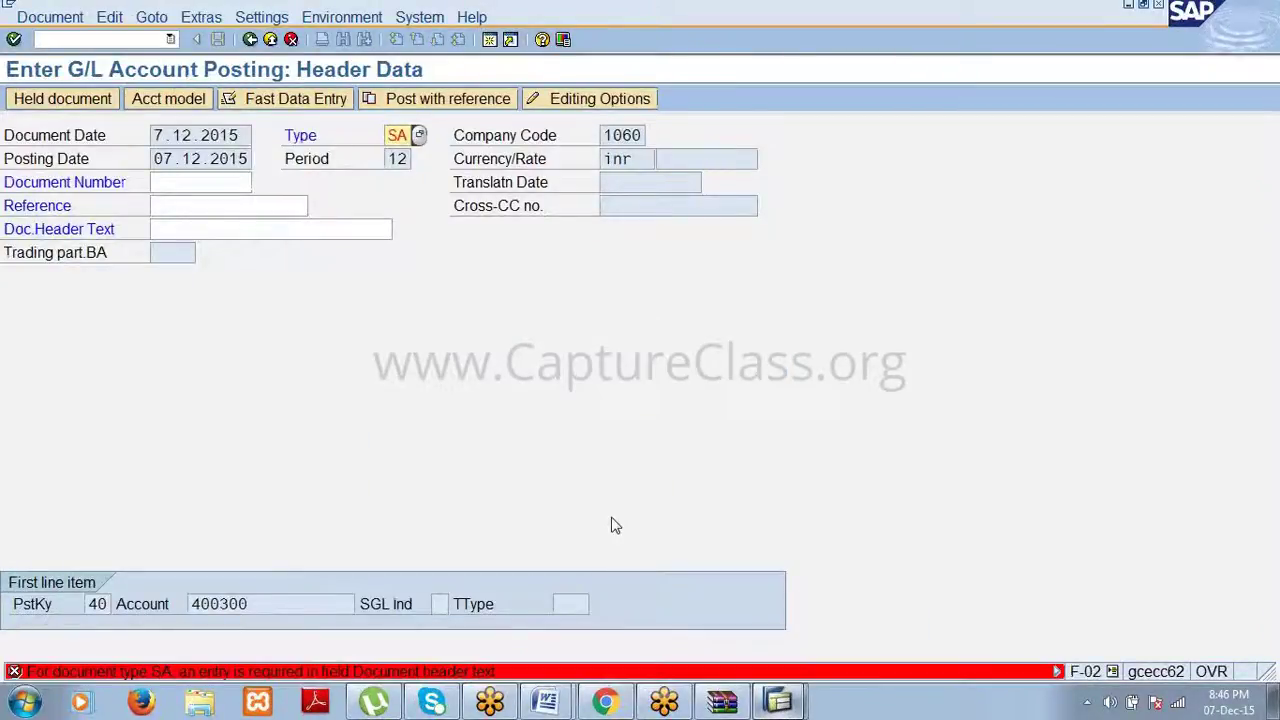
pyautogui.click(291, 39)
pyautogui.click(360, 397)
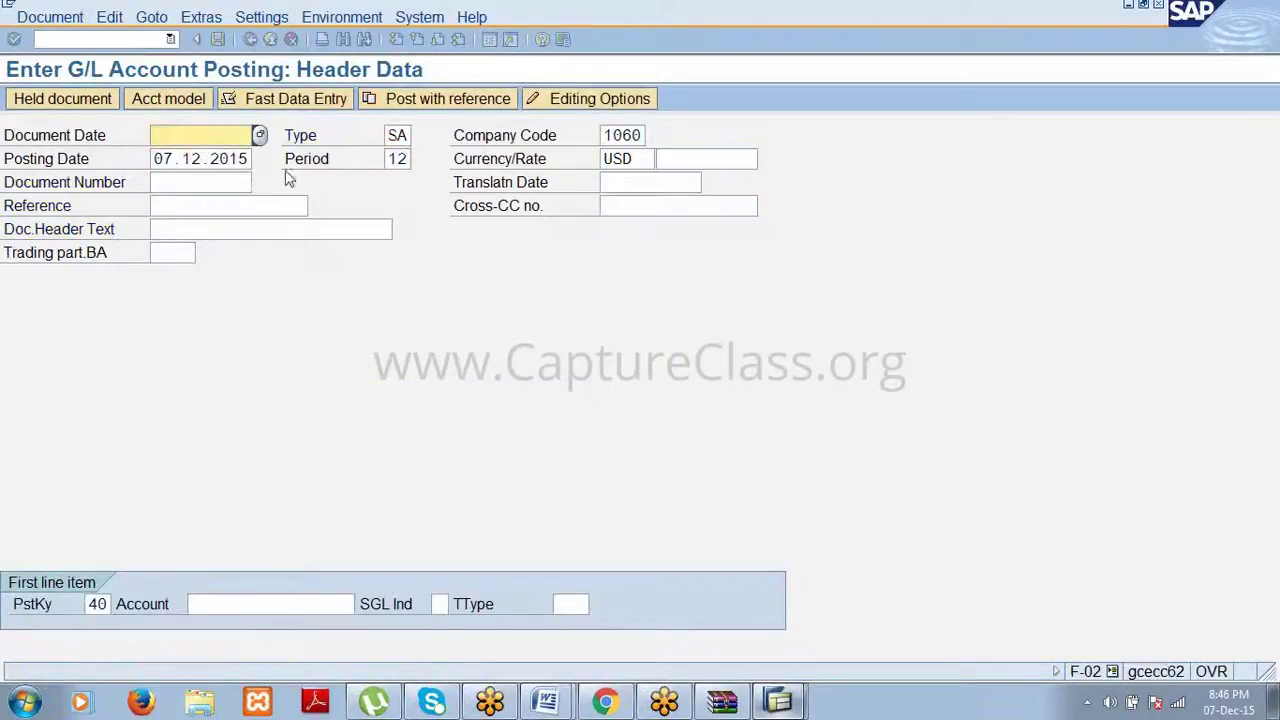
pyautogui.click(250, 39)
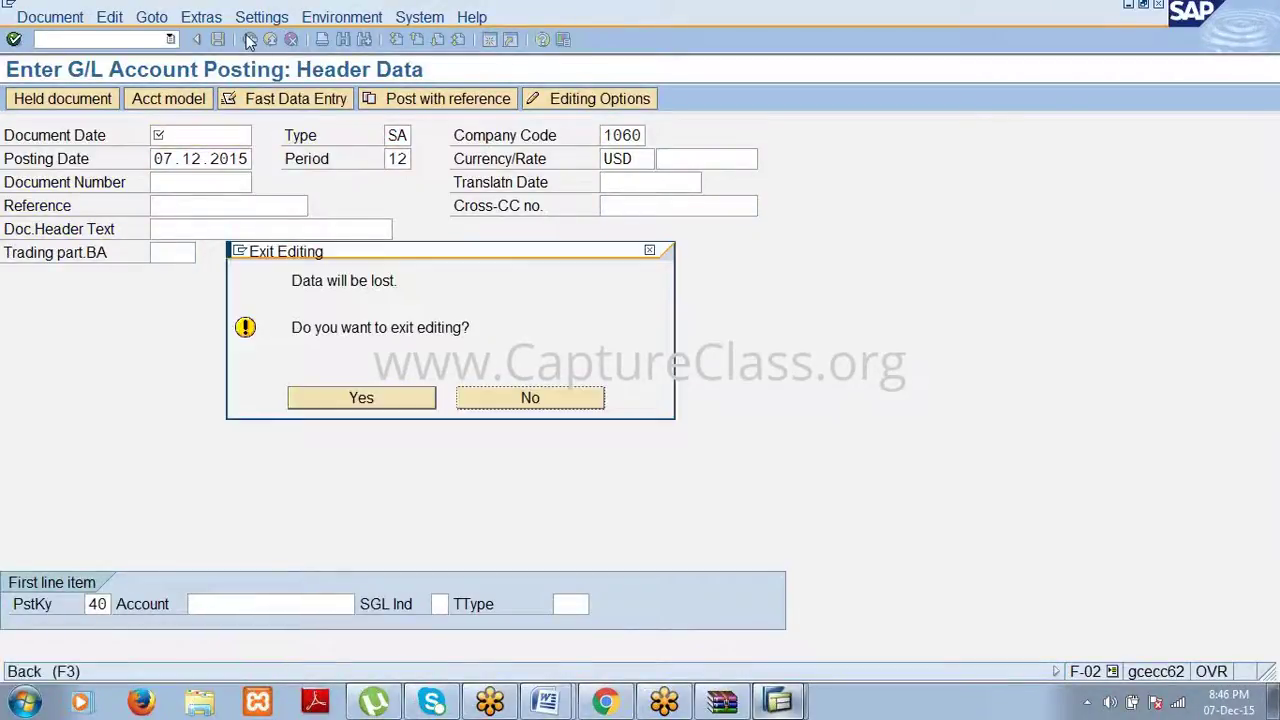
pyautogui.click(355, 402)
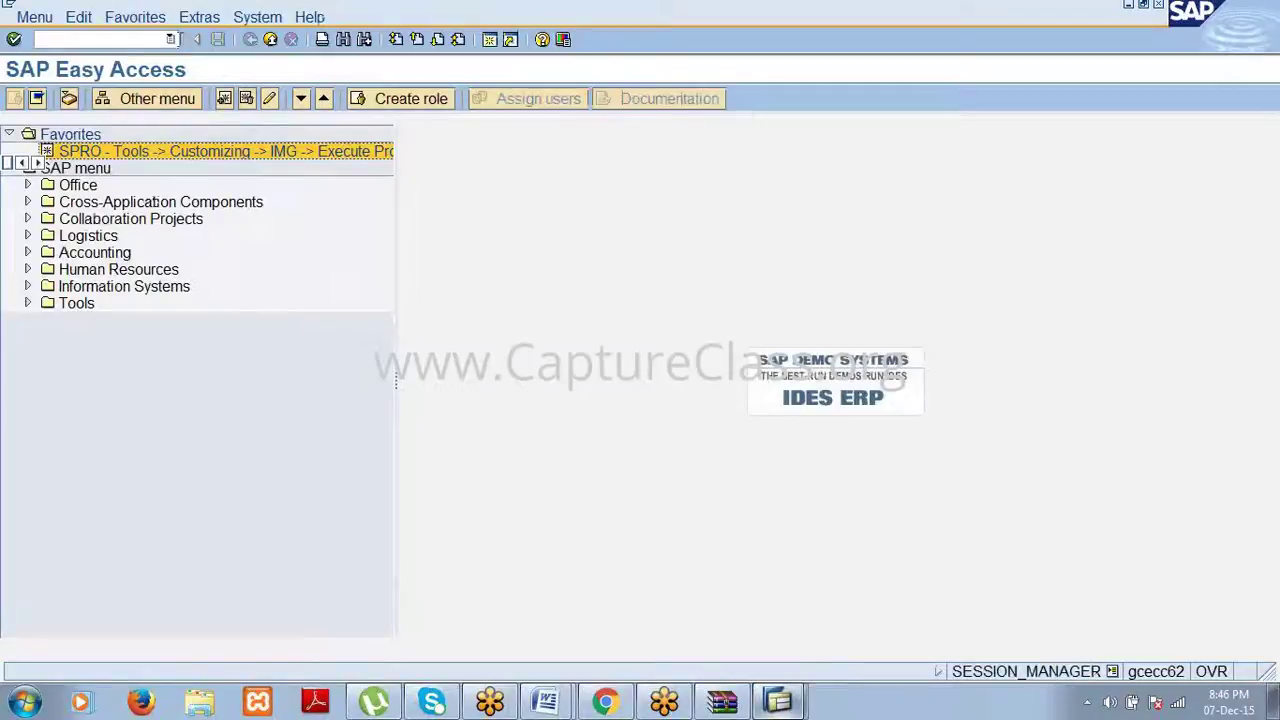
pyautogui.click(172, 39)
pyautogui.click(150, 78)
pyautogui.press('Return')
# Enter document date 7.12.2015, currency INR and posting key 40 line for account 400300
pyautogui.write('7')
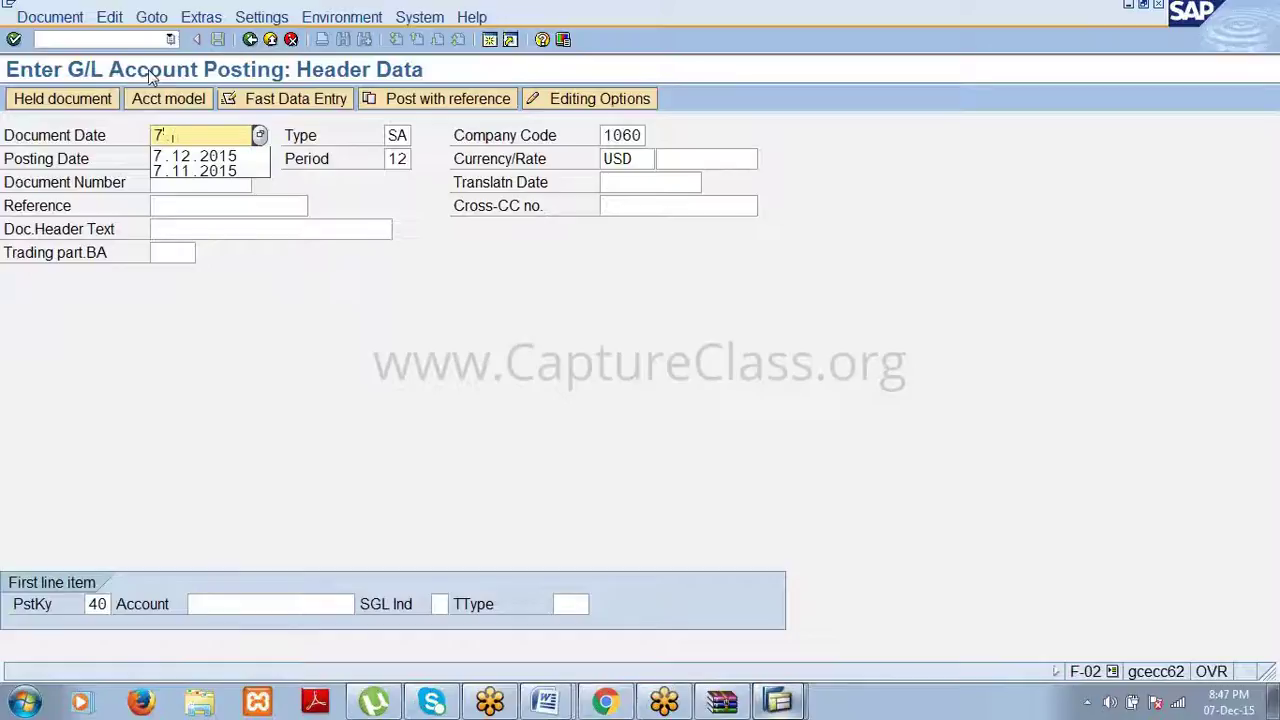
pyautogui.write('.12')
pyautogui.press('Down')
pyautogui.press('Tab')
pyautogui.press('Tab')
pyautogui.press('Tab')
pyautogui.press('Tab')
pyautogui.press('Tab')
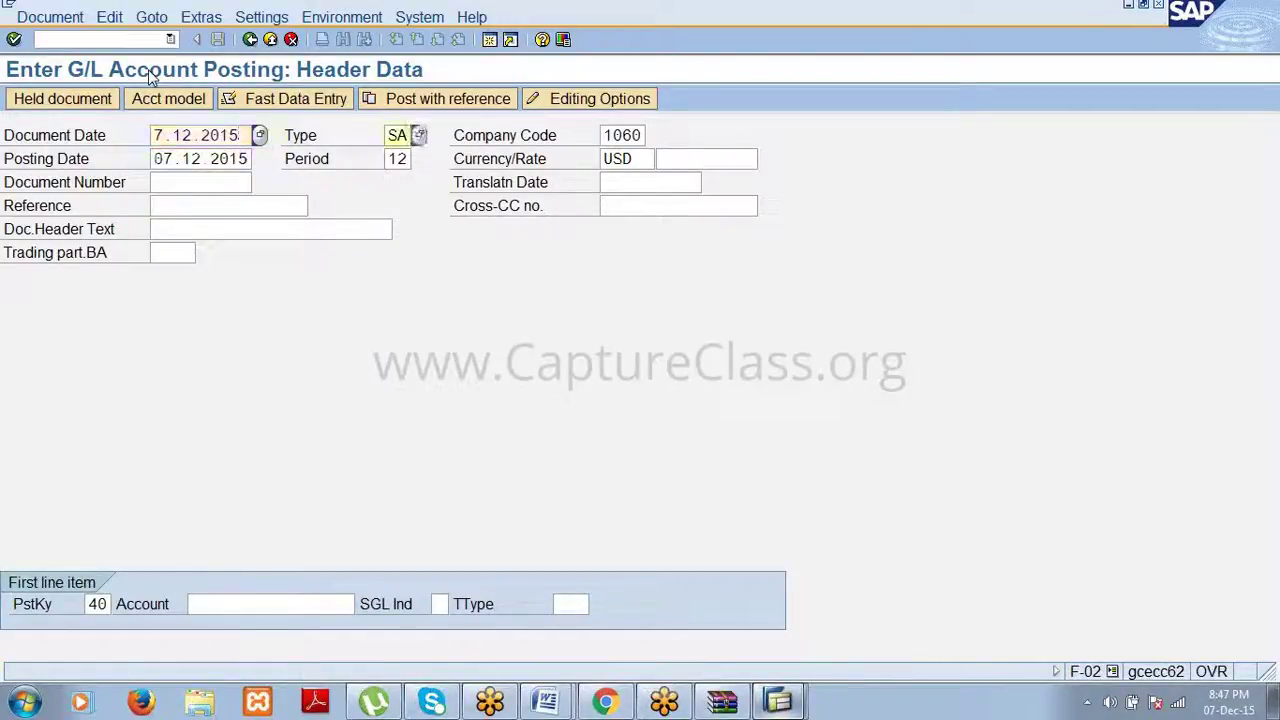
pyautogui.write('inr')
pyautogui.press('Tab')
pyautogui.press('Tab')
pyautogui.press('Tab')
pyautogui.press('Tab')
pyautogui.press('Tab')
pyautogui.press('Tab')
pyautogui.press('Tab')
pyautogui.press('Tab')
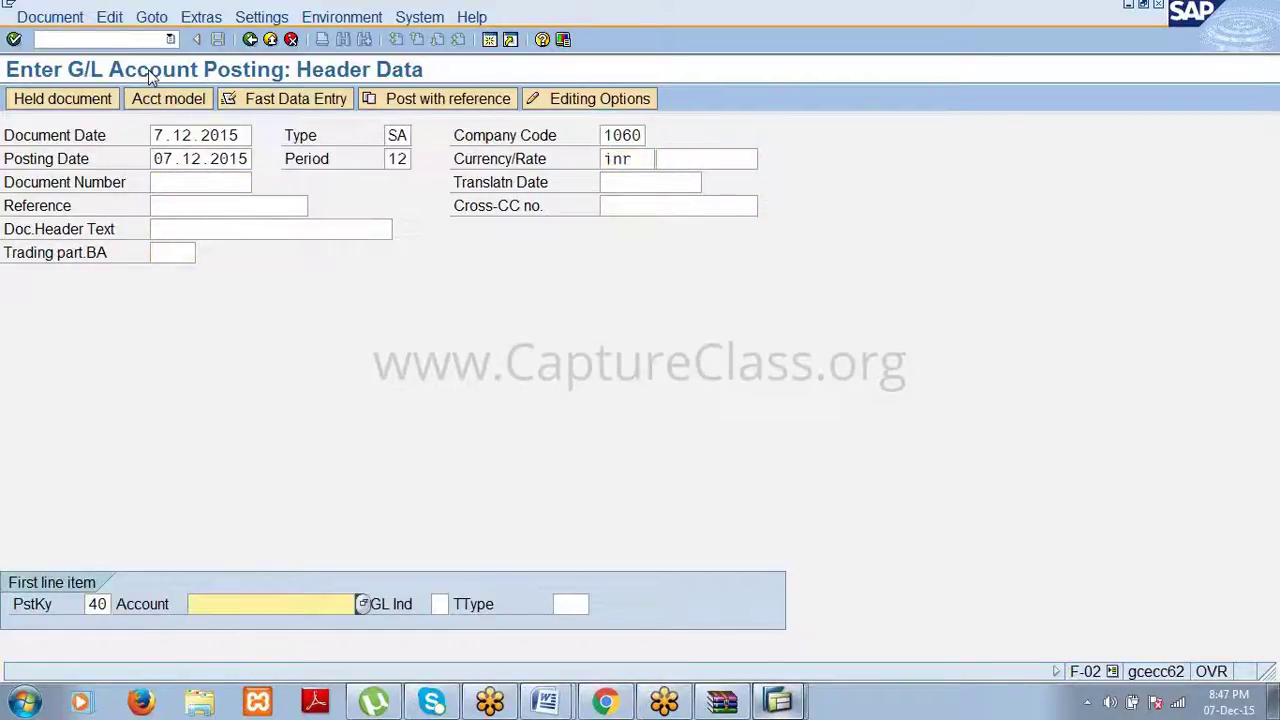
pyautogui.write('400300')
pyautogui.press('Return')
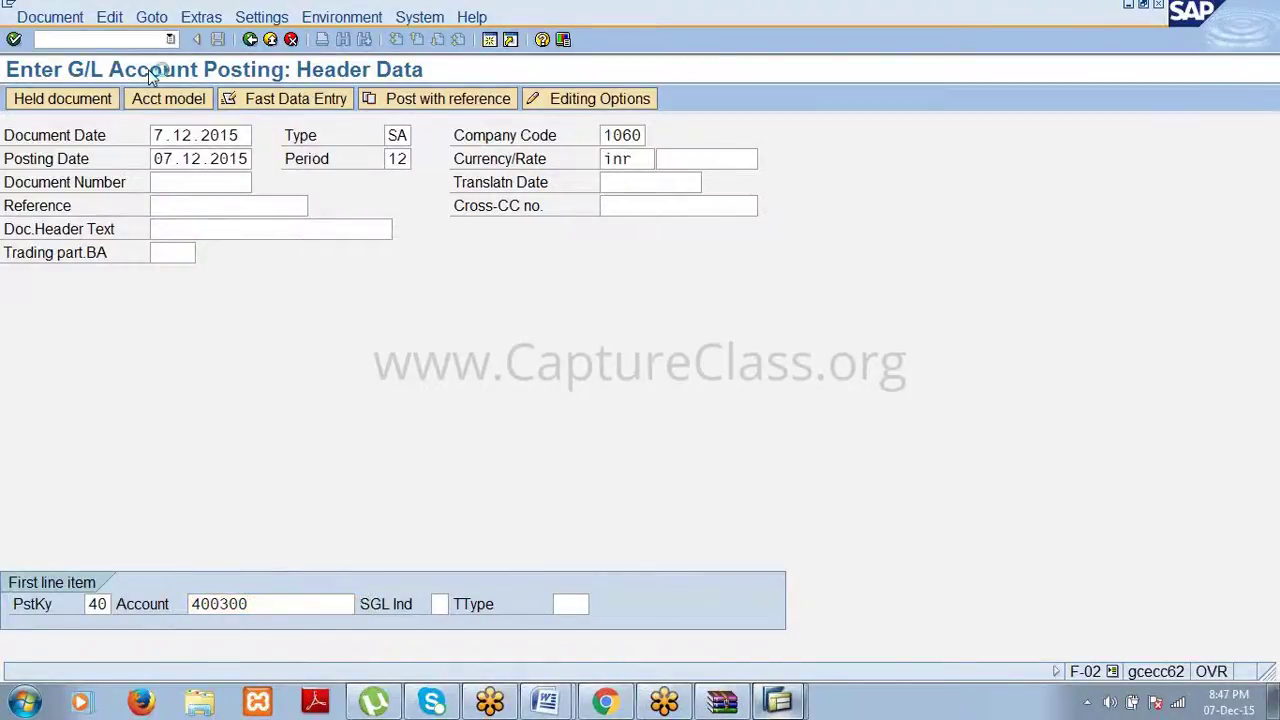
# Enter the rent debit: amount 66000, business area 1060, text 'being rent paid'
pyautogui.write('666')
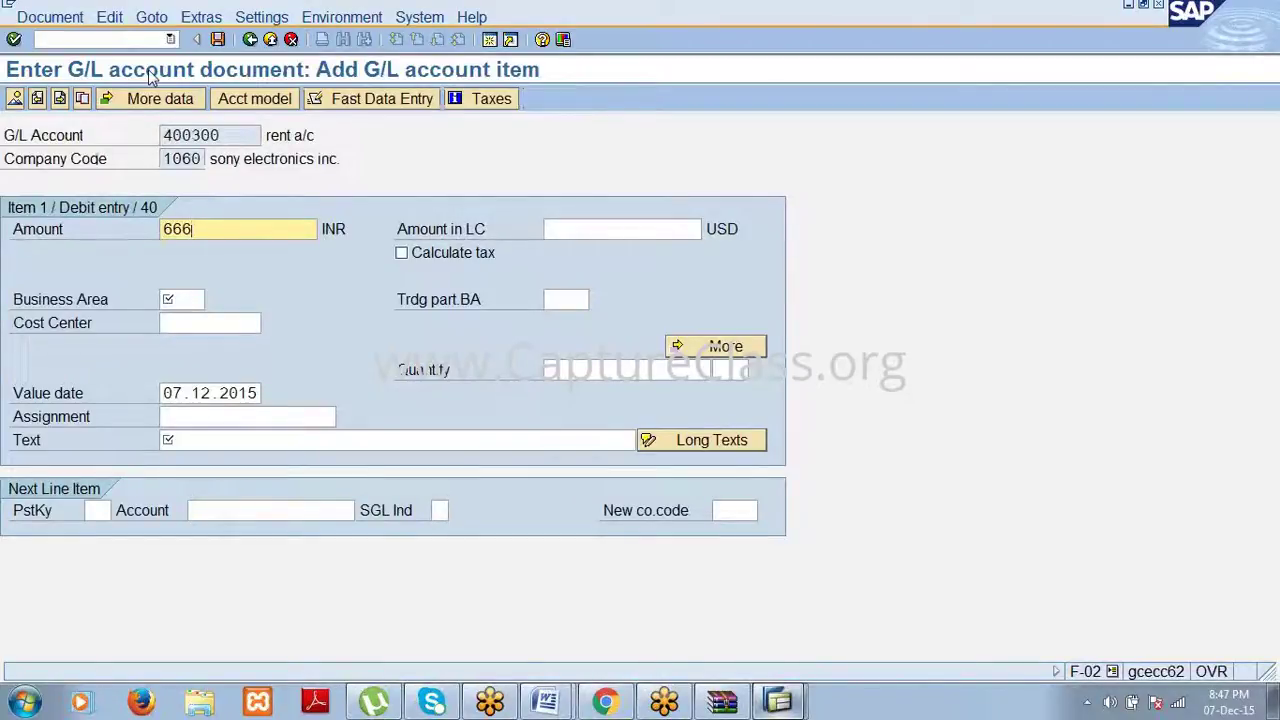
pyautogui.press('BackSpace')
pyautogui.write('000')
pyautogui.click(332, 229)
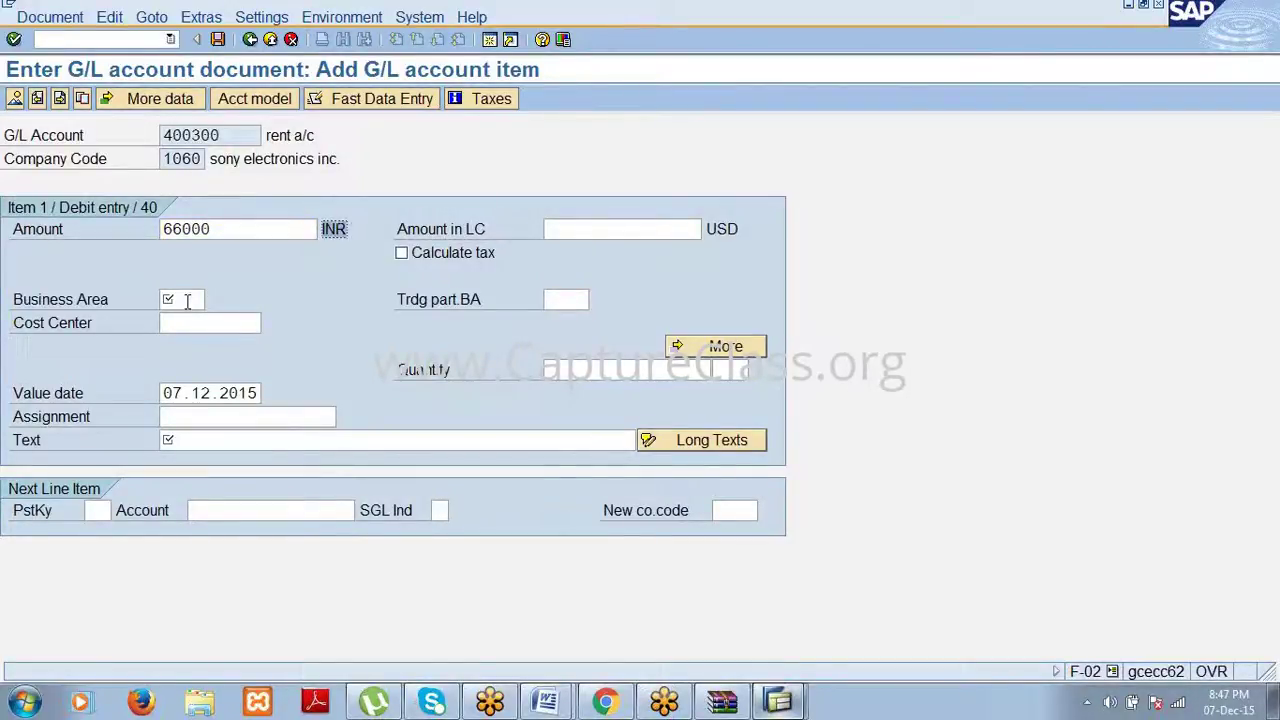
pyautogui.click(188, 300)
pyautogui.write('1060')
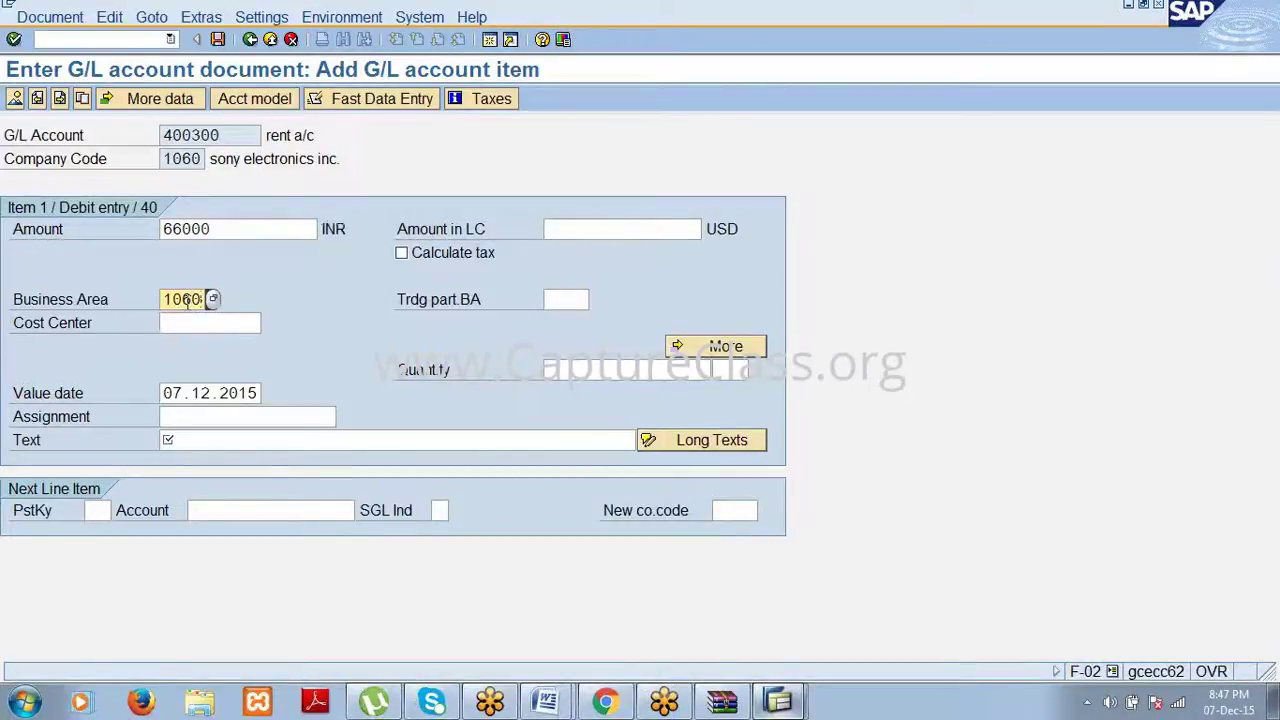
pyautogui.click(212, 440)
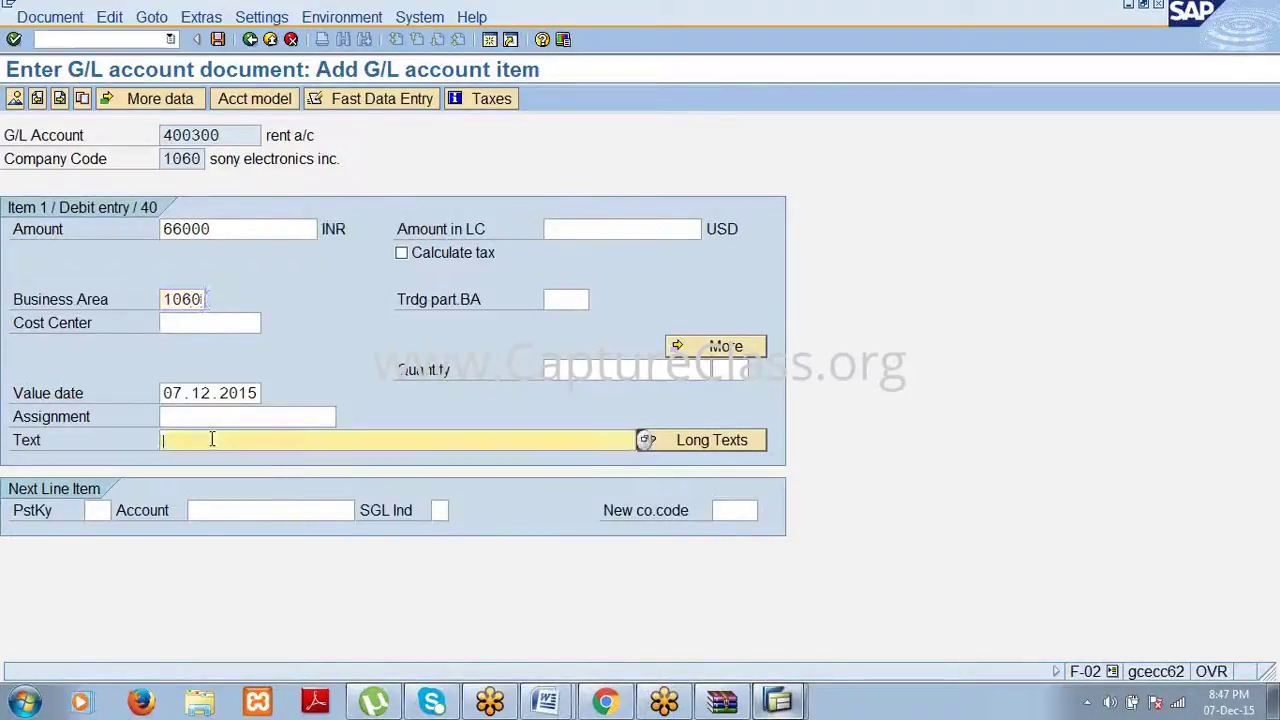
pyautogui.write('being good')
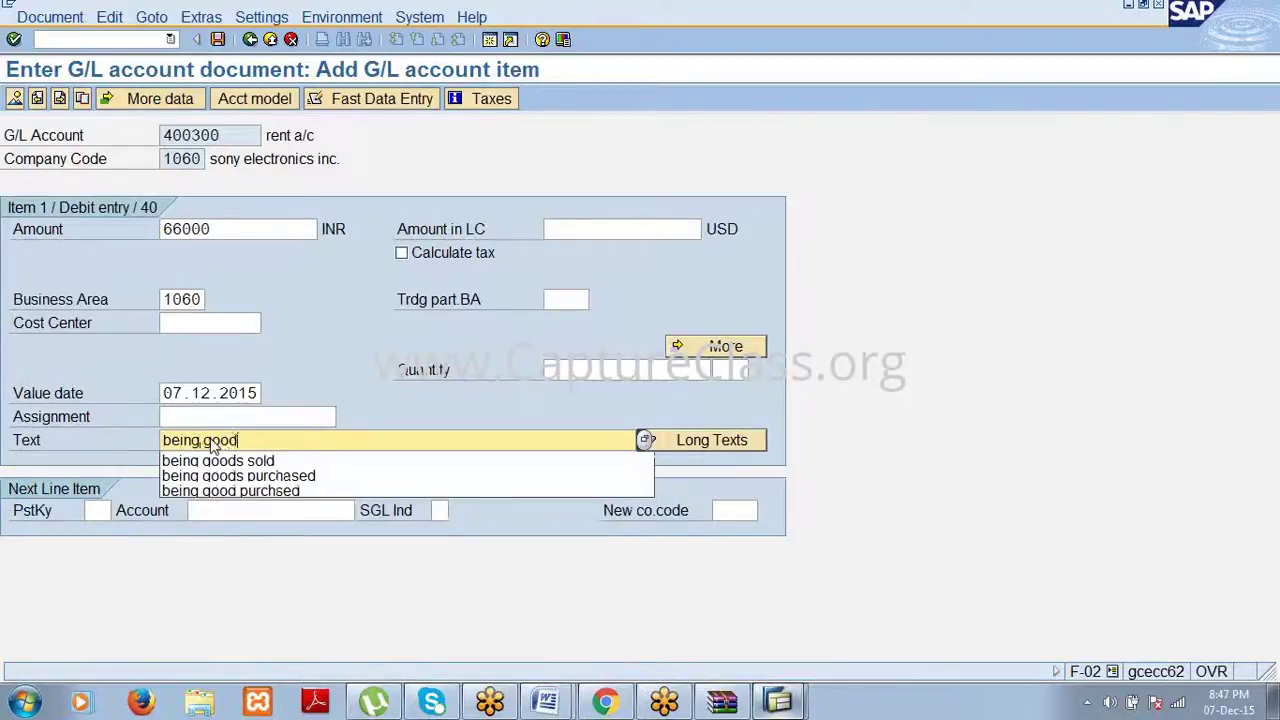
pyautogui.press('BackSpace')
pyautogui.press('BackSpace')
pyautogui.press('BackSpace')
pyautogui.press('BackSpace')
pyautogui.write('rent paid')
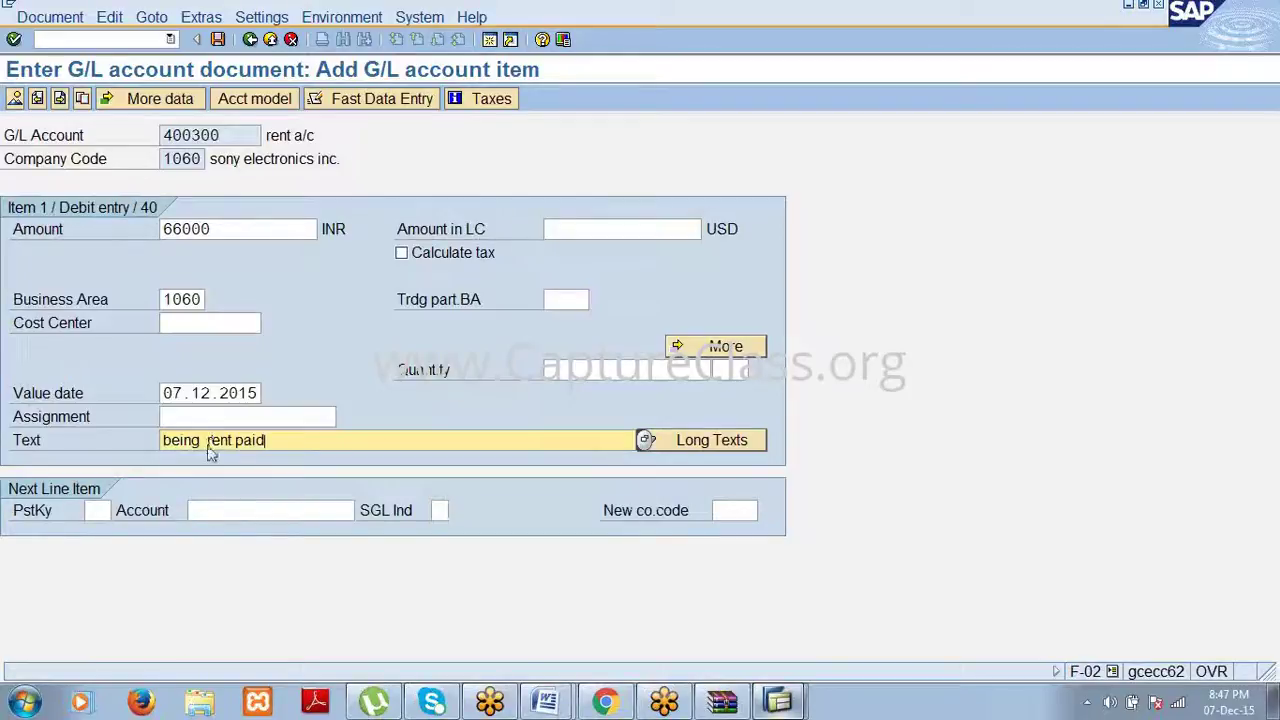
# Add the posting key 50 credit to cash account 200100, amount *, business area 1060, and post
pyautogui.click(97, 510)
pyautogui.write('50')
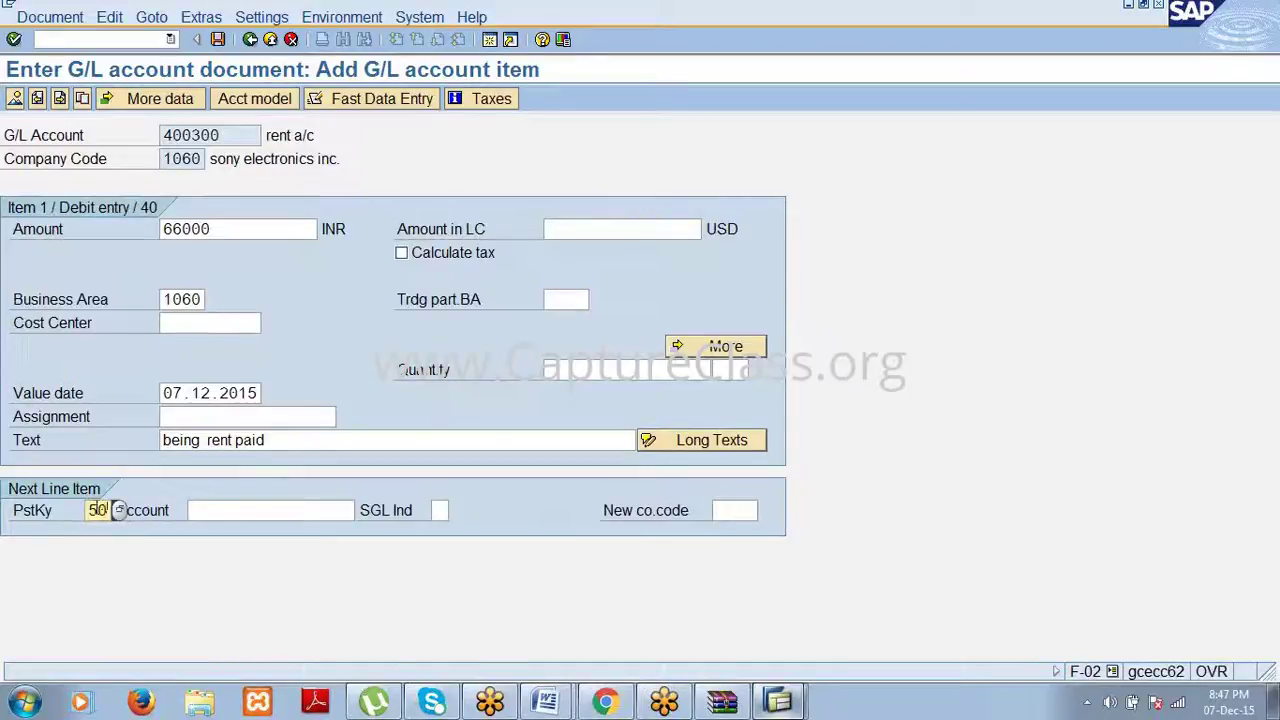
pyautogui.write('200100')
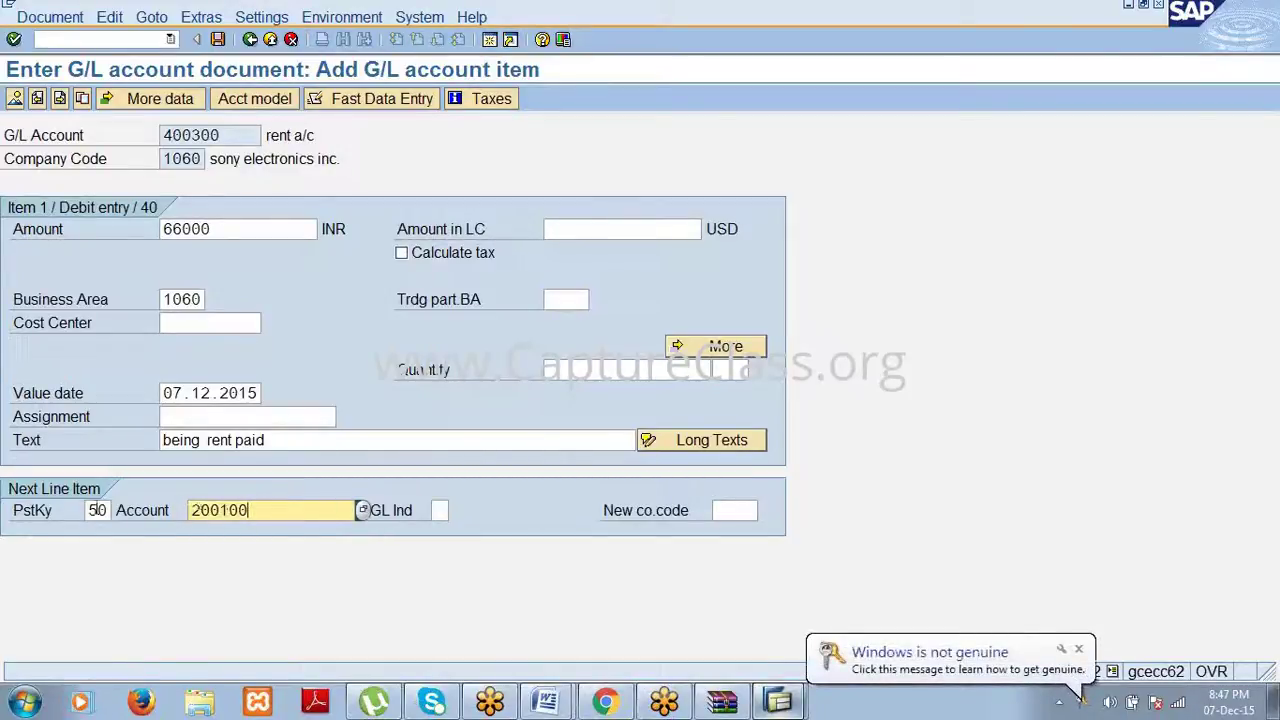
pyautogui.press('Return')
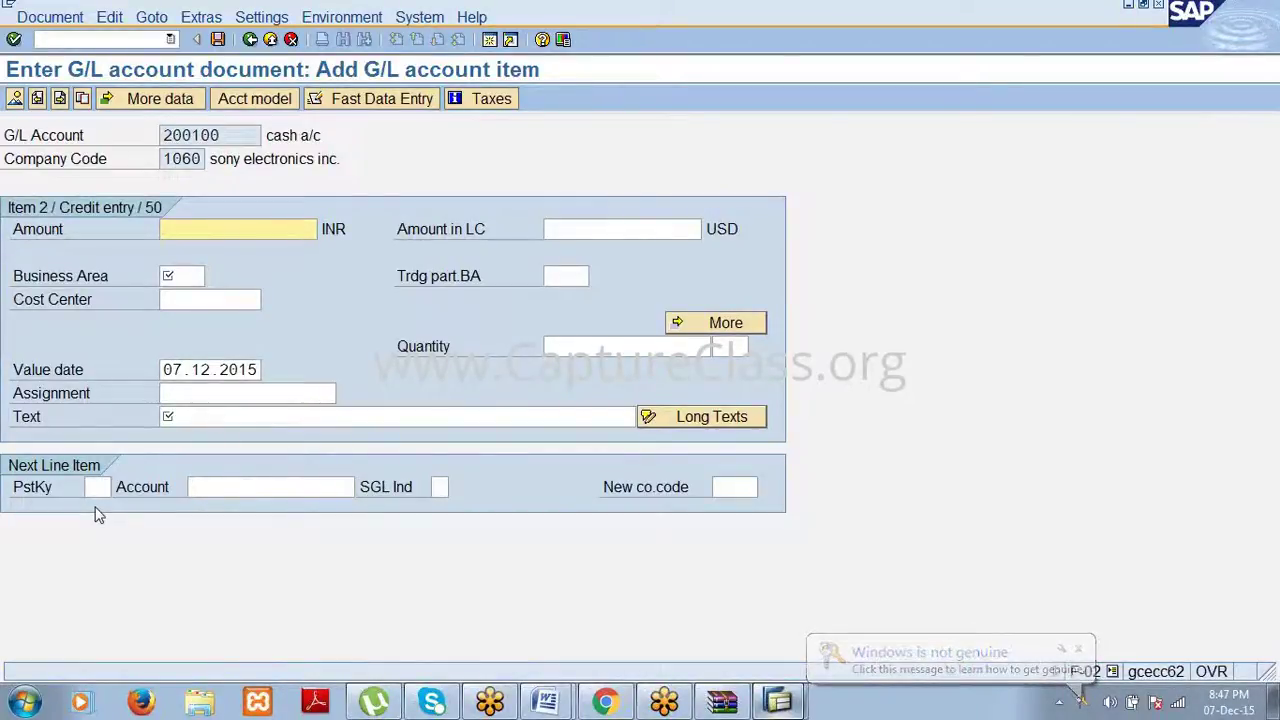
pyautogui.write('*')
pyautogui.press('Tab')
pyautogui.write('1060')
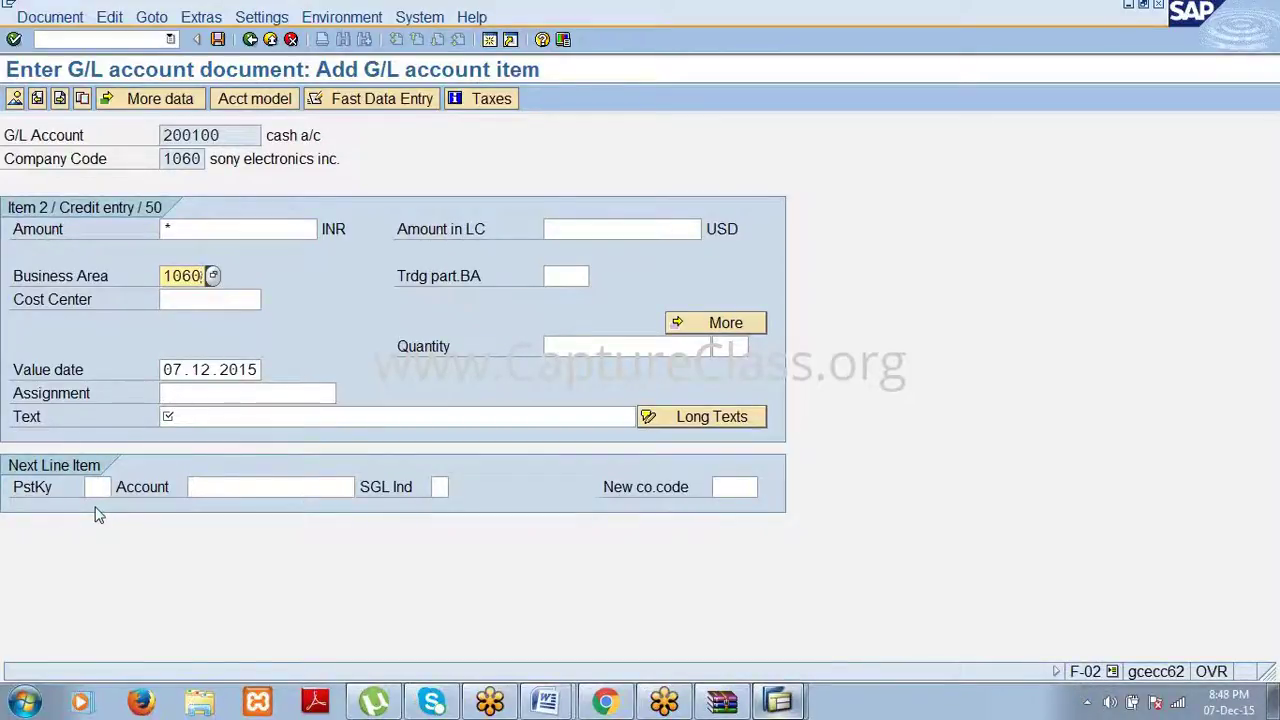
pyautogui.press('Tab')
pyautogui.press('Tab')
pyautogui.press('Tab')
pyautogui.press('Tab')
pyautogui.press('Tab')
pyautogui.press('Tab')
pyautogui.press('Tab')
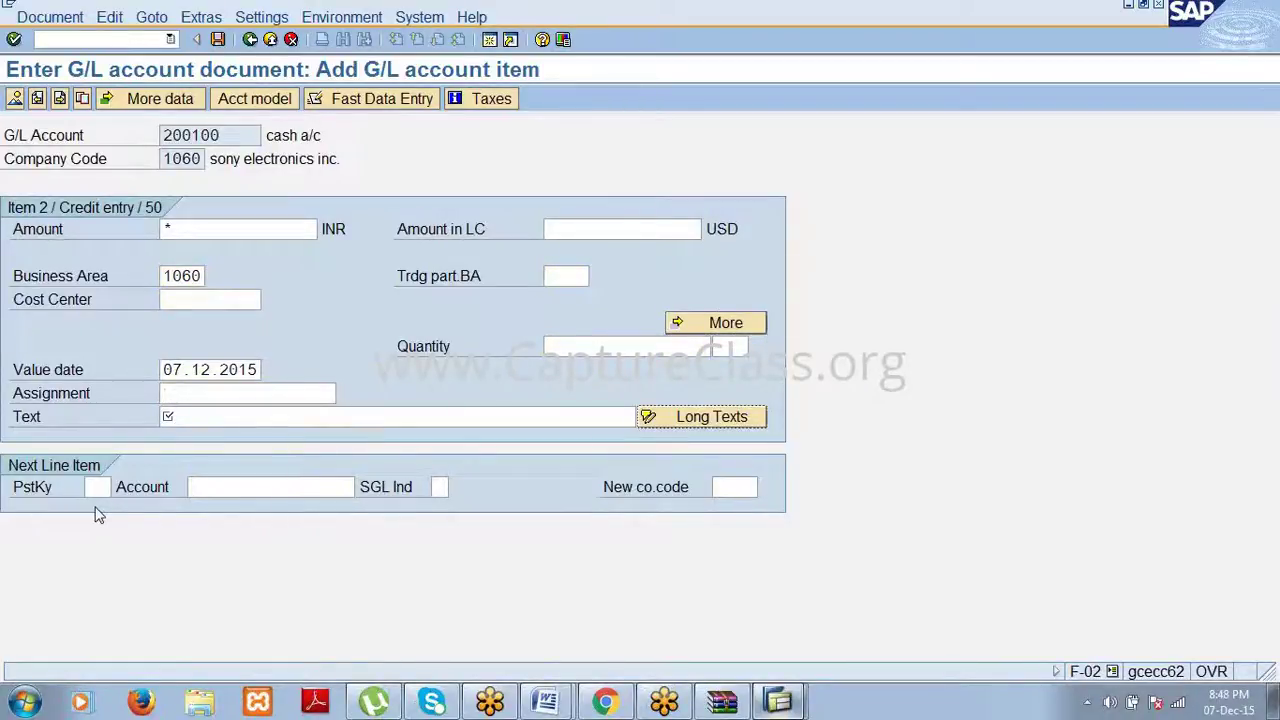
pyautogui.click(190, 416)
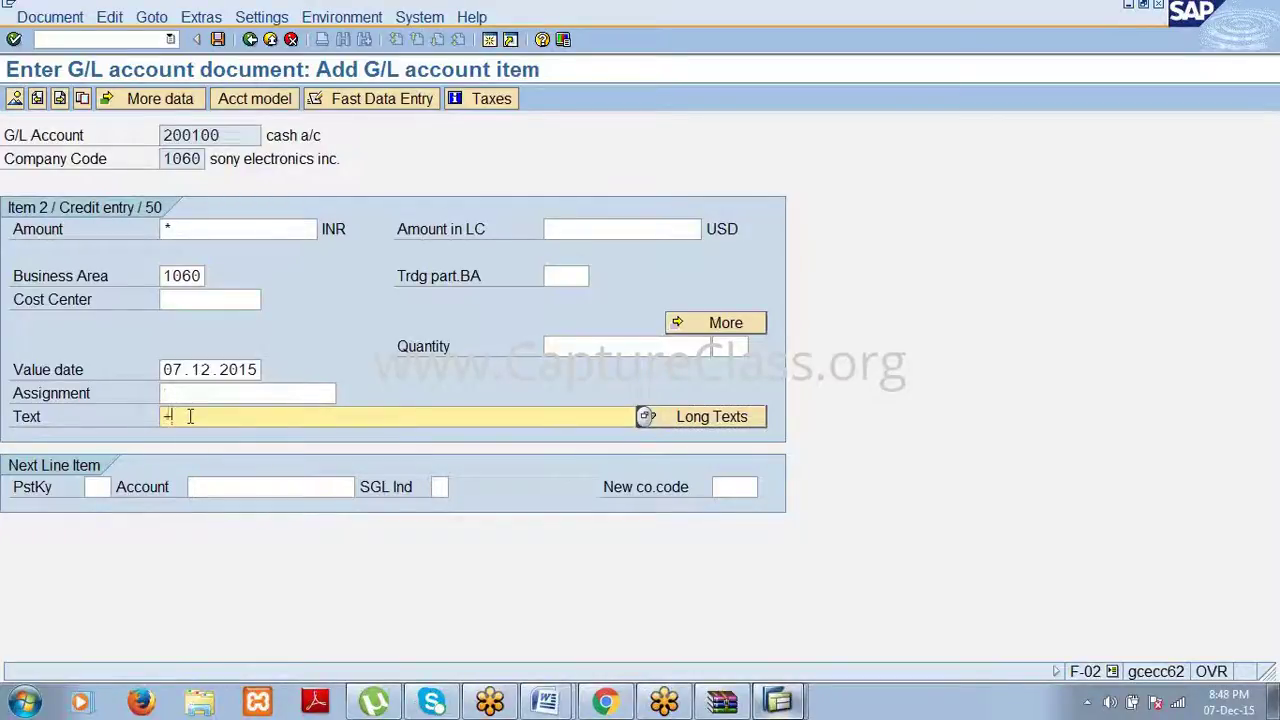
pyautogui.click(222, 38)
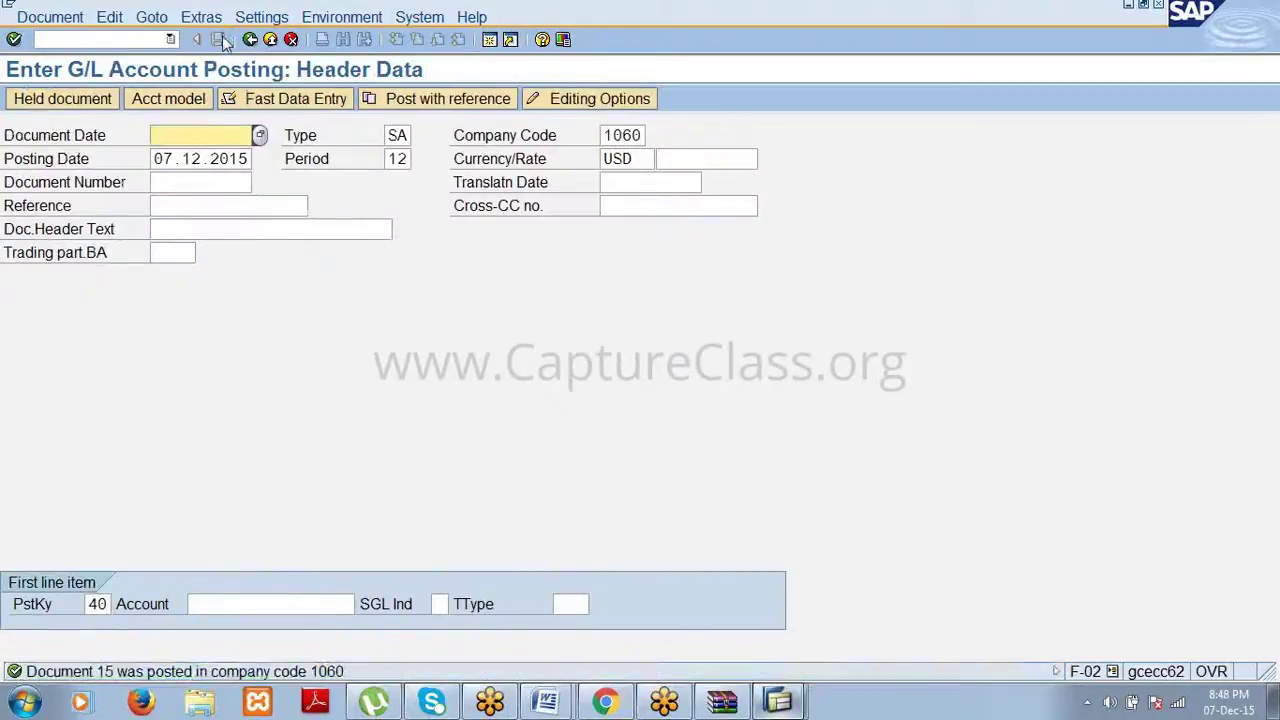
# Display posted document 15 and check its 66,000.00 INR rent a/c and cash a/c lines
pyautogui.click(50, 17)
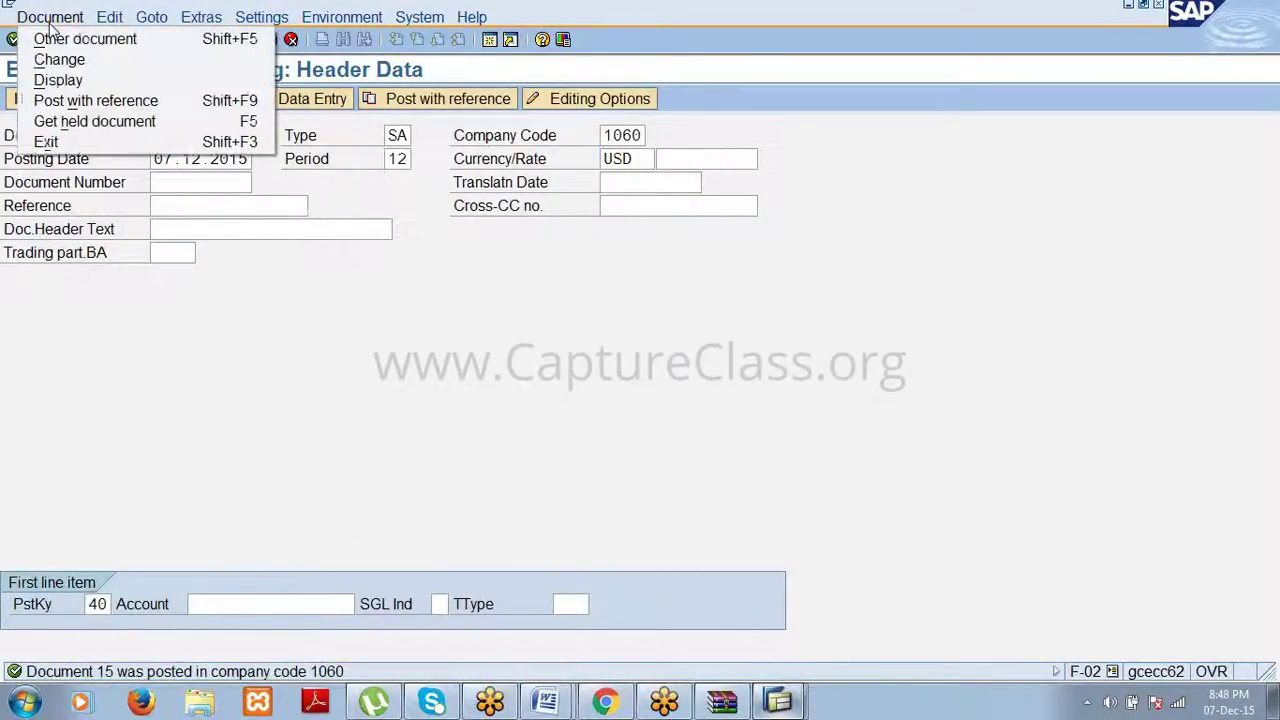
pyautogui.click(50, 80)
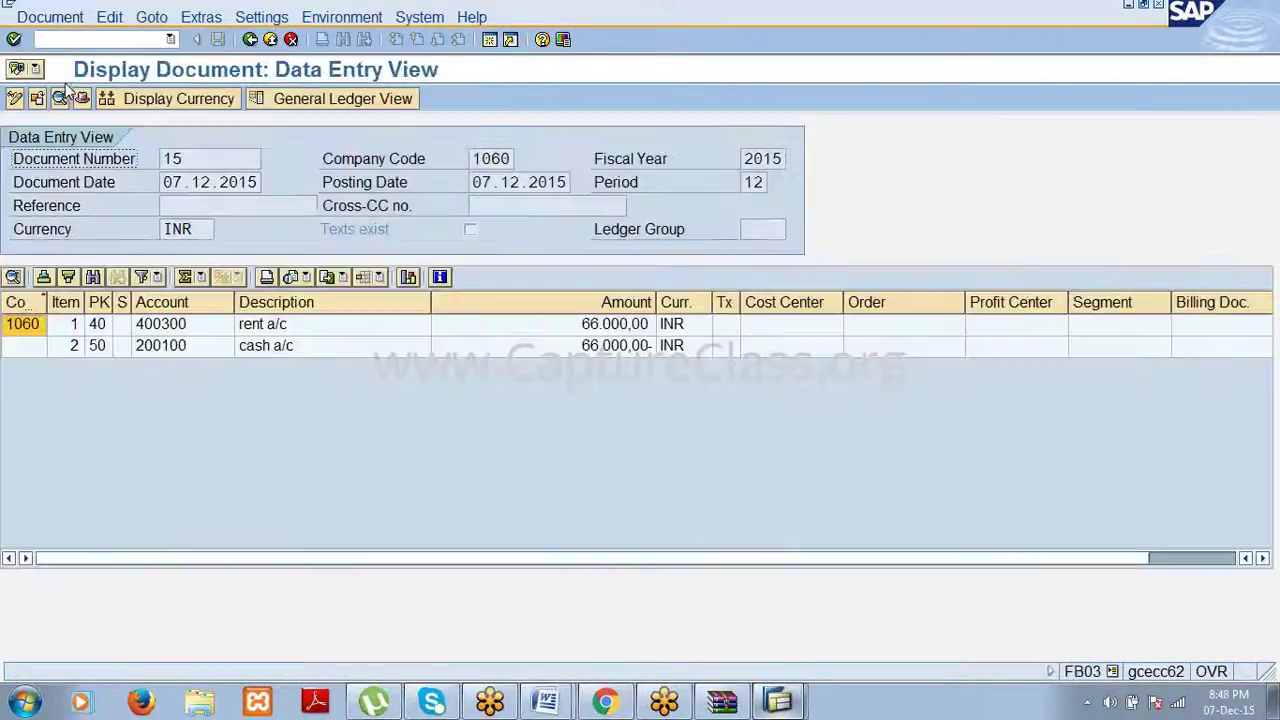
pyautogui.click(284, 326)
pyautogui.click(291, 350)
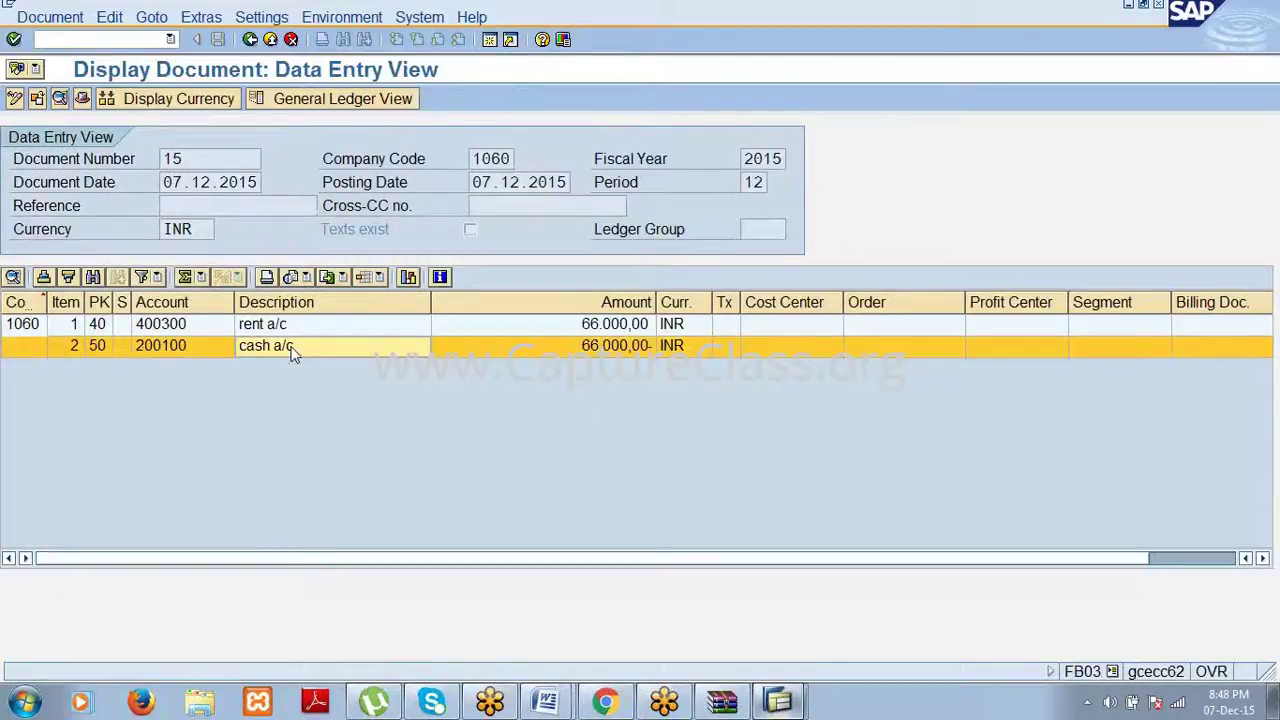
pyautogui.click(673, 325)
pyautogui.click(675, 350)
pyautogui.click(650, 328)
pyautogui.click(645, 345)
pyautogui.click(632, 328)
pyautogui.click(630, 347)
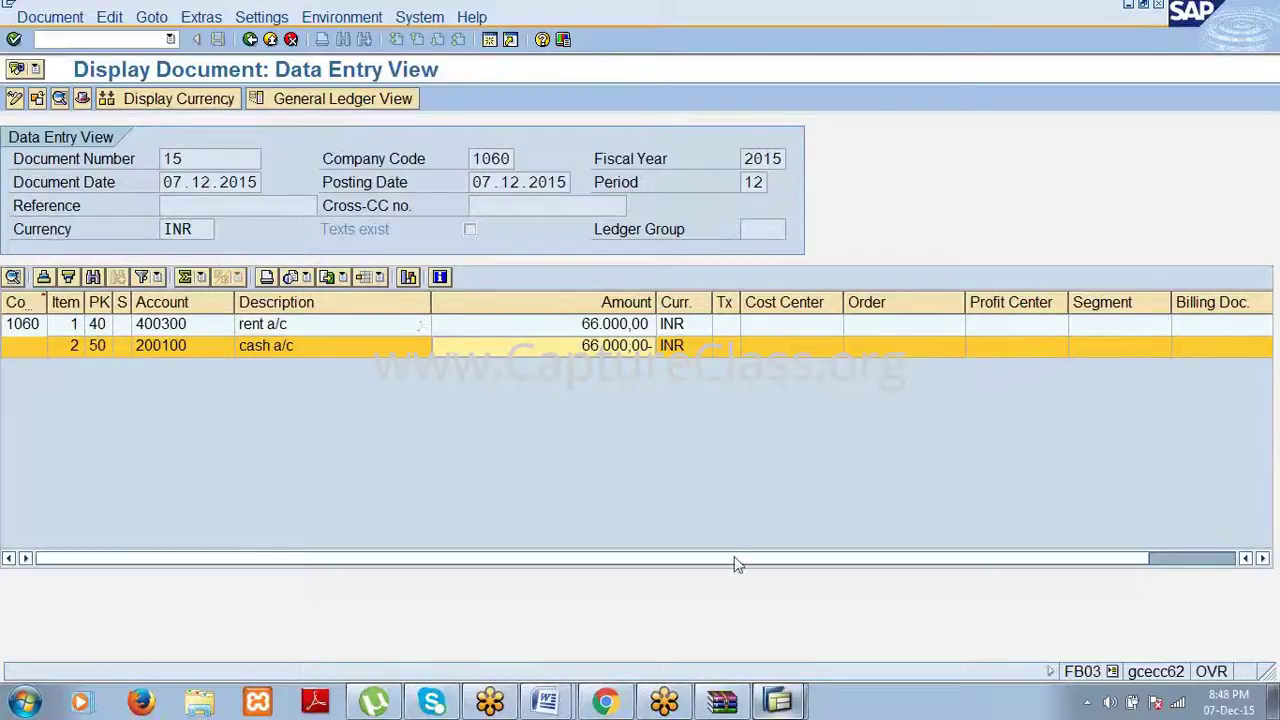
pyautogui.click(546, 703)
pyautogui.moveTo(546, 703); pyautogui.dragTo(822, 705)
# Read the GENERAL LEDGER.doc notes on document display and display currency, then minimize Word
pyautogui.click(773, 702)
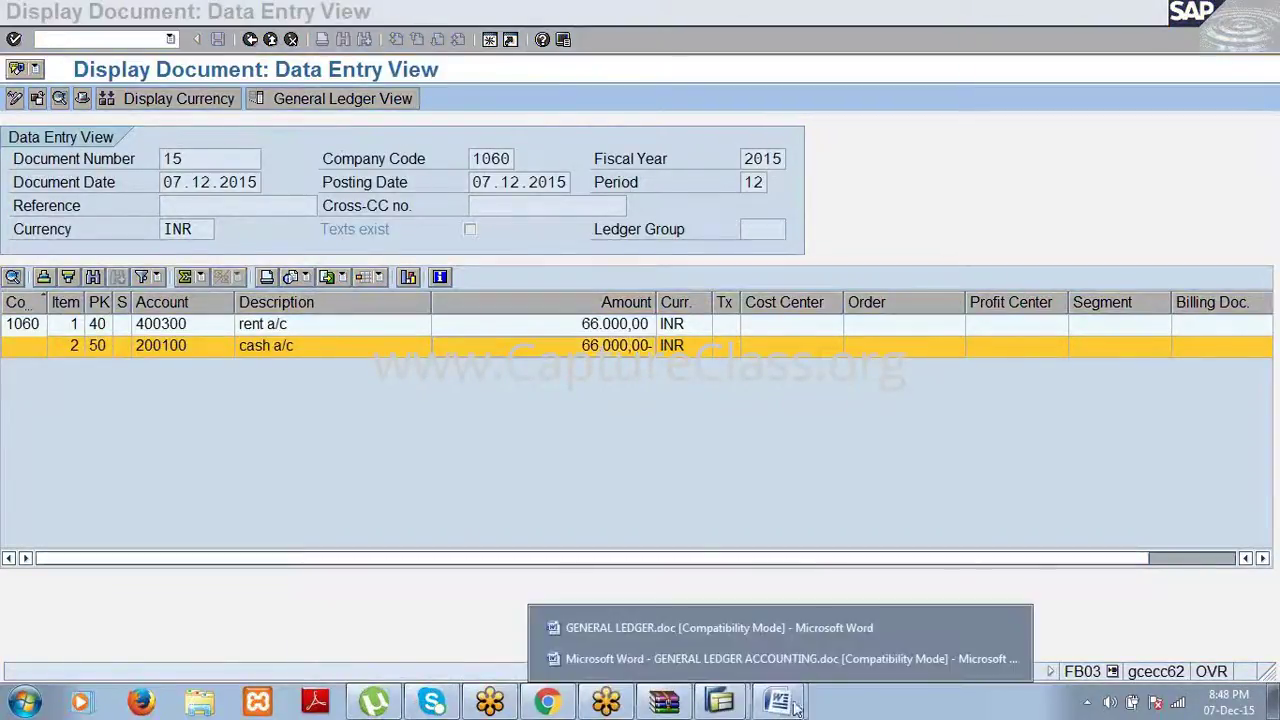
pyautogui.click(740, 628)
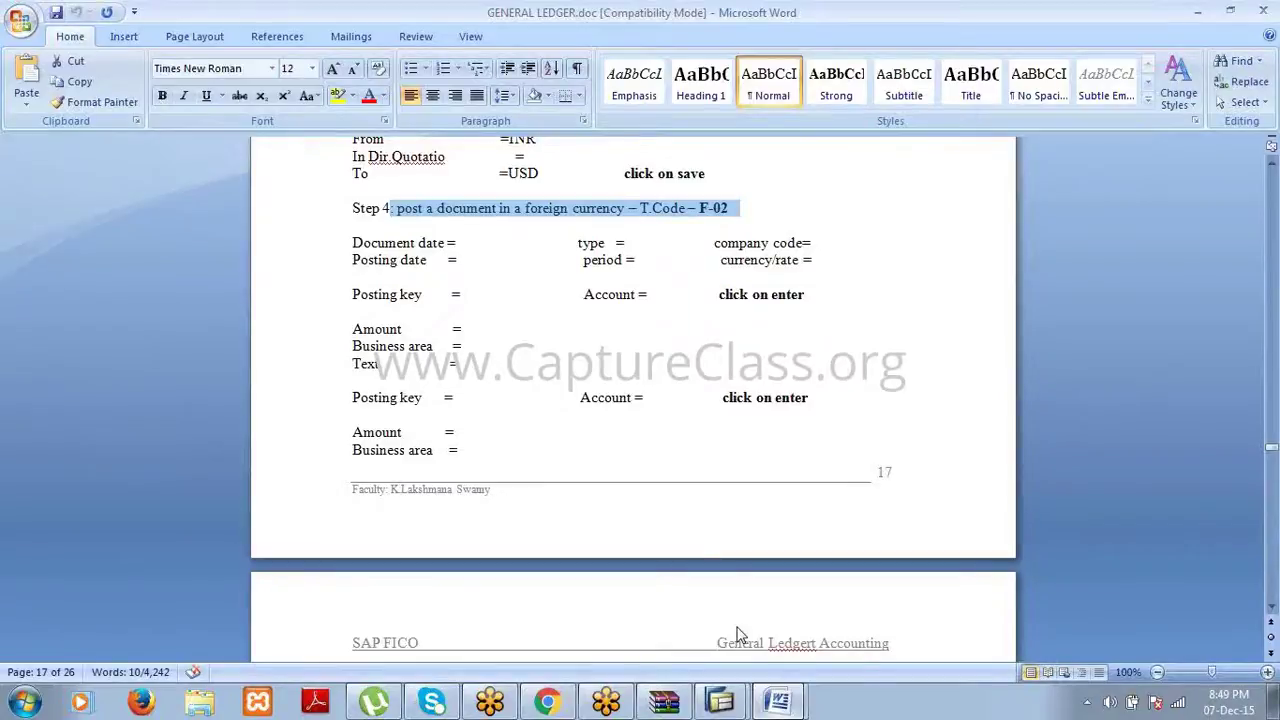
pyautogui.scroll(-8, 740, 635)
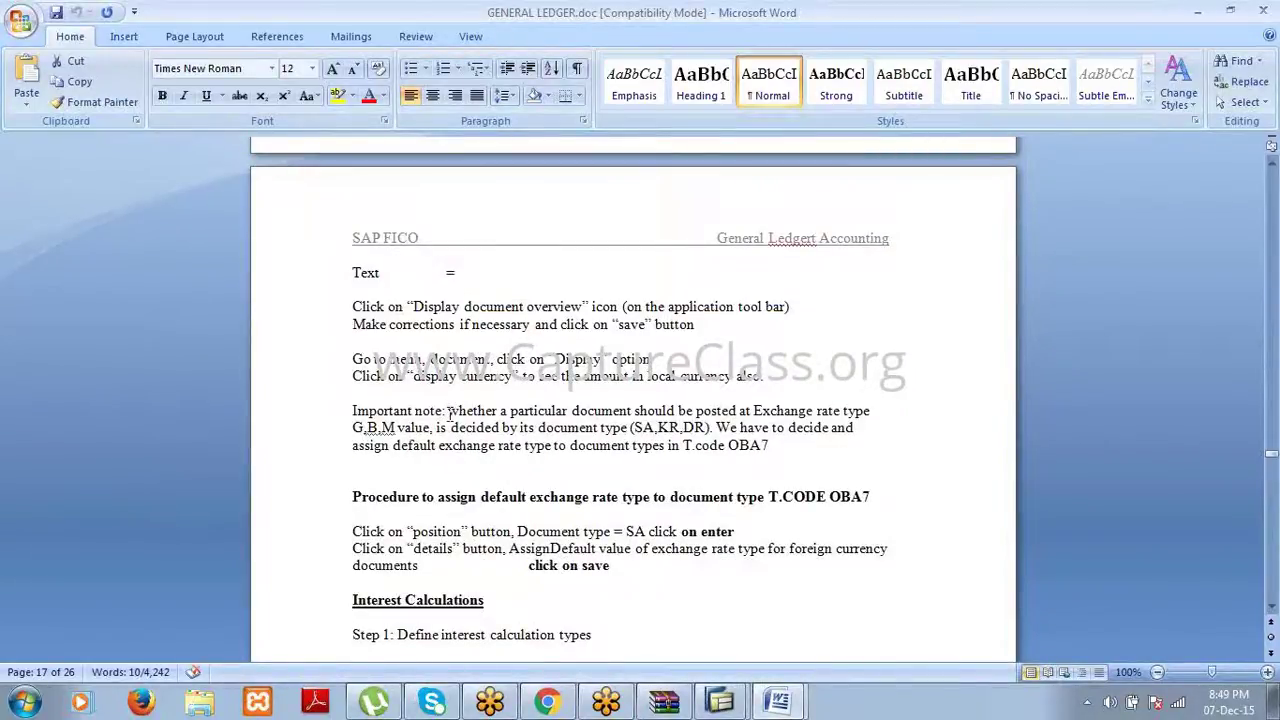
pyautogui.moveTo(353, 305); pyautogui.dragTo(814, 314)
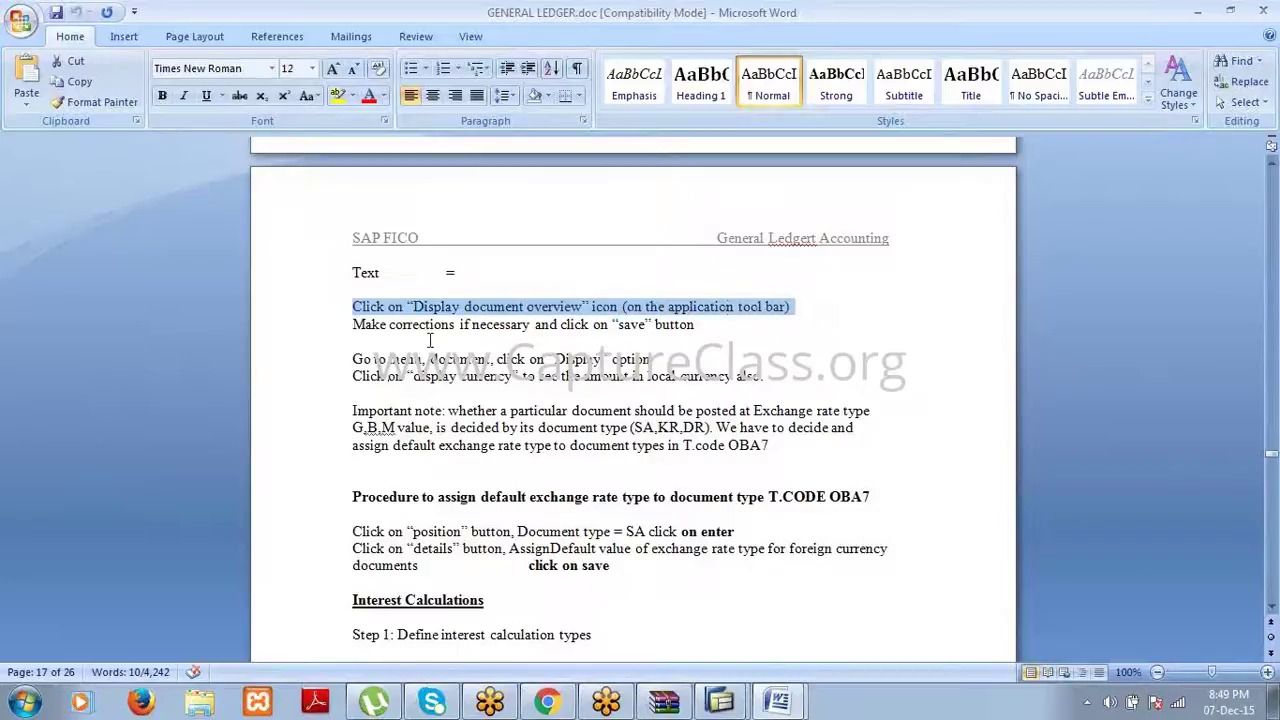
pyautogui.click(356, 329)
pyautogui.keyDown('shift'); pyautogui.click(734, 337); pyautogui.keyUp('shift')
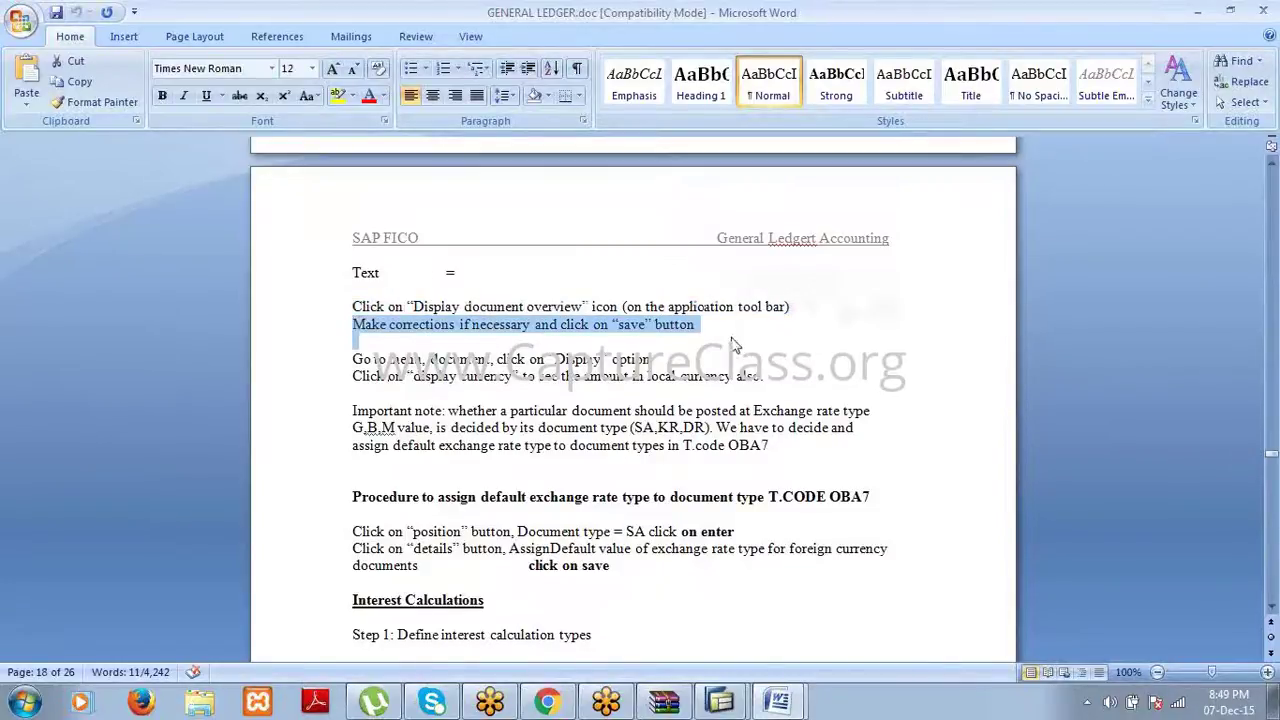
pyautogui.click(421, 358)
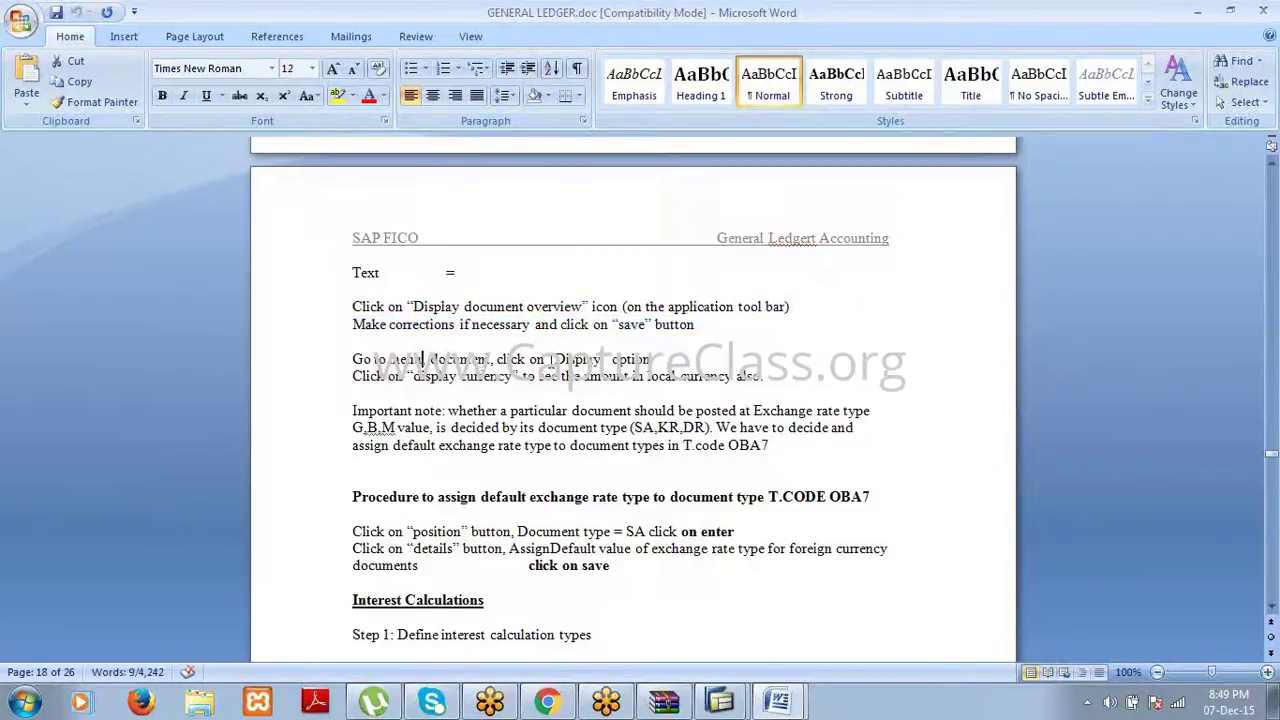
pyautogui.keyDown('shift'); pyautogui.click(659, 359); pyautogui.keyUp('shift')
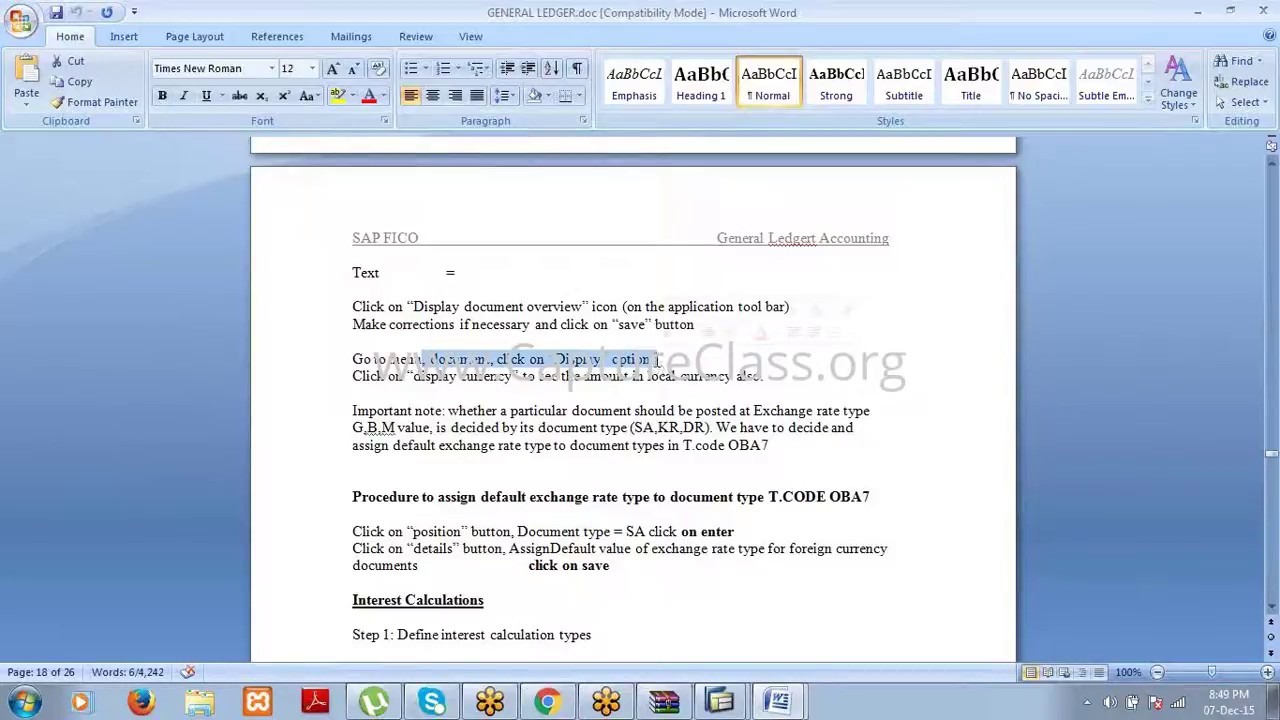
pyautogui.moveTo(353, 376); pyautogui.dragTo(776, 378)
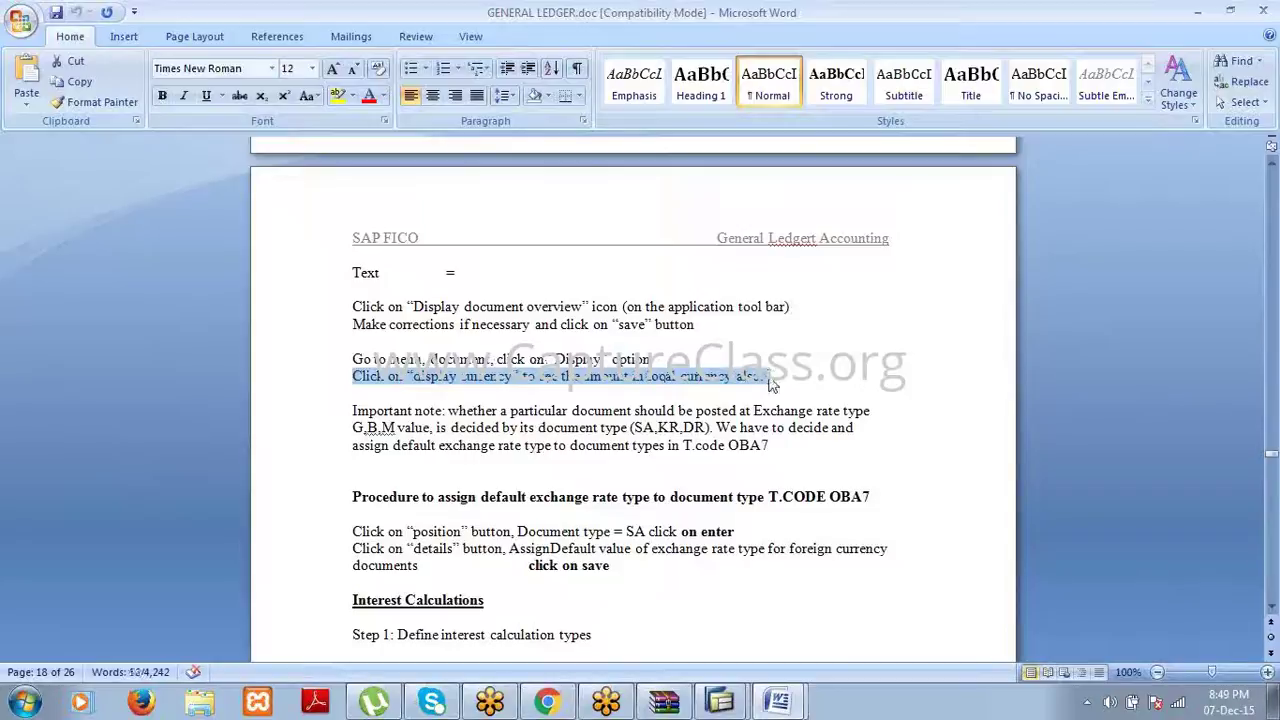
pyautogui.click(1198, 12)
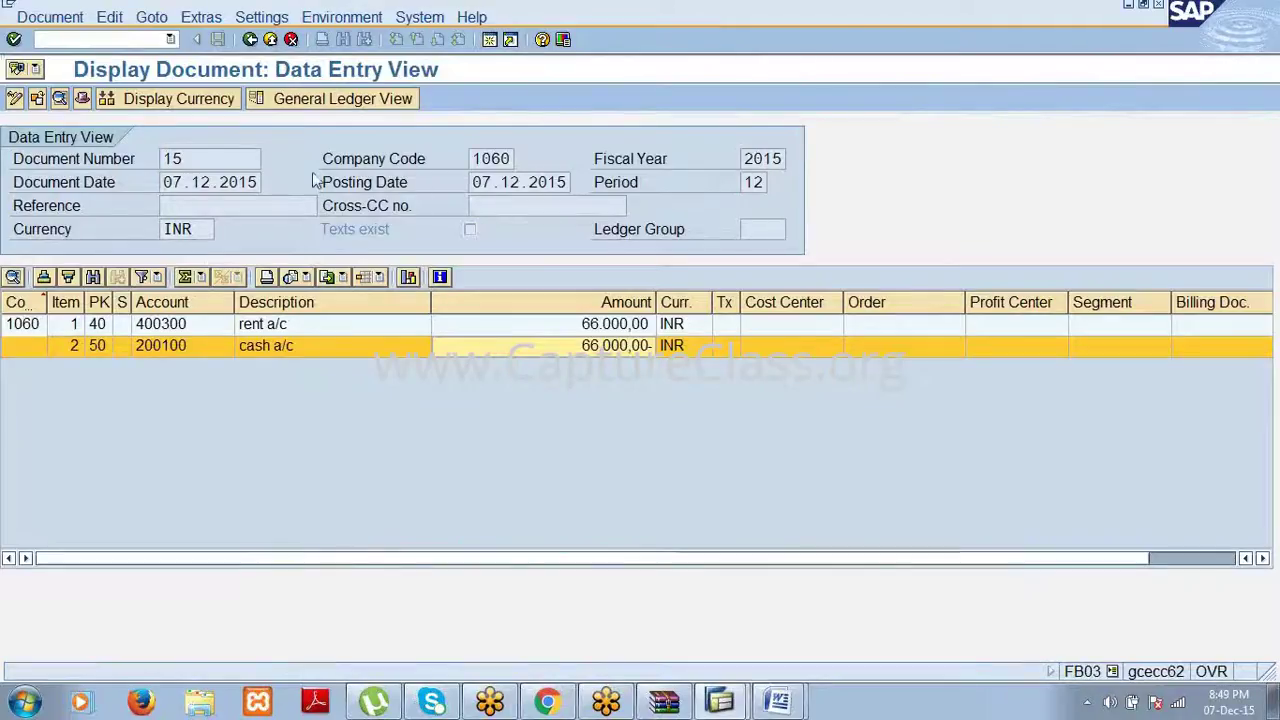
# Show document 15's lines in USD display currency, 1.000,00 each, then return to GENERAL LEDGER.doc
pyautogui.click(193, 100)
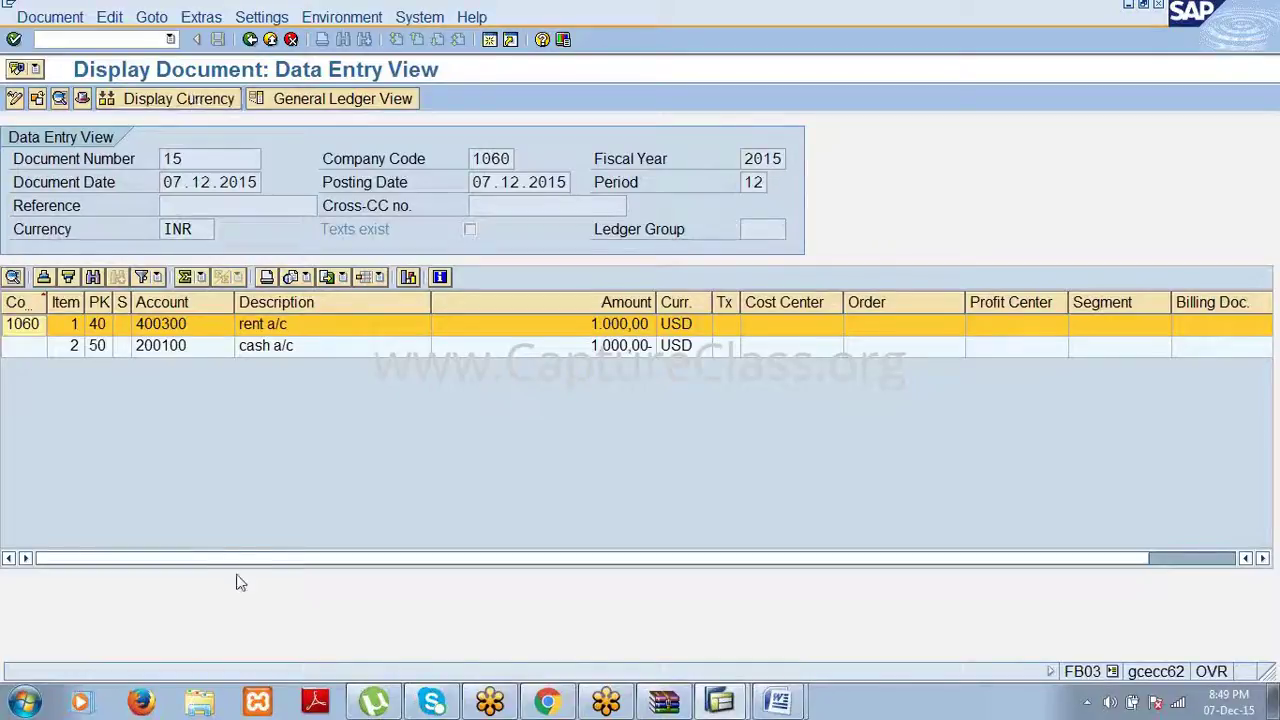
pyautogui.click(776, 703)
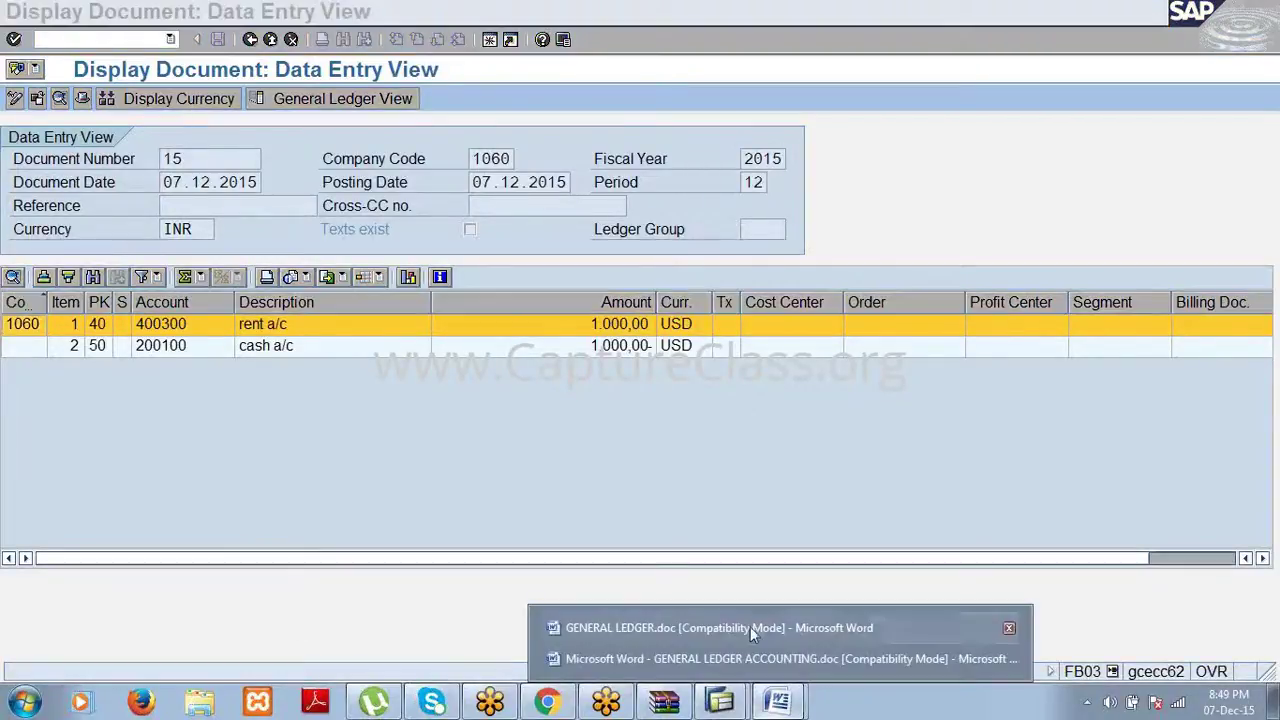
pyautogui.click(750, 626)
pyautogui.scroll(-1, 600, 450)
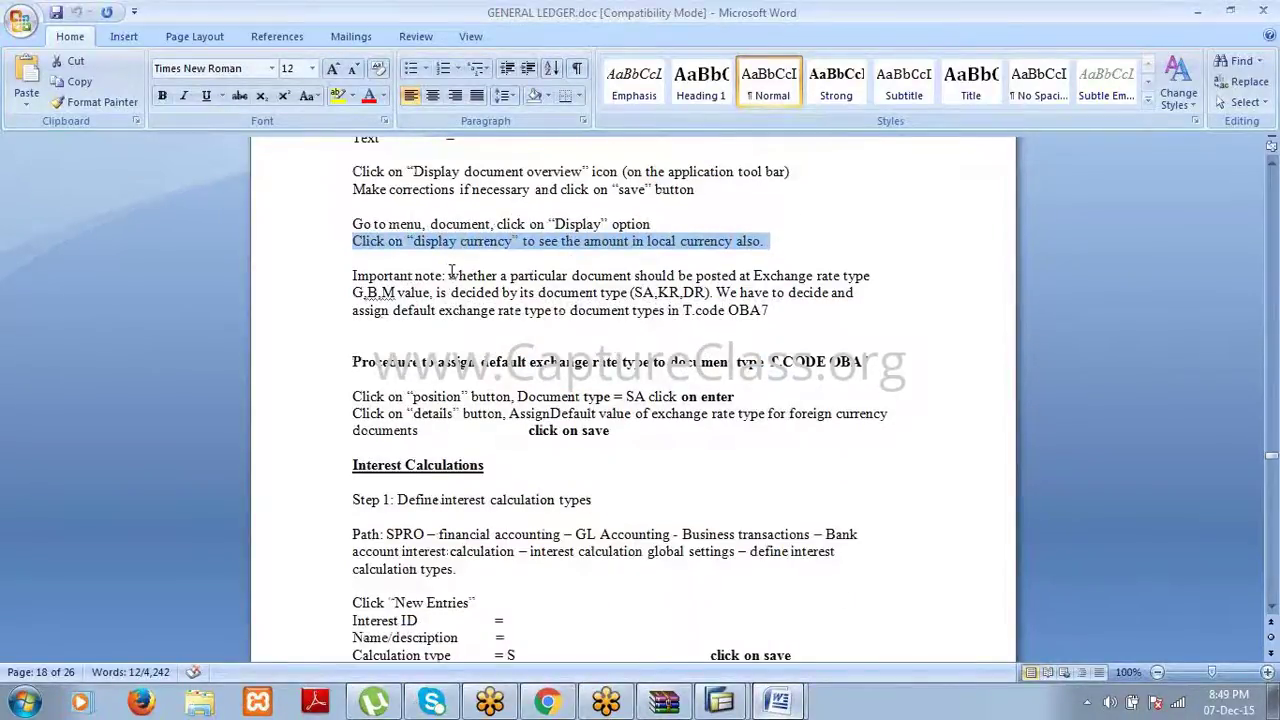
pyautogui.click(449, 276)
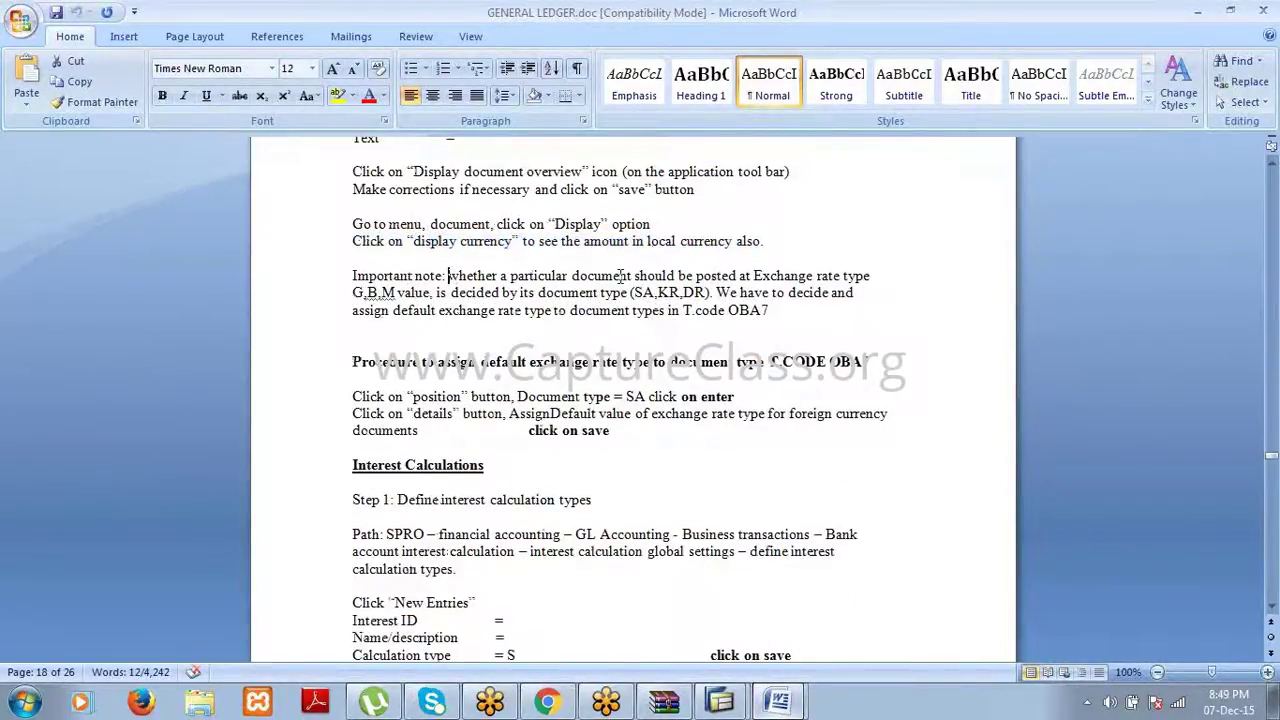
pyautogui.moveTo(730, 277); pyautogui.dragTo(875, 281)
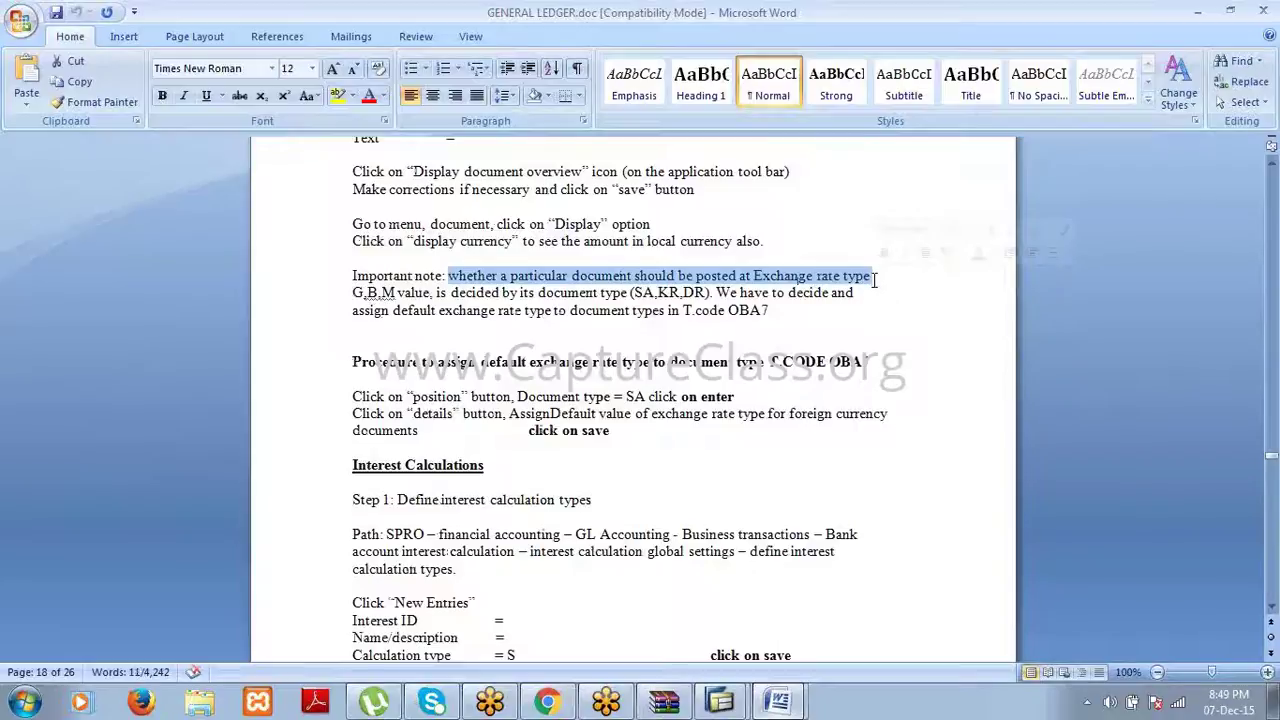
pyautogui.click(433, 293)
pyautogui.moveTo(433, 293); pyautogui.dragTo(656, 294)
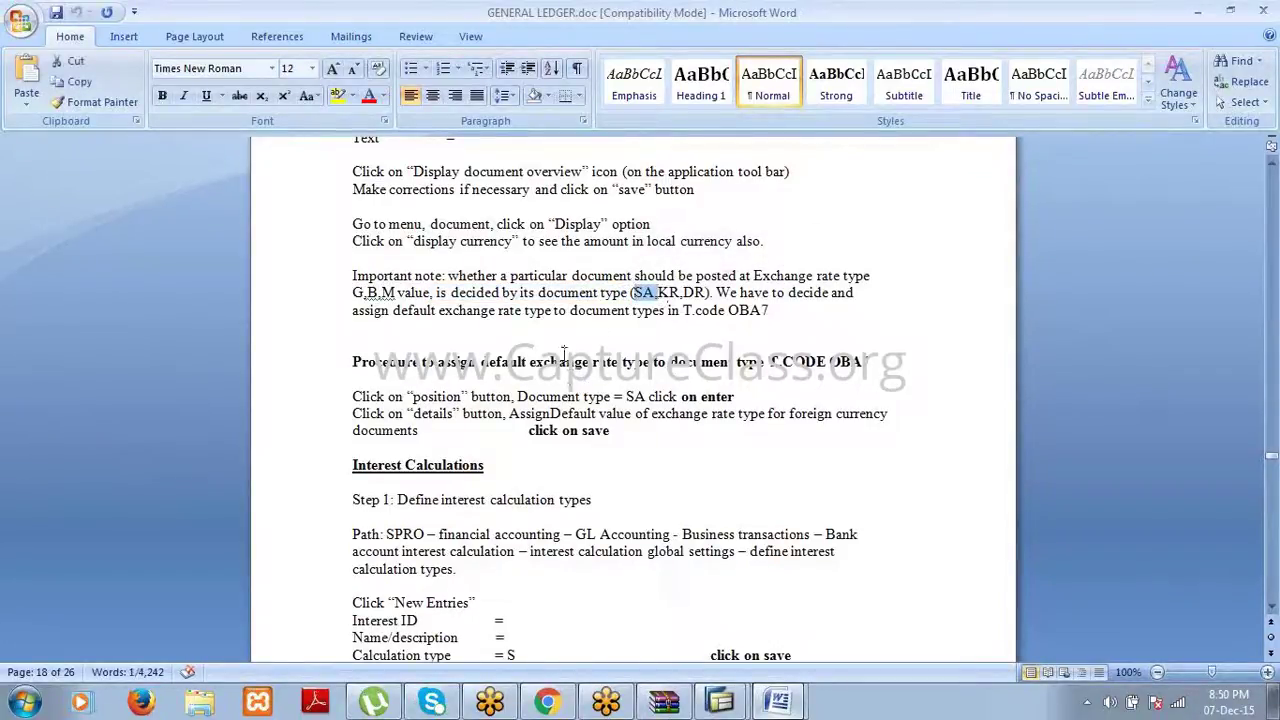
pyautogui.moveTo(658, 293); pyautogui.dragTo(856, 293)
pyautogui.click(656, 328)
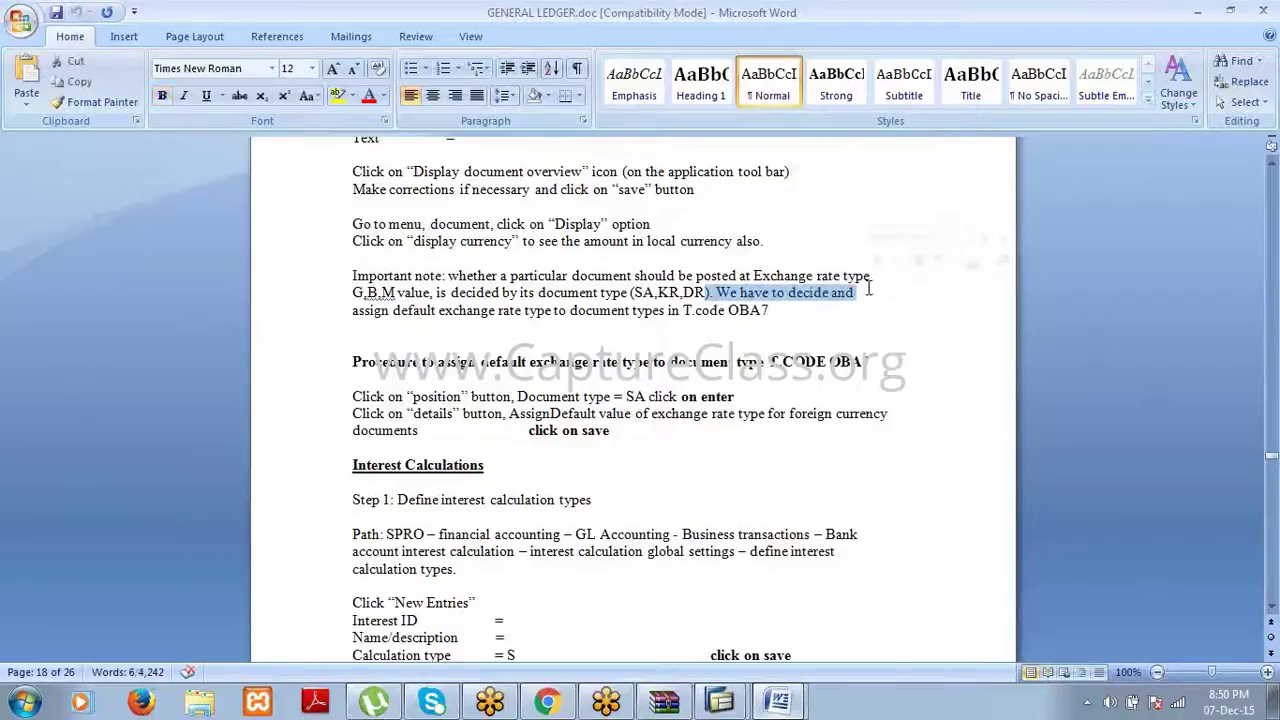
pyautogui.click(394, 311)
pyautogui.moveTo(394, 311); pyautogui.dragTo(775, 318)
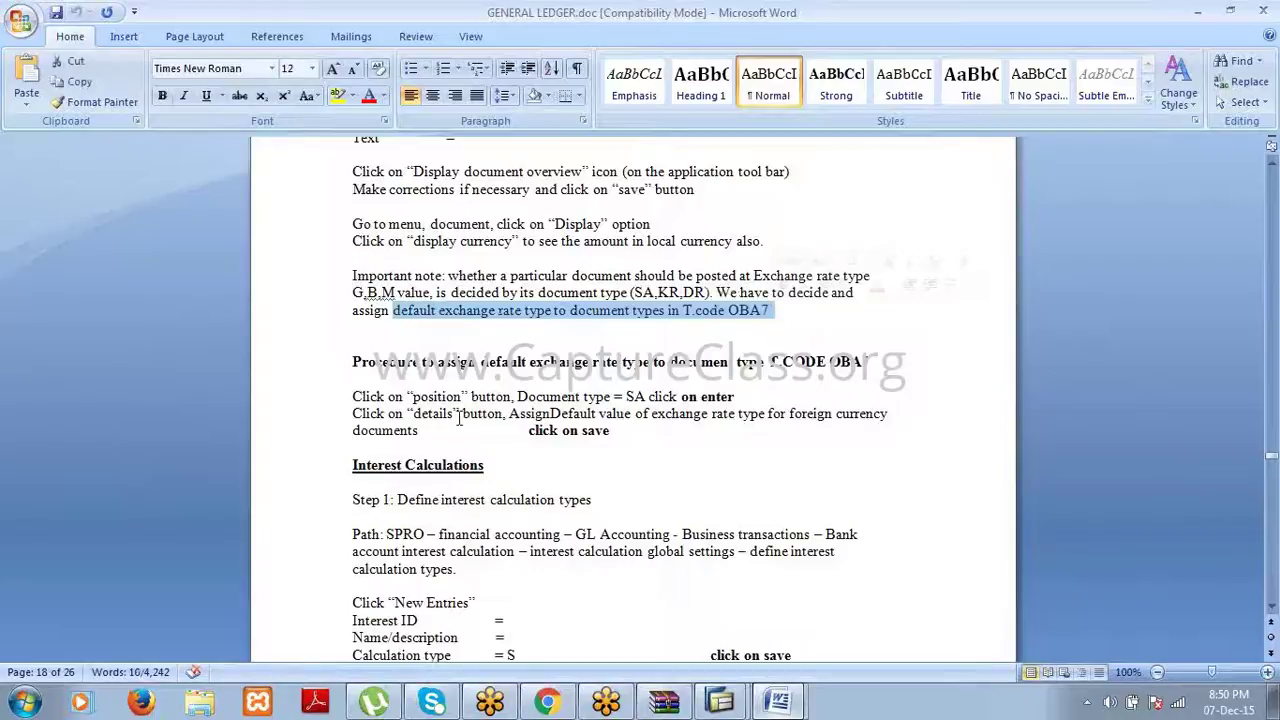
pyautogui.moveTo(352, 362); pyautogui.dragTo(876, 370)
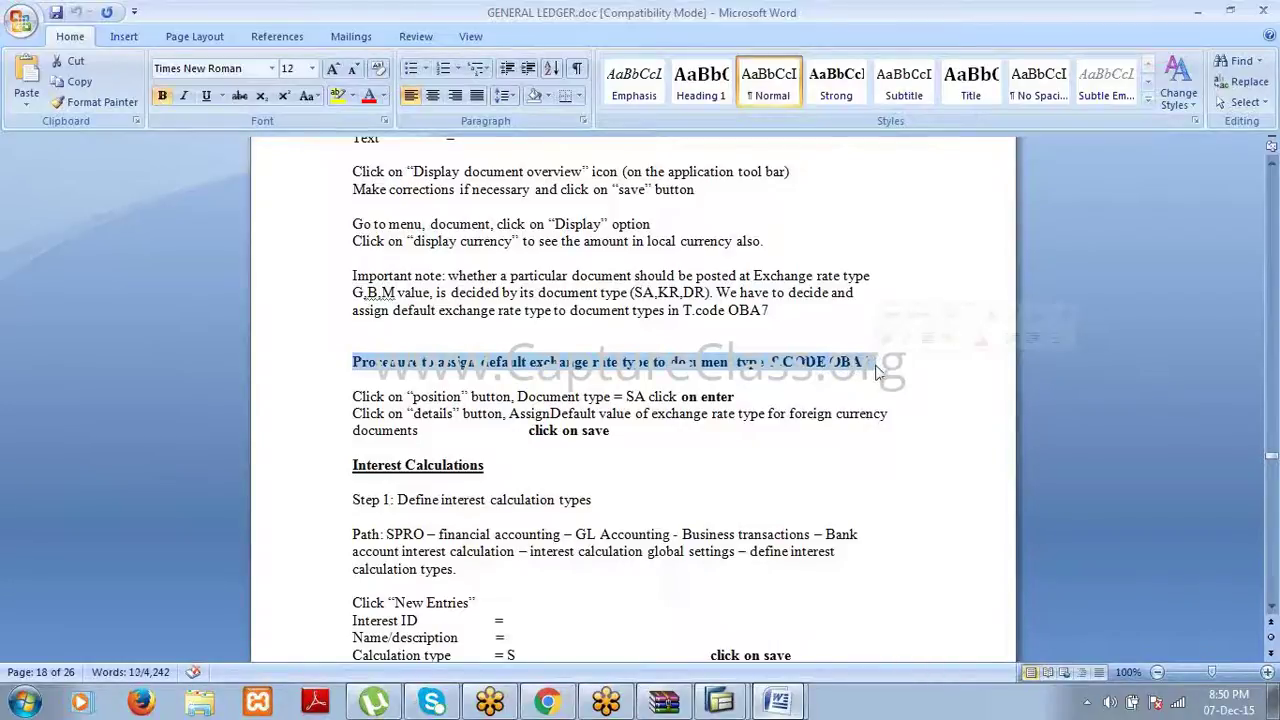
pyautogui.click(791, 392)
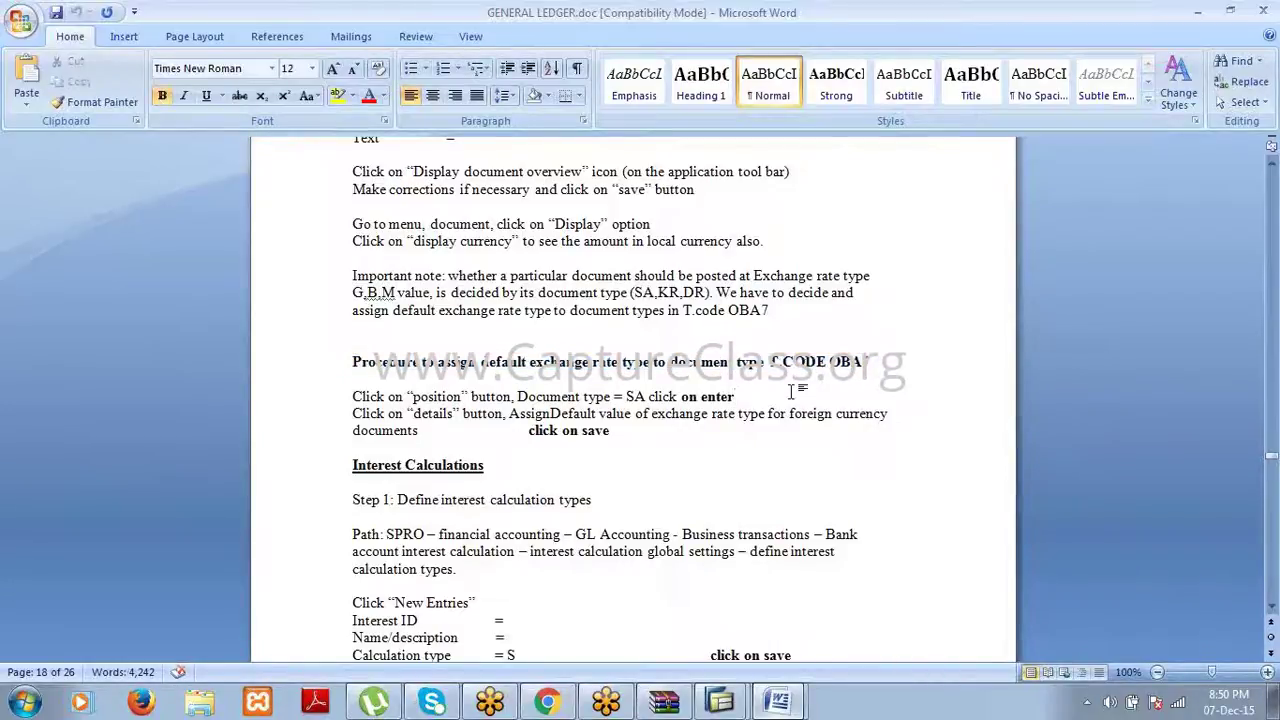
pyautogui.click(790, 396)
# Back in SAP, run /nFS10N and decline displaying the locked data
pyautogui.hotkey('alt', 'Tab')
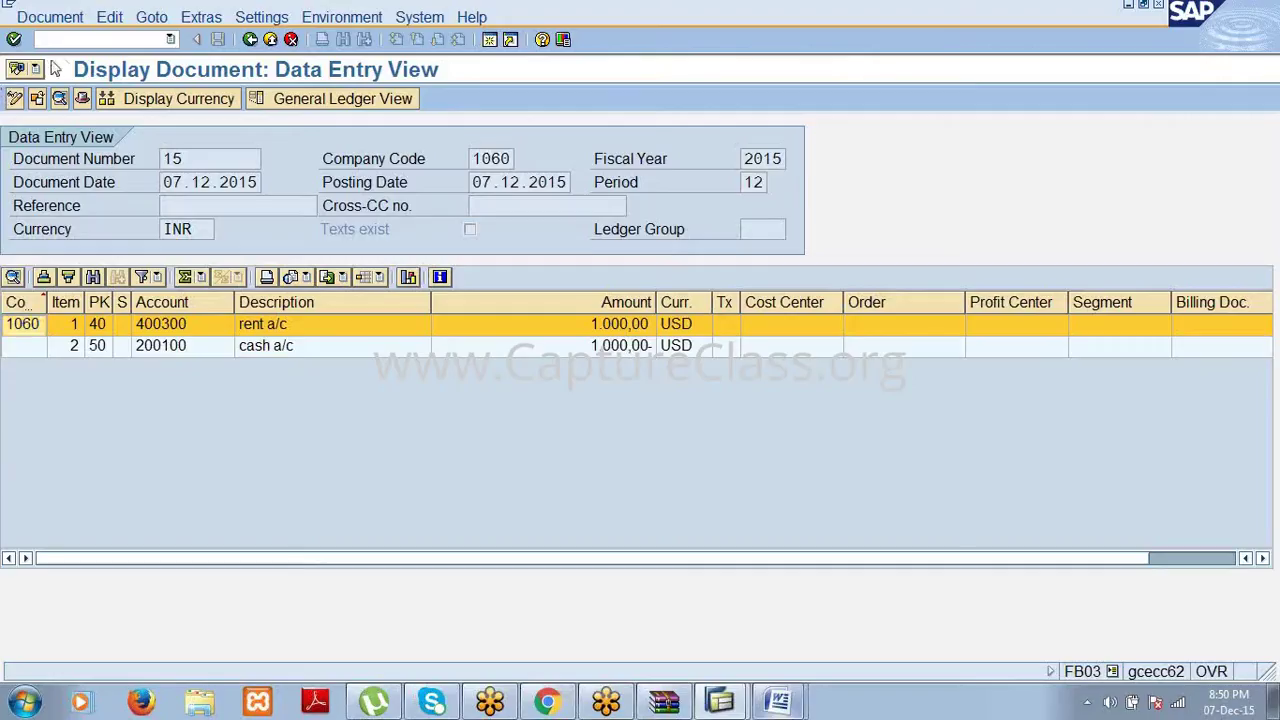
pyautogui.click(62, 40)
pyautogui.write('/nfs10n')
pyautogui.press('Return')
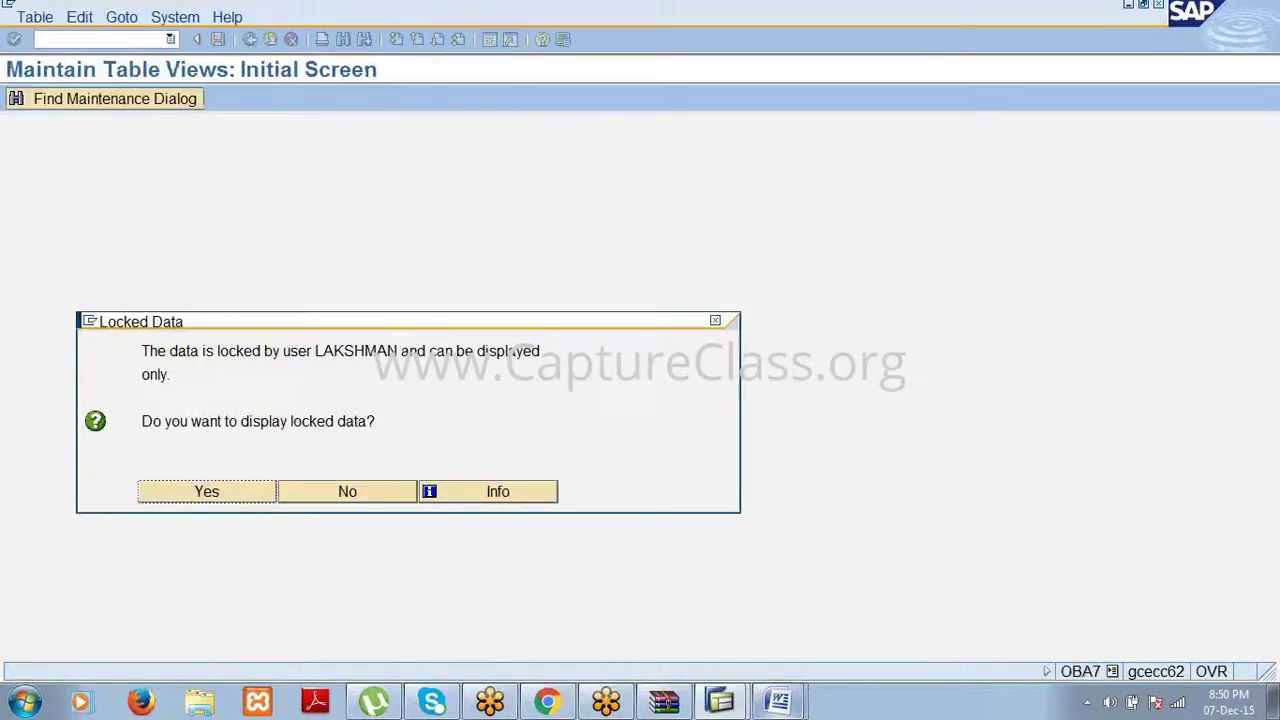
pyautogui.click(300, 492)
# Close the other session editing document types and restart OBA7
pyautogui.moveTo(720, 702)
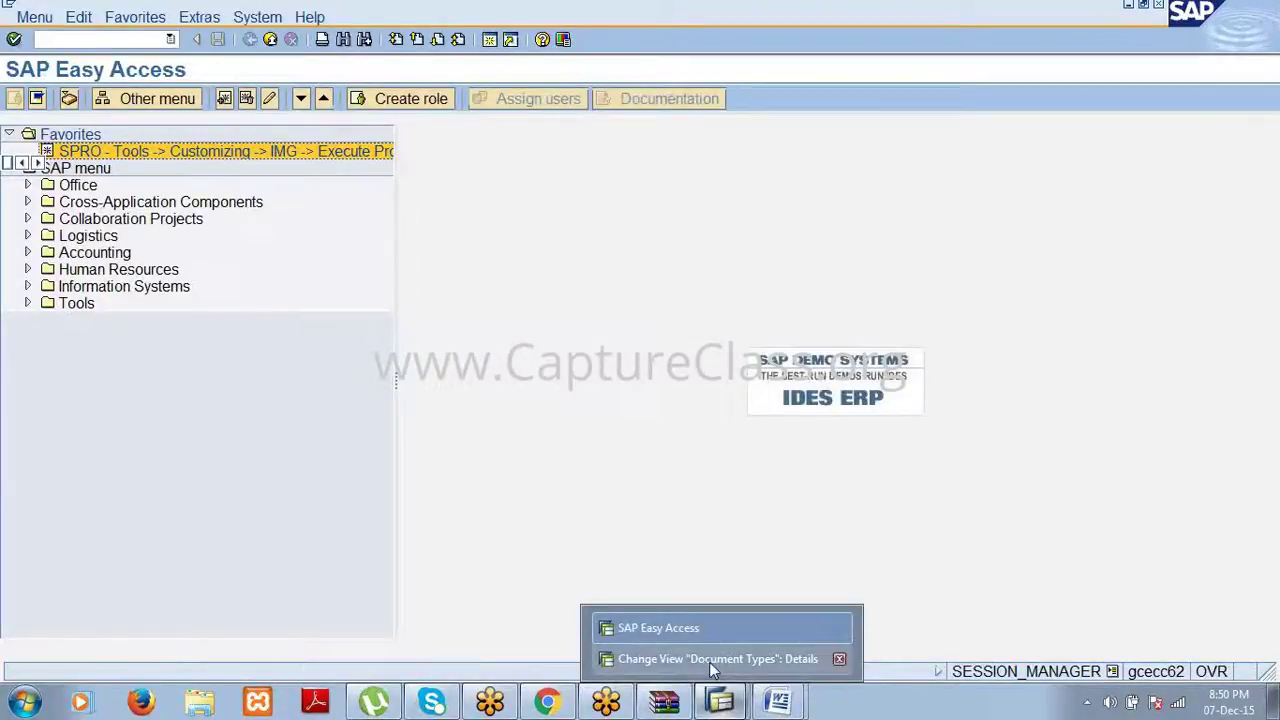
pyautogui.click(709, 662)
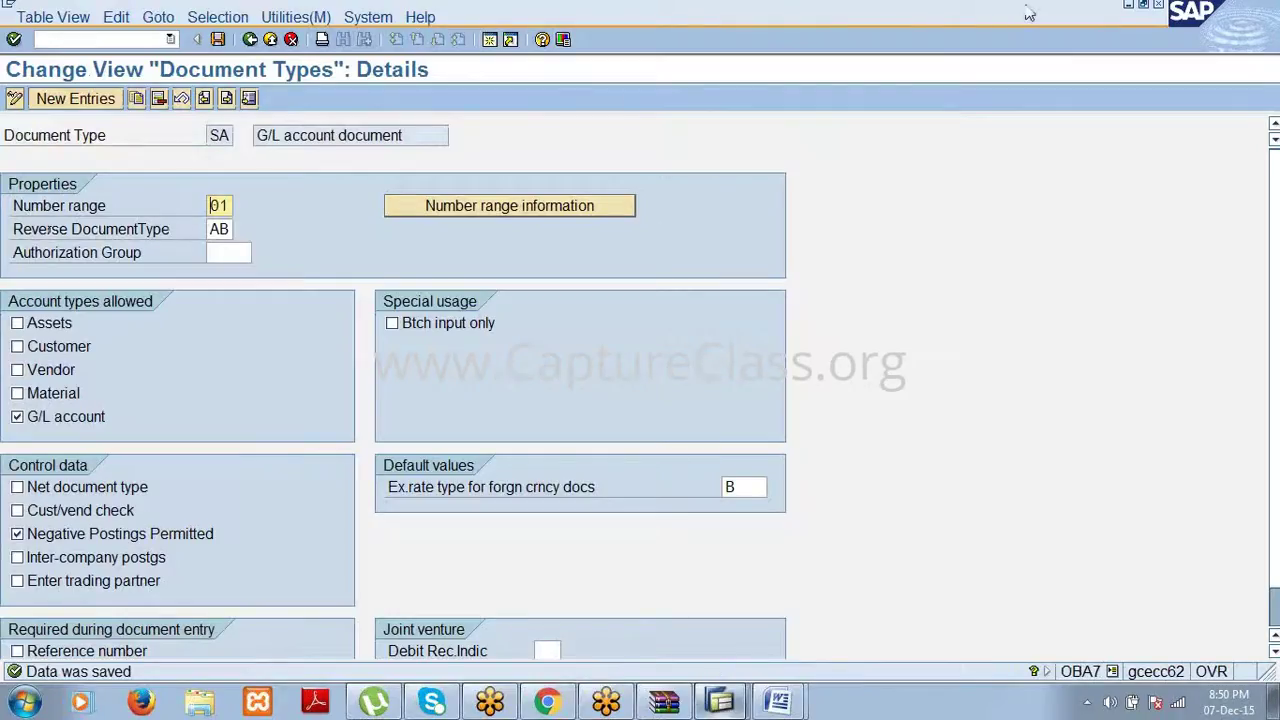
pyautogui.click(1160, 5)
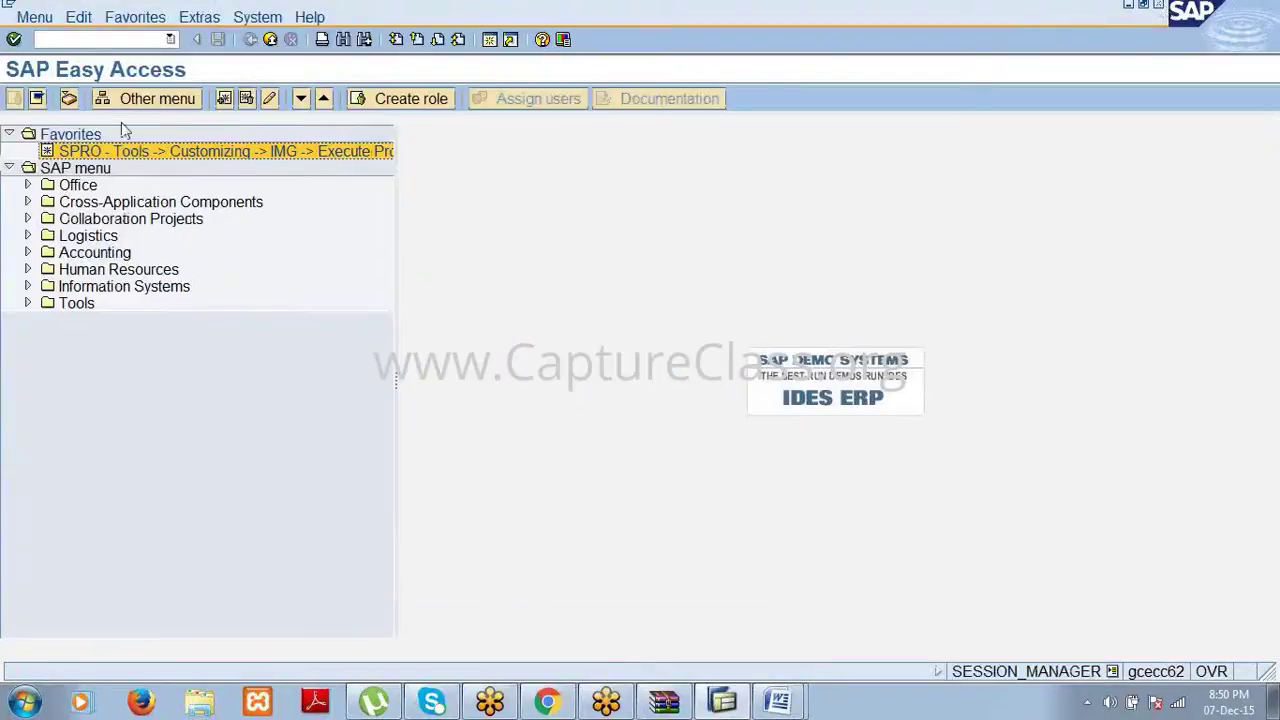
pyautogui.write('oba7')
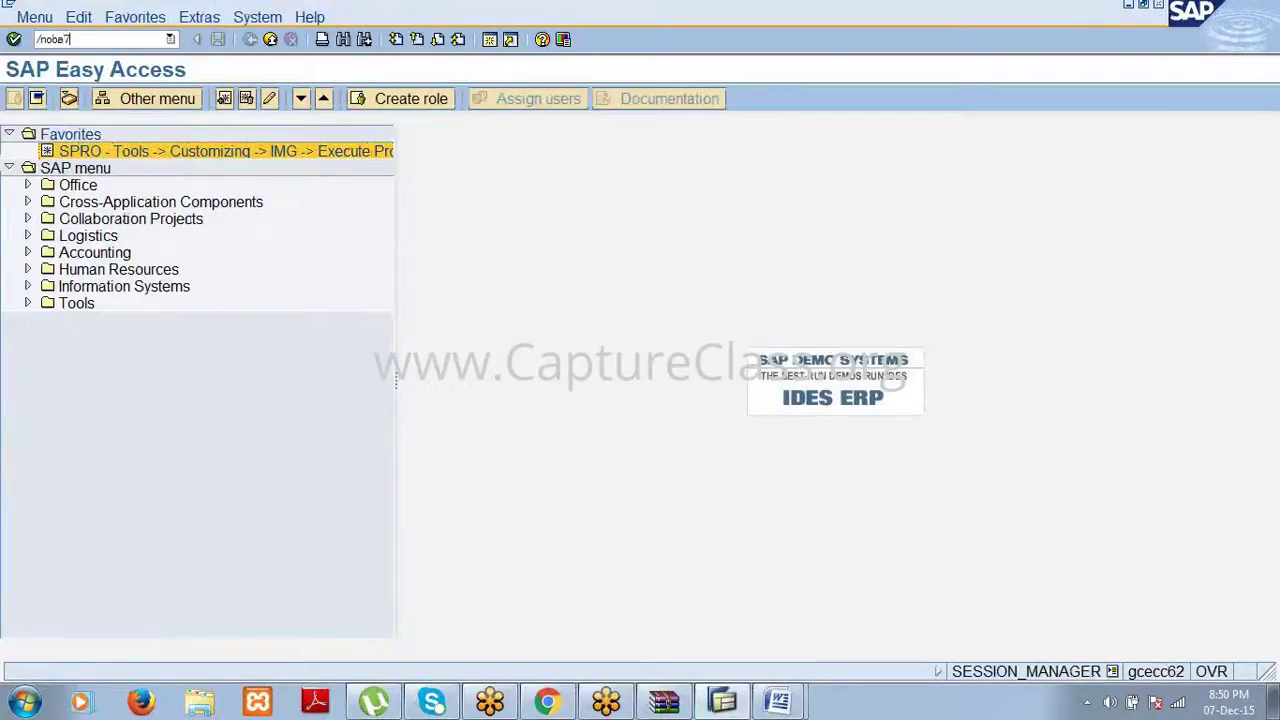
pyautogui.press('Return')
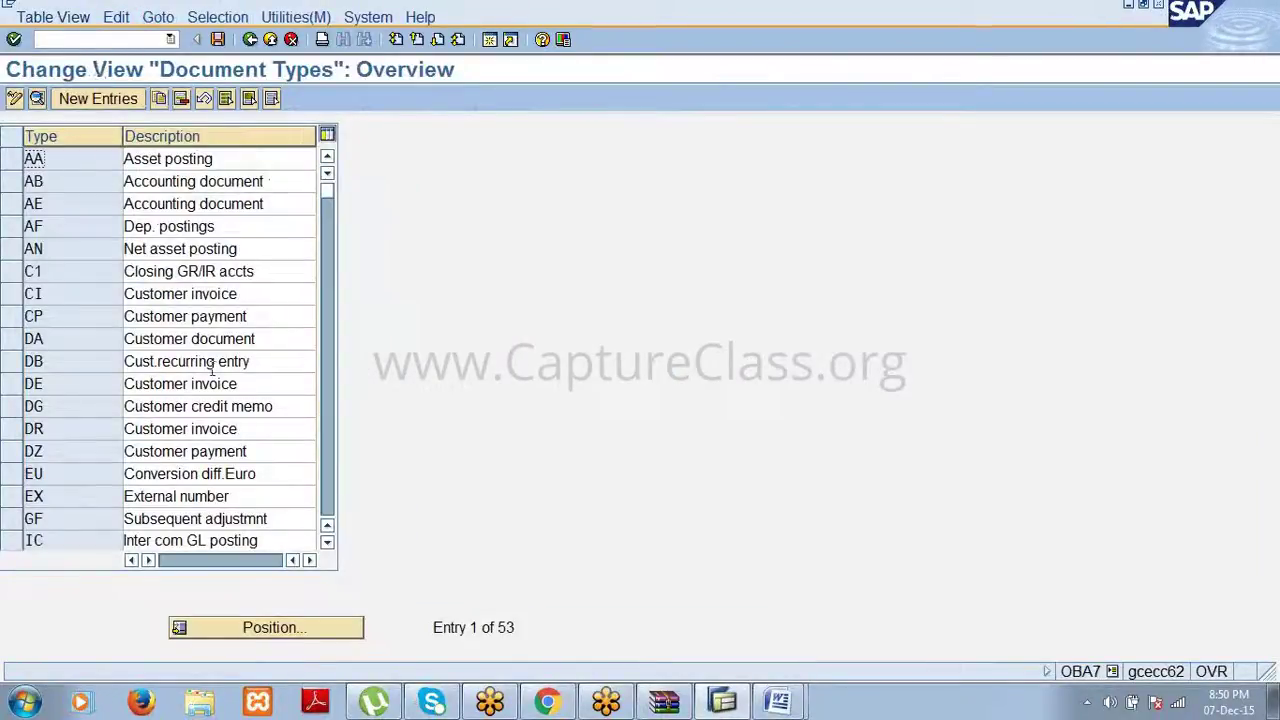
# Position the list on document type SA and open its details
pyautogui.click(270, 628)
pyautogui.write('sa')
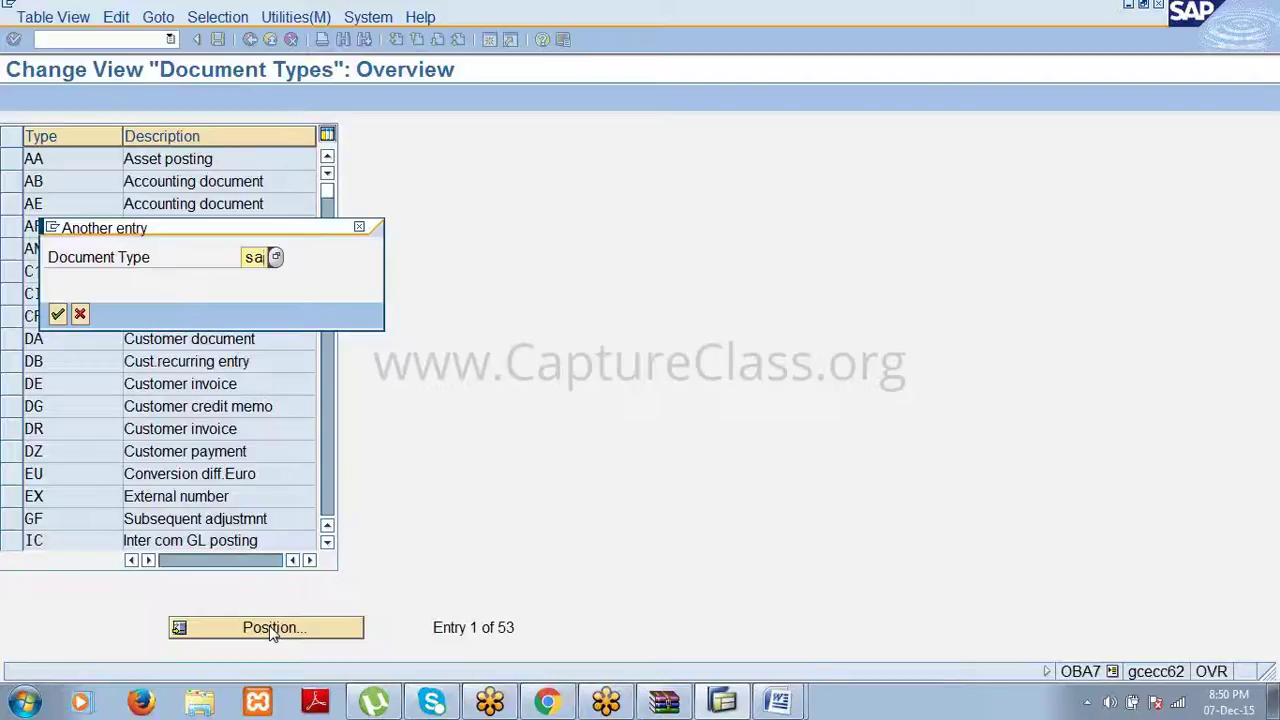
pyautogui.press('Return')
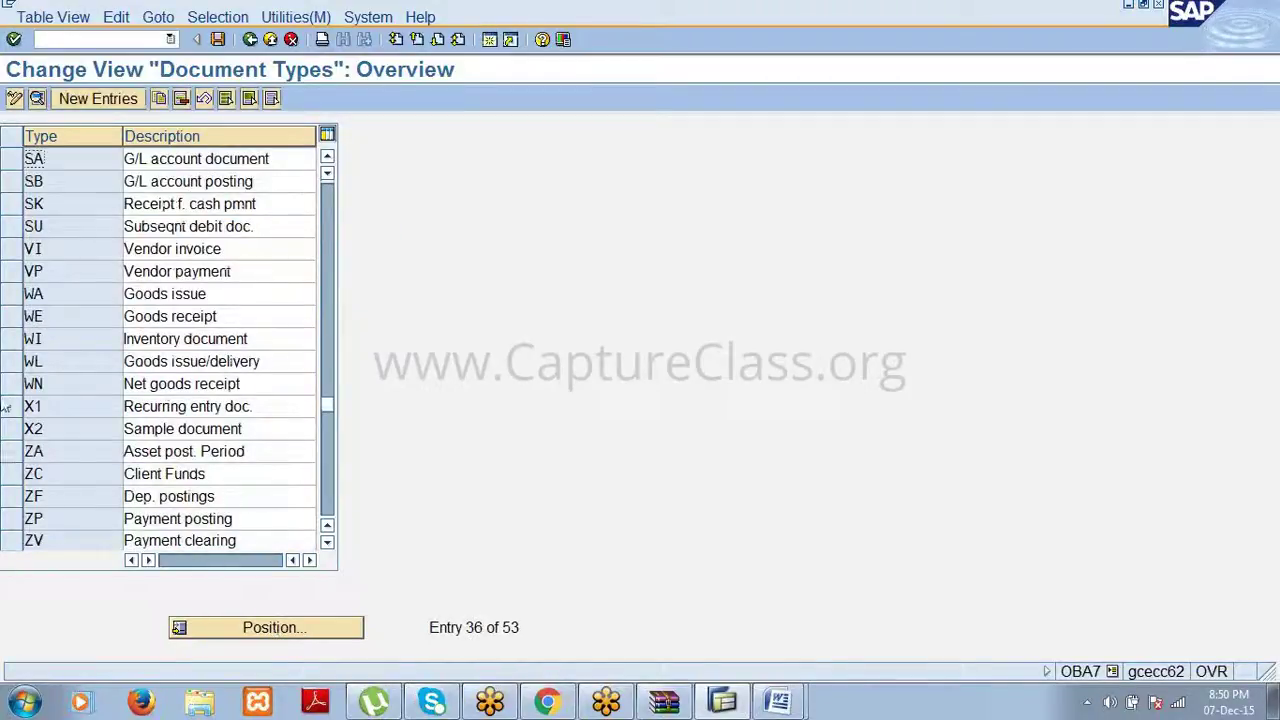
pyautogui.click(9, 166)
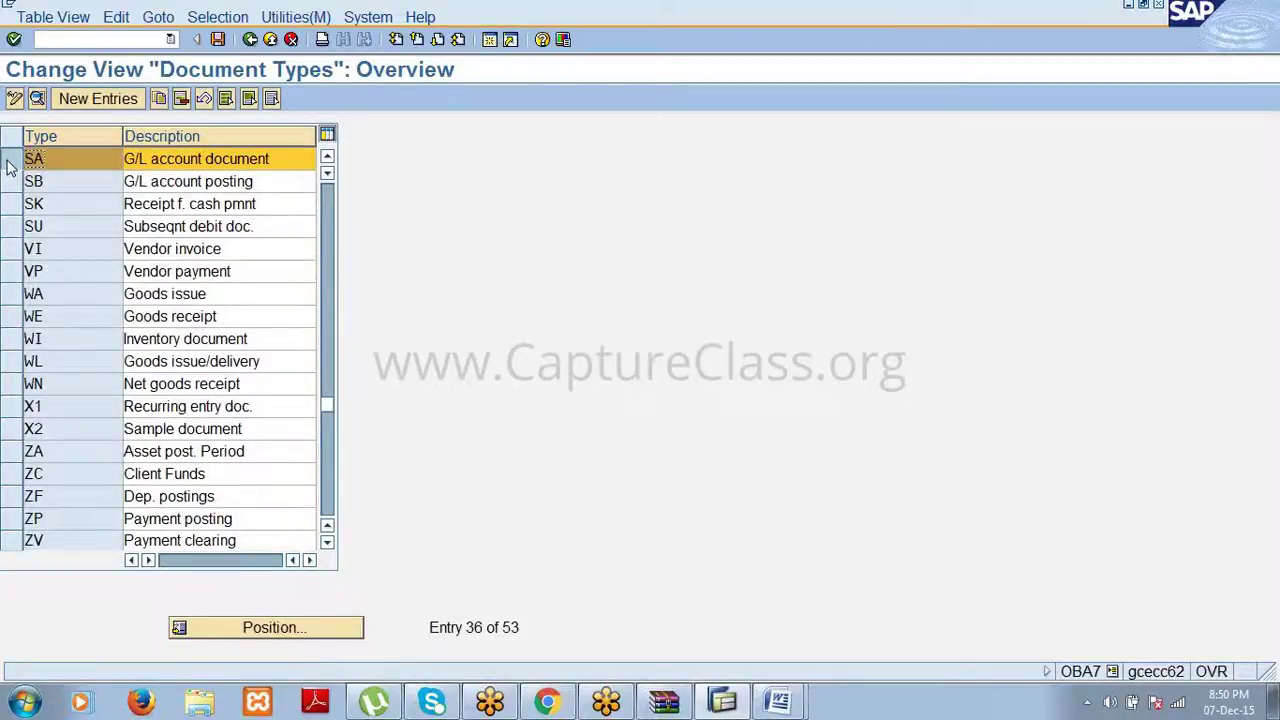
pyautogui.click(37, 98)
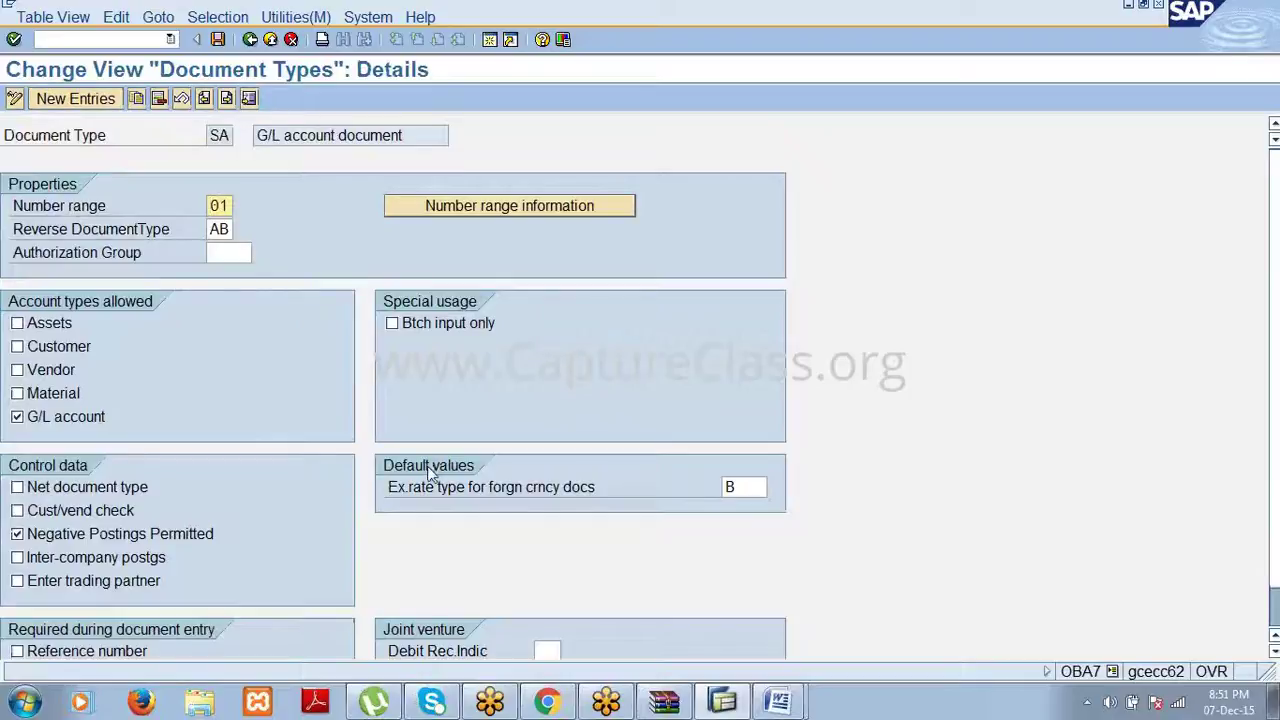
# Change SA's exchange rate type from B to G and save under the customizing request
pyautogui.click(752, 487)
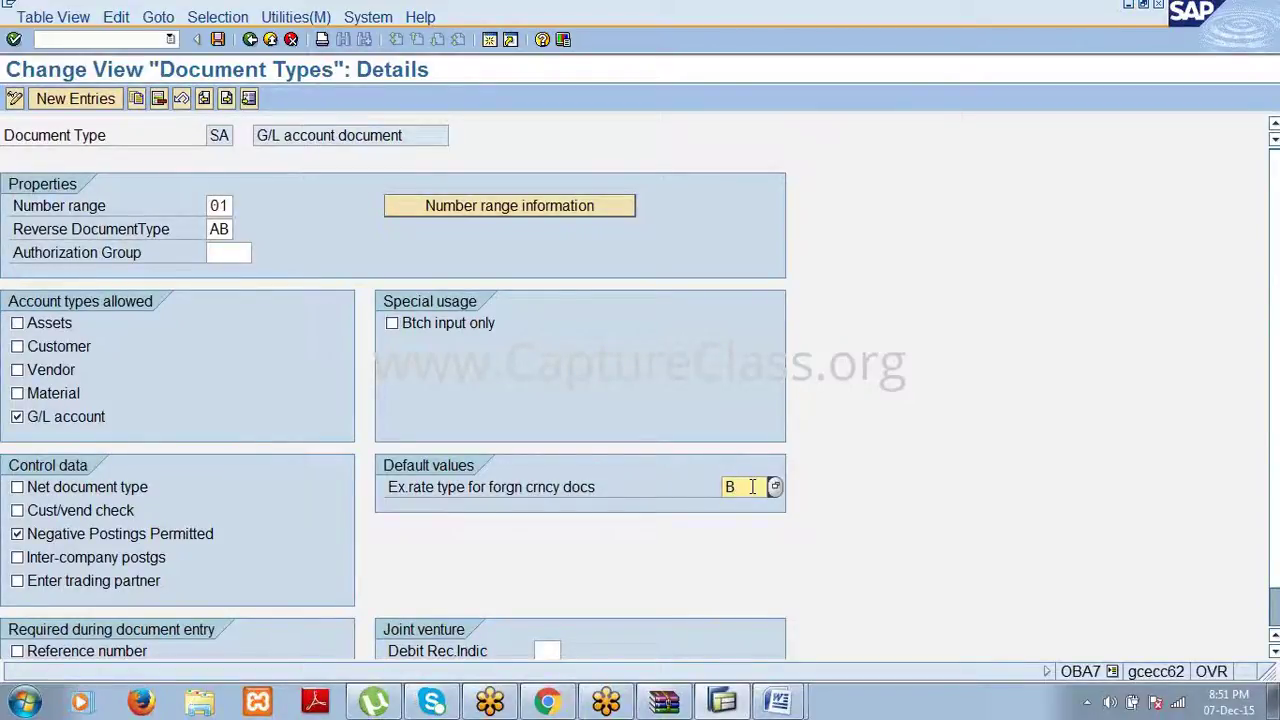
pyautogui.press('BackSpace')
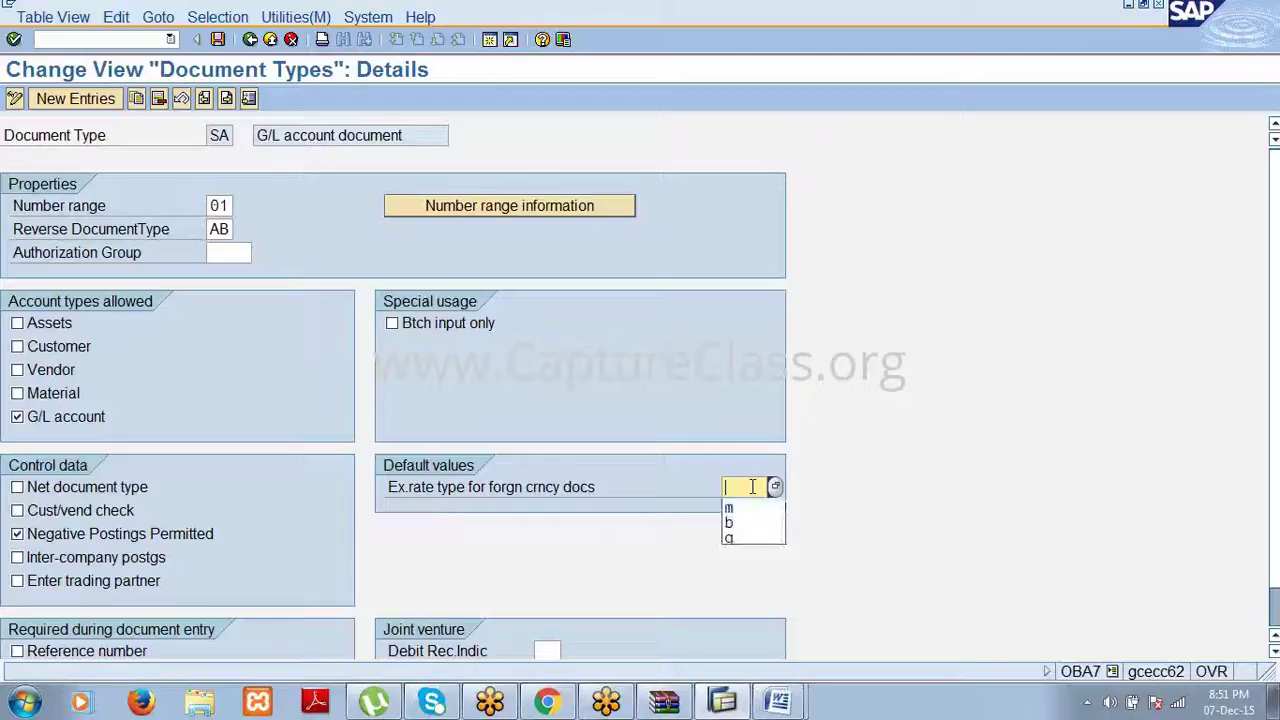
pyautogui.write('g')
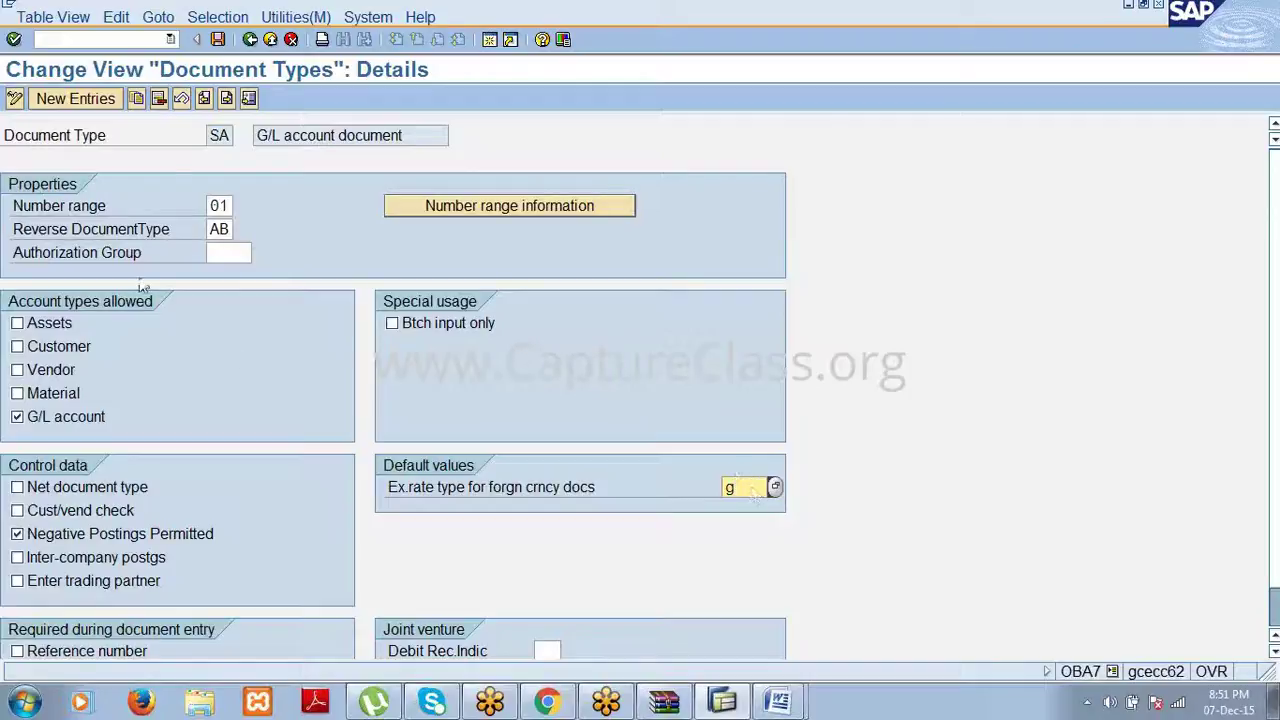
pyautogui.click(220, 42)
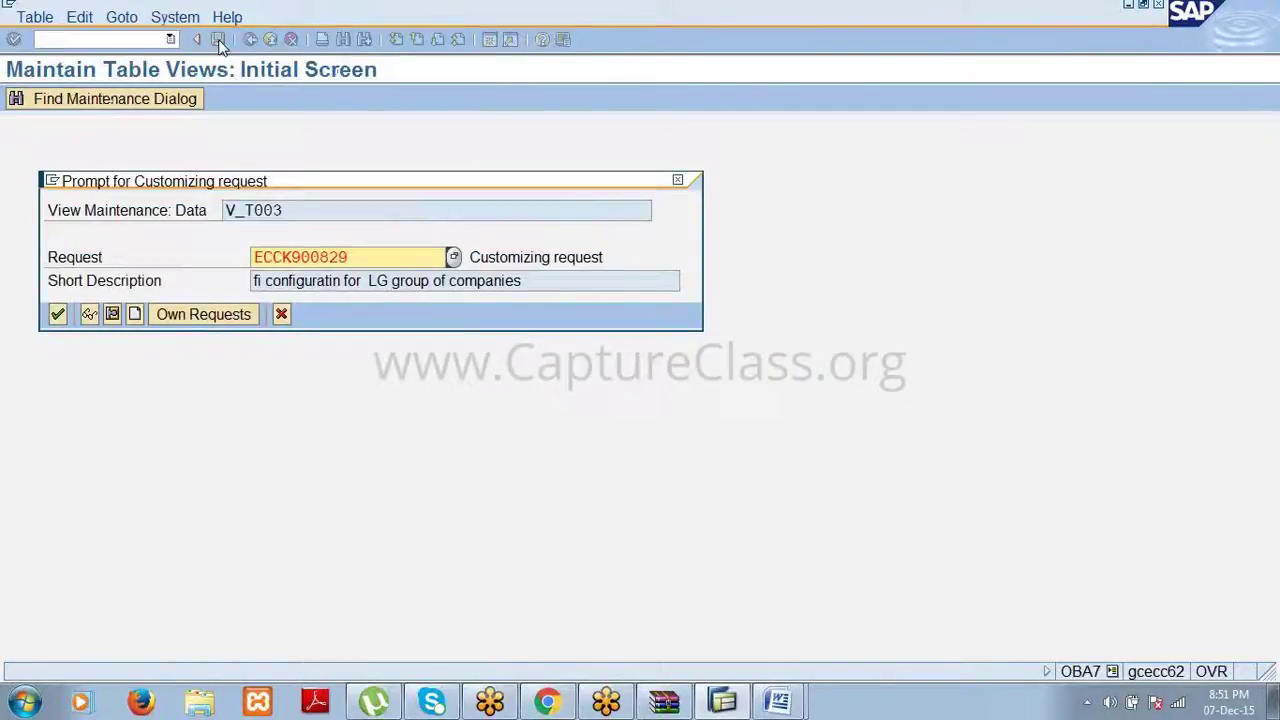
pyautogui.click(56, 316)
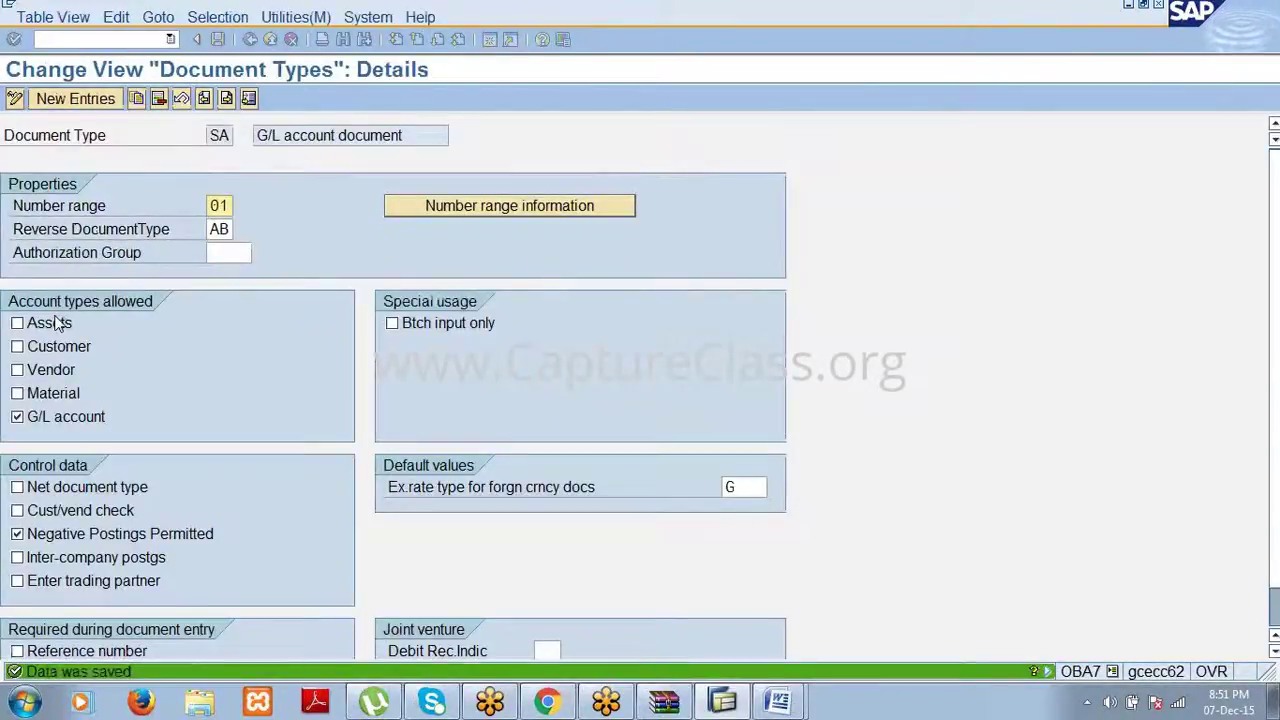
# Start an F-02 G/L posting with document date 7.12.2015
pyautogui.write('/nf-02')
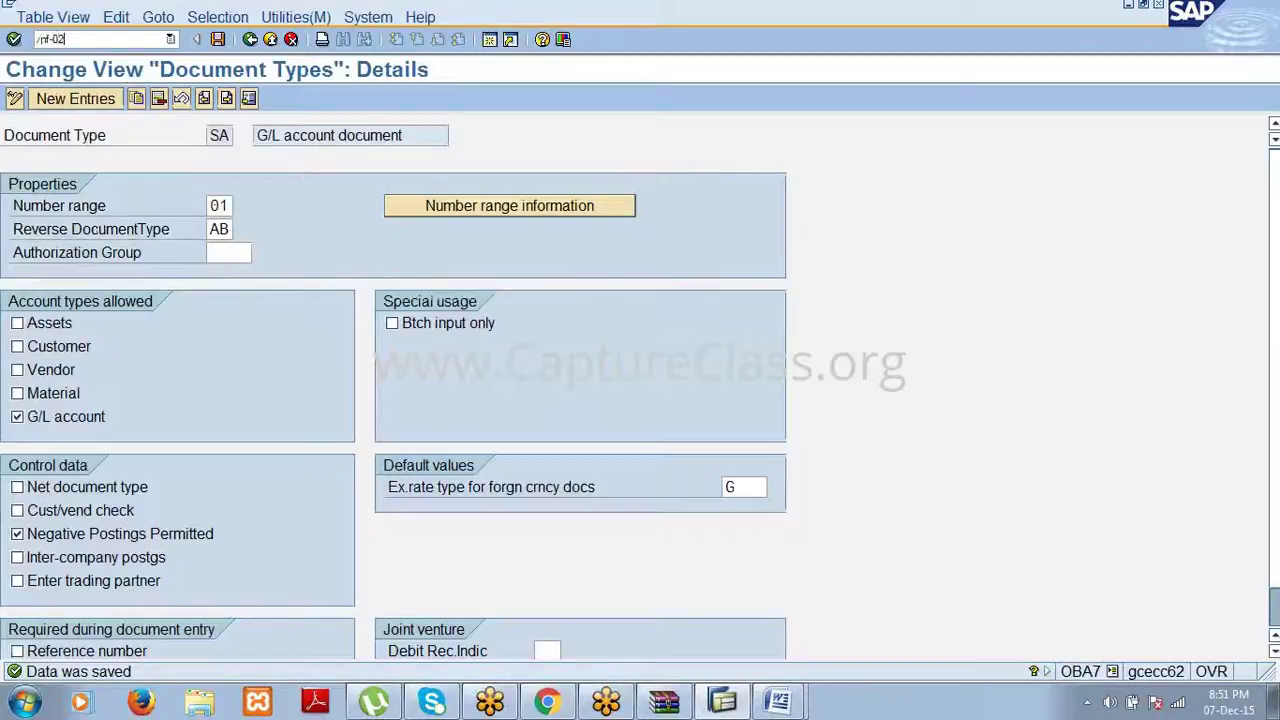
pyautogui.press('Return')
pyautogui.write('7')
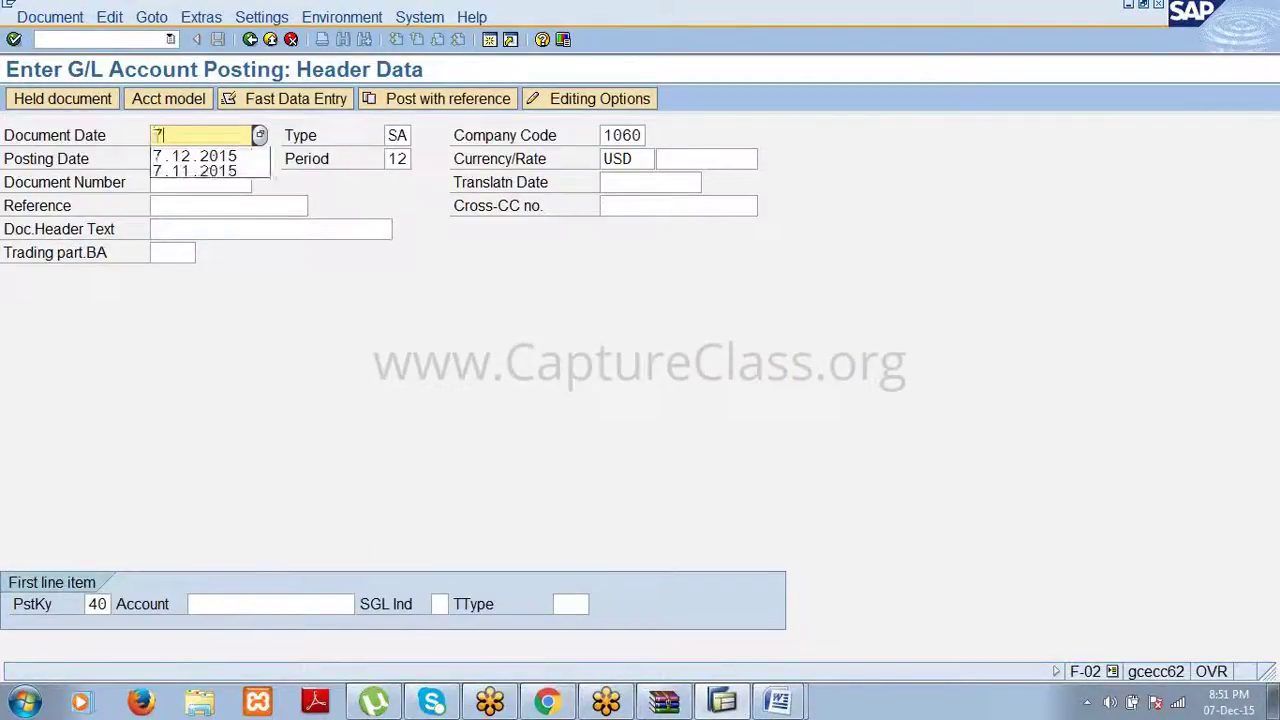
pyautogui.write('.12.2015')
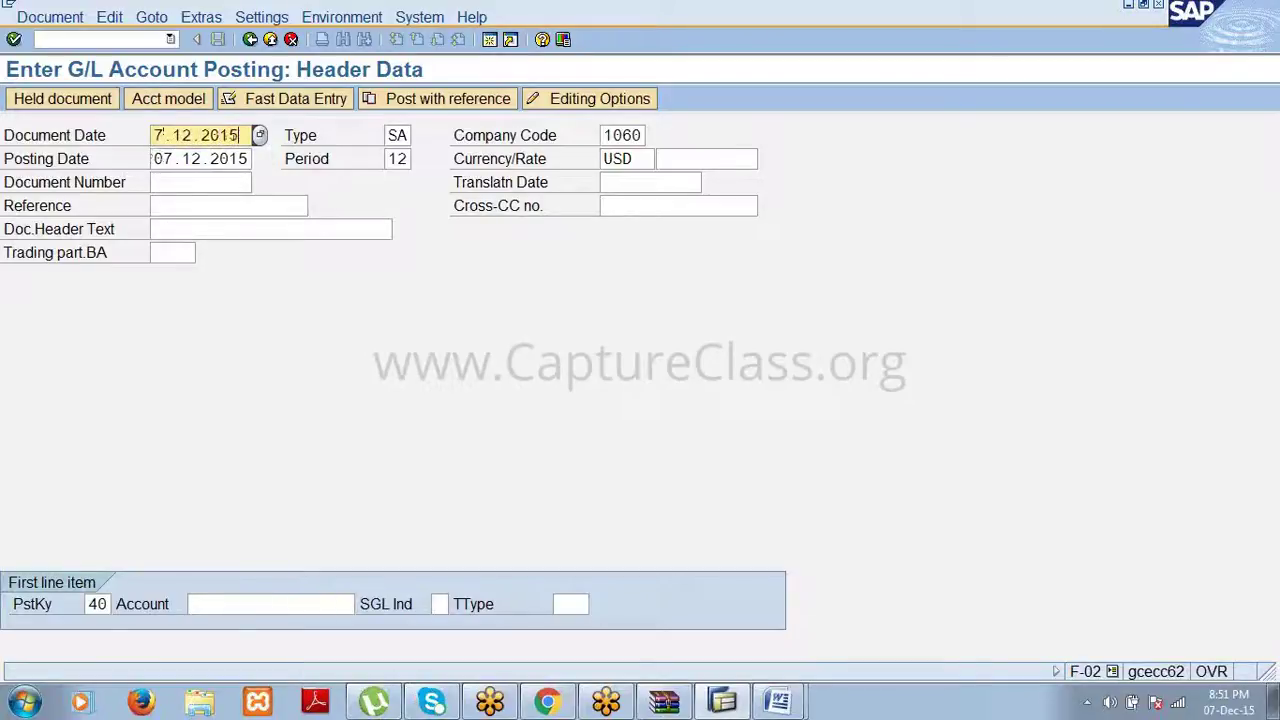
pyautogui.click(397, 135)
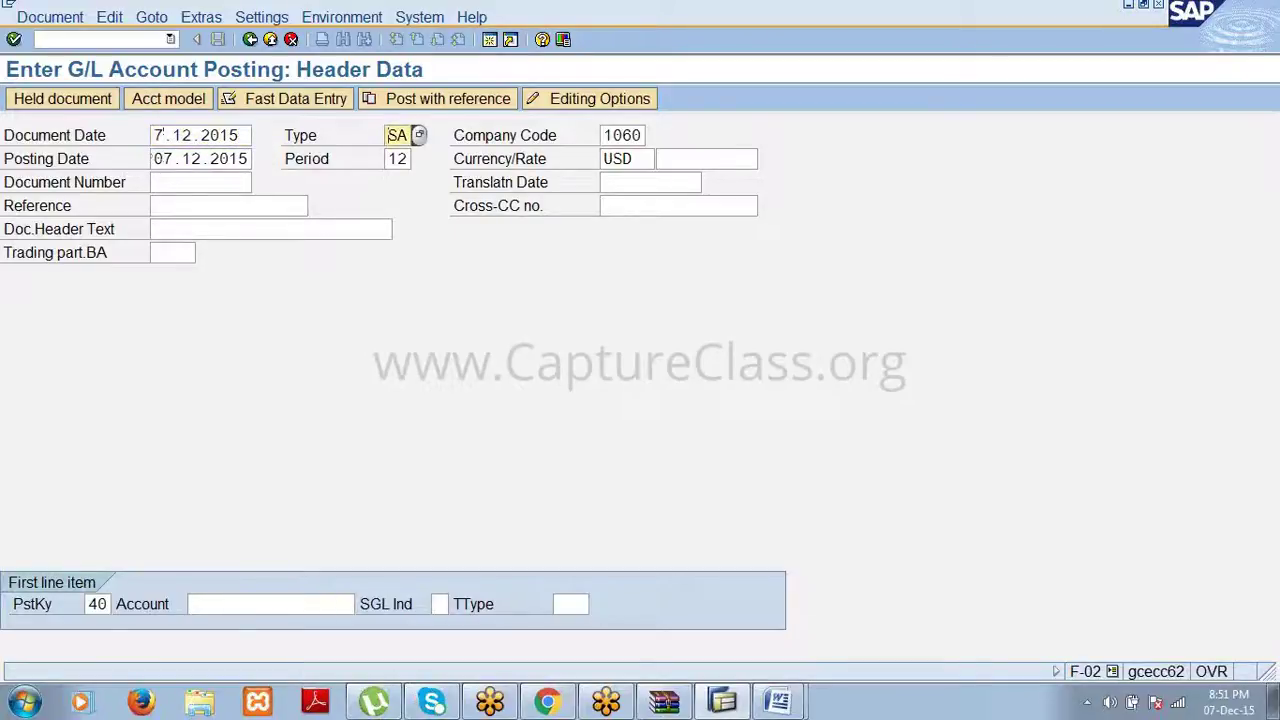
pyautogui.press('Tab')
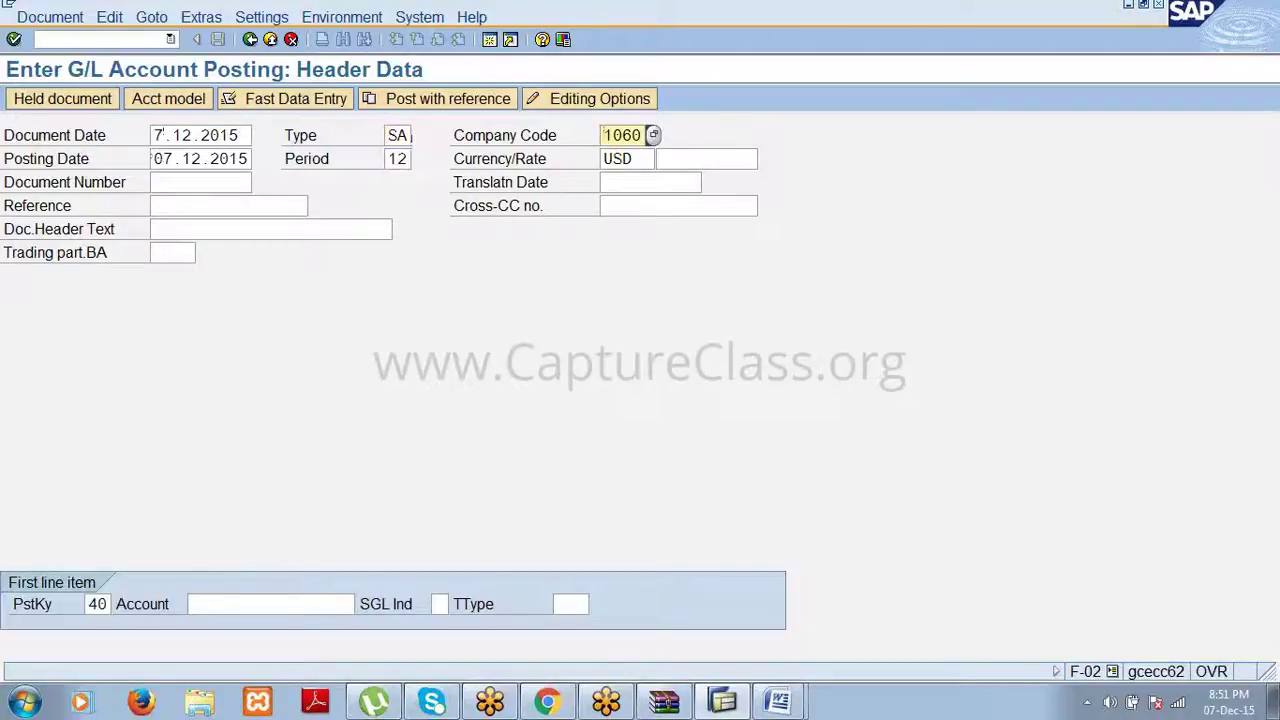
pyautogui.press('Tab')
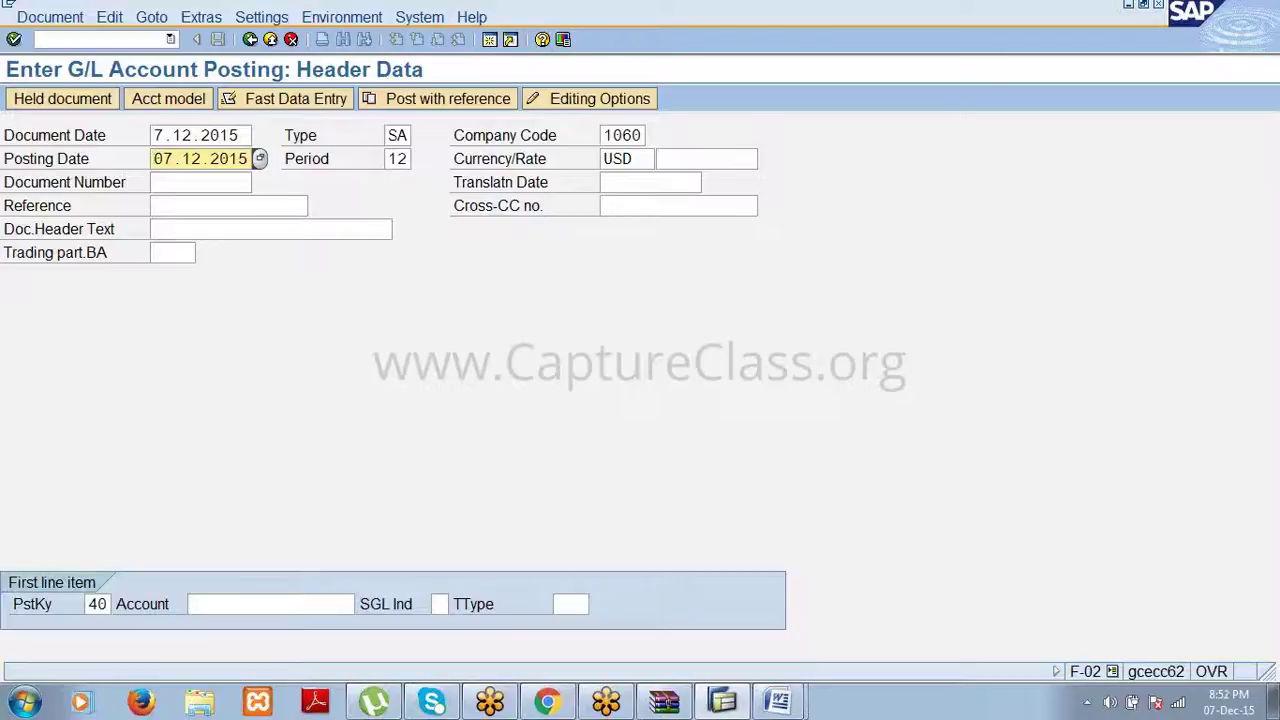
pyautogui.press('Tab')
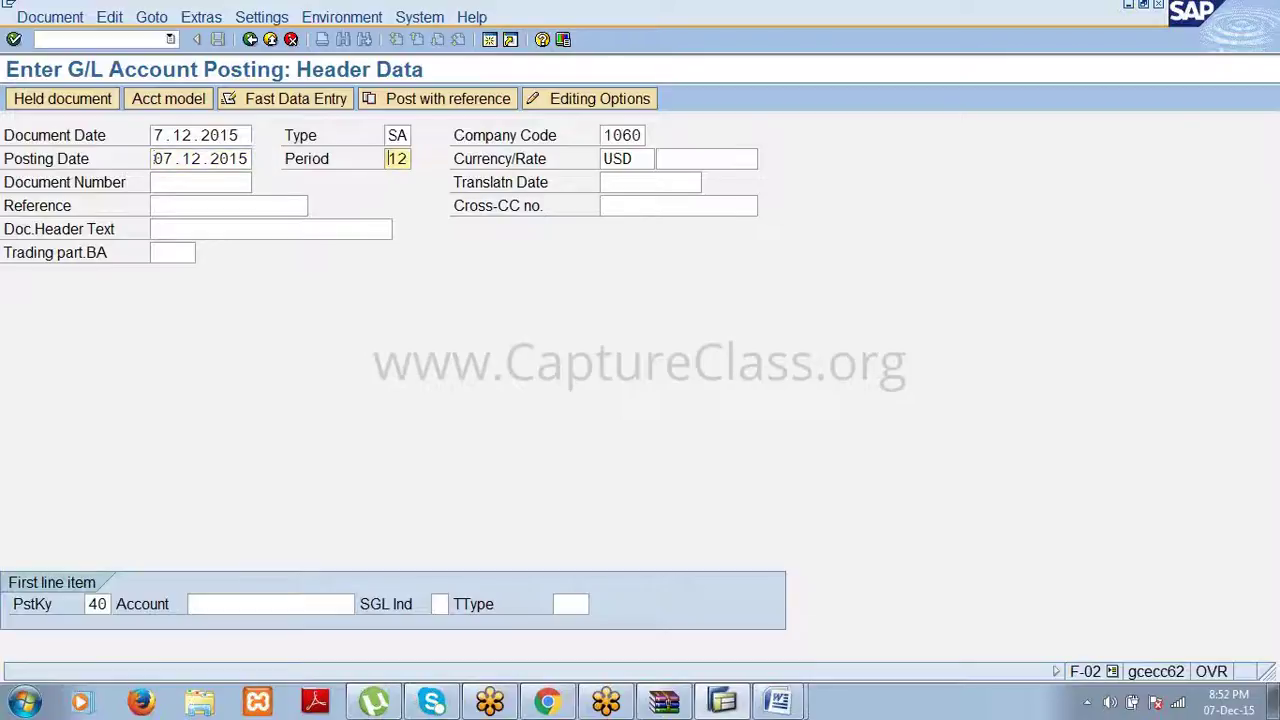
pyautogui.press('Tab')
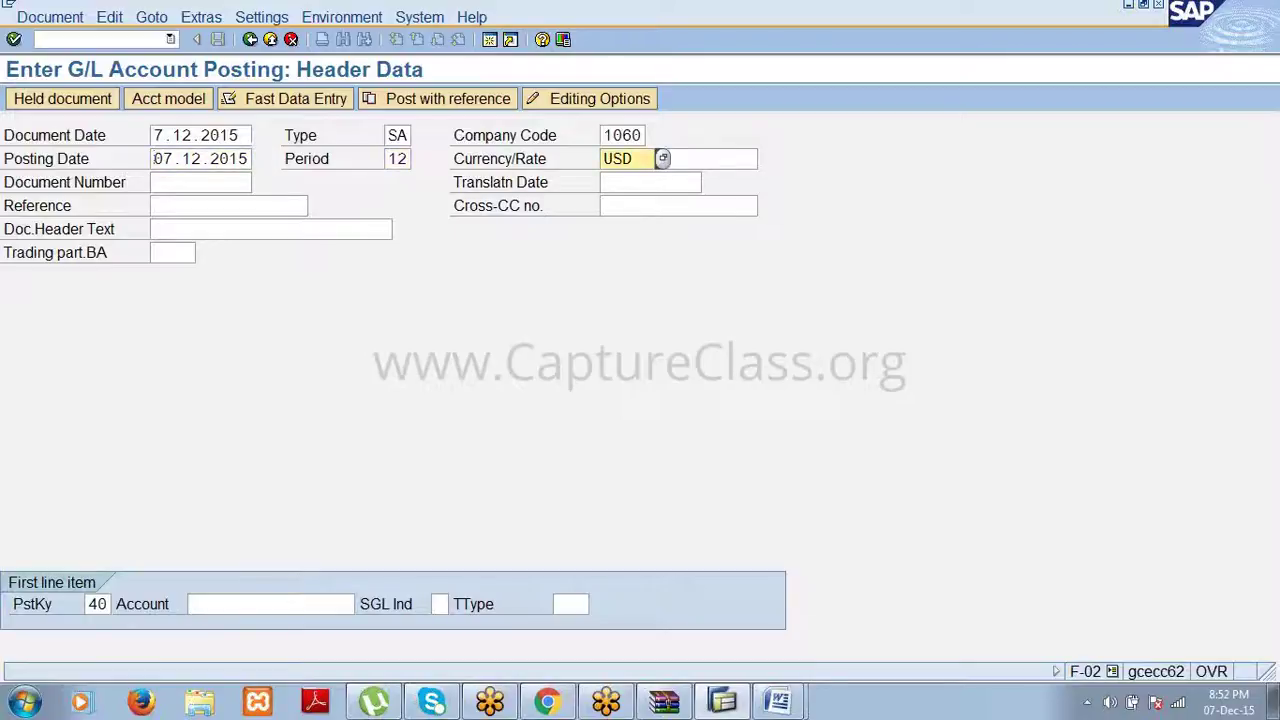
pyautogui.press('Tab')
pyautogui.press('Tab')
pyautogui.press('Tab')
pyautogui.press('Tab')
pyautogui.press('Tab')
pyautogui.press('Tab')
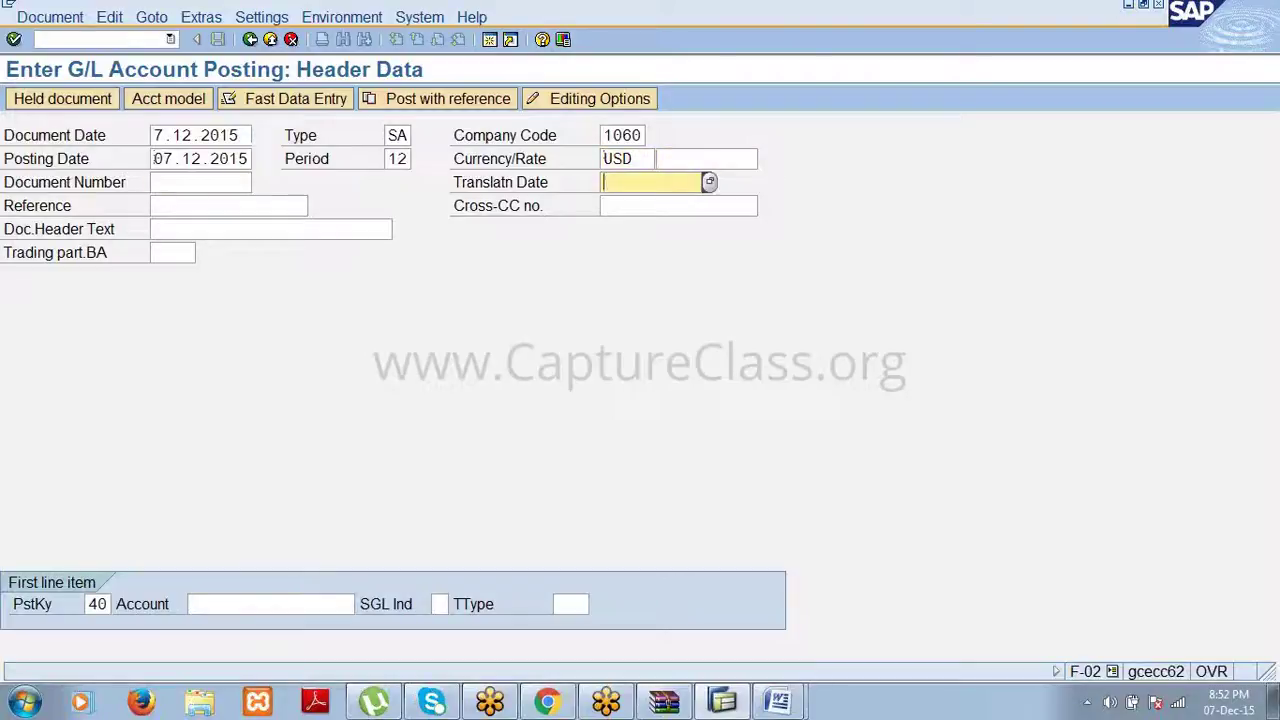
pyautogui.press('Tab')
pyautogui.press('Tab')
pyautogui.press('Tab')
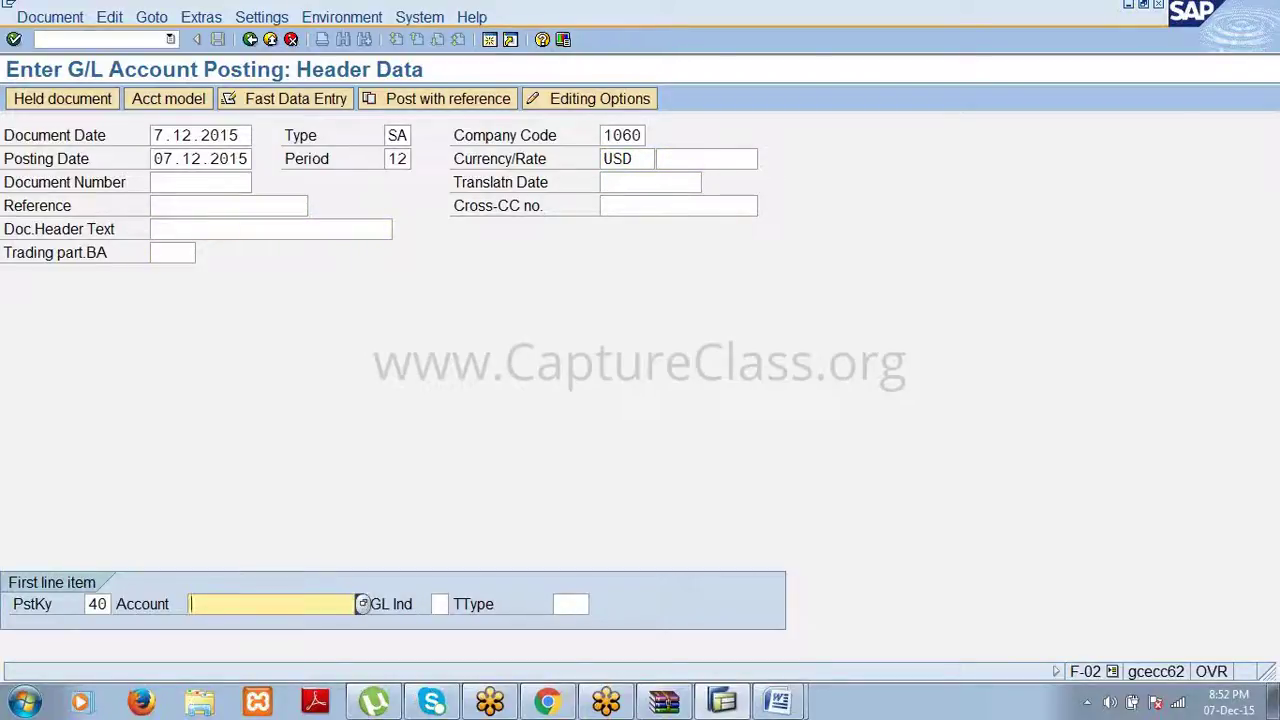
# Enter account 400100 for the first line, set currency INR, and proceed to the line item
pyautogui.write('400100')
pyautogui.click(640, 160)
pyautogui.write('inr')
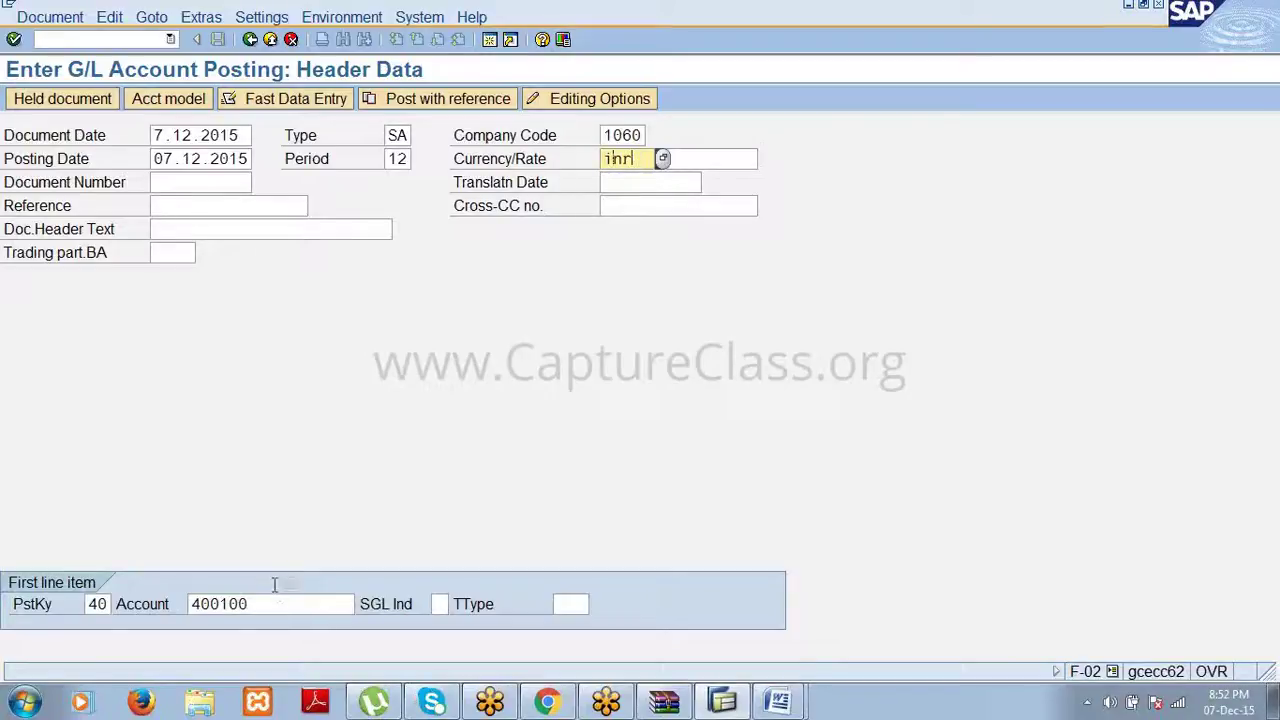
pyautogui.click(273, 601)
pyautogui.press('Return')
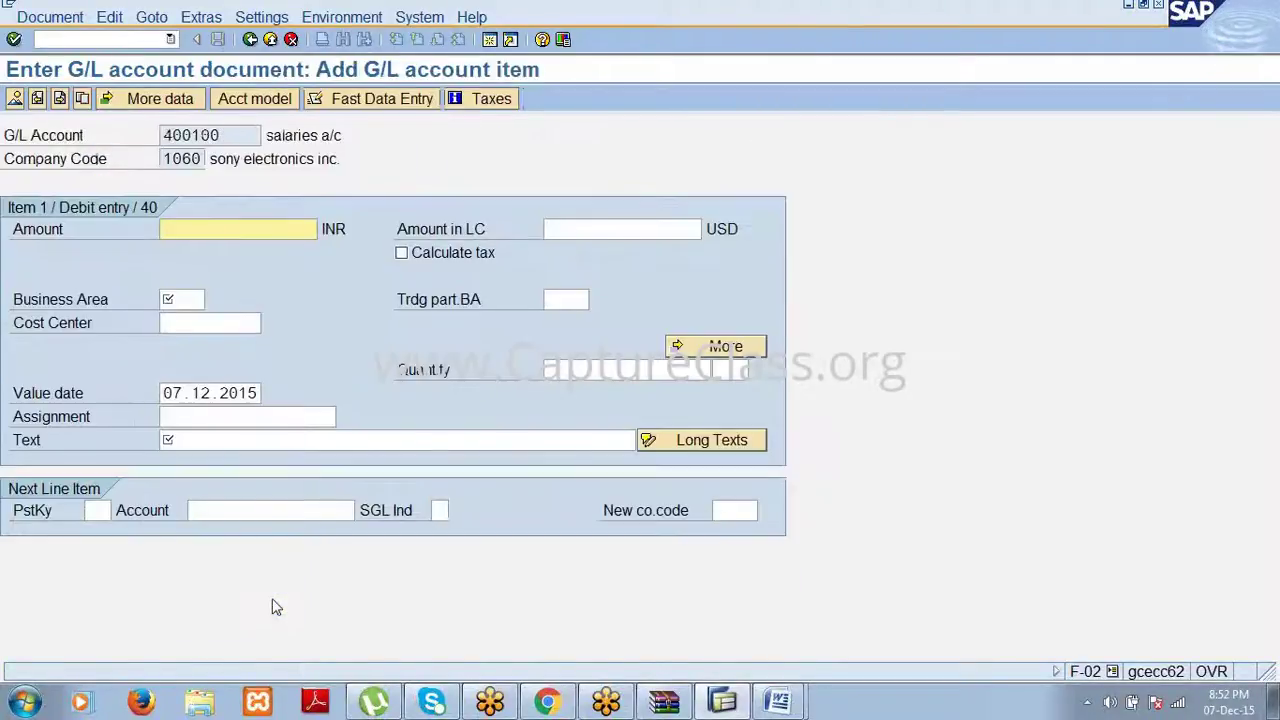
# Give the salaries line amount 65000, business area 1060 and text 'being salaries paid'
pyautogui.write('65000')
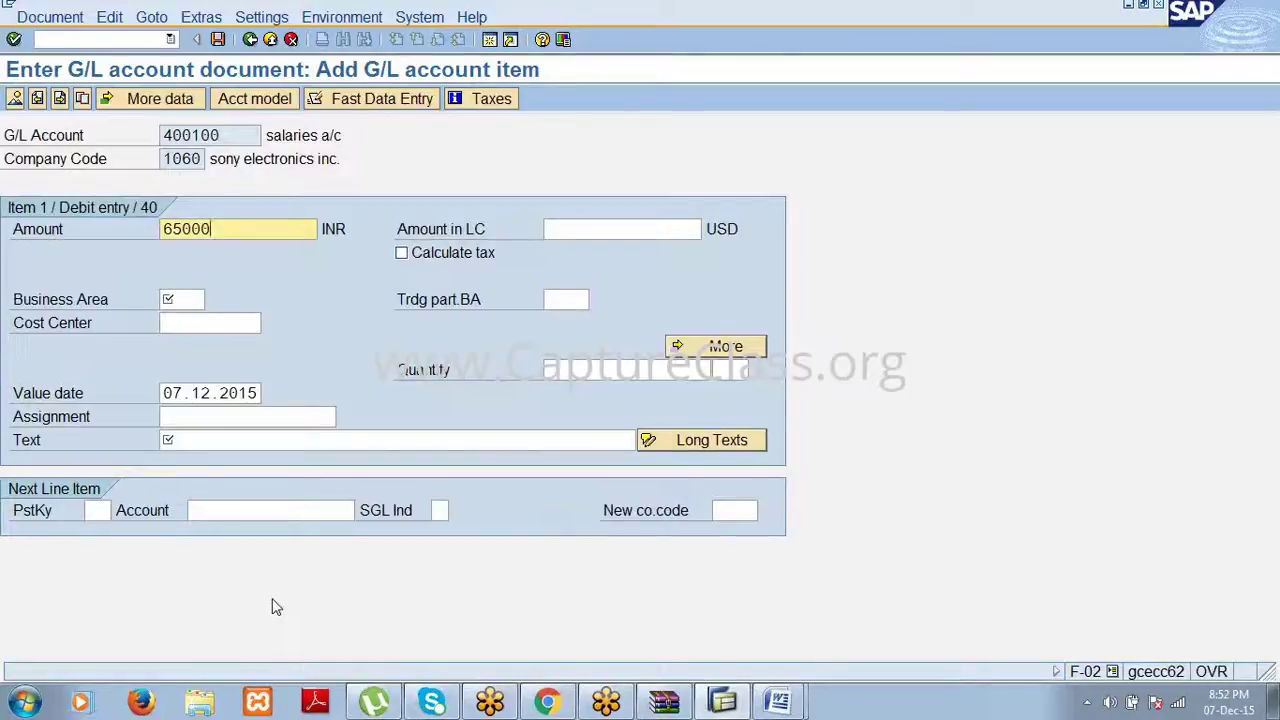
pyautogui.press('Tab')
pyautogui.press('Tab')
pyautogui.press('Tab')
pyautogui.write('105')
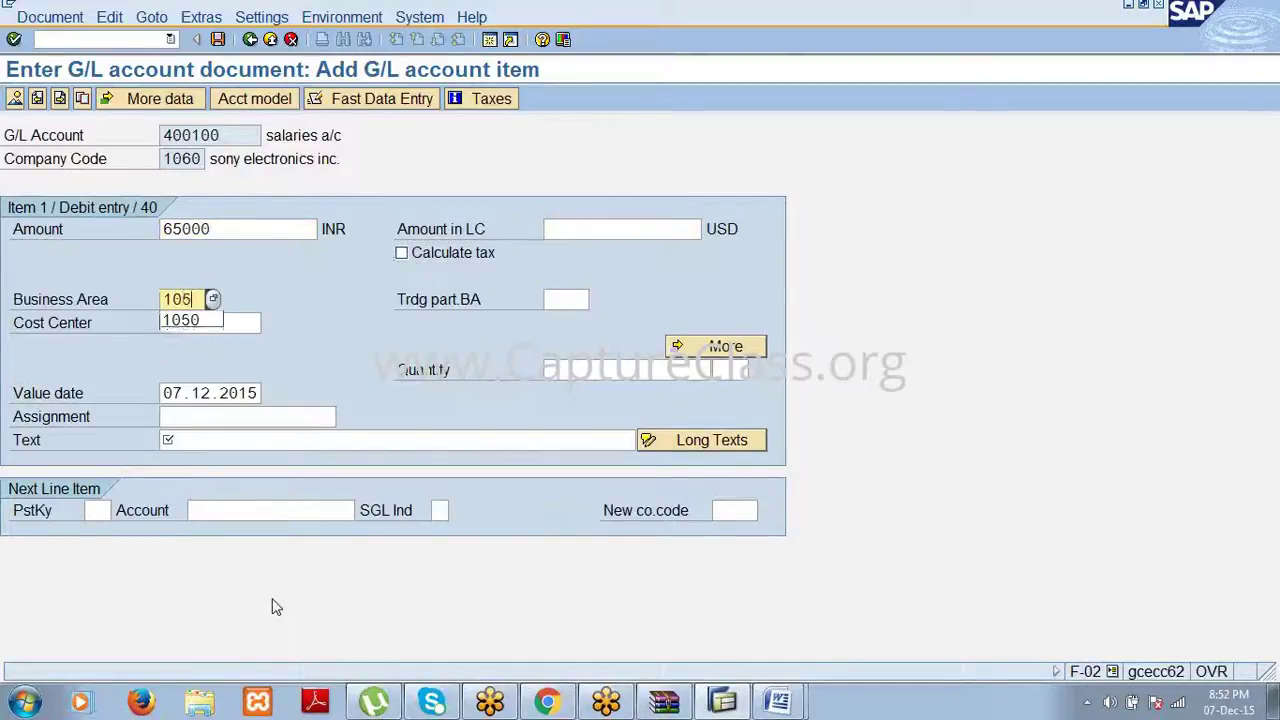
pyautogui.press('BackSpace')
pyautogui.write('60')
pyautogui.press('Tab')
pyautogui.press('Tab')
pyautogui.press('Tab')
pyautogui.press('Tab')
pyautogui.press('Tab')
pyautogui.press('Tab')
pyautogui.press('Tab')
pyautogui.press('Tab')
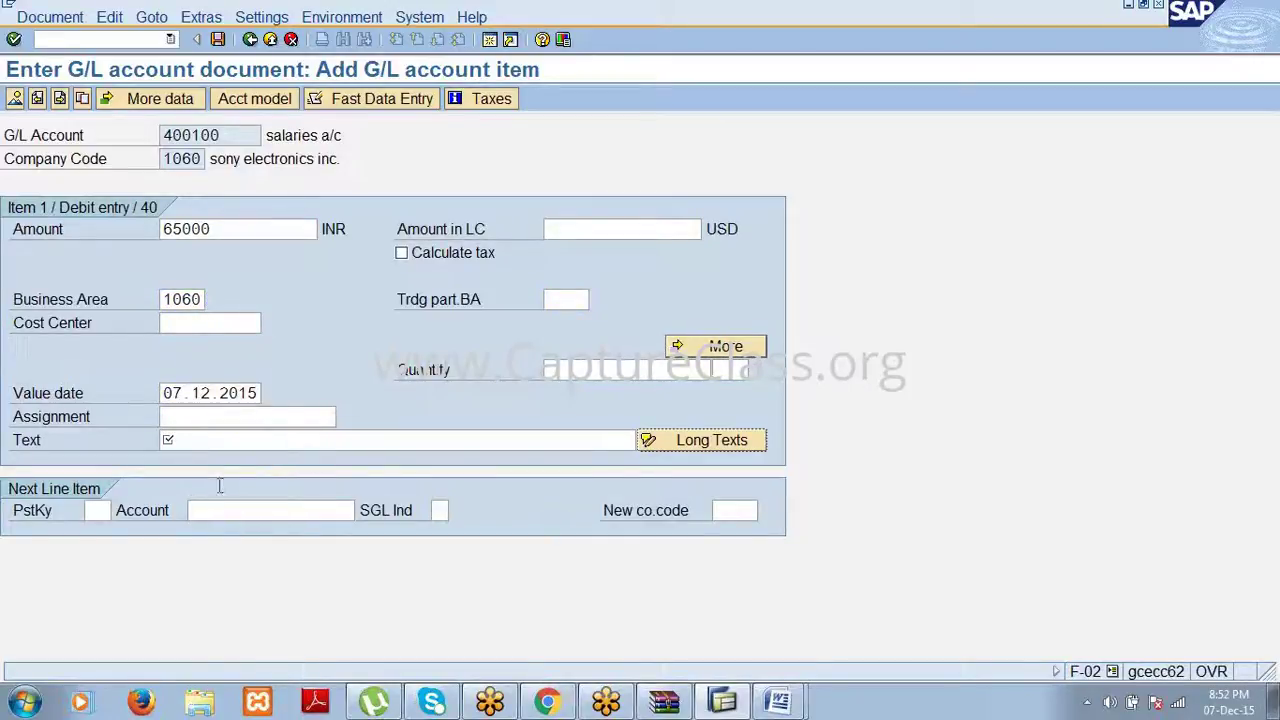
pyautogui.click(192, 436)
pyautogui.write('being')
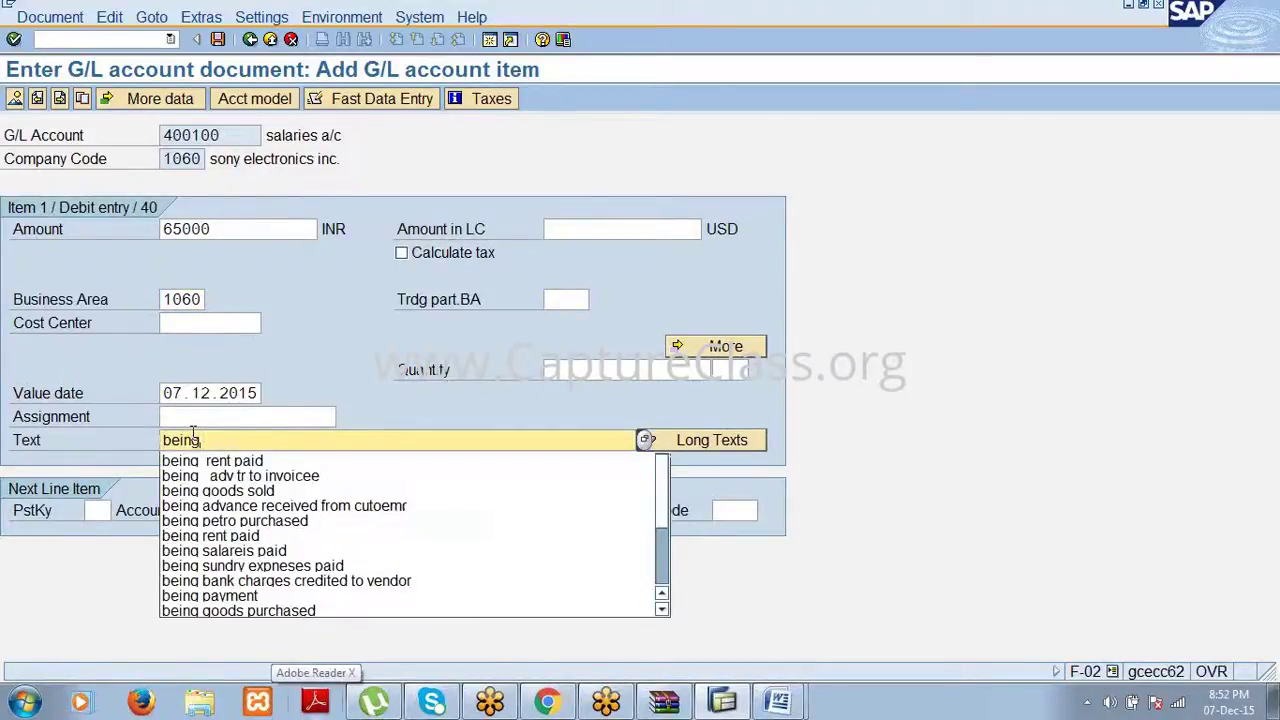
pyautogui.write(' salaries paid')
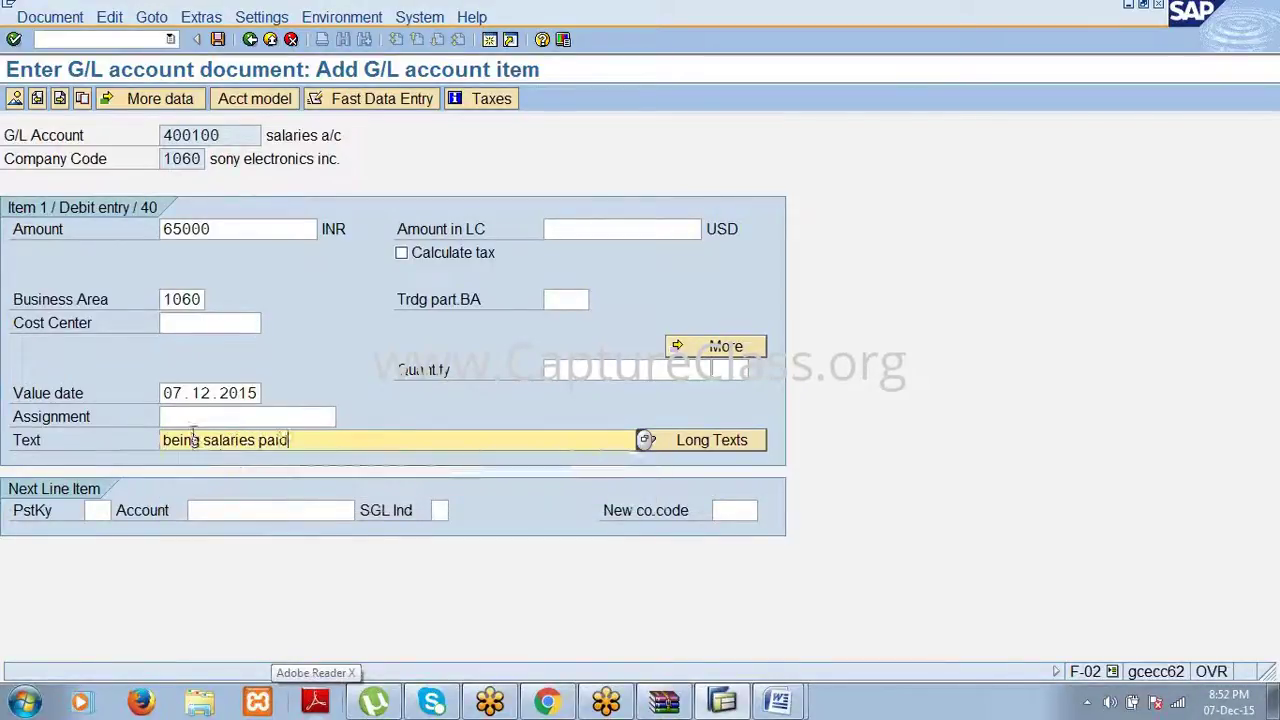
pyautogui.press('Tab')
# Start the next line with posting key 50 for cash account 200100
pyautogui.press('Tab')
pyautogui.write('50')
pyautogui.press('Tab')
pyautogui.write('200100')
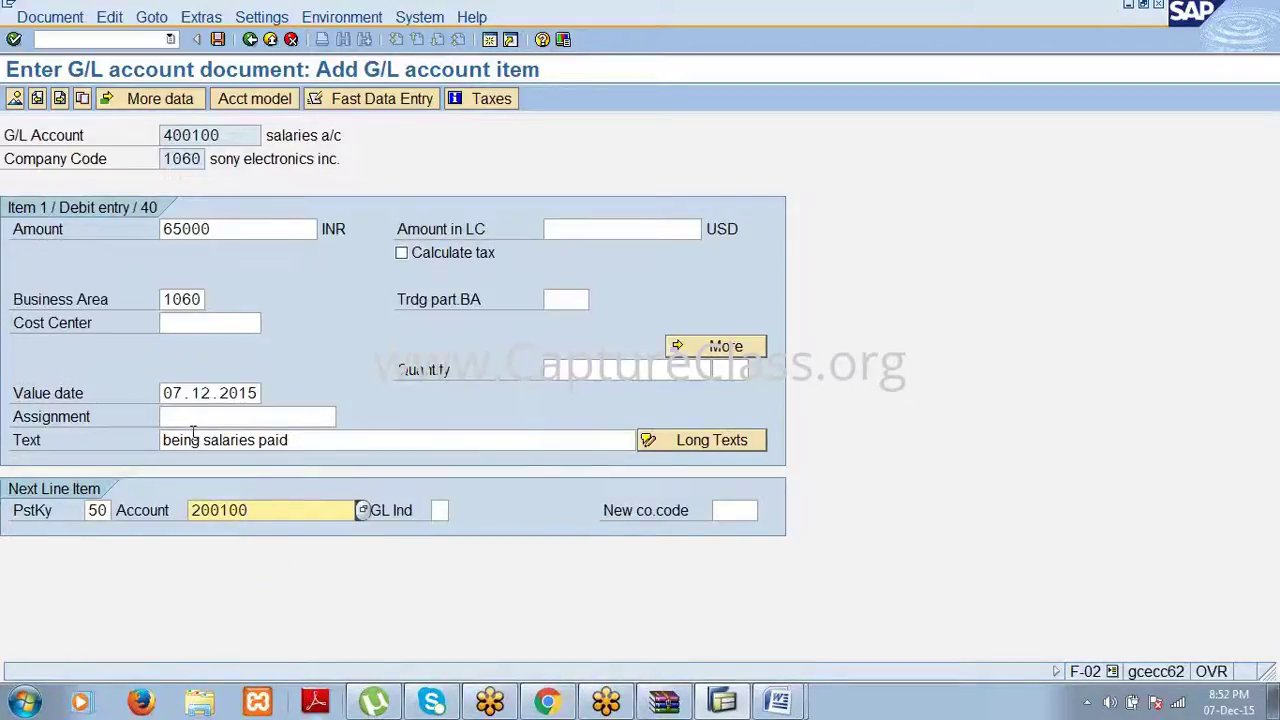
pyautogui.press('Return')
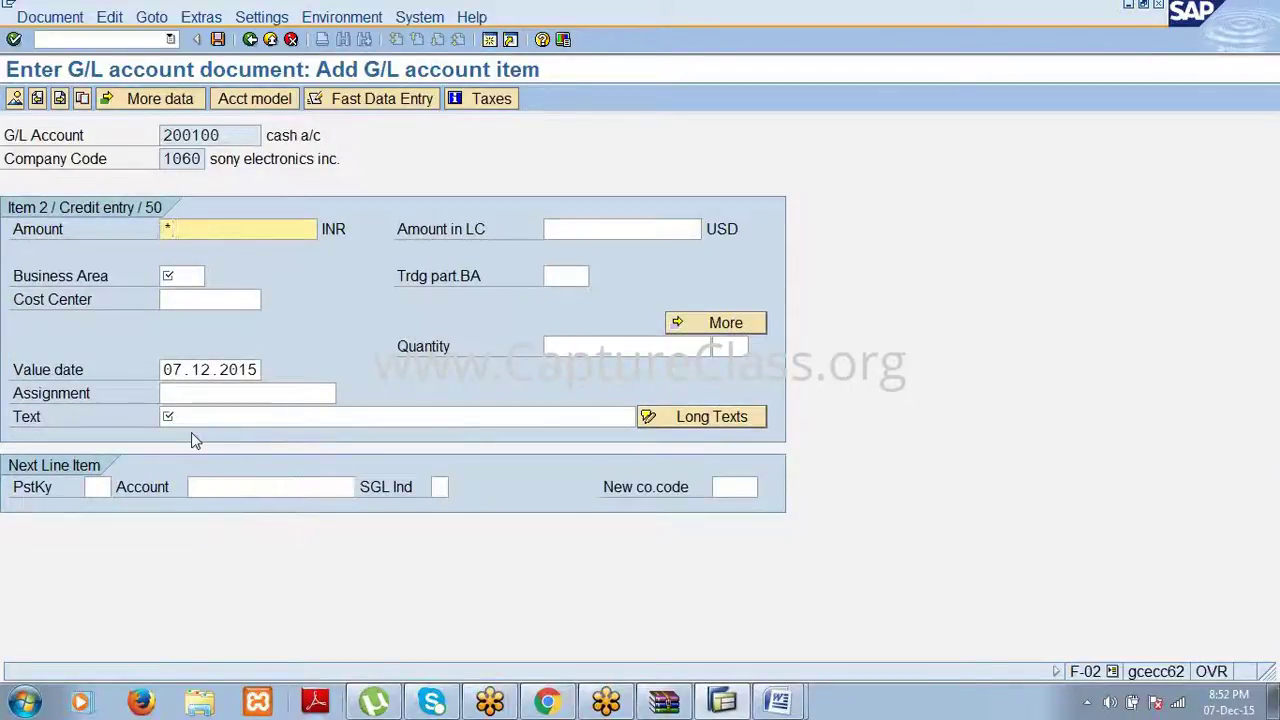
pyautogui.press('Tab')
# Give the cash line business area 1060, post document 16, and display it
pyautogui.press('Tab')
pyautogui.write('1060')
pyautogui.press('Tab')
pyautogui.press('Tab')
pyautogui.press('Tab')
pyautogui.press('Tab')
pyautogui.press('Tab')
pyautogui.press('Tab')
pyautogui.press('Tab')
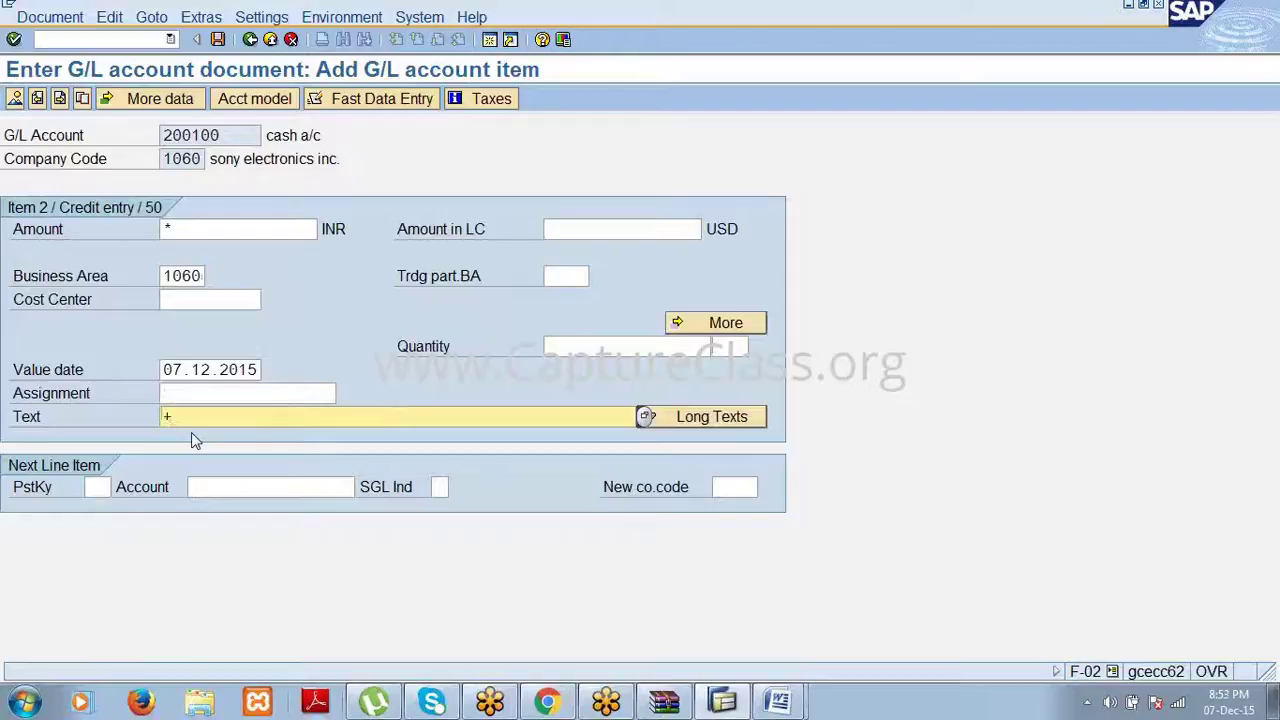
pyautogui.click(218, 39)
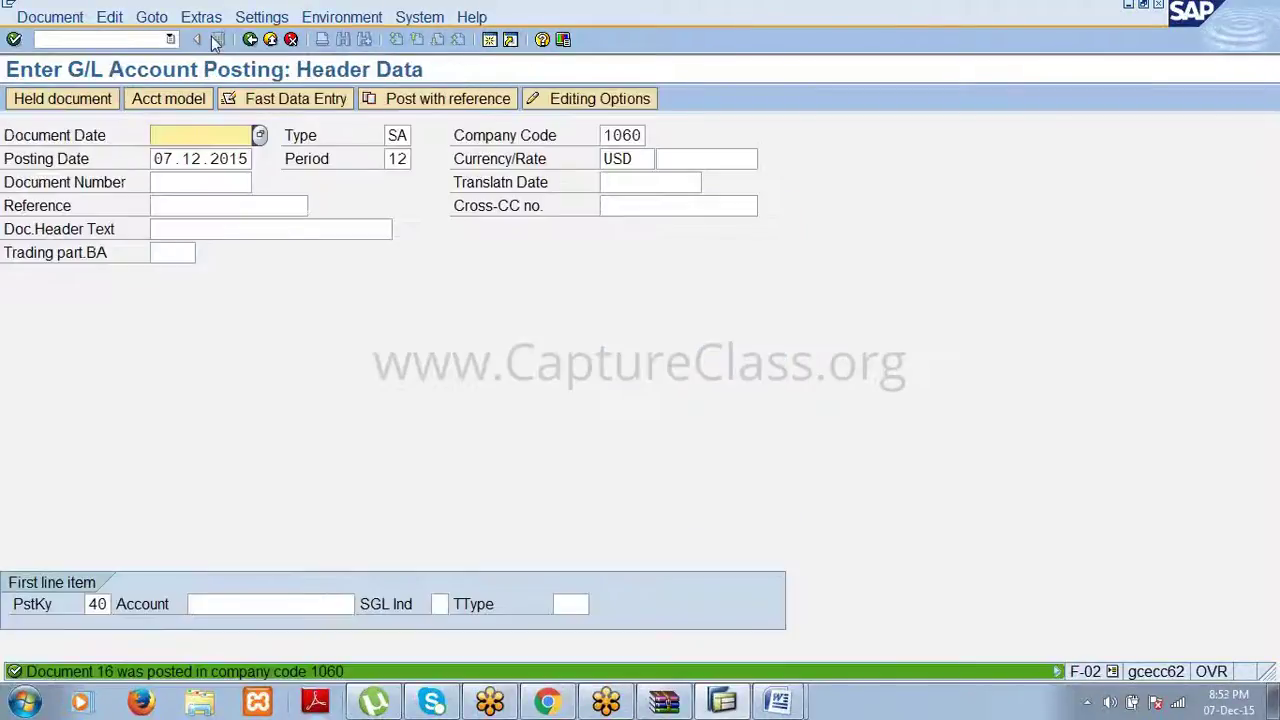
pyautogui.click(50, 17)
pyautogui.click(42, 77)
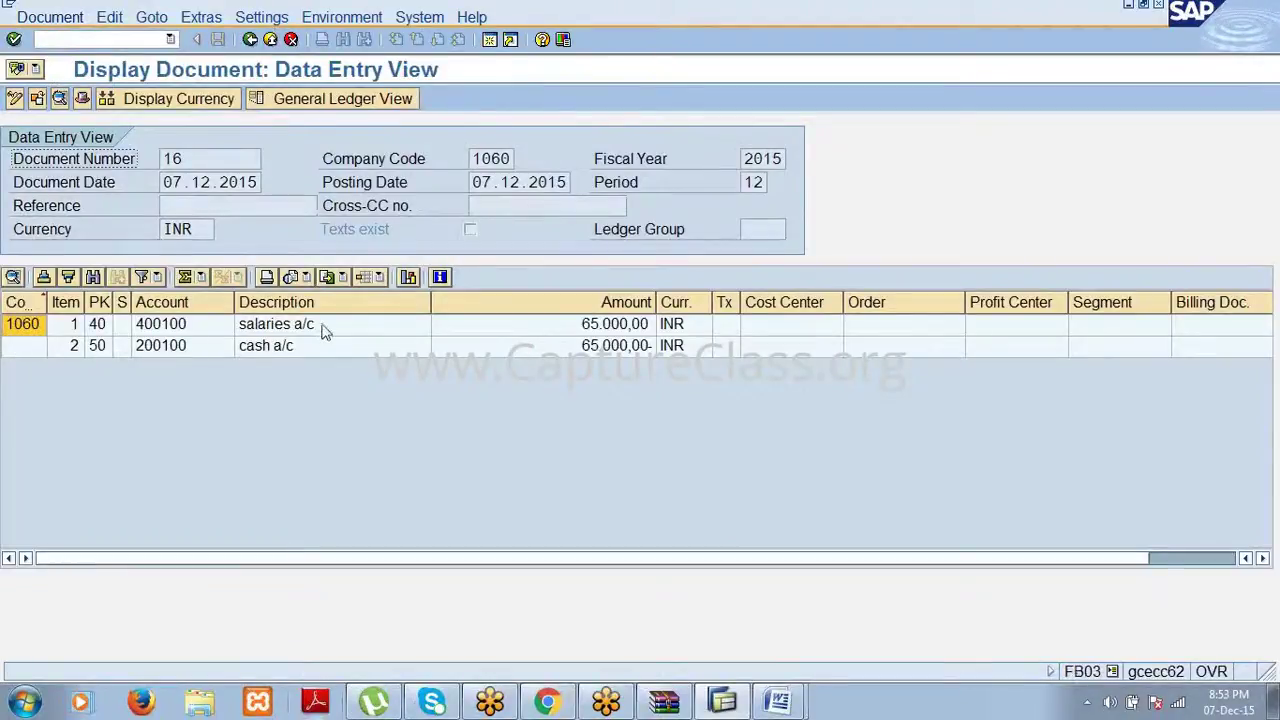
# Show document 16's lines in USD, 1.015,63 each, then open the Windows Start menu
pyautogui.click(316, 346)
pyautogui.click(612, 329)
pyautogui.click(603, 350)
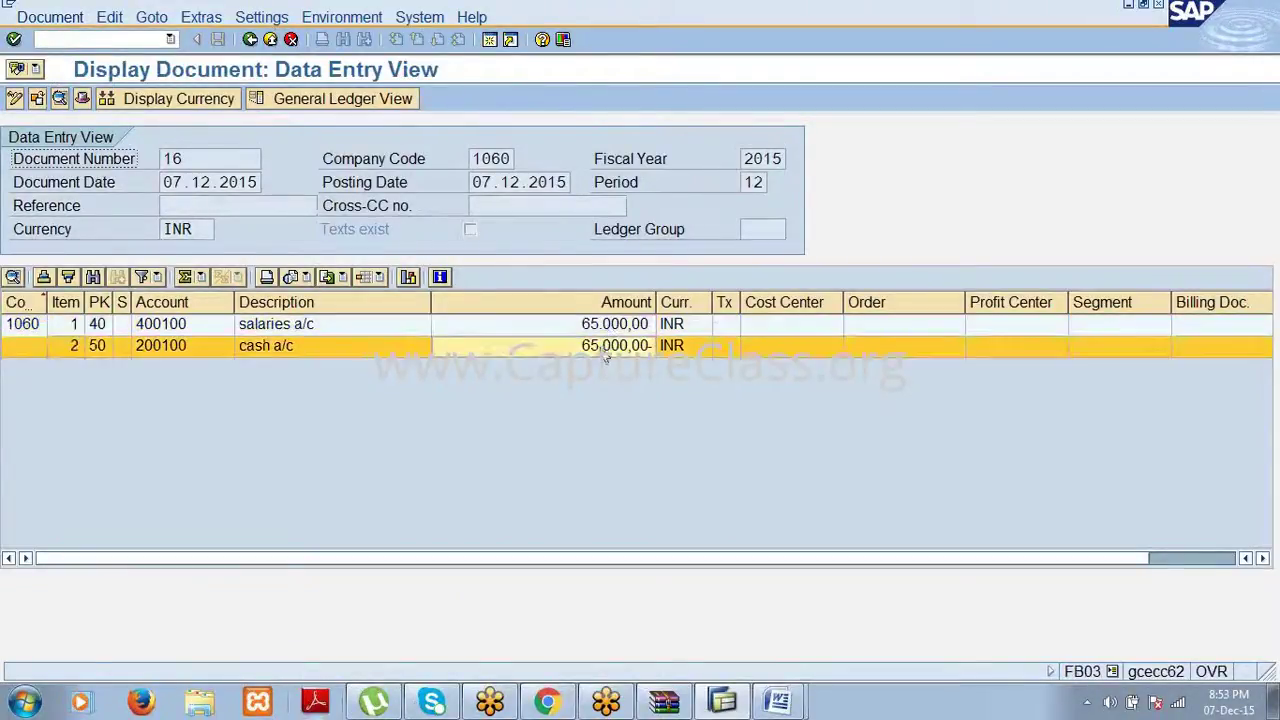
pyautogui.click(197, 106)
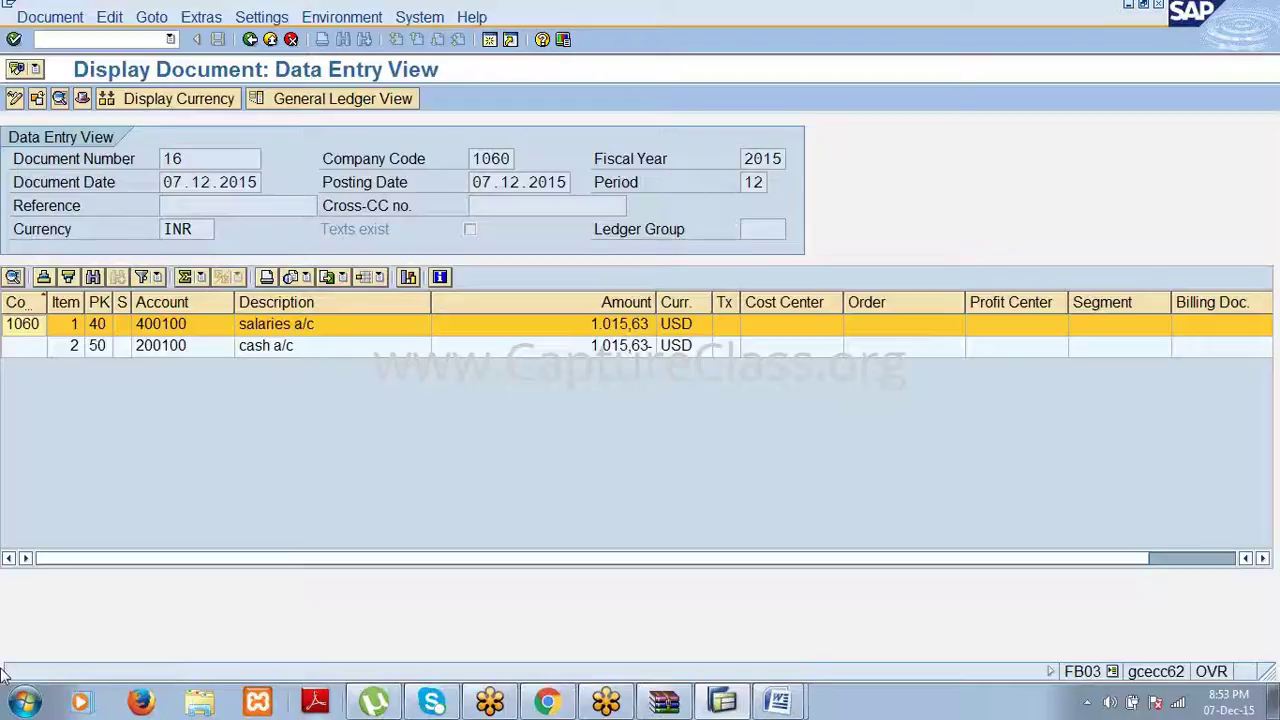
pyautogui.click(24, 701)
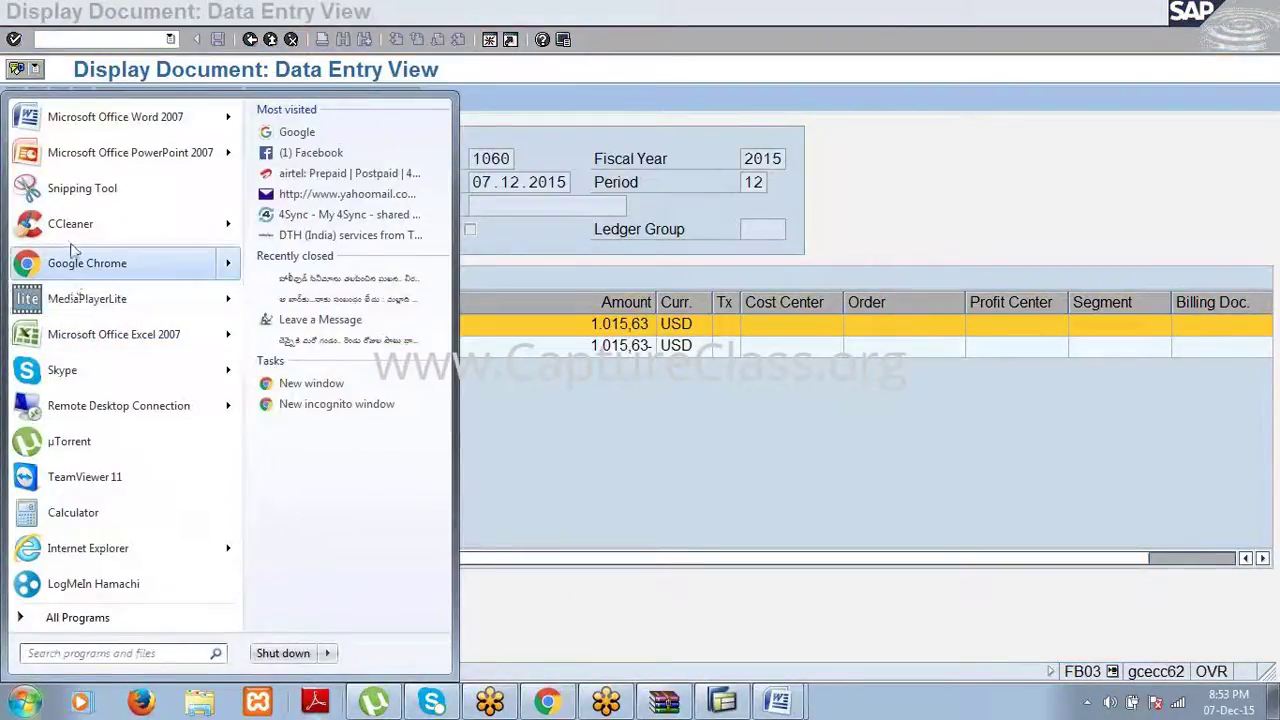
# Compute 65000 ÷ 64 = 1015.625 in Calculator, then close it and return to SAP
pyautogui.click(64, 512)
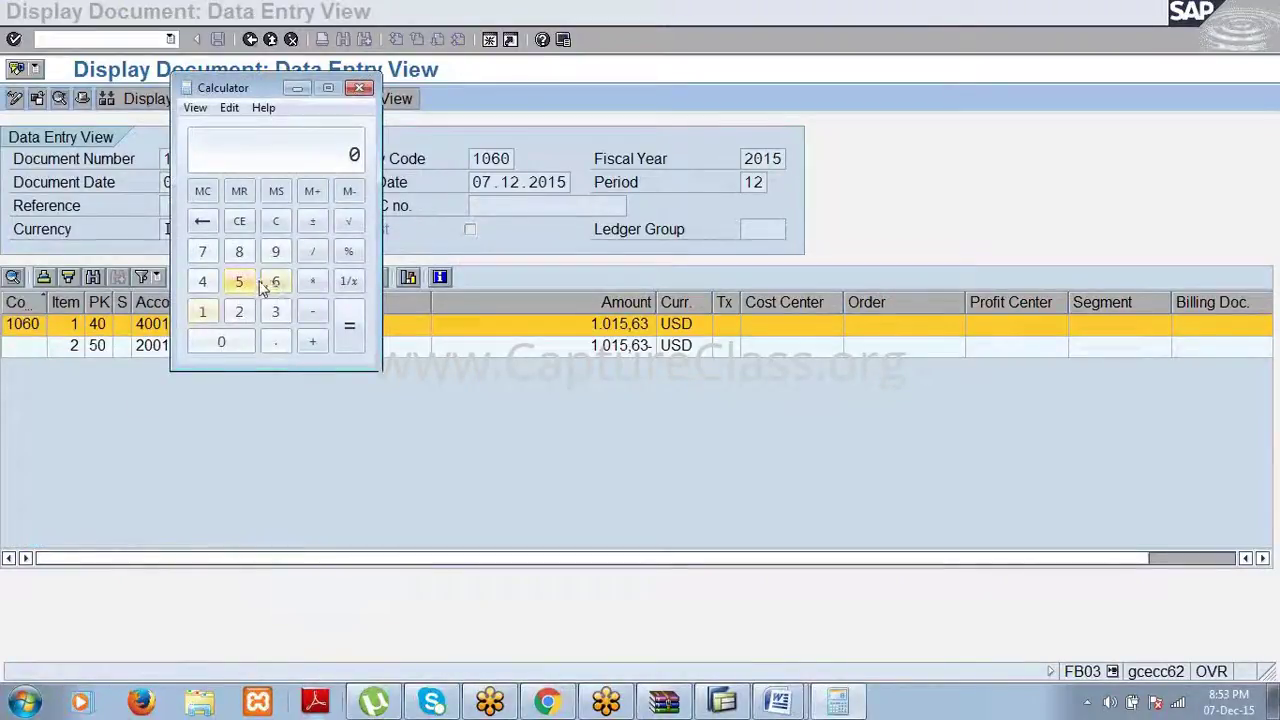
pyautogui.click(275, 281)
pyautogui.click(239, 281)
pyautogui.doubleClick(221, 342)
pyautogui.click(221, 342)
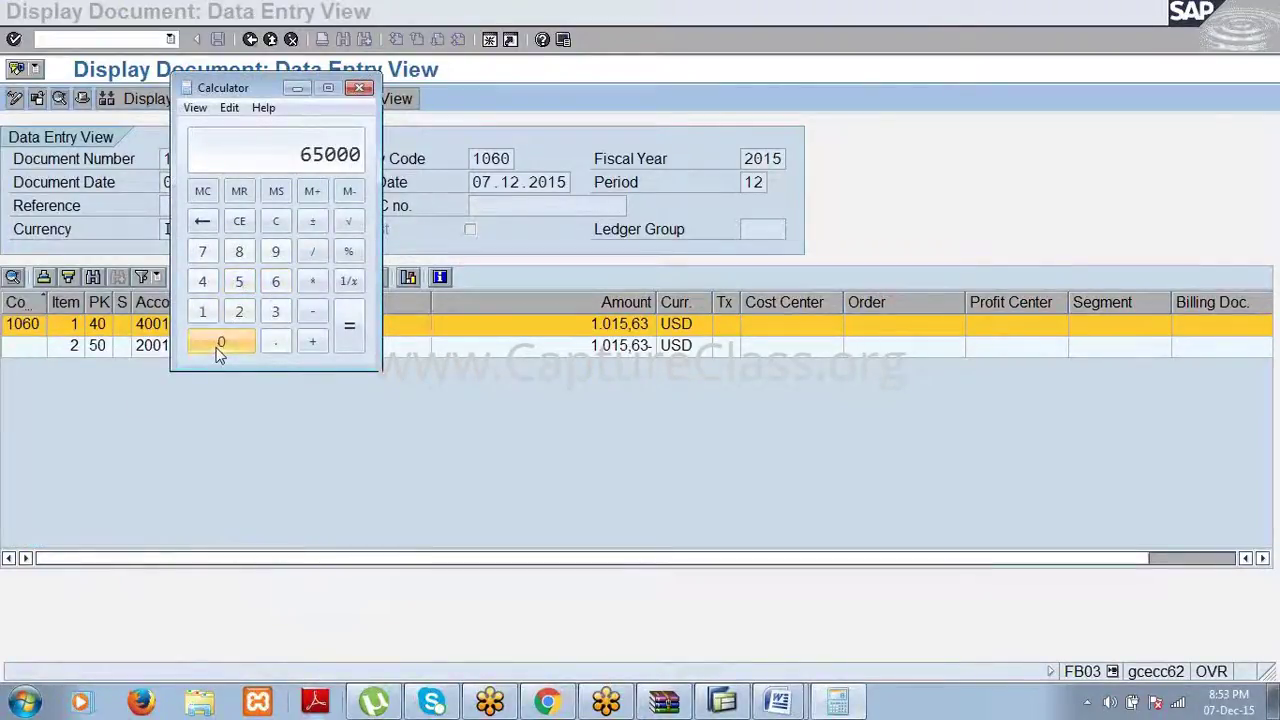
pyautogui.click(311, 251)
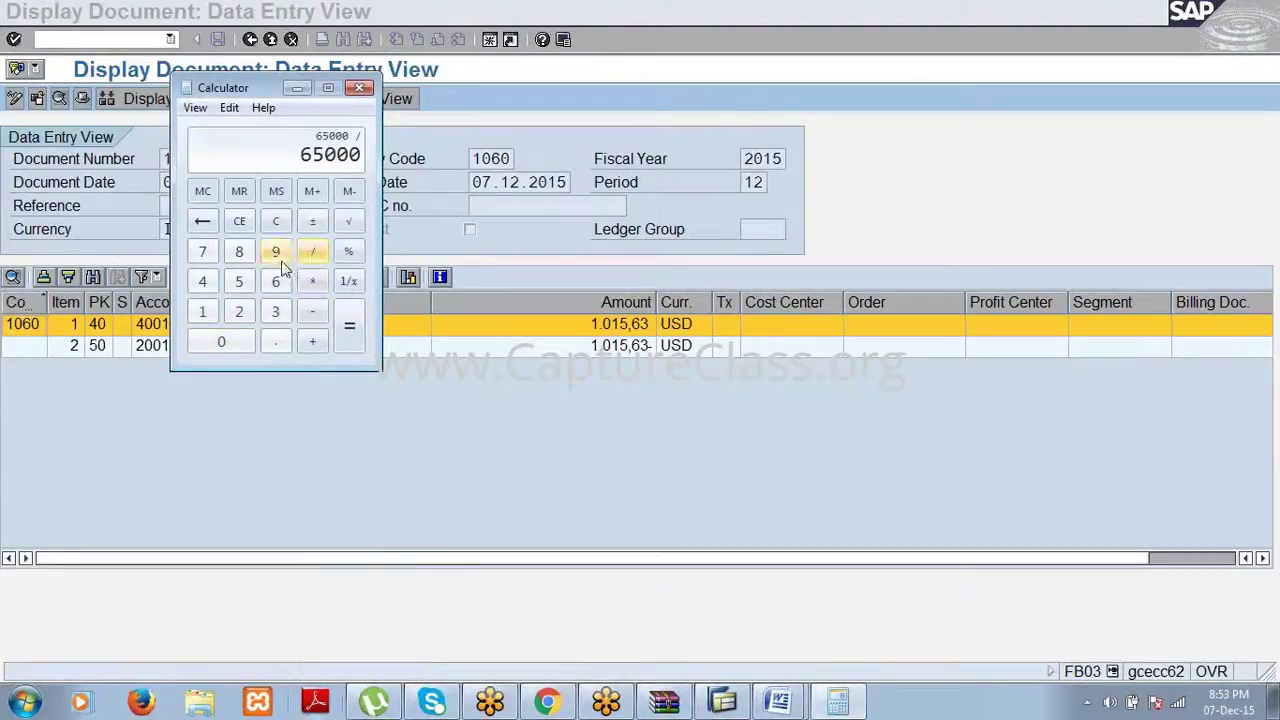
pyautogui.click(205, 285)
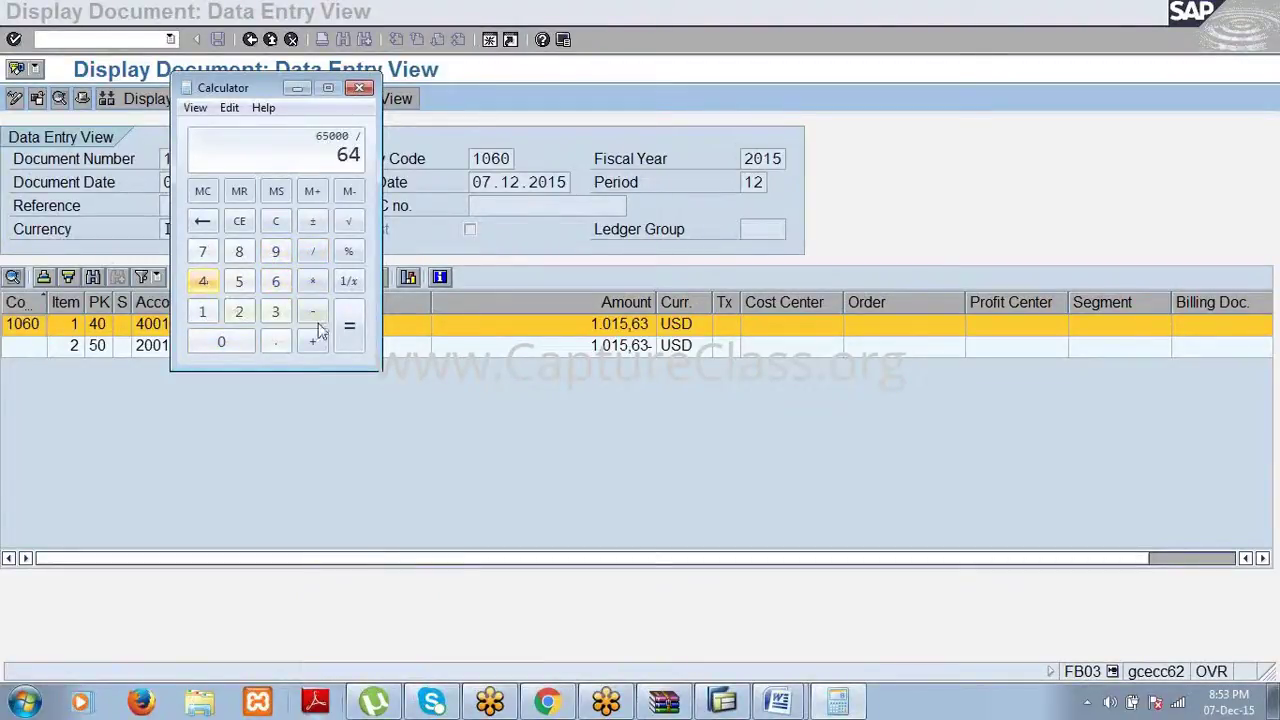
pyautogui.click(346, 336)
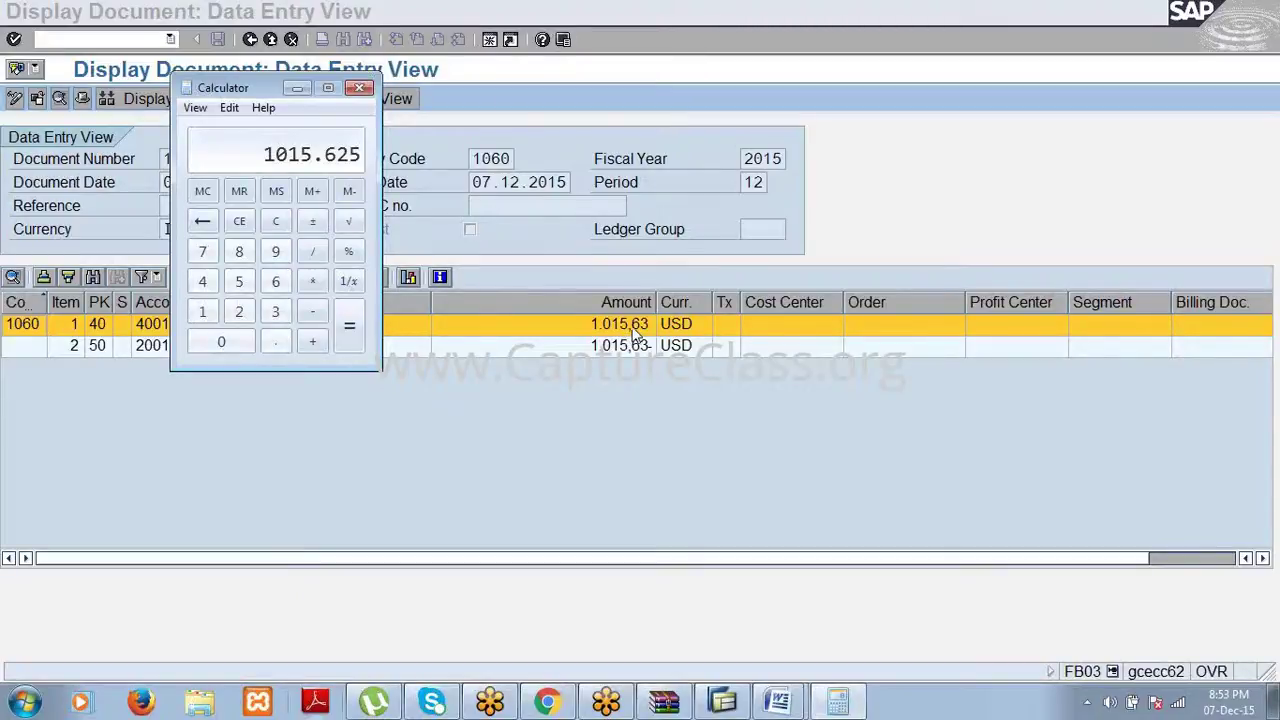
pyautogui.click(359, 88)
pyautogui.click(383, 404)
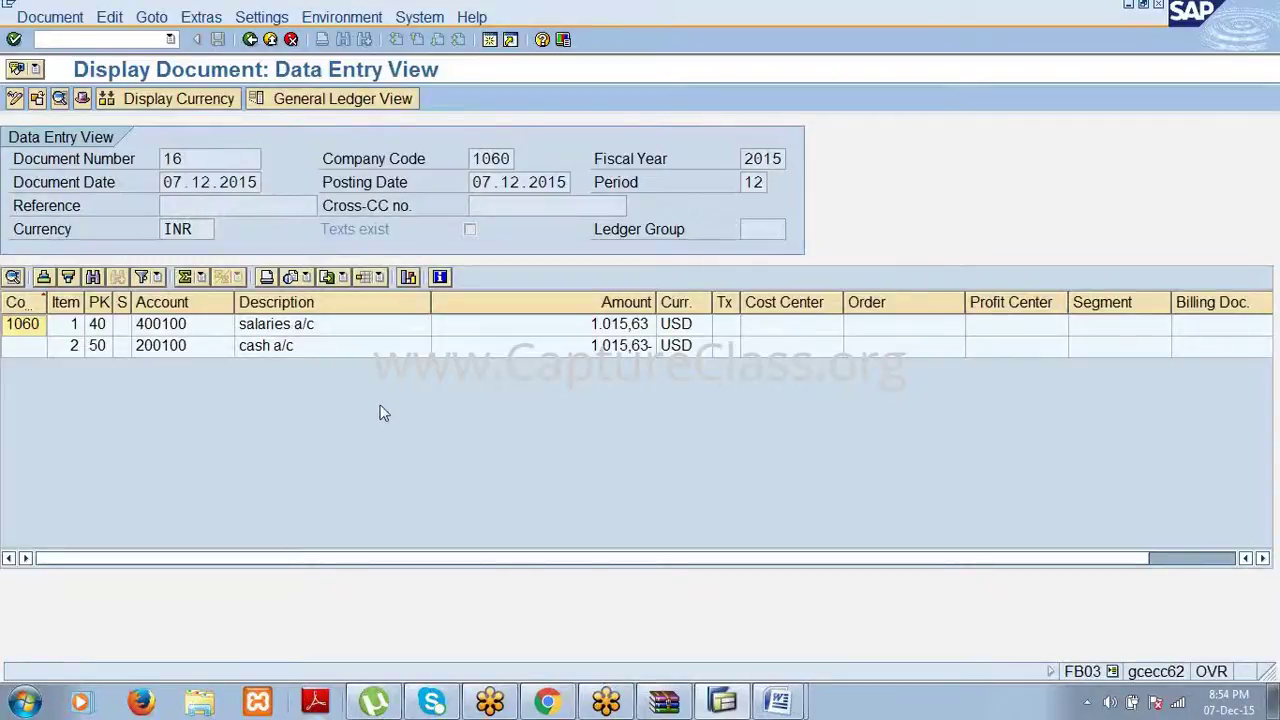
# List line items for cash account 200100, noting document 16 at 1.015,63- USD, then switch to the GENERAL LEDGER notes
pyautogui.click(132, 40)
pyautogui.write('/nfi')
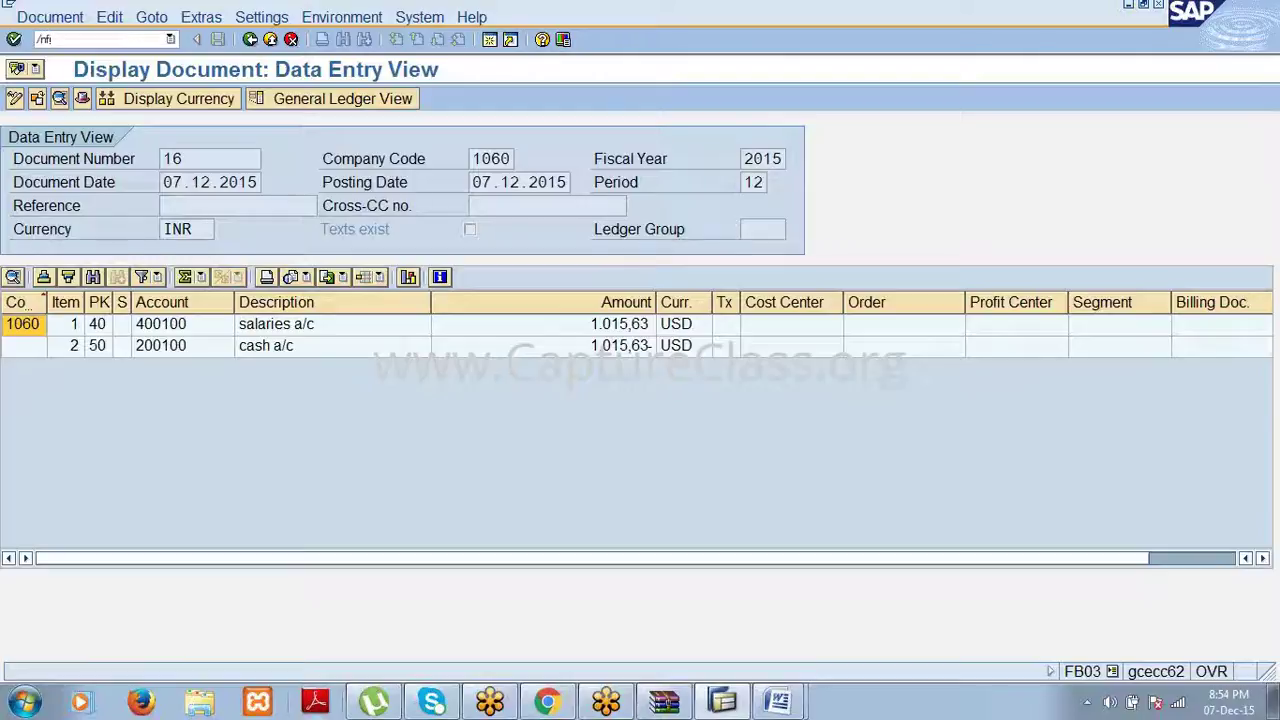
pyautogui.write('l3n')
pyautogui.press('Return')
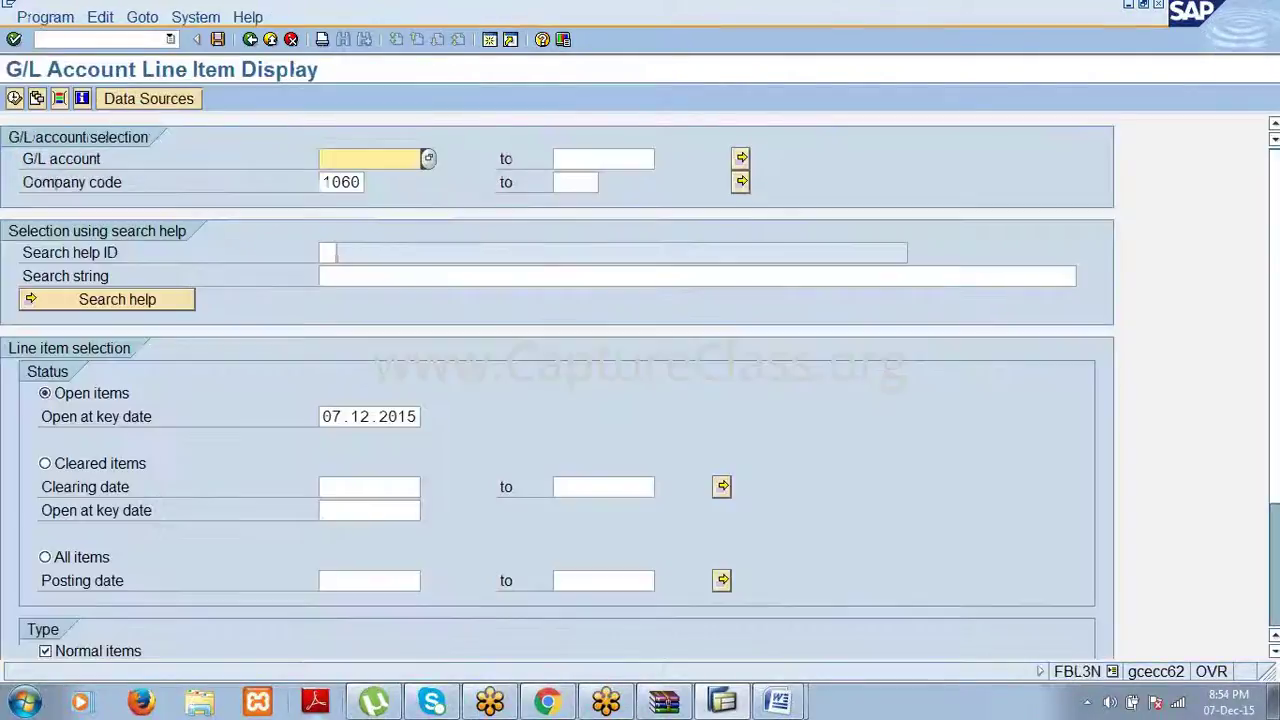
pyautogui.click(345, 160)
pyautogui.write('20')
pyautogui.click(348, 179)
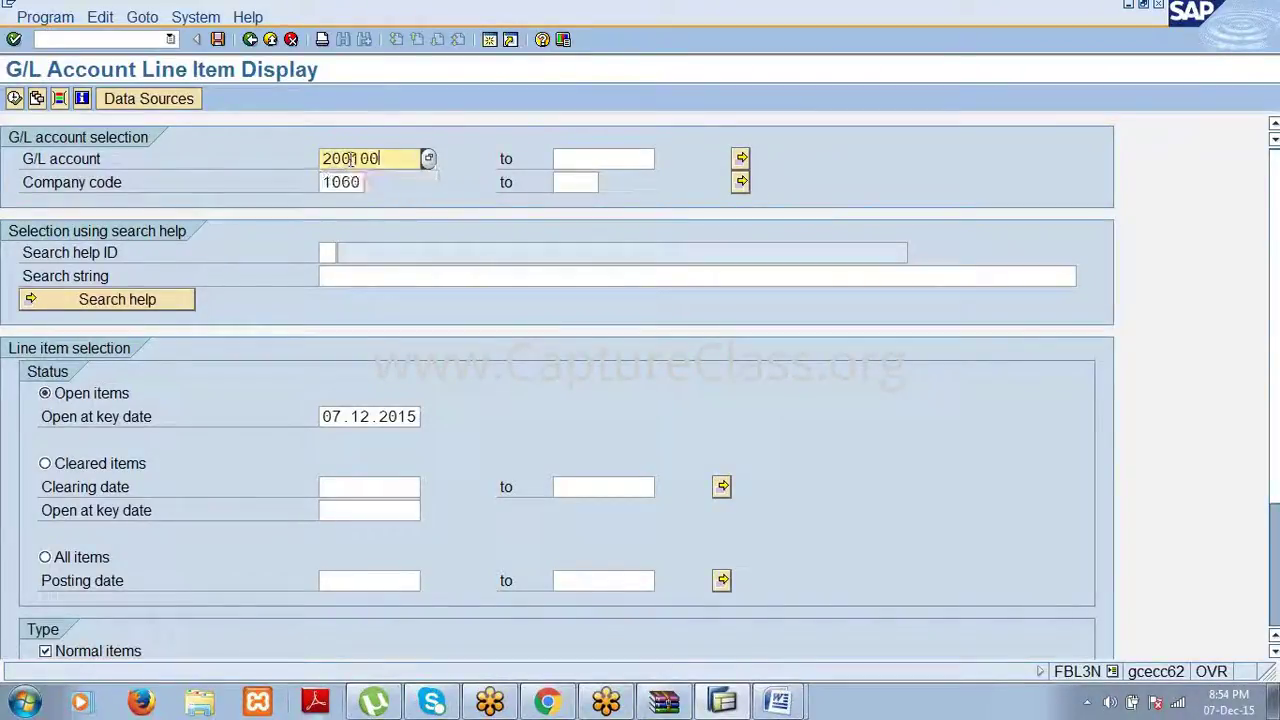
pyautogui.click(14, 98)
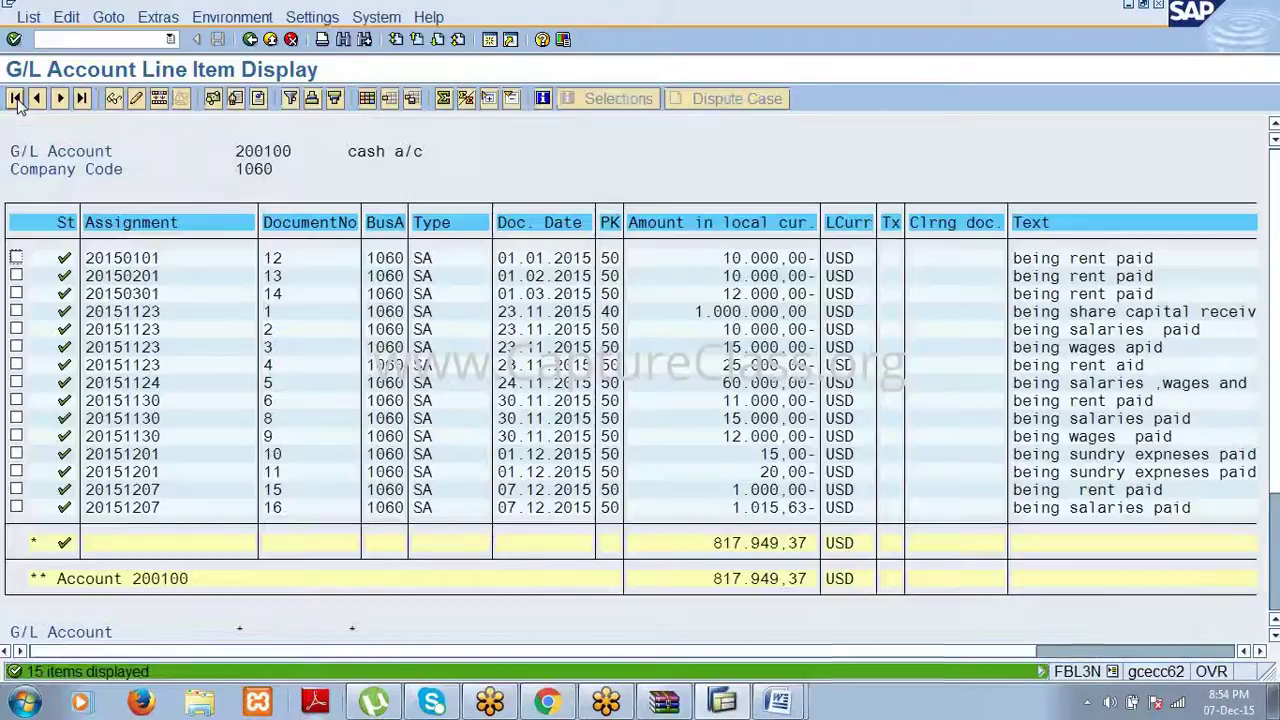
pyautogui.click(738, 507)
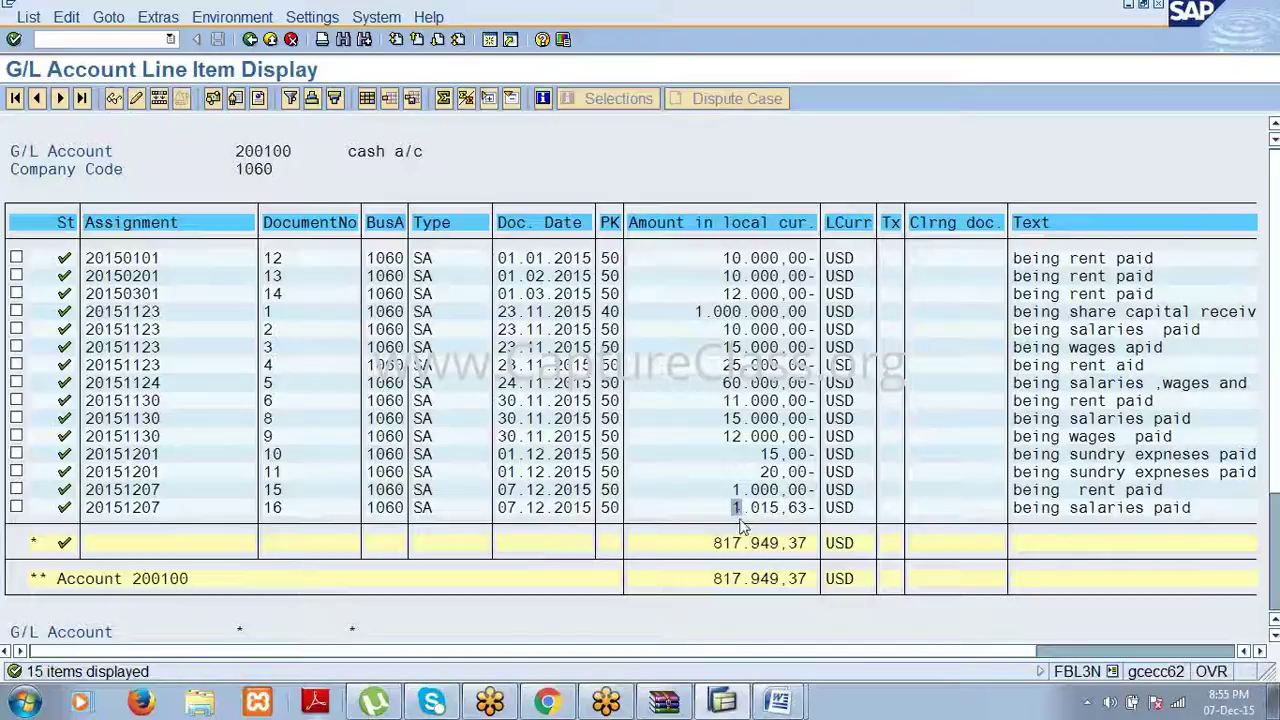
pyautogui.click(779, 702)
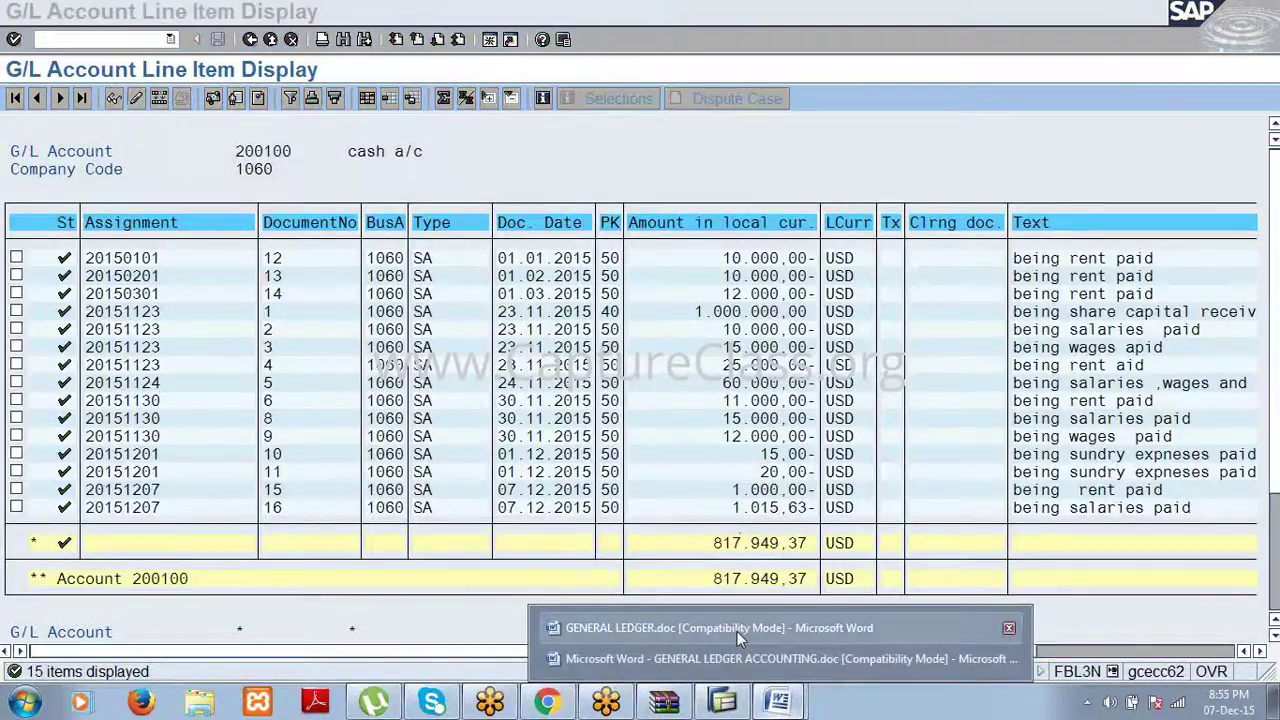
pyautogui.click(737, 631)
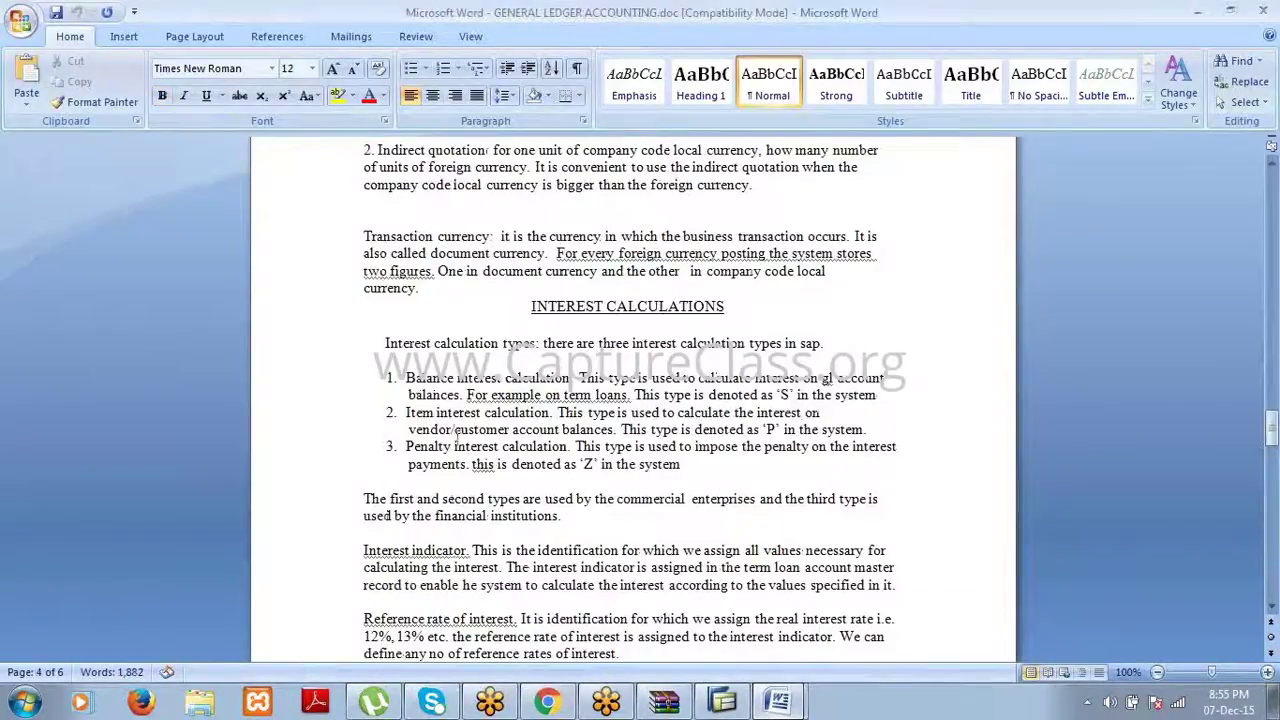
# Minimize the GENERAL LEDGER ACCOUNTING document and bring up the GENERAL LEDGER notes
pyautogui.scroll(-5, 456, 438)
pyautogui.scroll(-10, 456, 438)
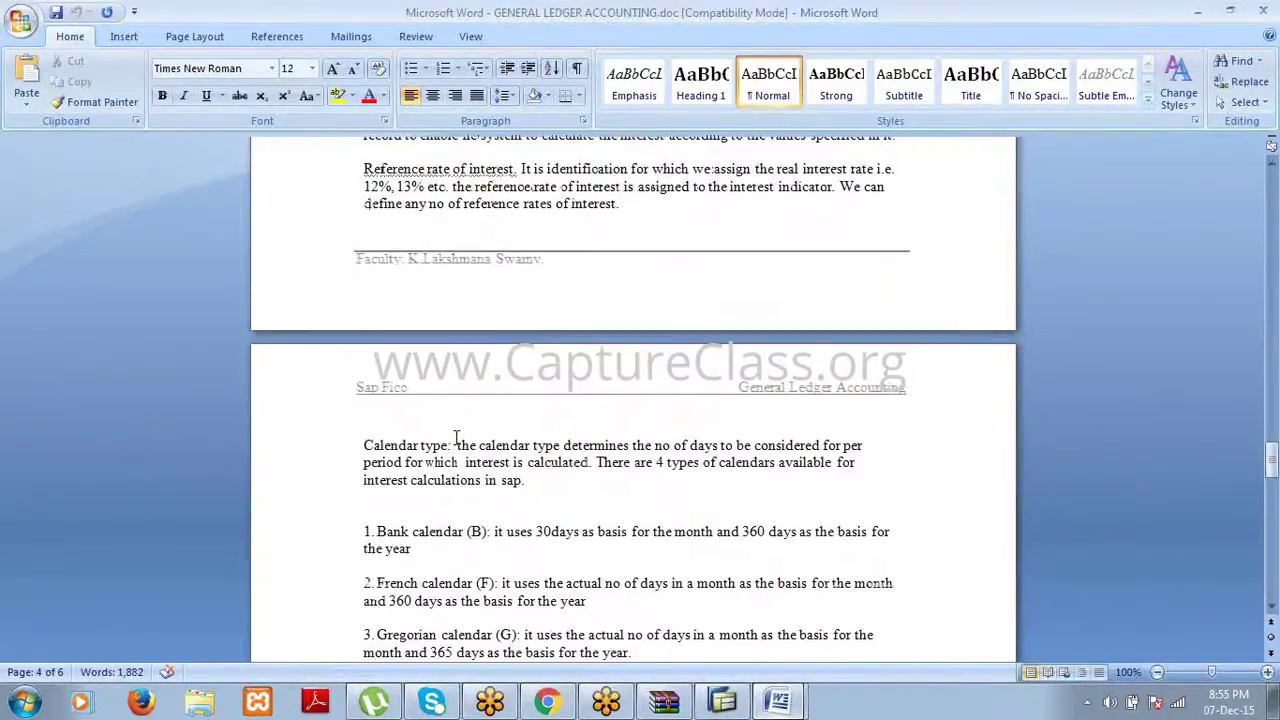
pyautogui.click(1200, 10)
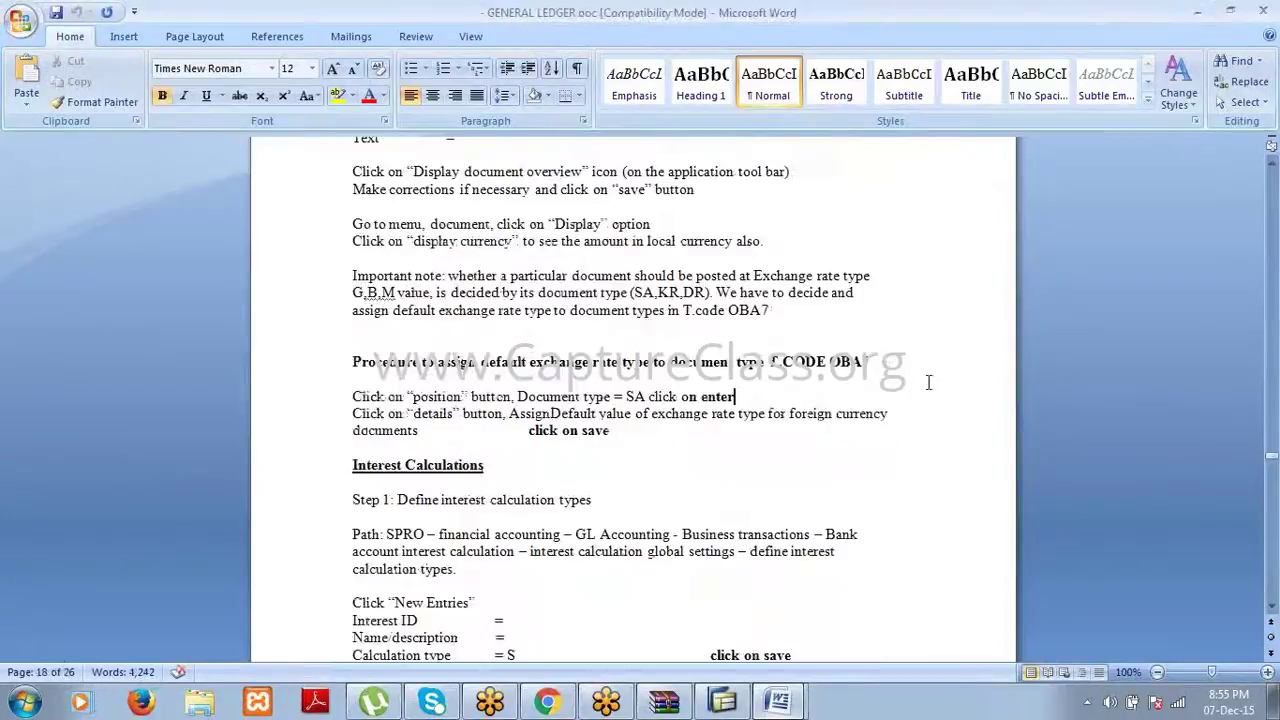
pyautogui.moveTo(778, 702)
pyautogui.click(739, 633)
# Highlight the note that document type decides the default exchange rate type, assigned in OBA7
pyautogui.click(448, 280)
pyautogui.moveTo(448, 280); pyautogui.dragTo(872, 280)
pyautogui.click(437, 297)
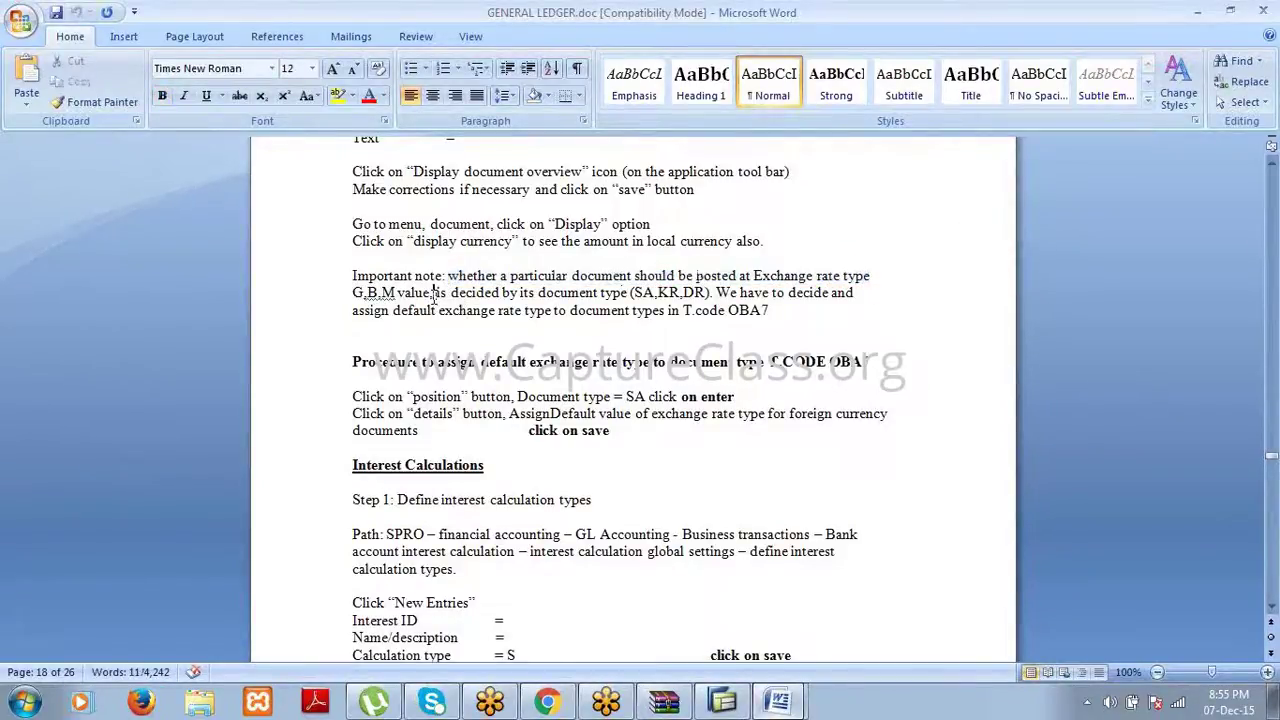
pyautogui.moveTo(437, 295); pyautogui.dragTo(716, 306)
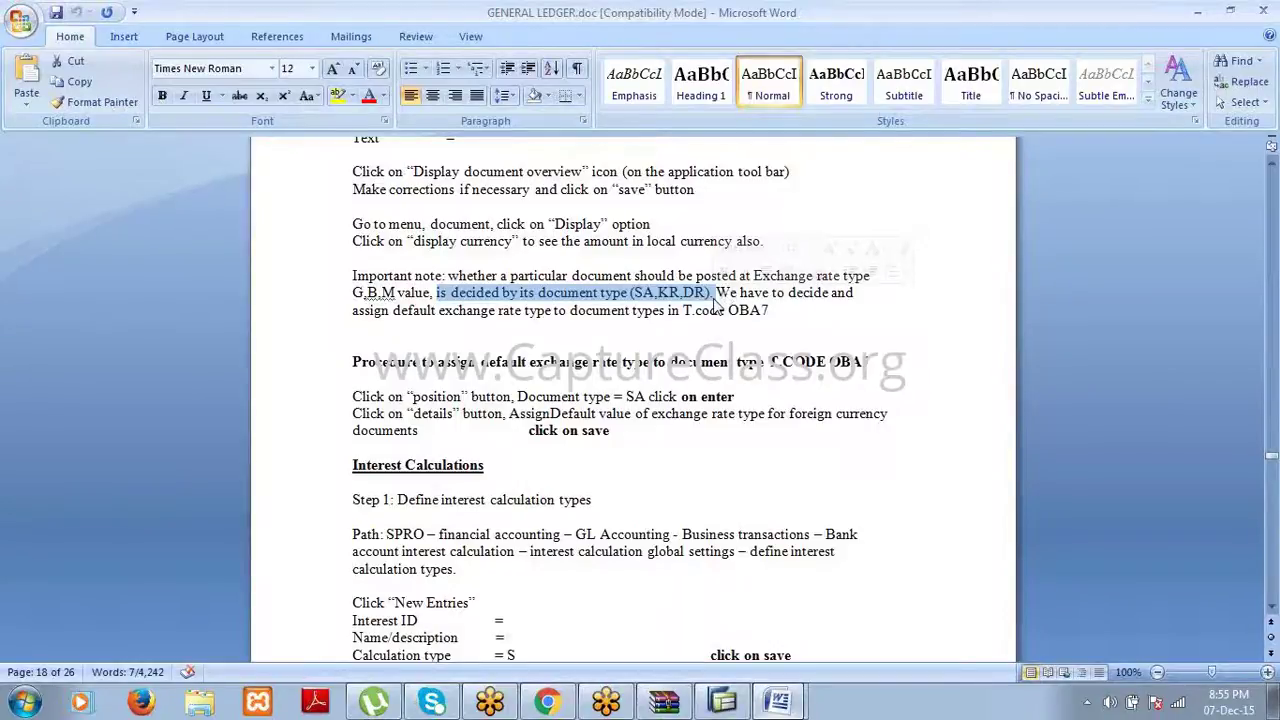
pyautogui.moveTo(393, 310); pyautogui.dragTo(768, 316)
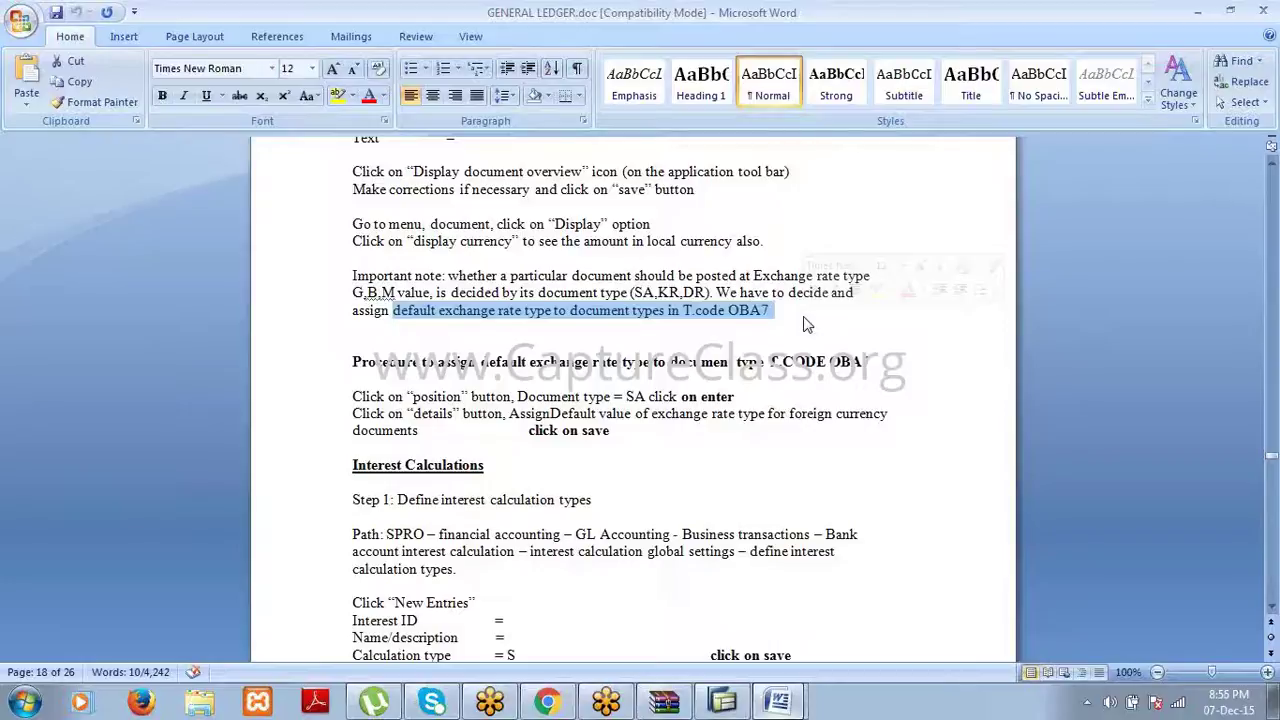
pyautogui.click(786, 316)
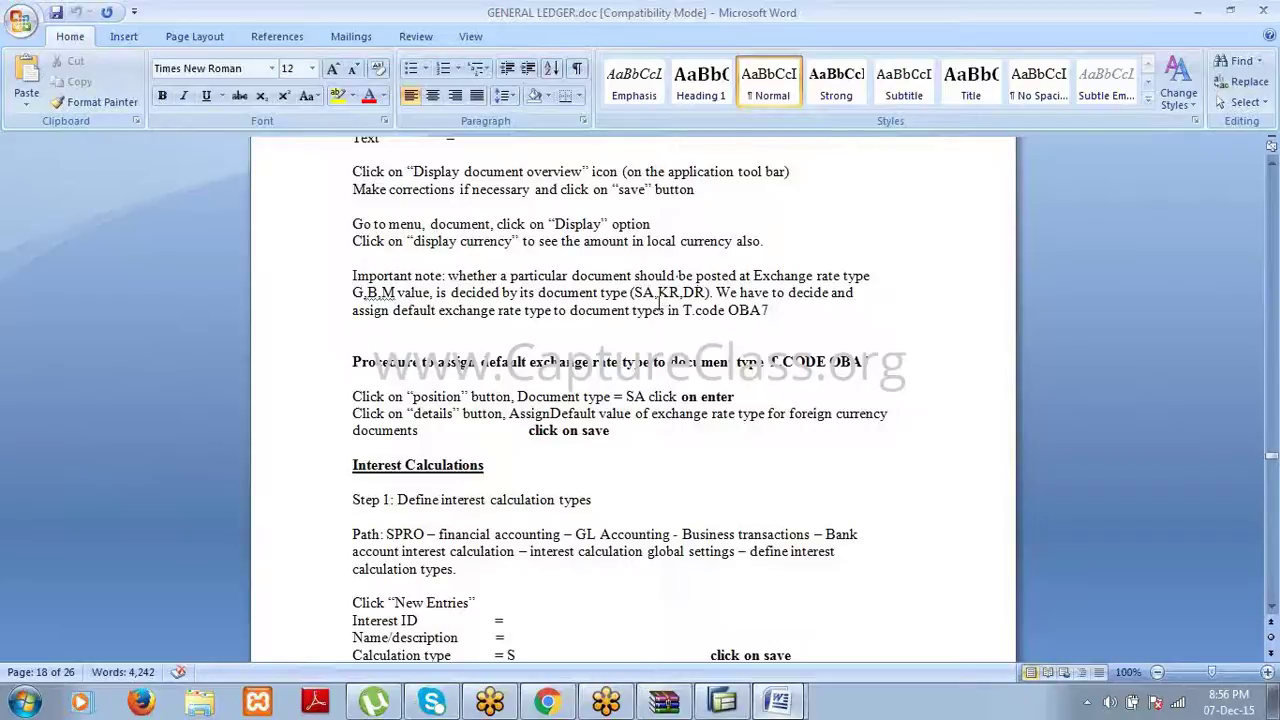
# Scroll the notes to Interest Calculations, starting with calculation types and T.code OBAA
pyautogui.click(673, 457)
pyautogui.scroll(-3, 673, 457)
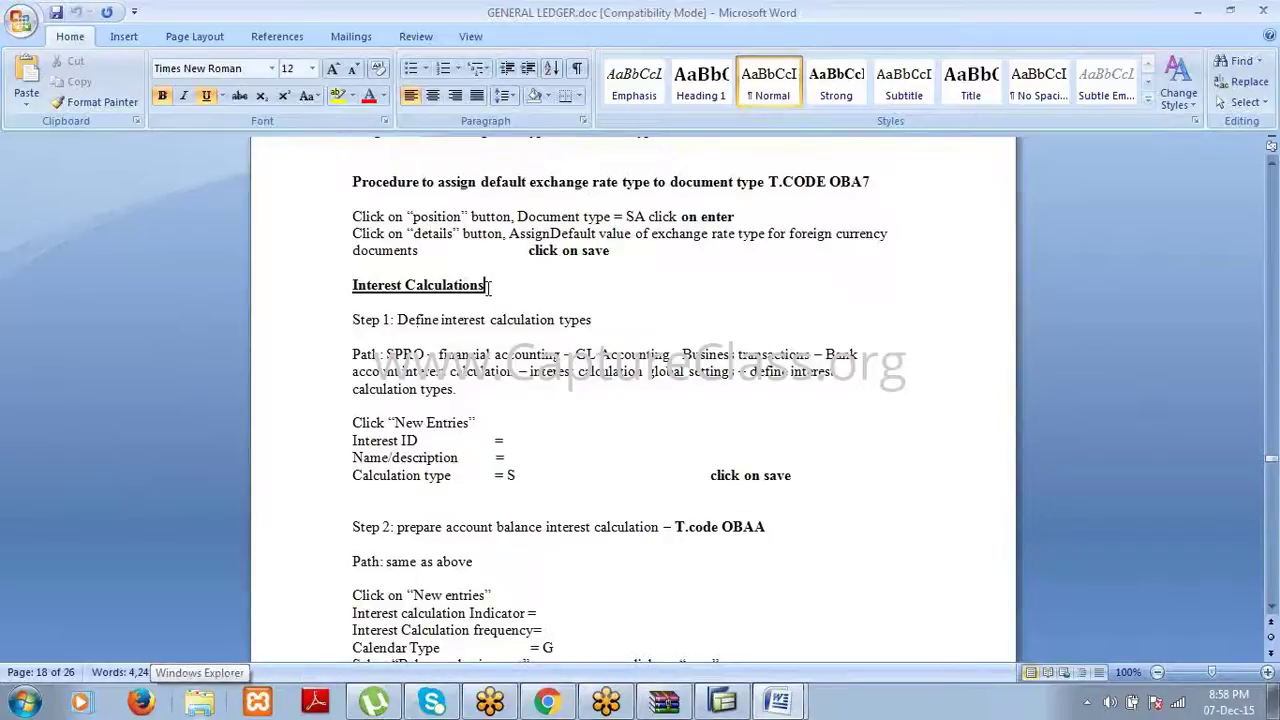
# Minimize the Word GENERAL LEDGER notes and the SAP line item report to show the desktop
pyautogui.click(1197, 12)
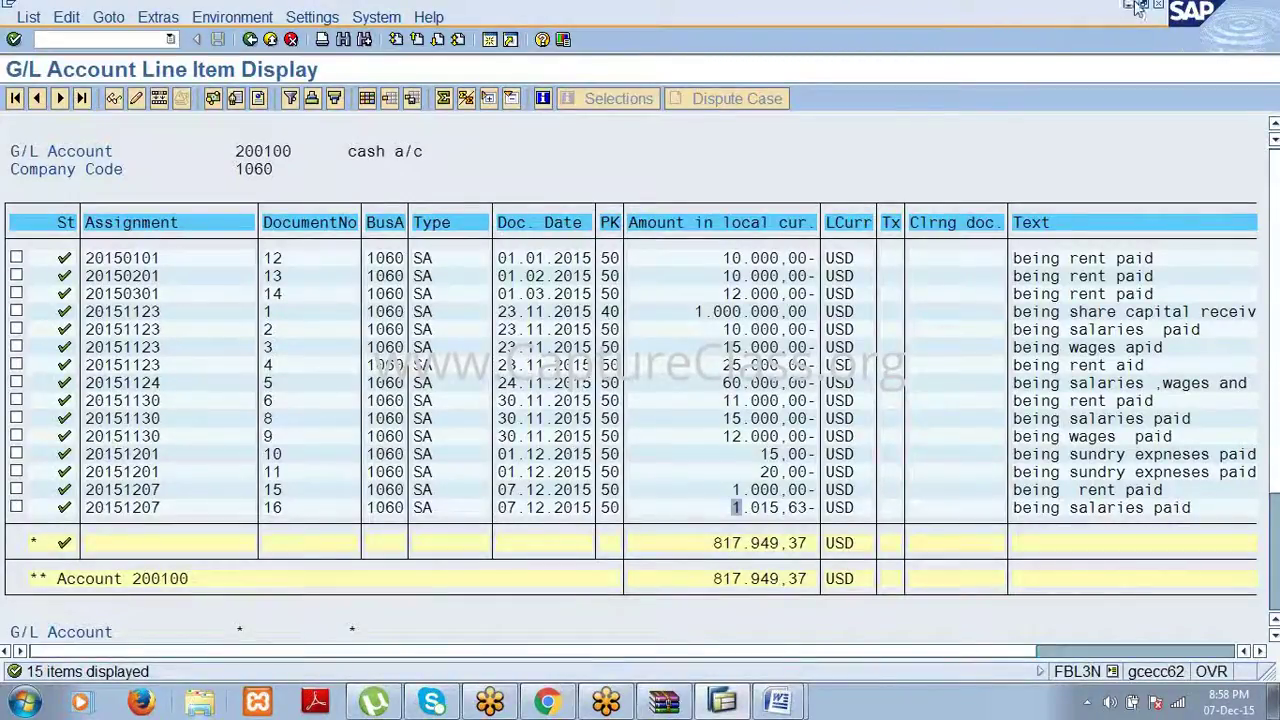
pyautogui.click(1128, 5)
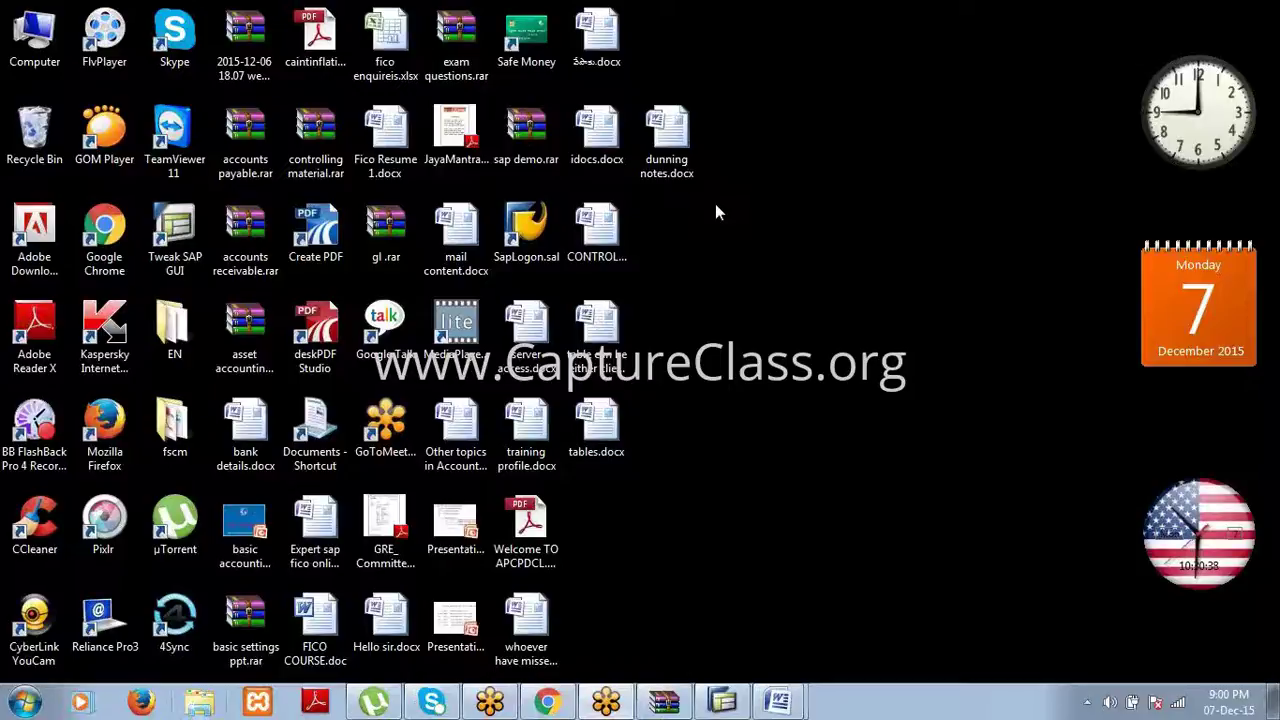
# Restore GENERAL LEDGER.doc and highlight 'Step 1: Define interest calculation types' under Interest Calculations
pyautogui.click(778, 702)
pyautogui.click(771, 632)
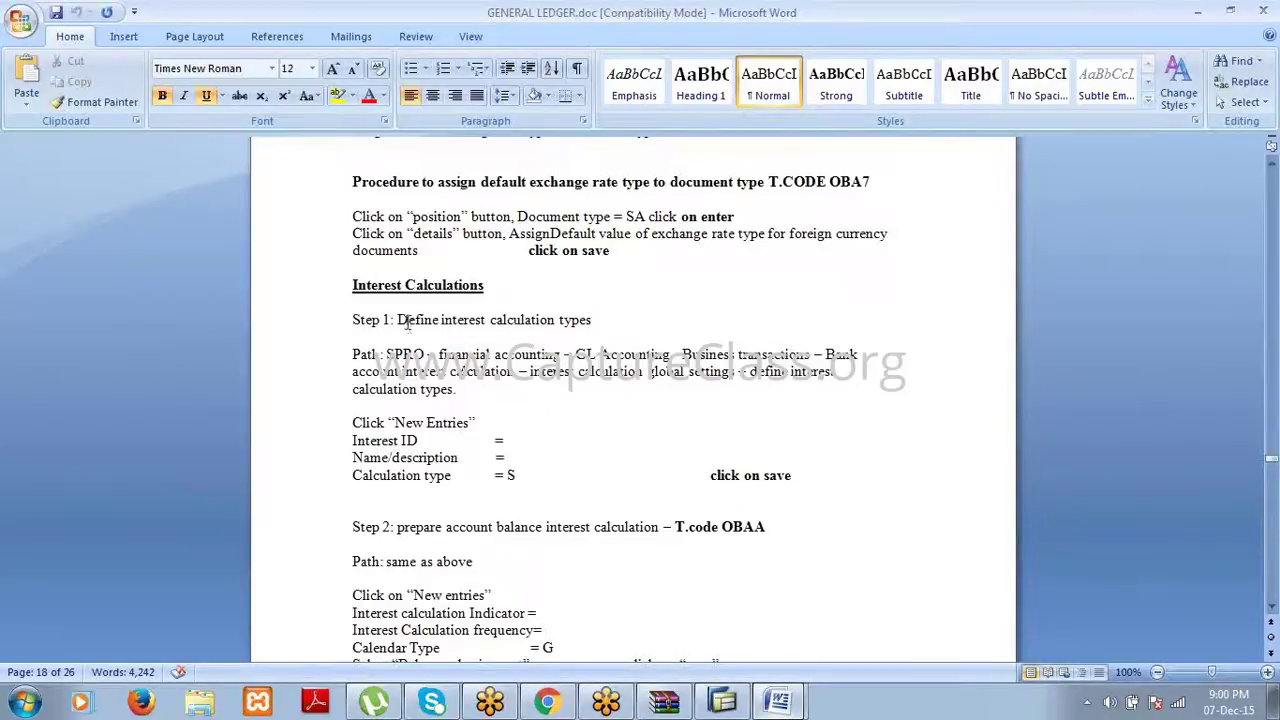
pyautogui.moveTo(391, 321); pyautogui.dragTo(604, 334)
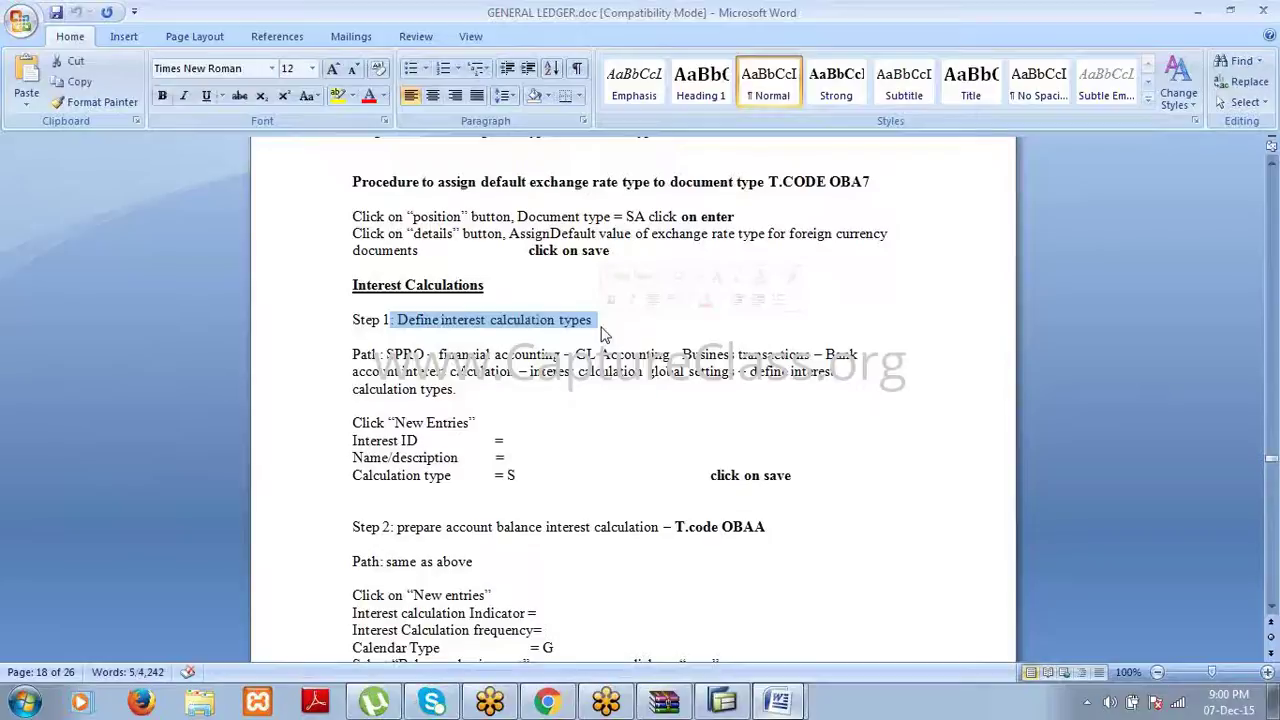
# Open INTEREST CALCULATION.ppt from the gl folder of the gl.rar archive
pyautogui.click(1198, 12)
pyautogui.doubleClick(386, 232)
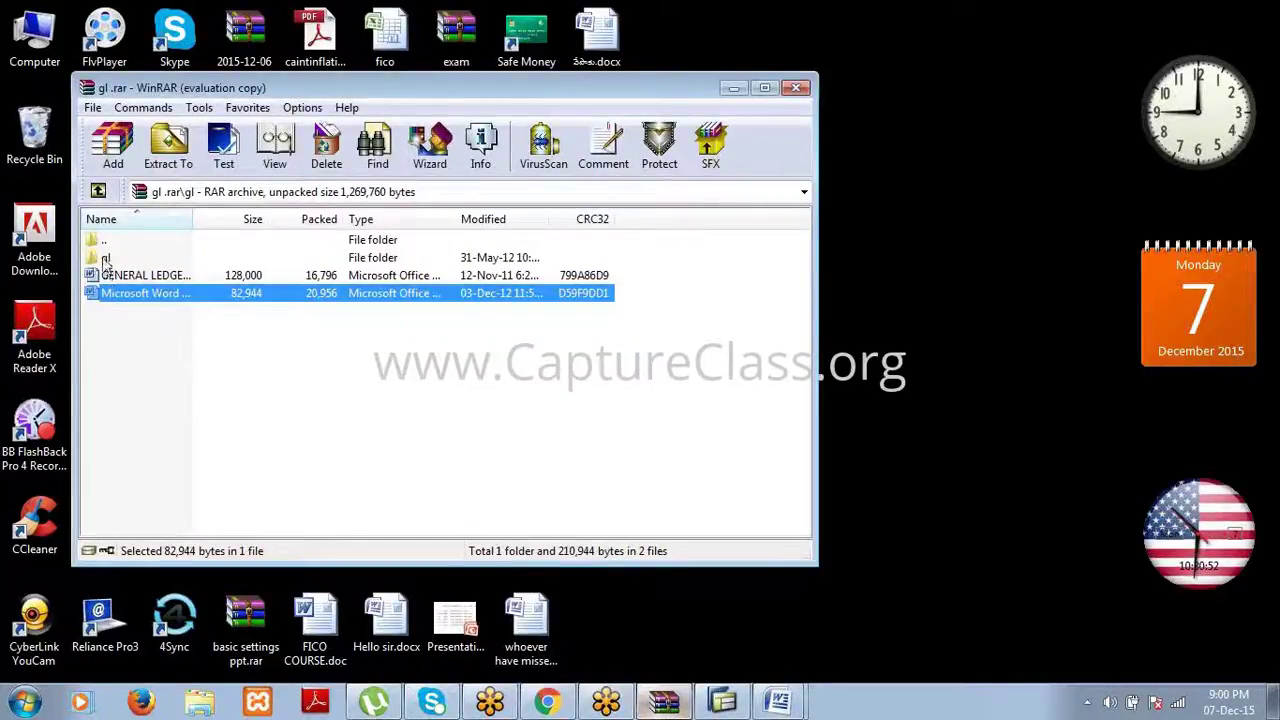
pyautogui.doubleClick(105, 258)
pyautogui.click(126, 331)
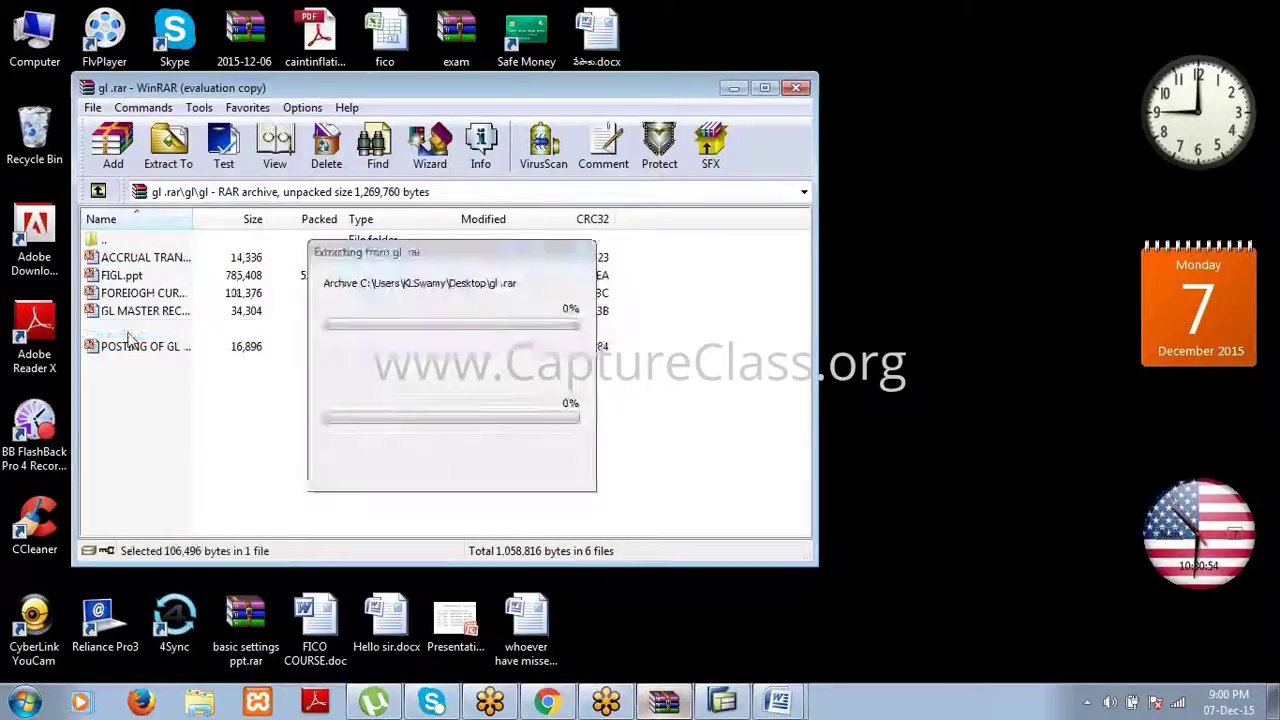
pyautogui.doubleClick(127, 331)
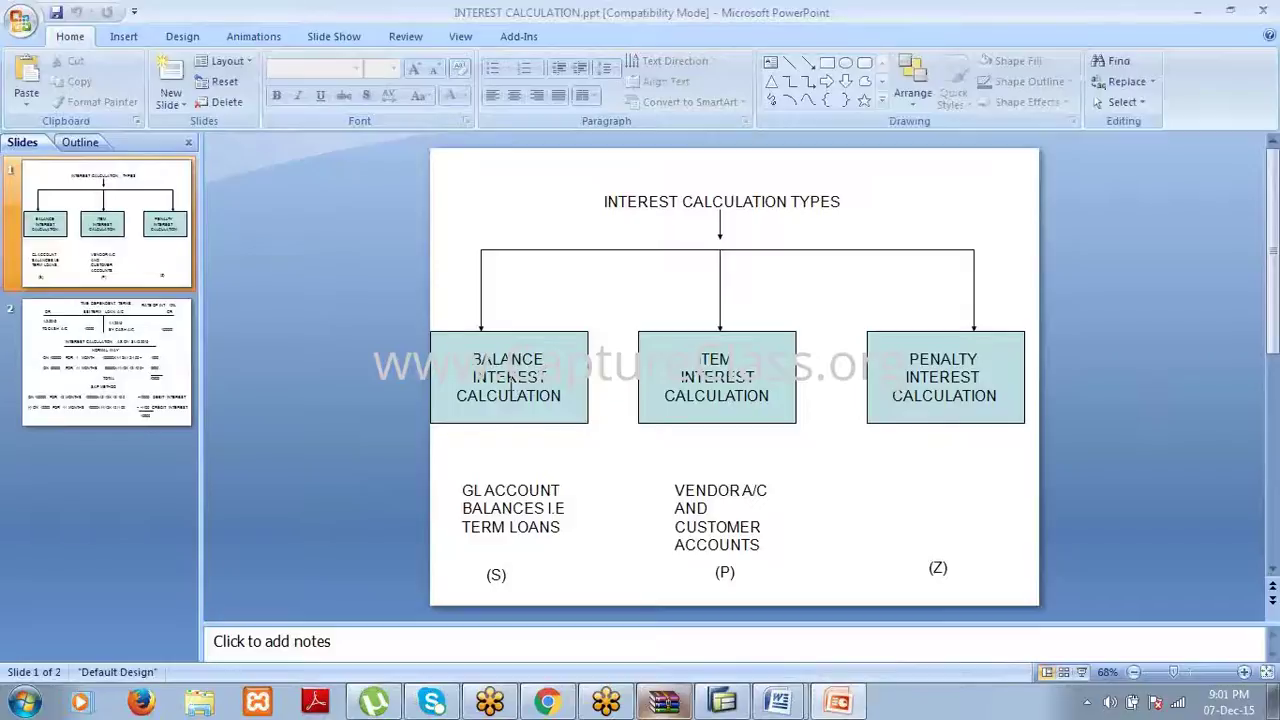
pyautogui.click(708, 380)
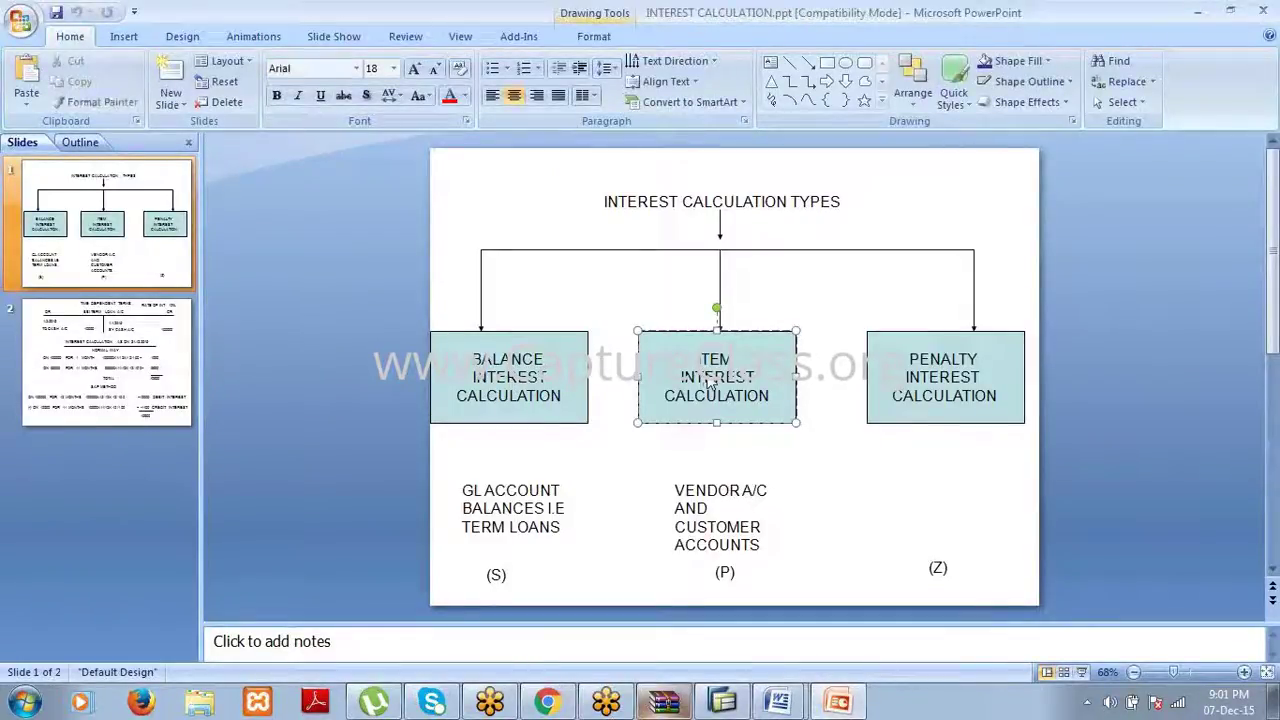
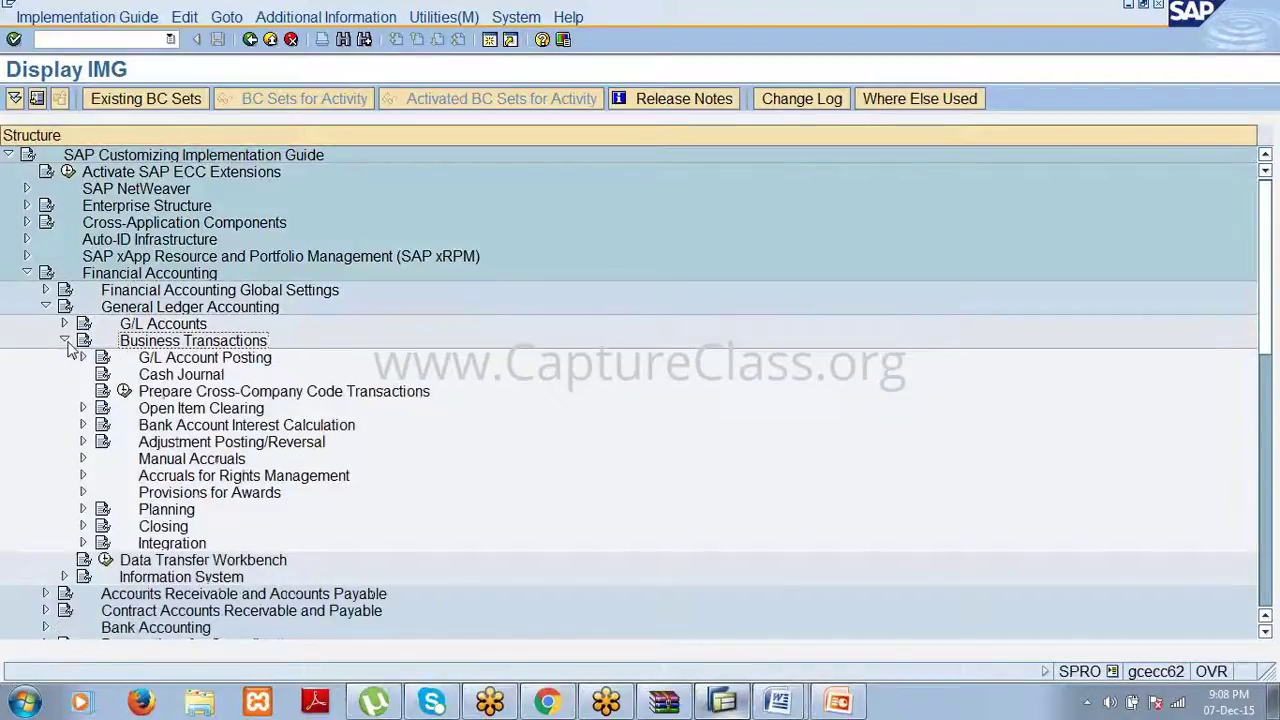
# Run Define Interest Calculation Types under Interest Calculation Global Settings and start New Entries
pyautogui.click(86, 426)
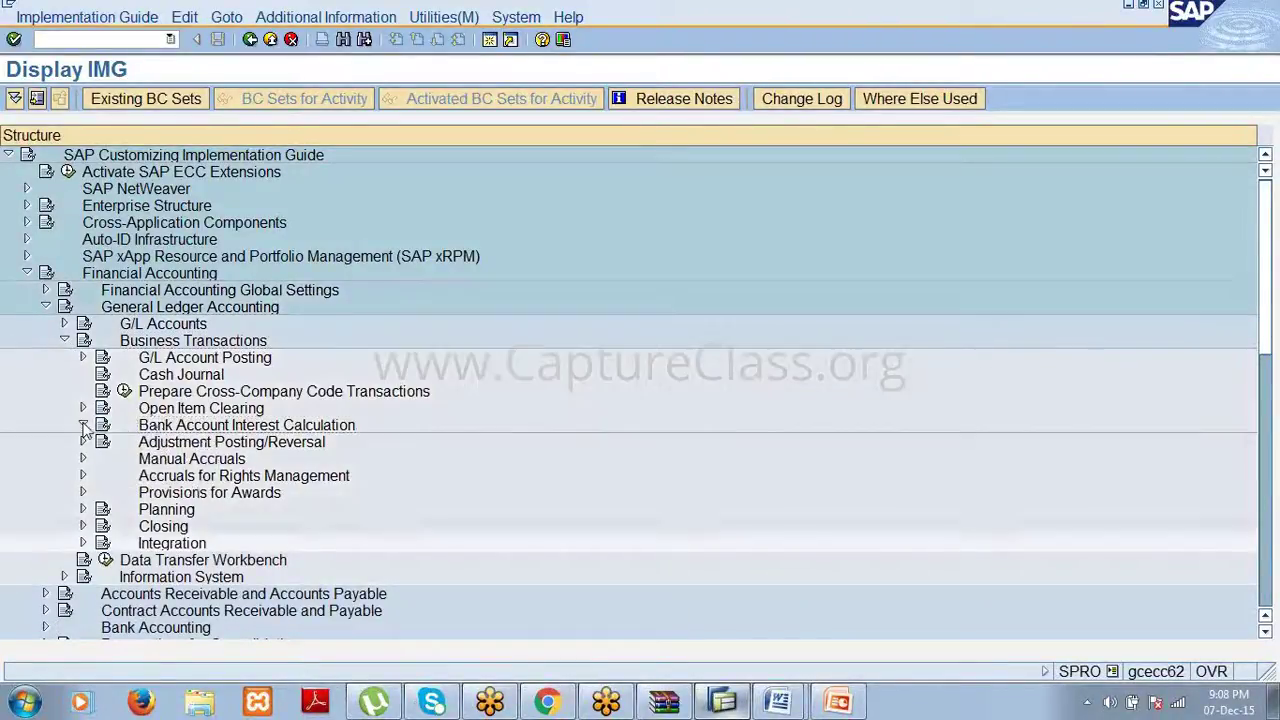
pyautogui.click(84, 426)
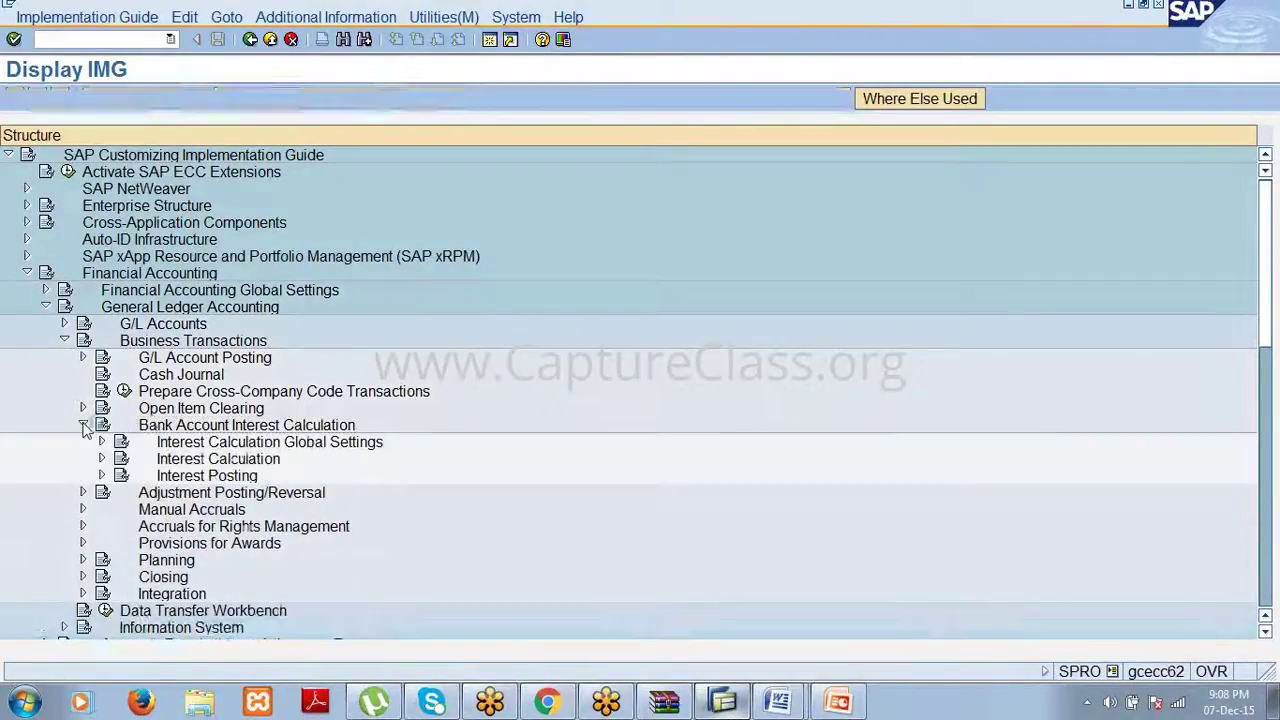
pyautogui.click(186, 447)
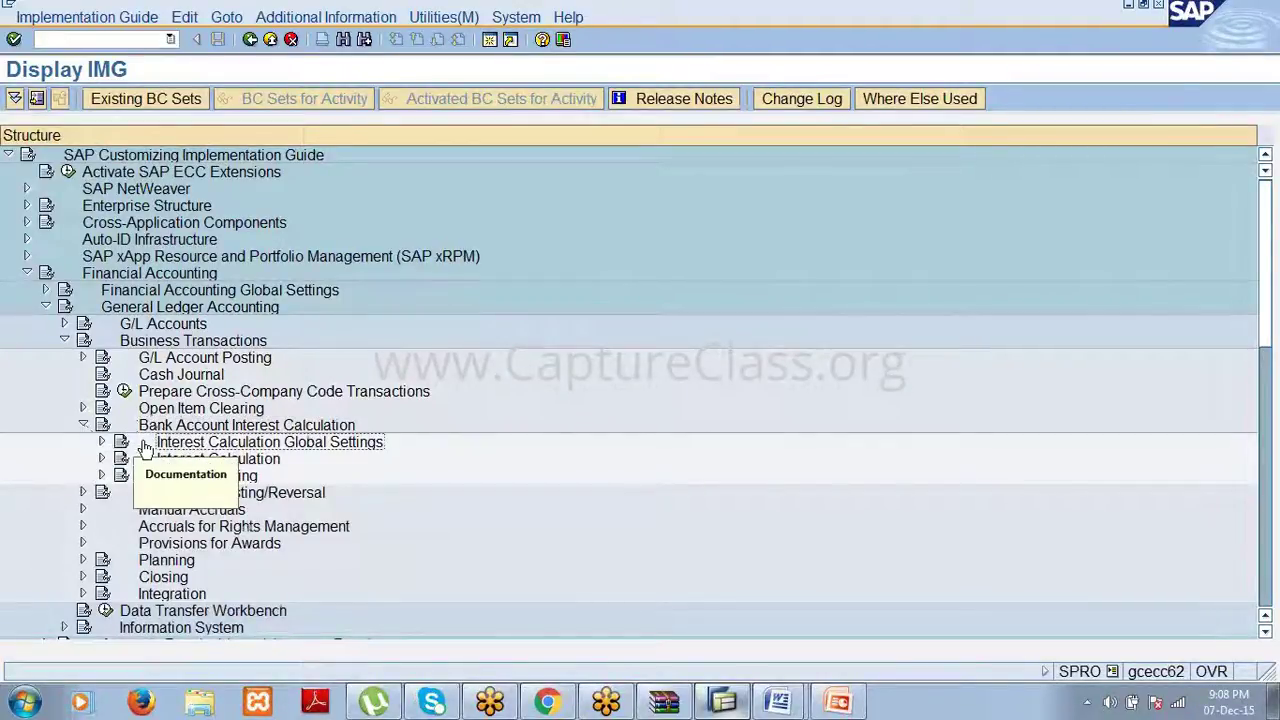
pyautogui.click(101, 442)
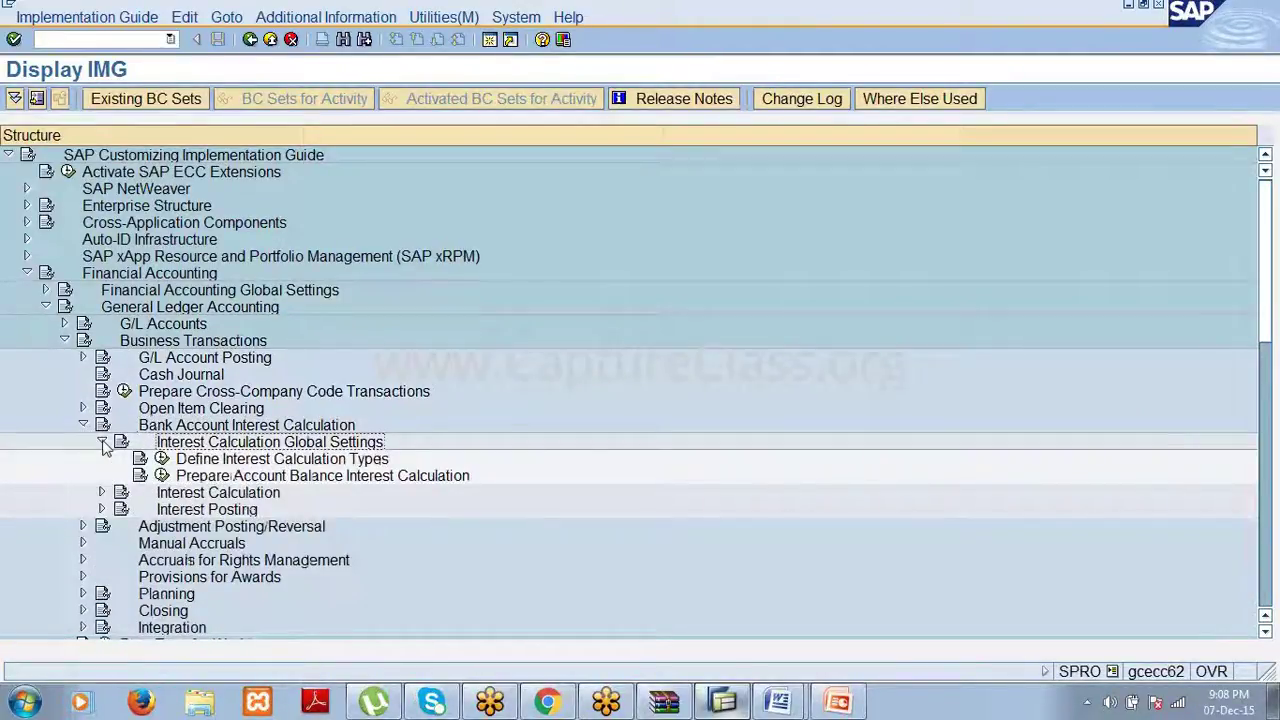
pyautogui.click(200, 462)
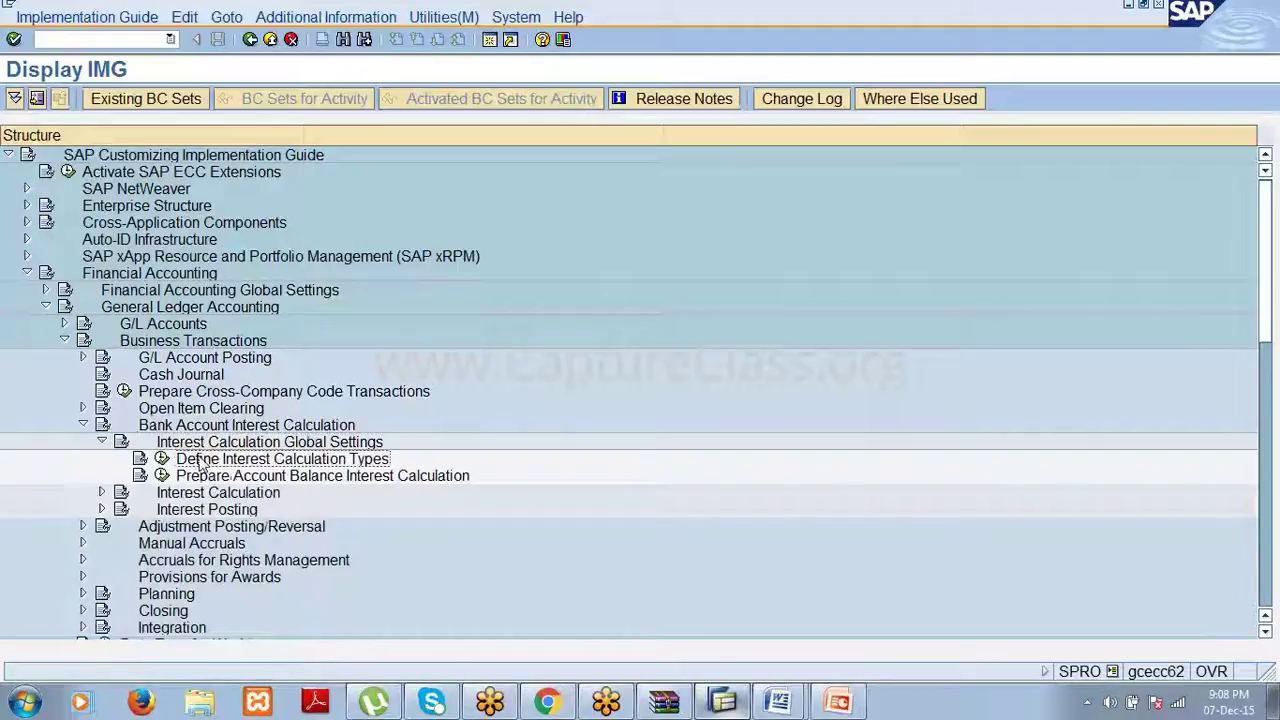
pyautogui.click(160, 458)
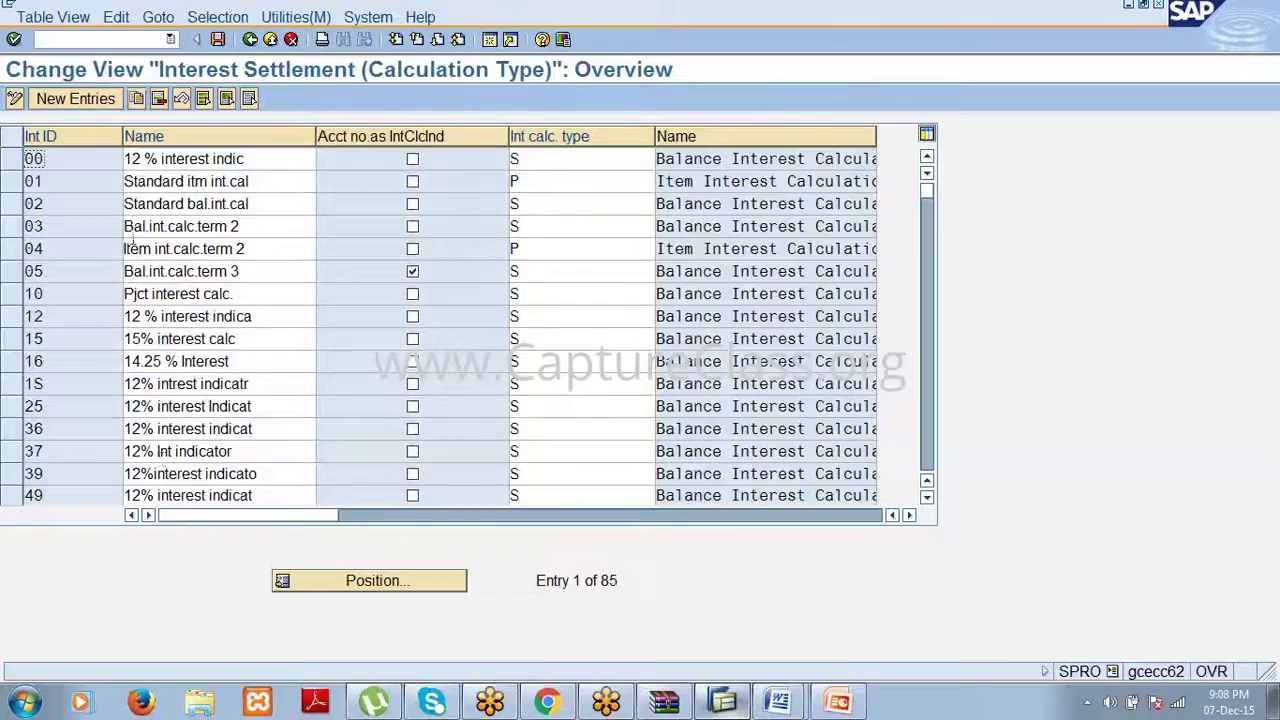
pyautogui.click(104, 104)
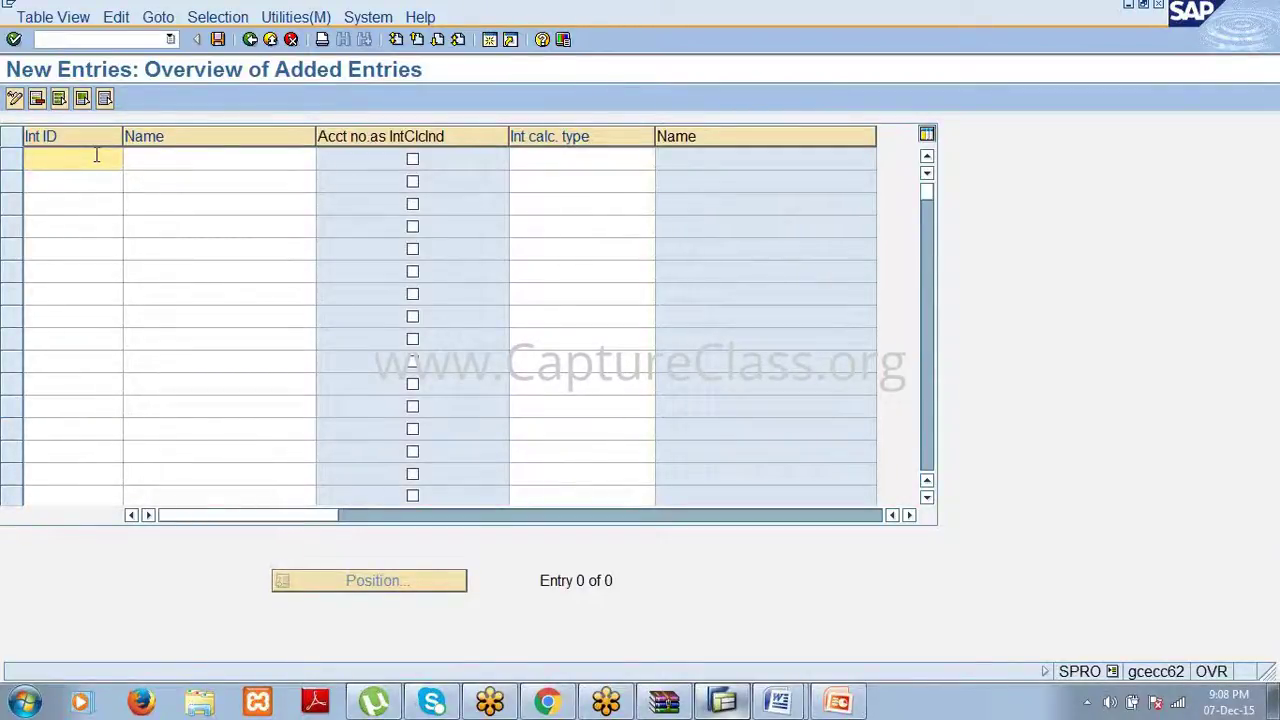
pyautogui.click(780, 703)
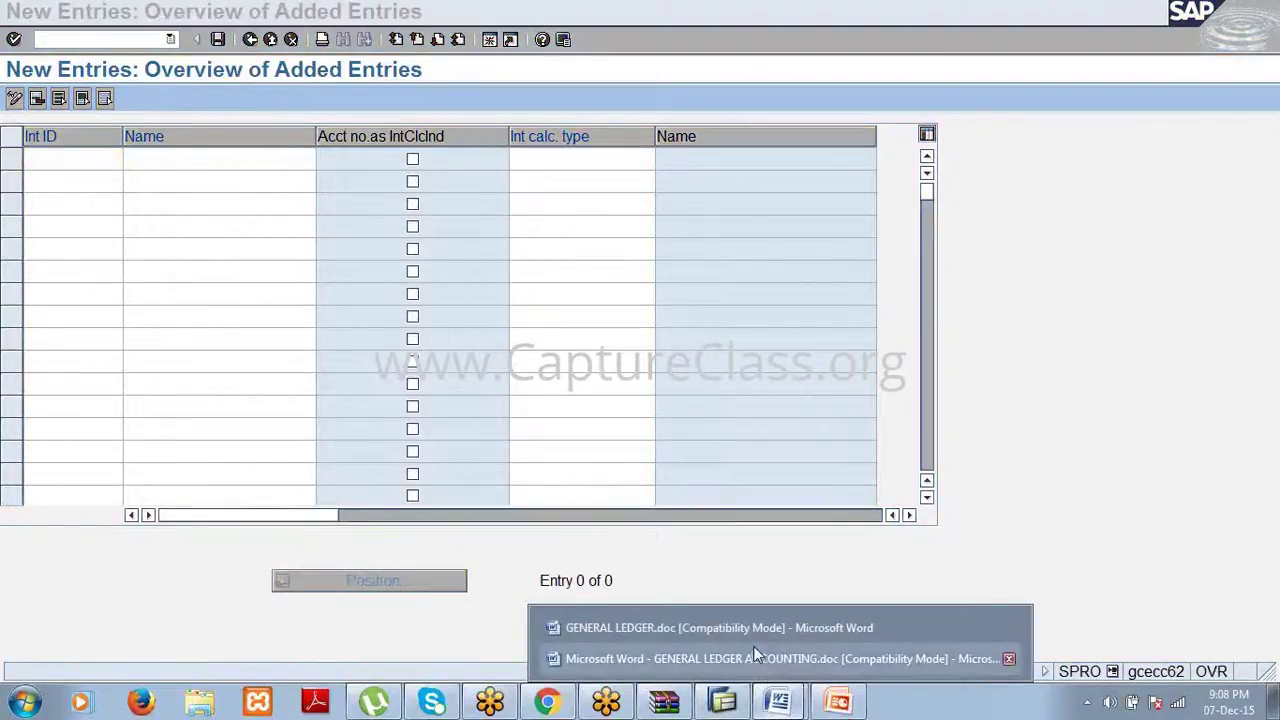
# Read the Interest indicator definition and assignment sentence in the GENERAL LEDGER ACCOUNTING notes
pyautogui.click(748, 658)
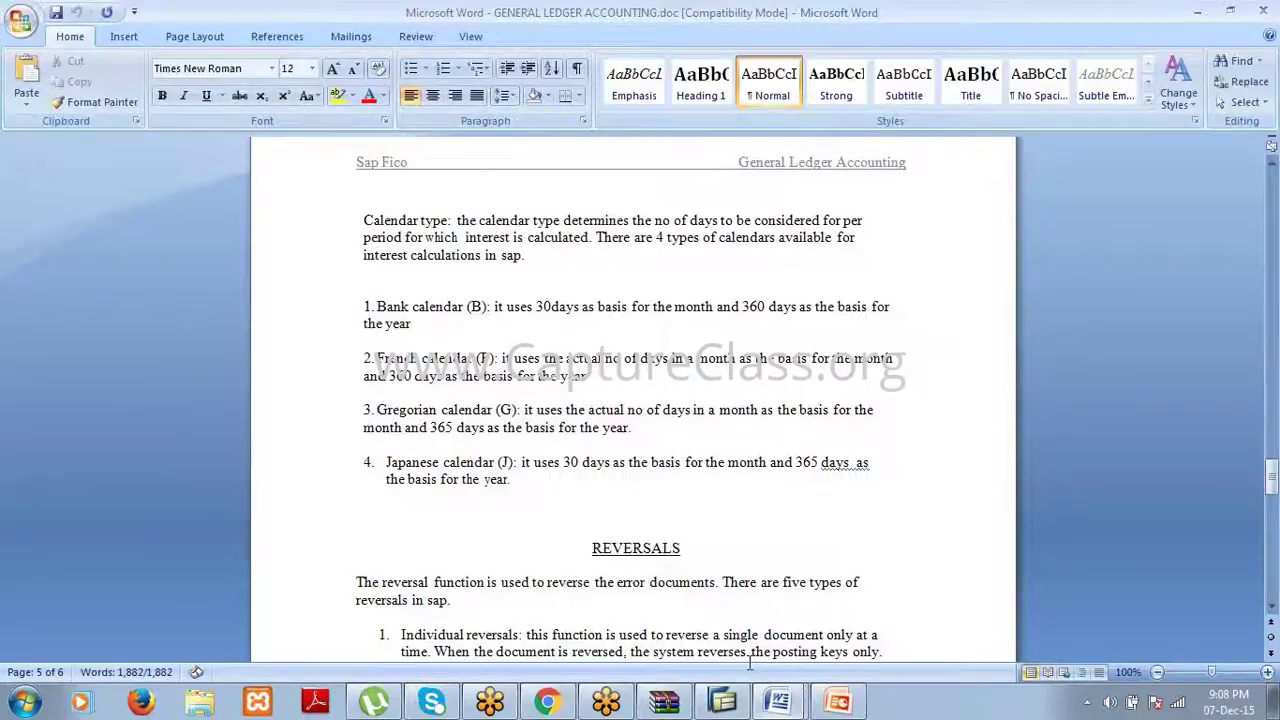
pyautogui.scroll(-5, 749, 650)
pyautogui.scroll(12, 748, 662)
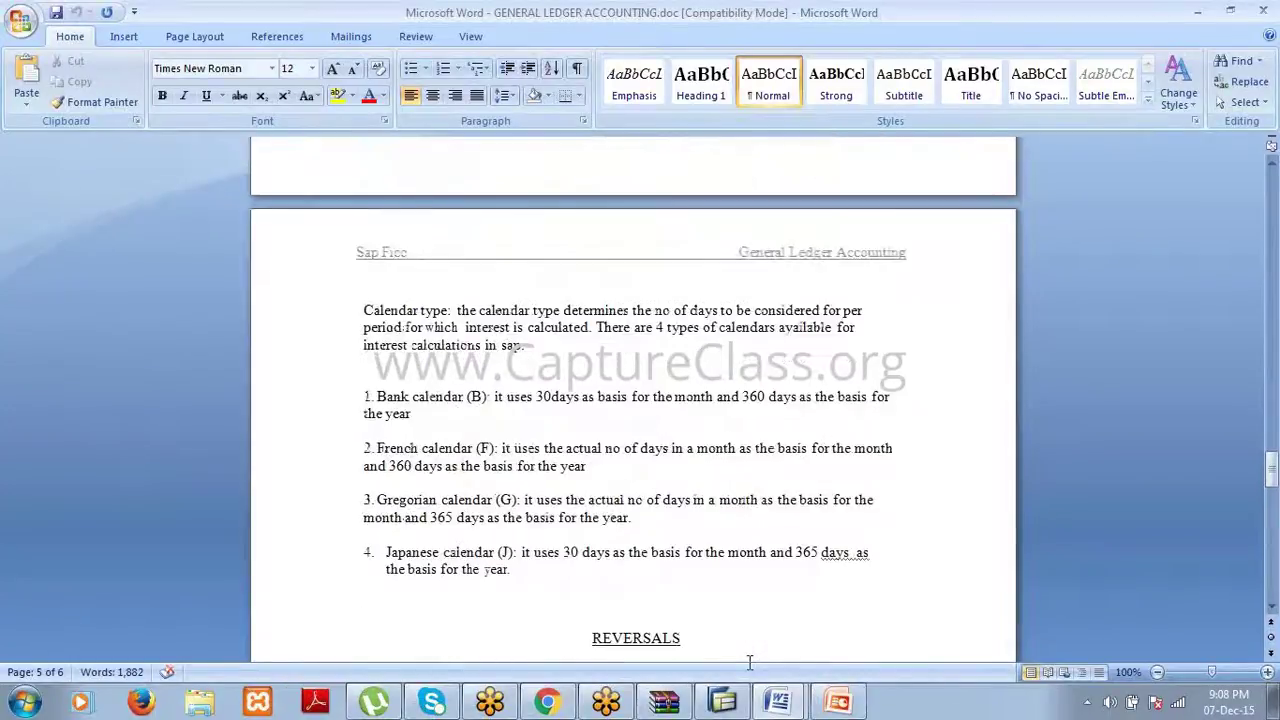
pyautogui.click(470, 325)
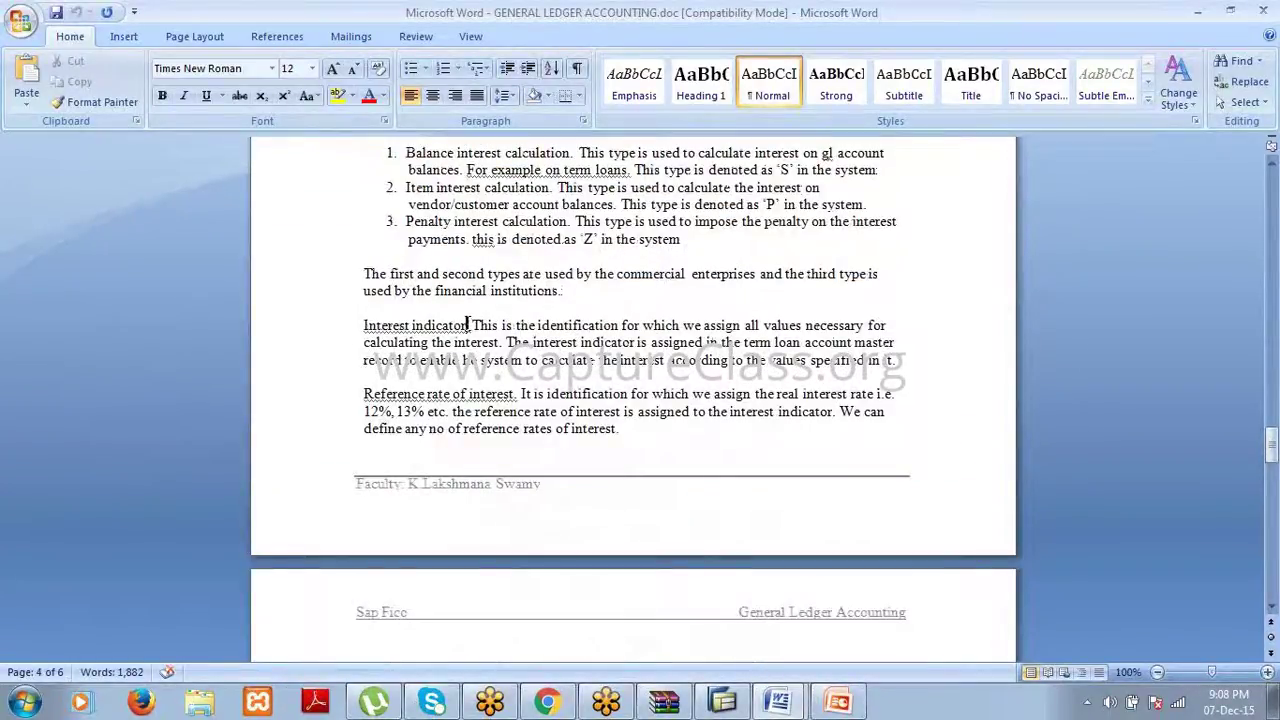
pyautogui.moveTo(472, 325); pyautogui.dragTo(887, 330)
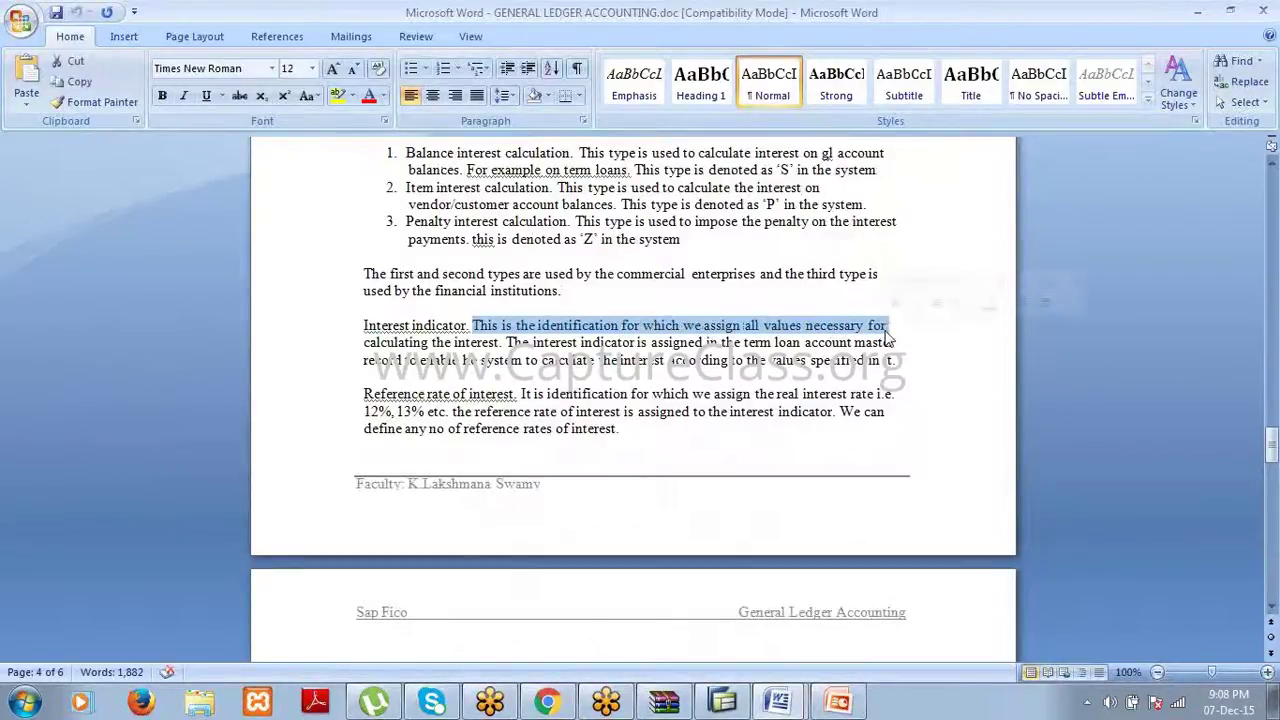
pyautogui.click(507, 342)
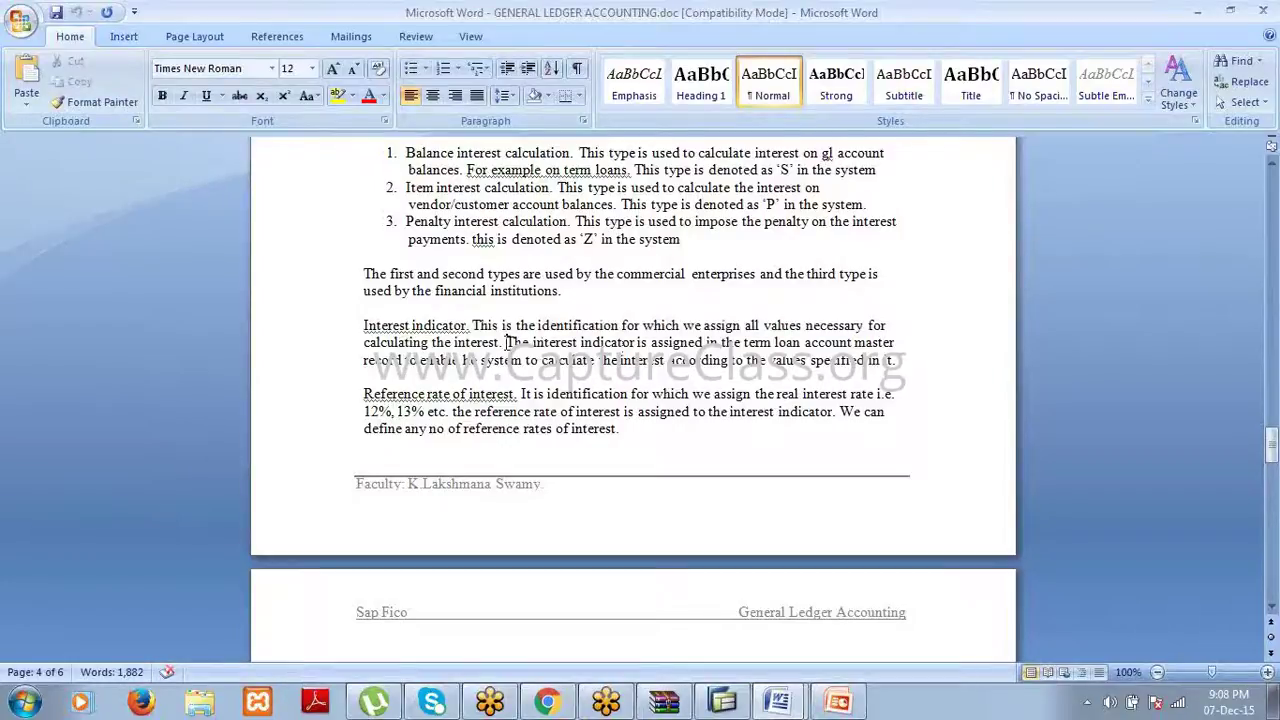
pyautogui.moveTo(507, 342); pyautogui.dragTo(903, 352)
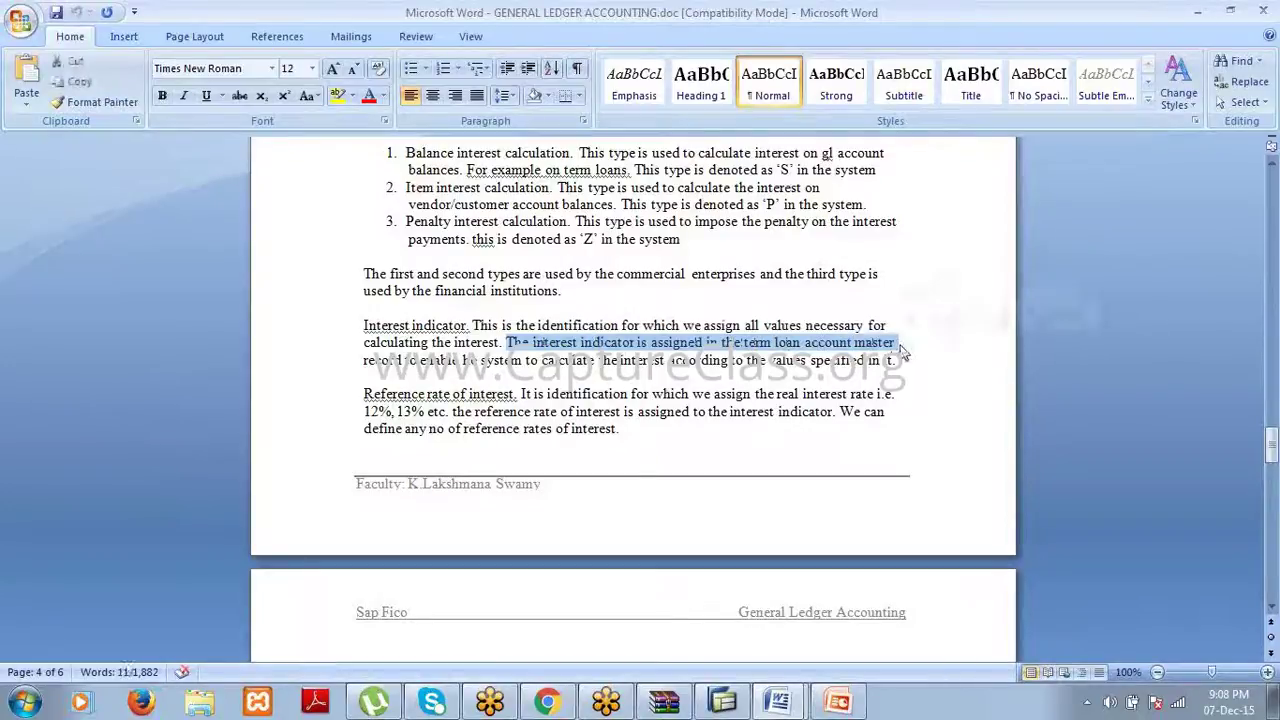
pyautogui.click(420, 362)
pyautogui.moveTo(420, 362); pyautogui.dragTo(913, 371)
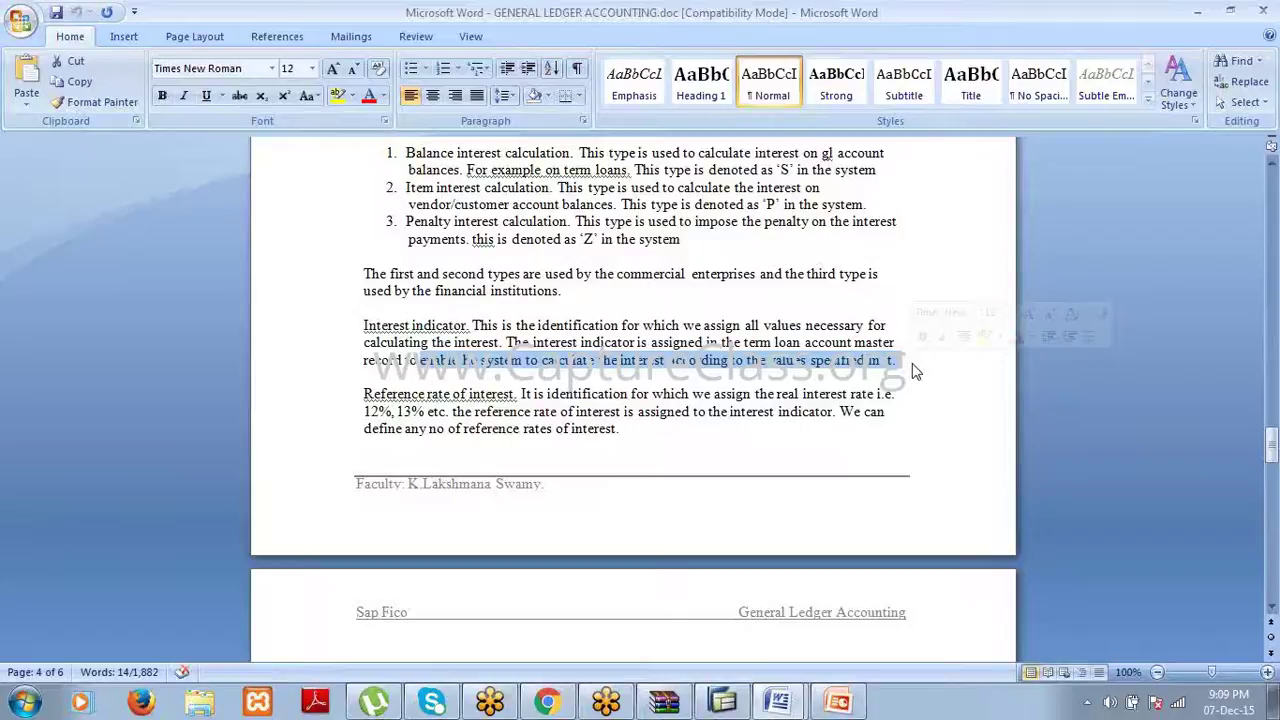
pyautogui.click(1198, 12)
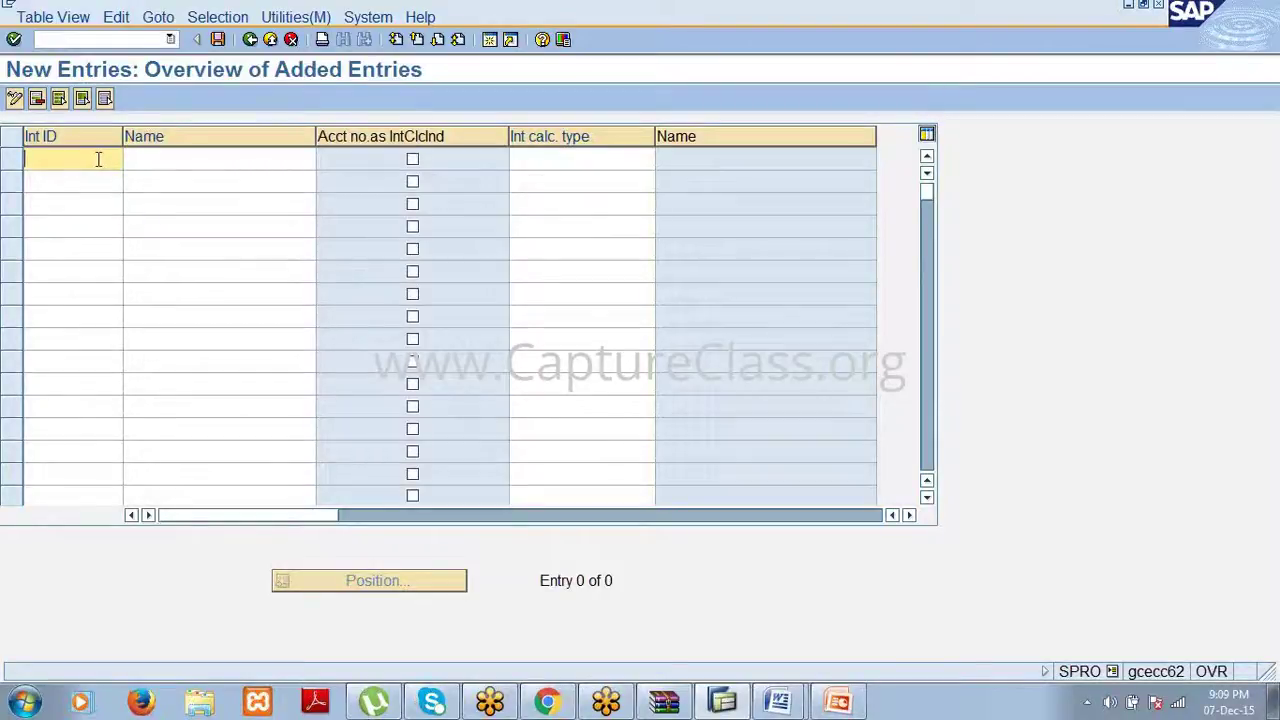
# Enter a new interest indicator ID with the suggested name '12% interest indicat'
pyautogui.write('K1')
pyautogui.press('Tab')
pyautogui.write('12')
pyautogui.press('Down')
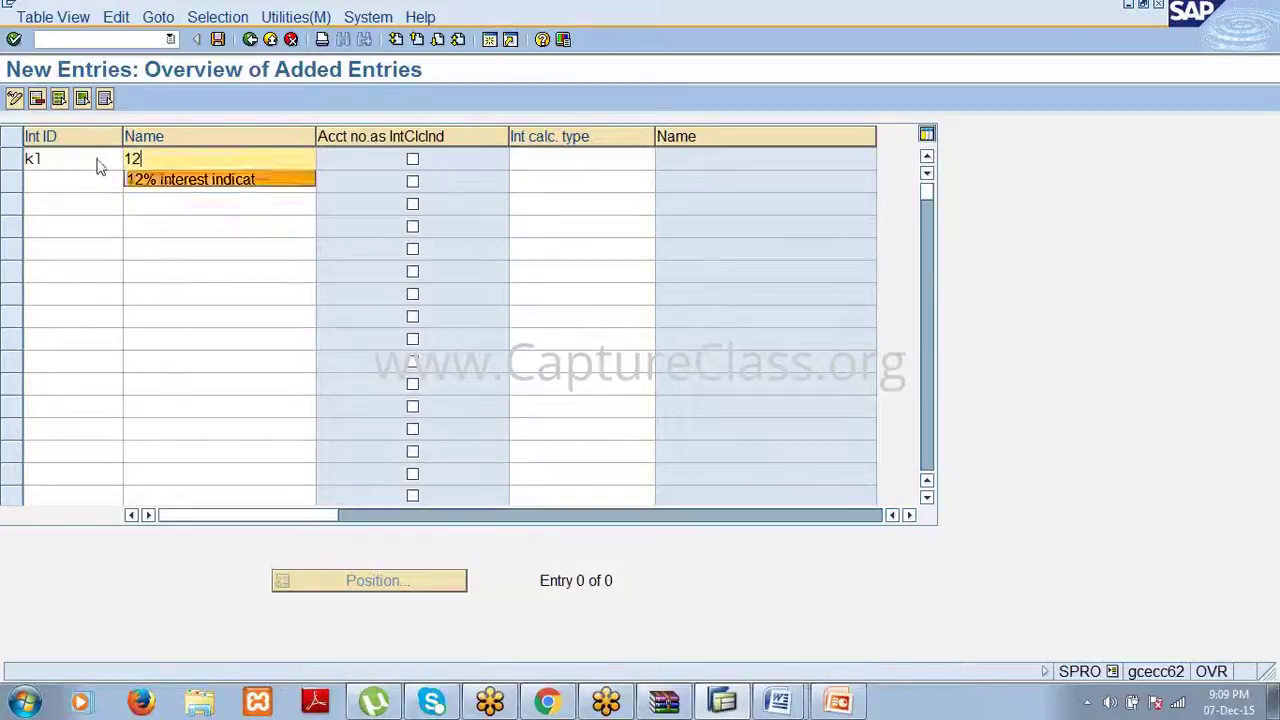
pyautogui.press('Return')
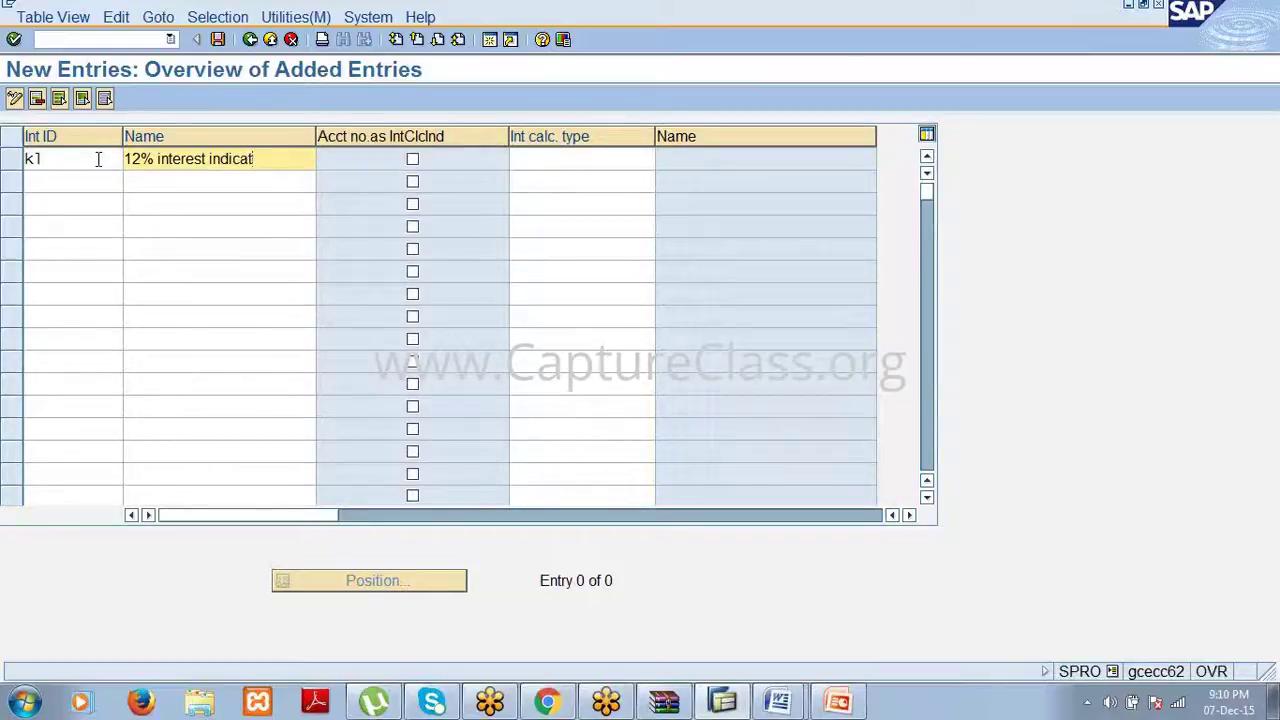
# Set the interest calculation type to S (Balance Interest Calculation)
pyautogui.press('Tab')
pyautogui.press('Tab')
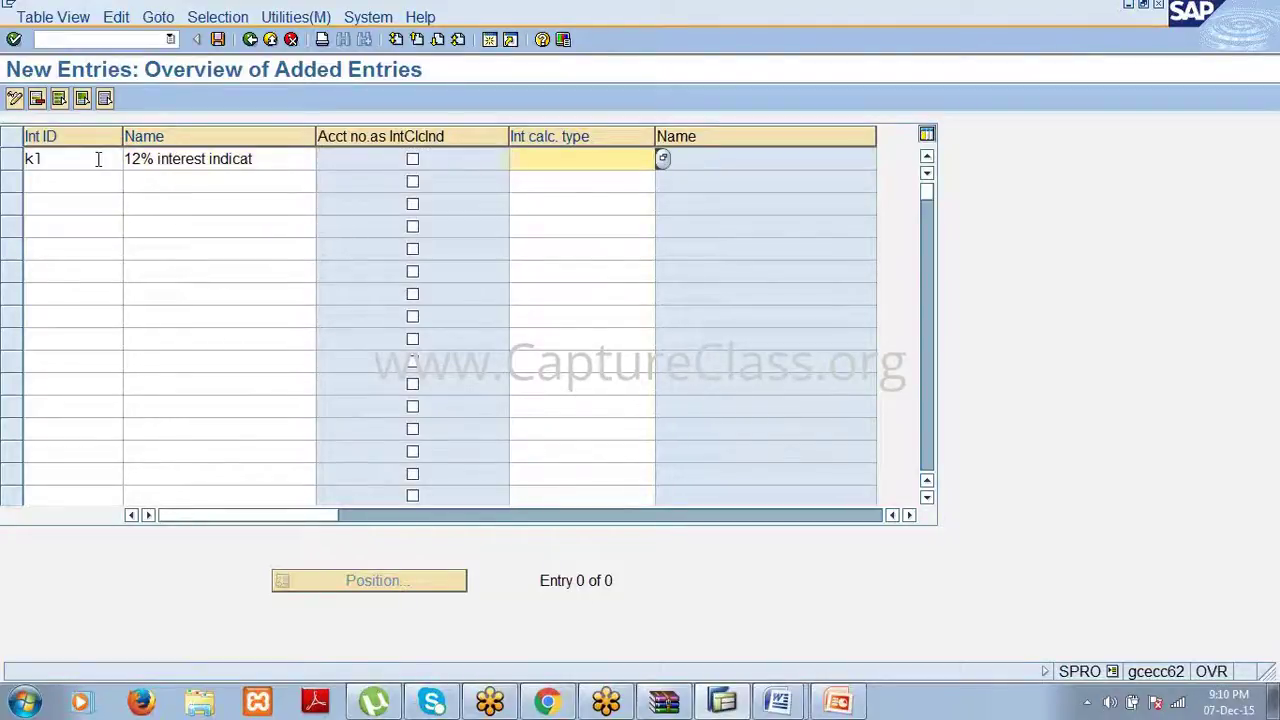
pyautogui.click(663, 160)
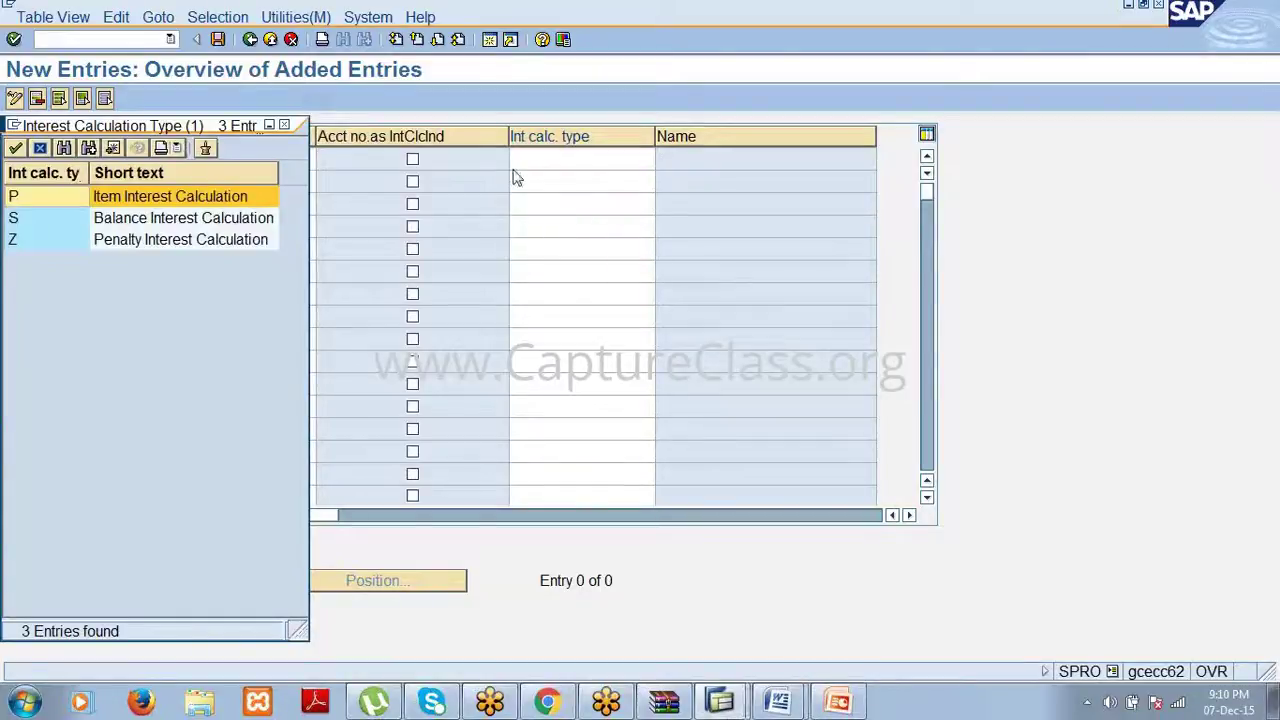
pyautogui.moveTo(185, 129); pyautogui.dragTo(754, 109)
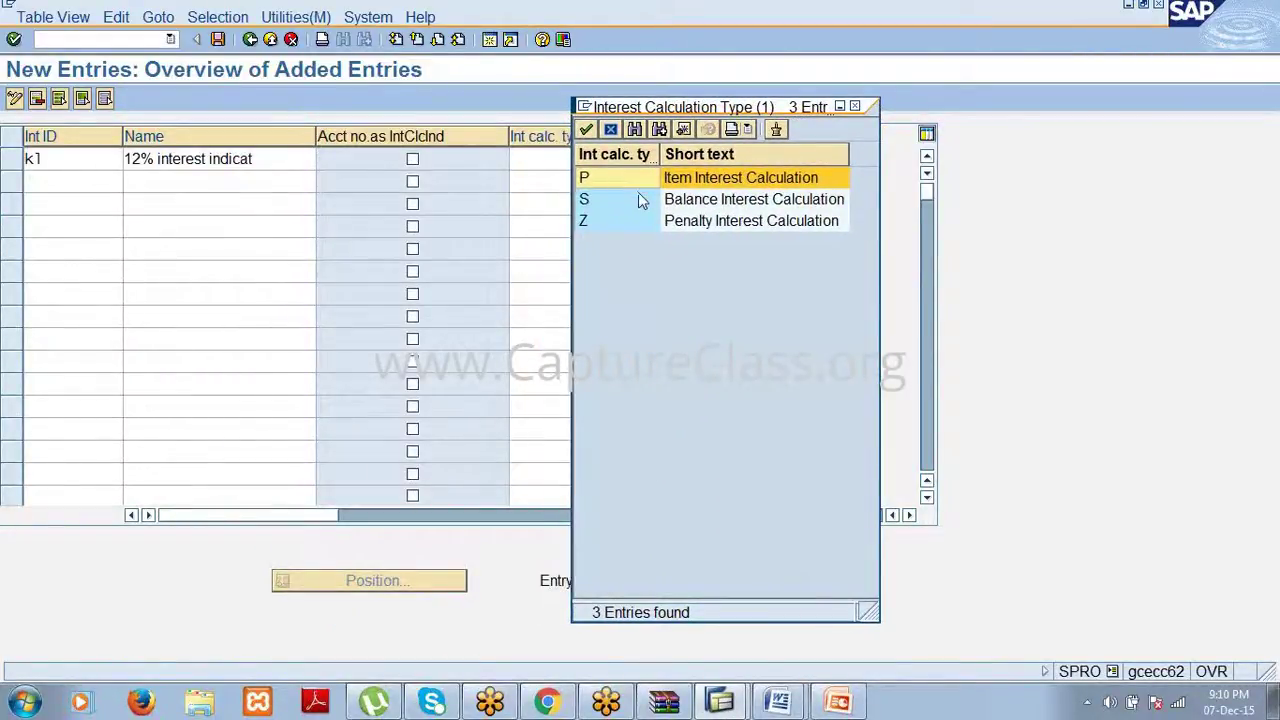
pyautogui.click(678, 203)
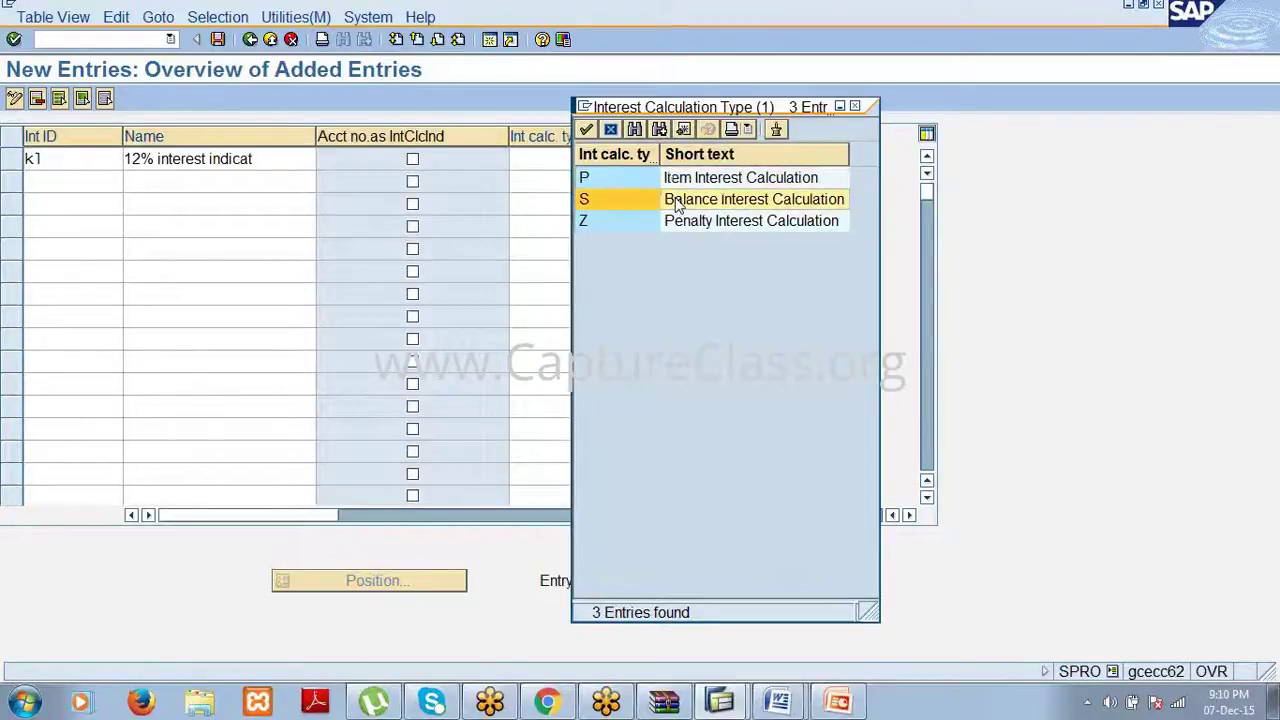
pyautogui.doubleClick(676, 200)
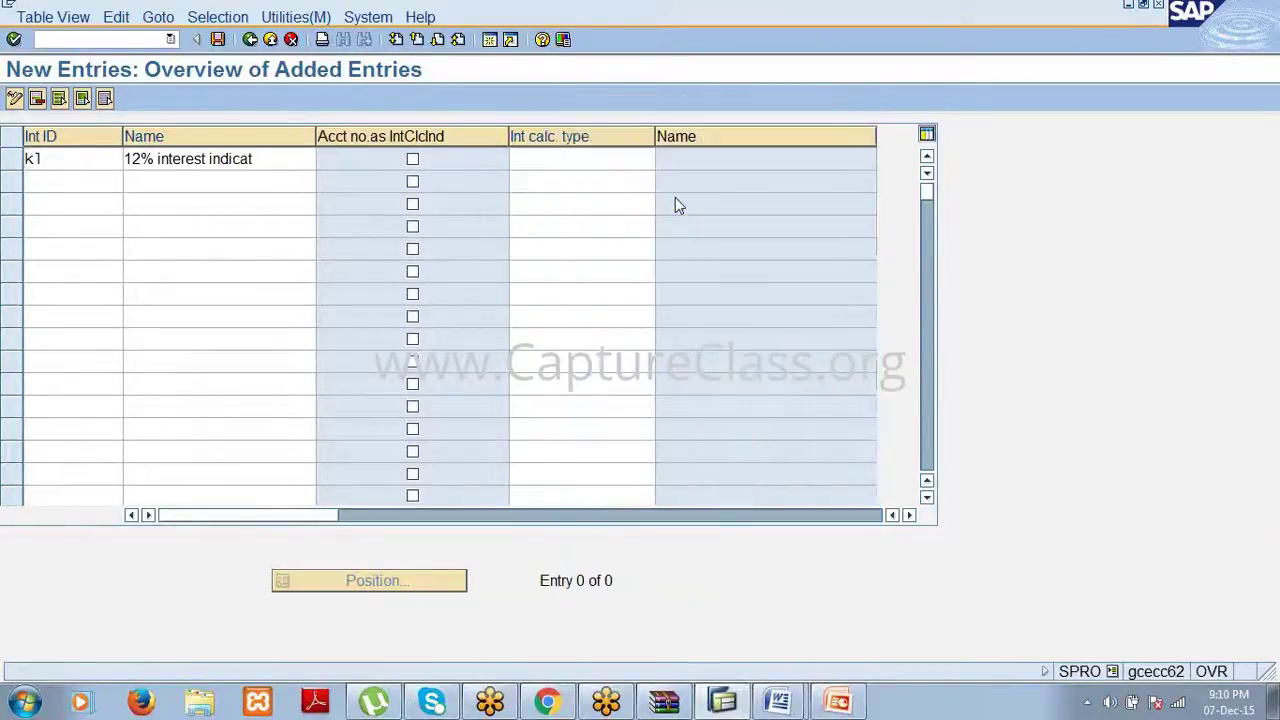
# Change the duplicate identifier to LP and save under the customizing request
pyautogui.click(218, 40)
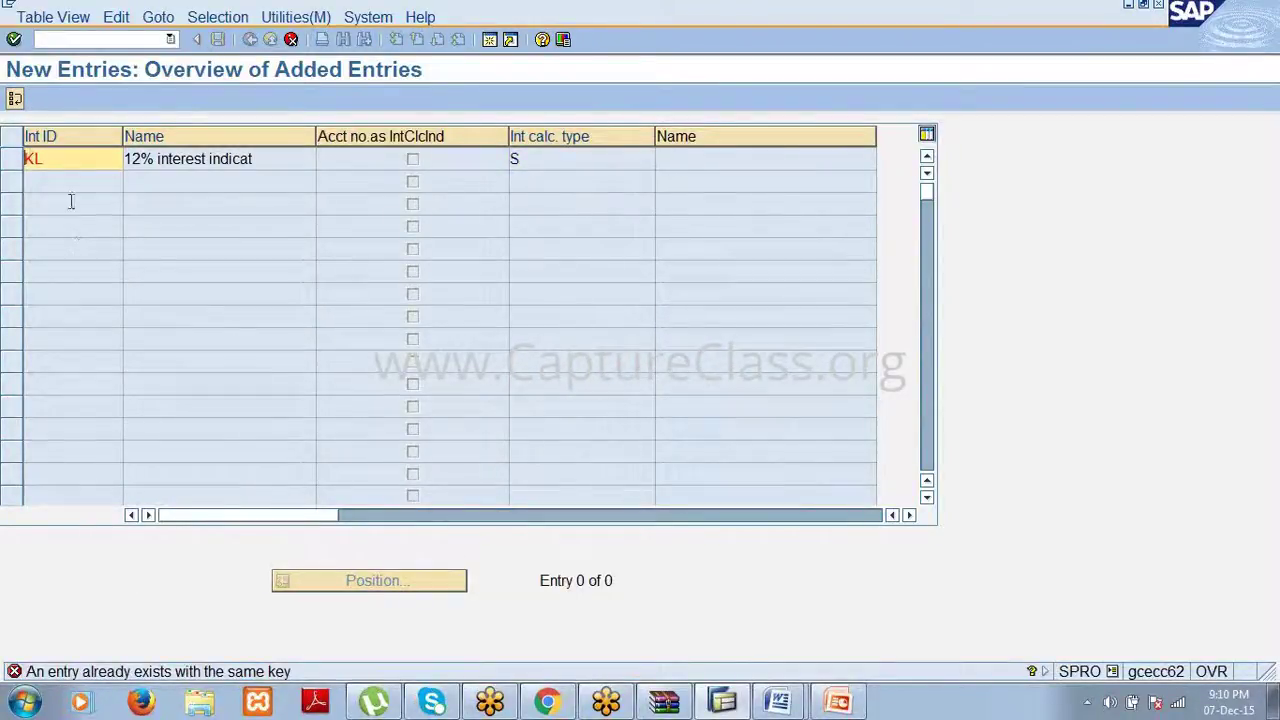
pyautogui.press('BackSpace')
pyautogui.press('BackSpace')
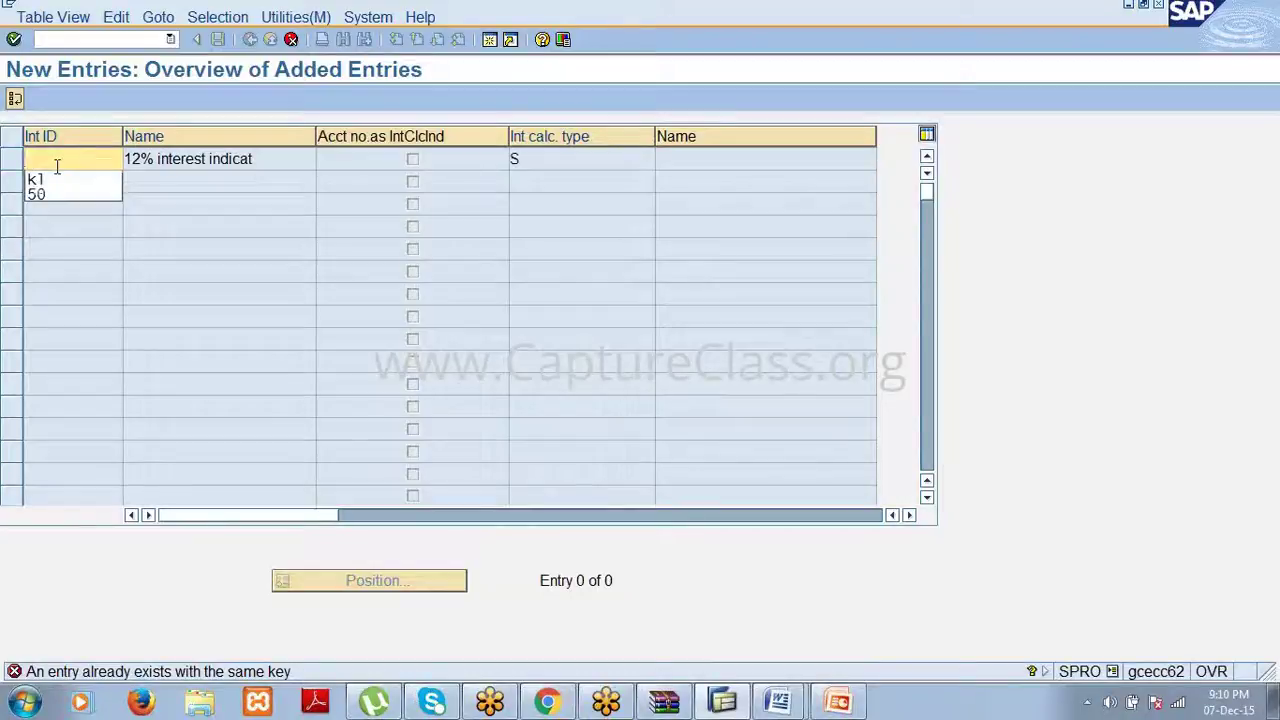
pyautogui.write('1p')
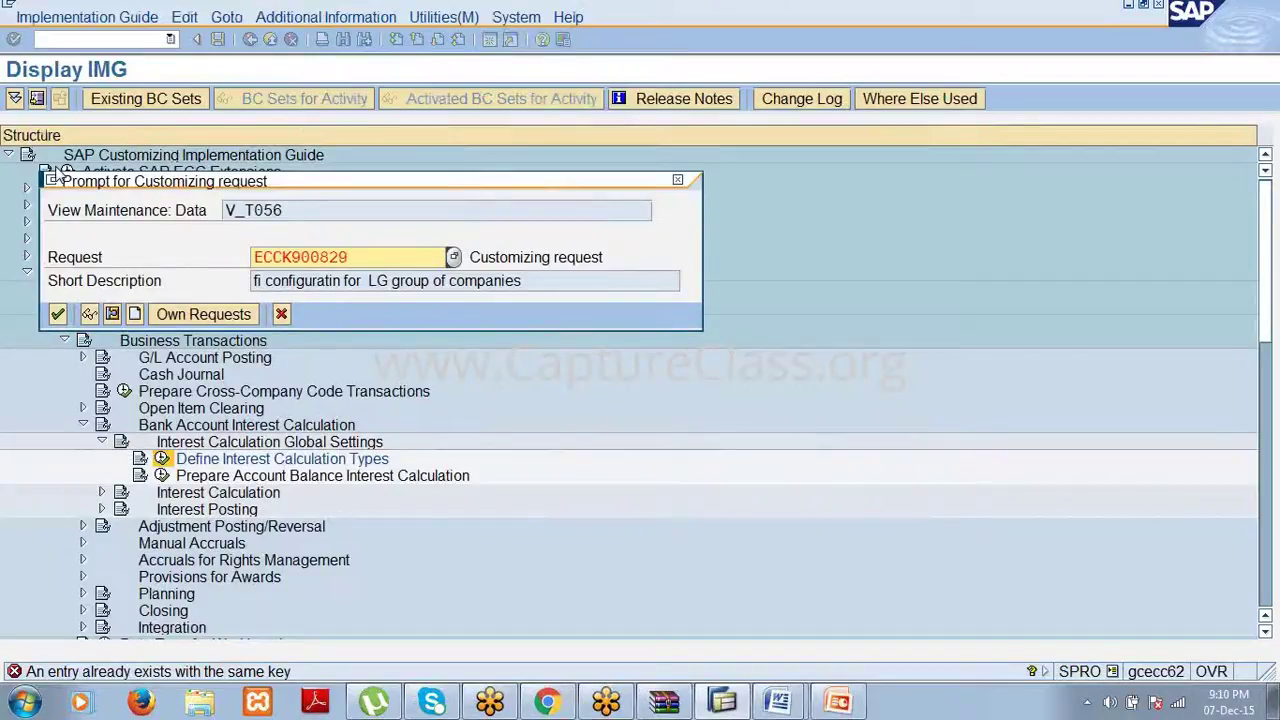
pyautogui.click(57, 314)
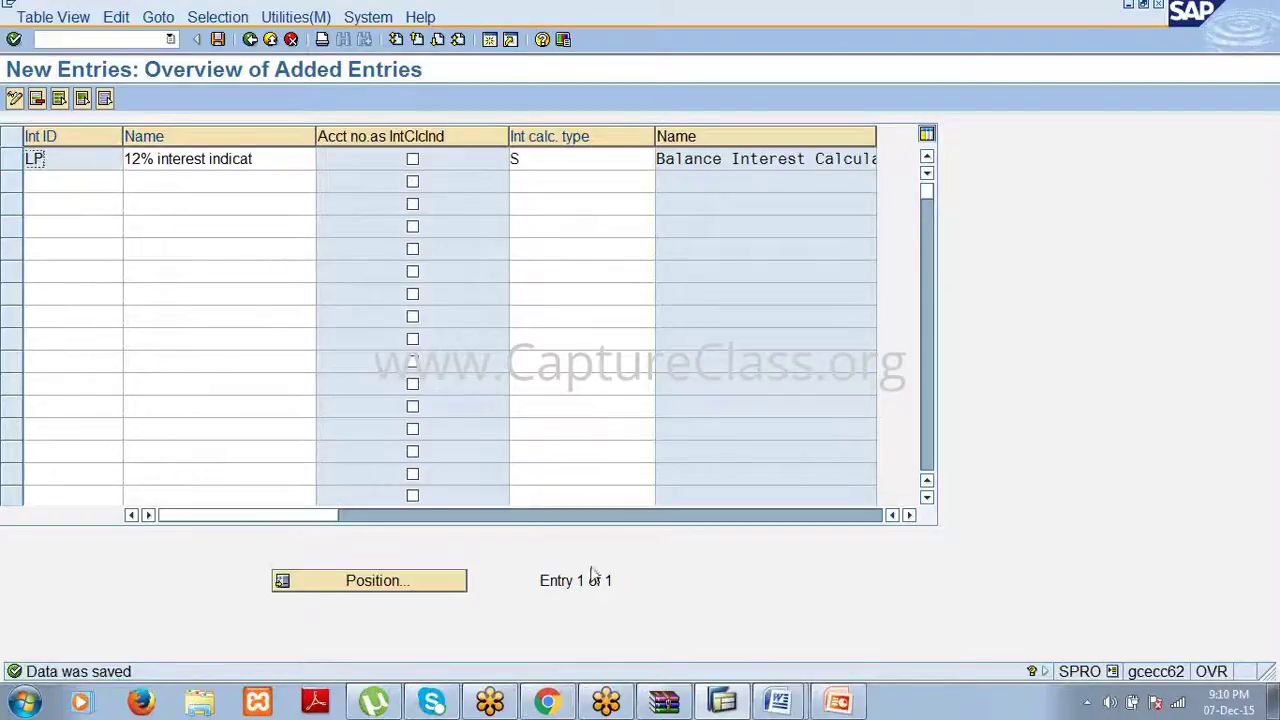
pyautogui.click(779, 703)
# Read the Step 2 note on account balance interest calculation (OBAA), then return to SAP
pyautogui.click(724, 628)
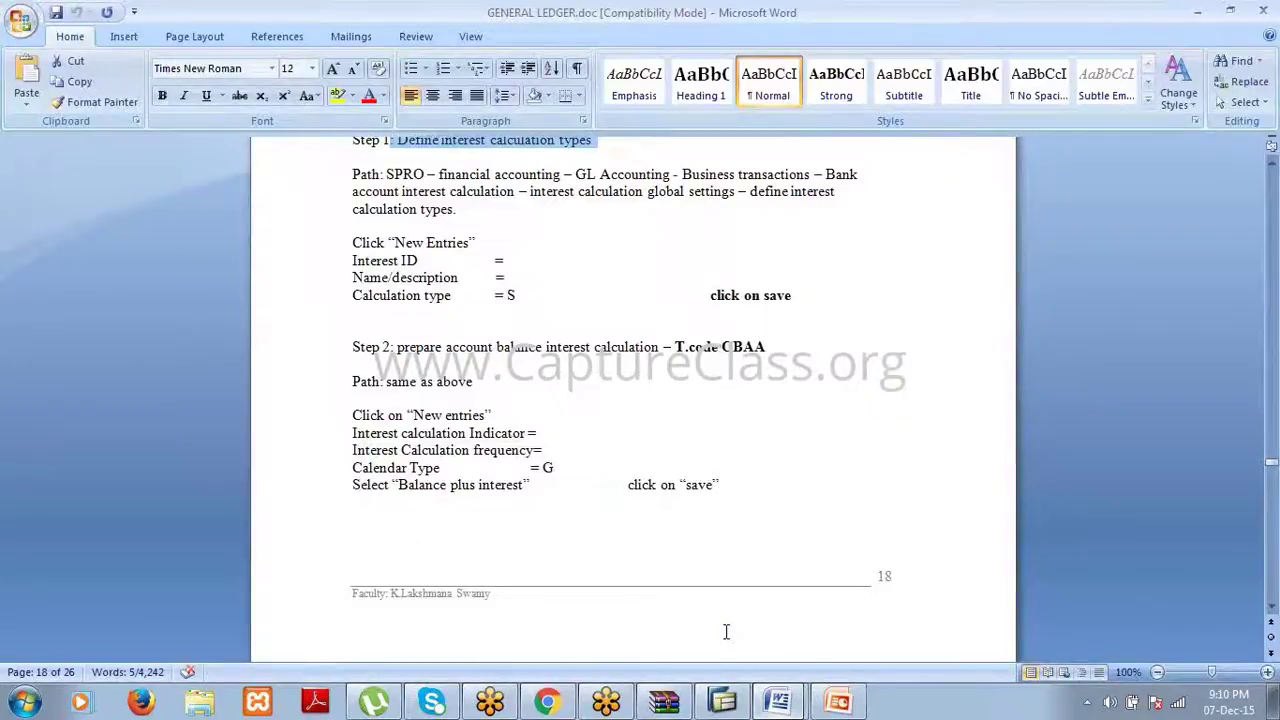
pyautogui.scroll(-10, 726, 630)
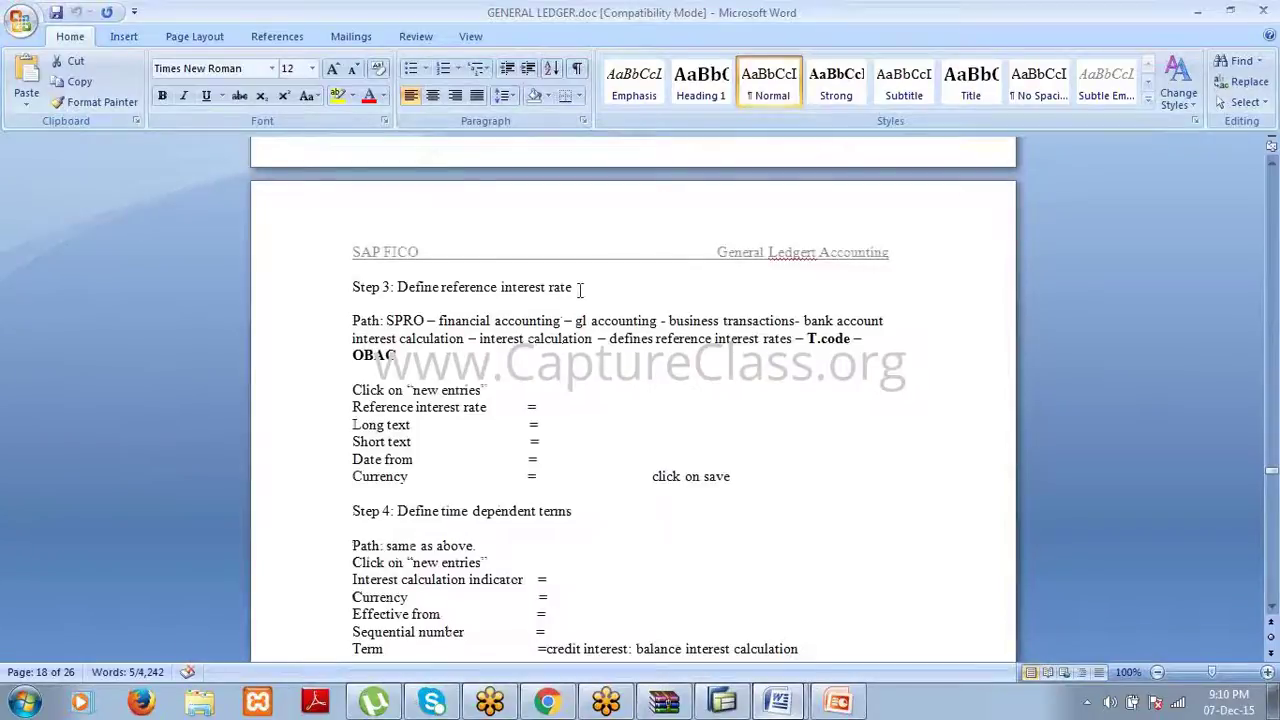
pyautogui.click(575, 288)
pyautogui.scroll(8, 595, 352)
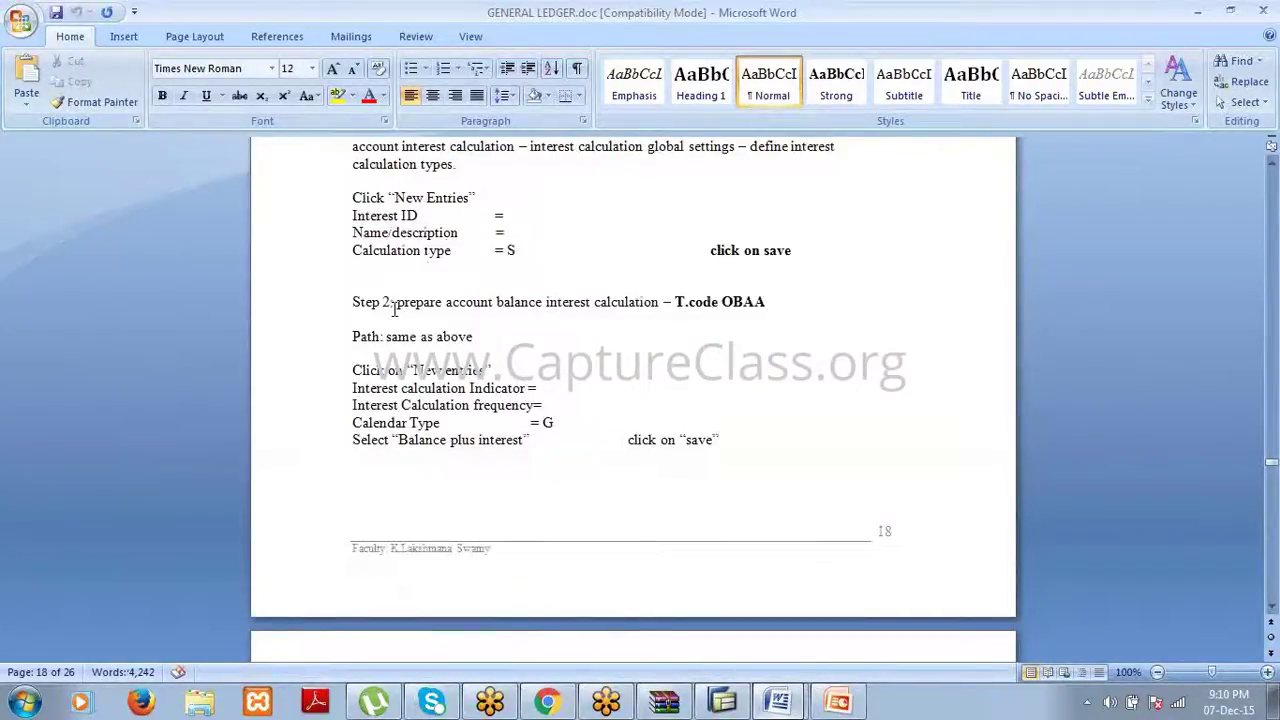
pyautogui.moveTo(397, 302); pyautogui.dragTo(545, 303)
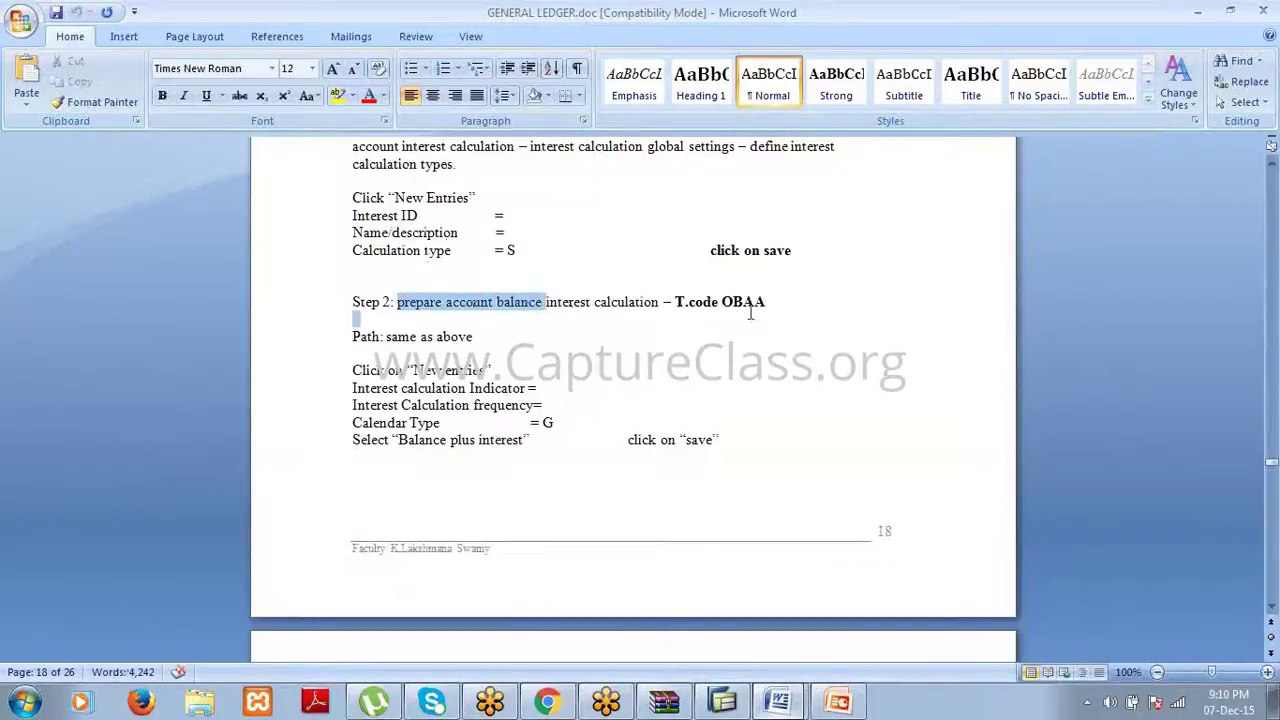
pyautogui.moveTo(750, 313); pyautogui.dragTo(778, 318)
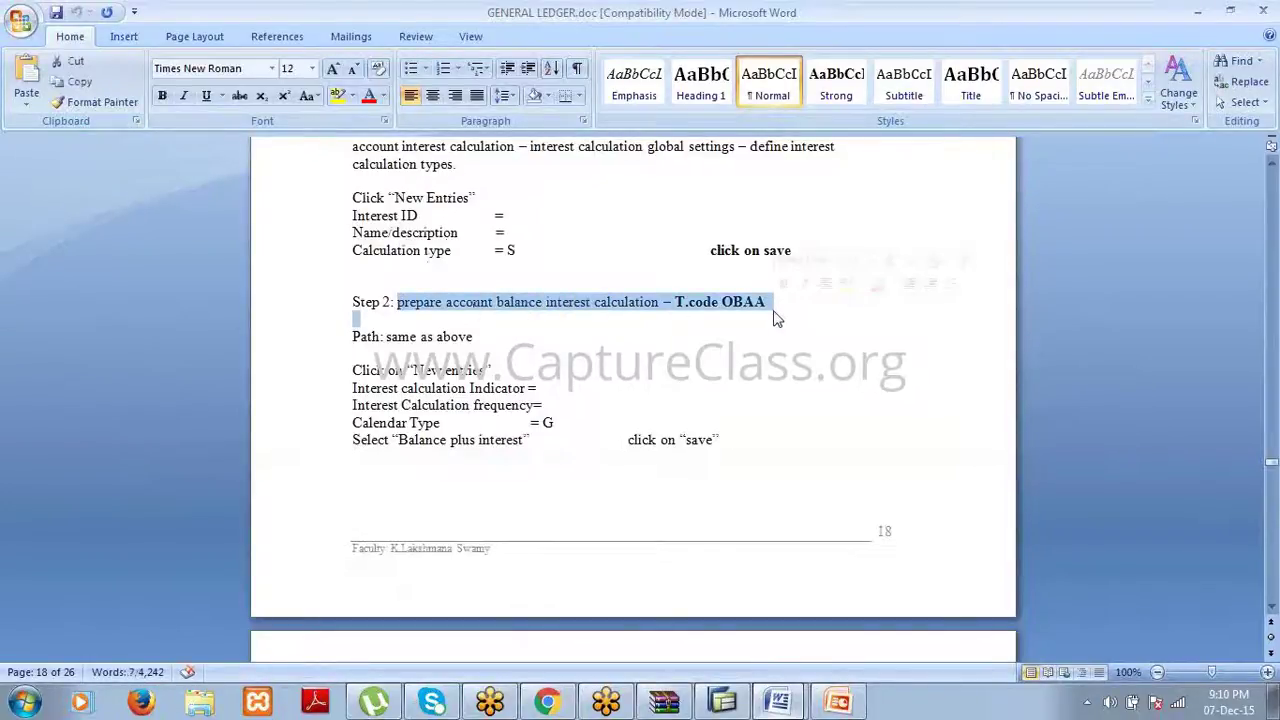
pyautogui.click(477, 337)
pyautogui.click(1188, 14)
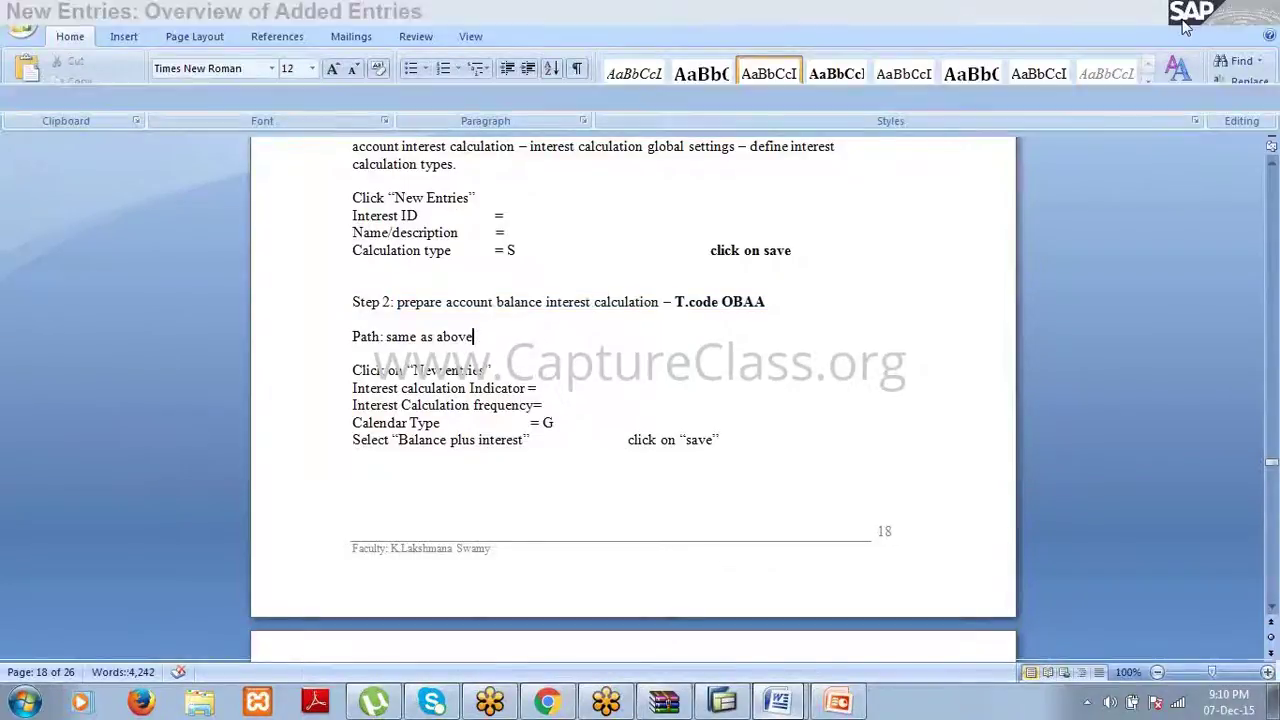
pyautogui.click(249, 41)
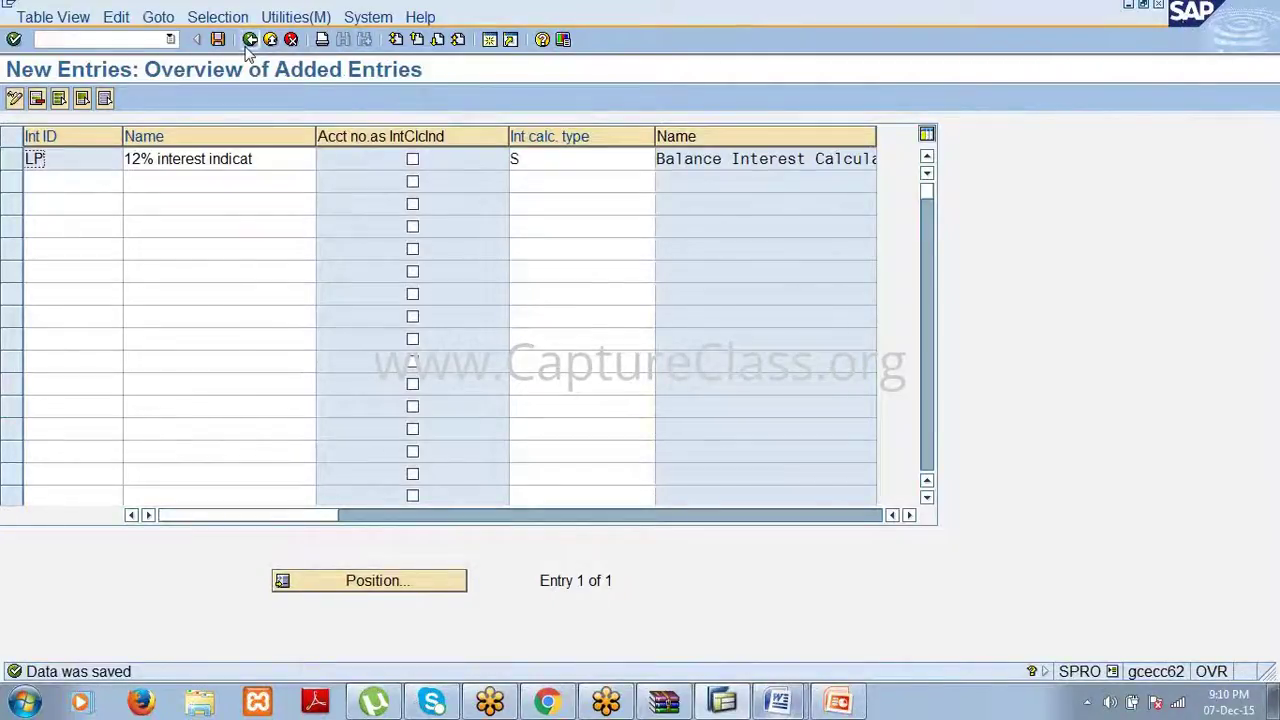
# Start a new entry for indicator LP in Prepare Account Balance Interest Calculation
pyautogui.click(249, 41)
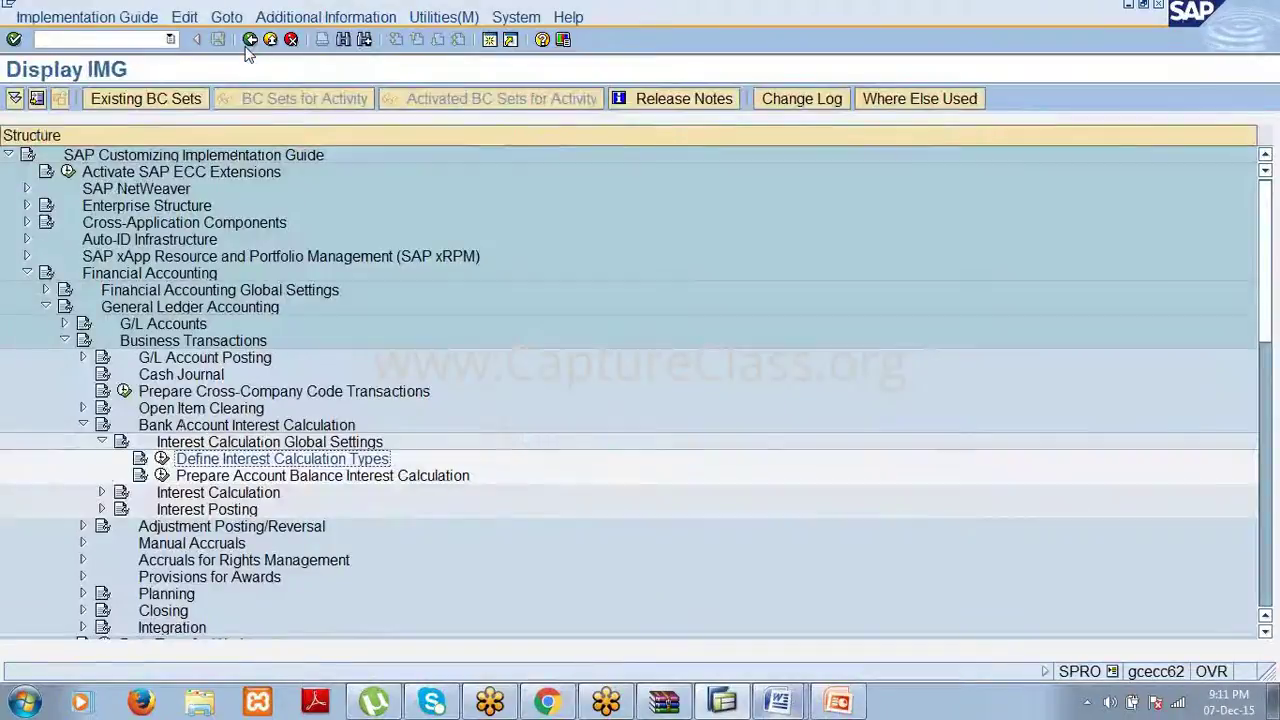
pyautogui.click(239, 478)
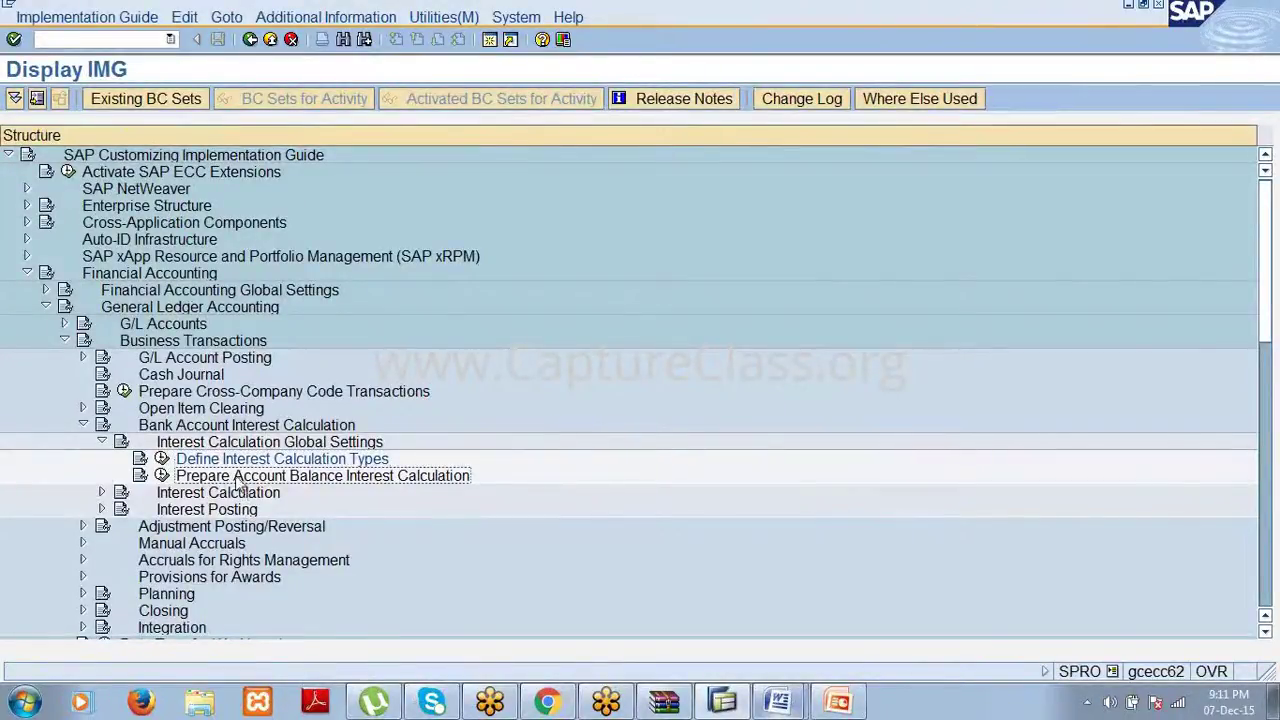
pyautogui.click(164, 476)
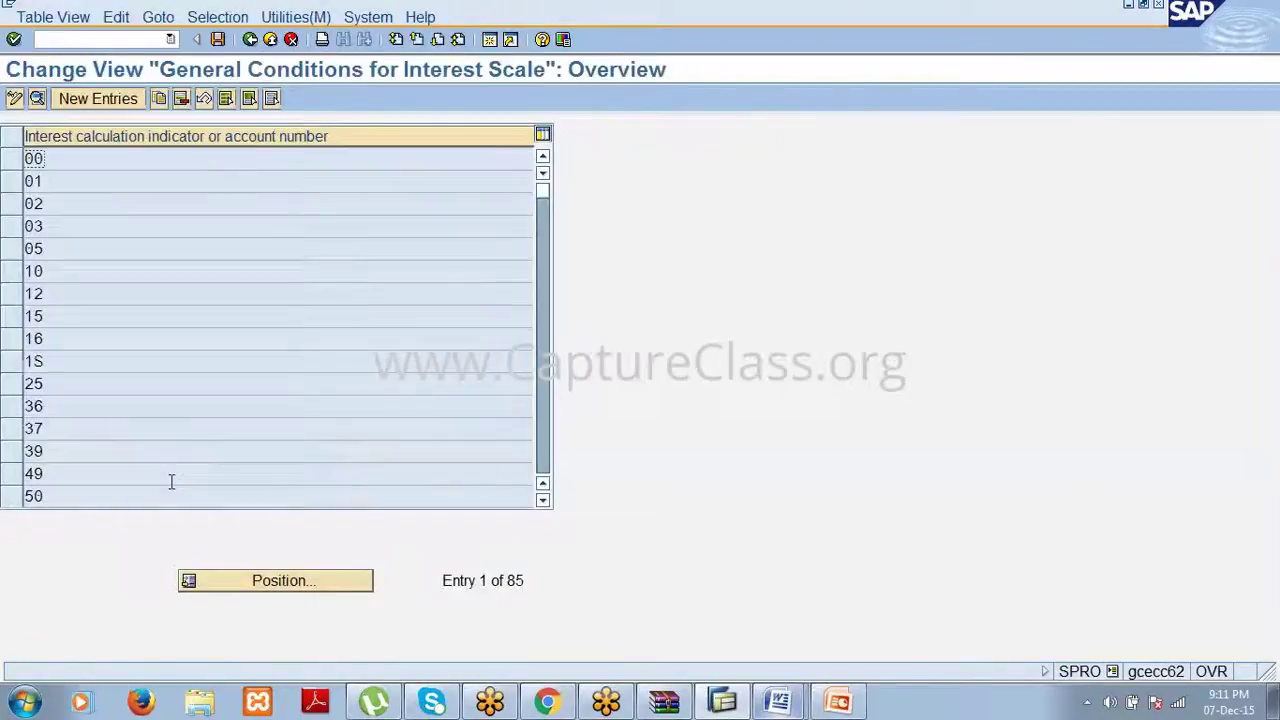
pyautogui.click(90, 103)
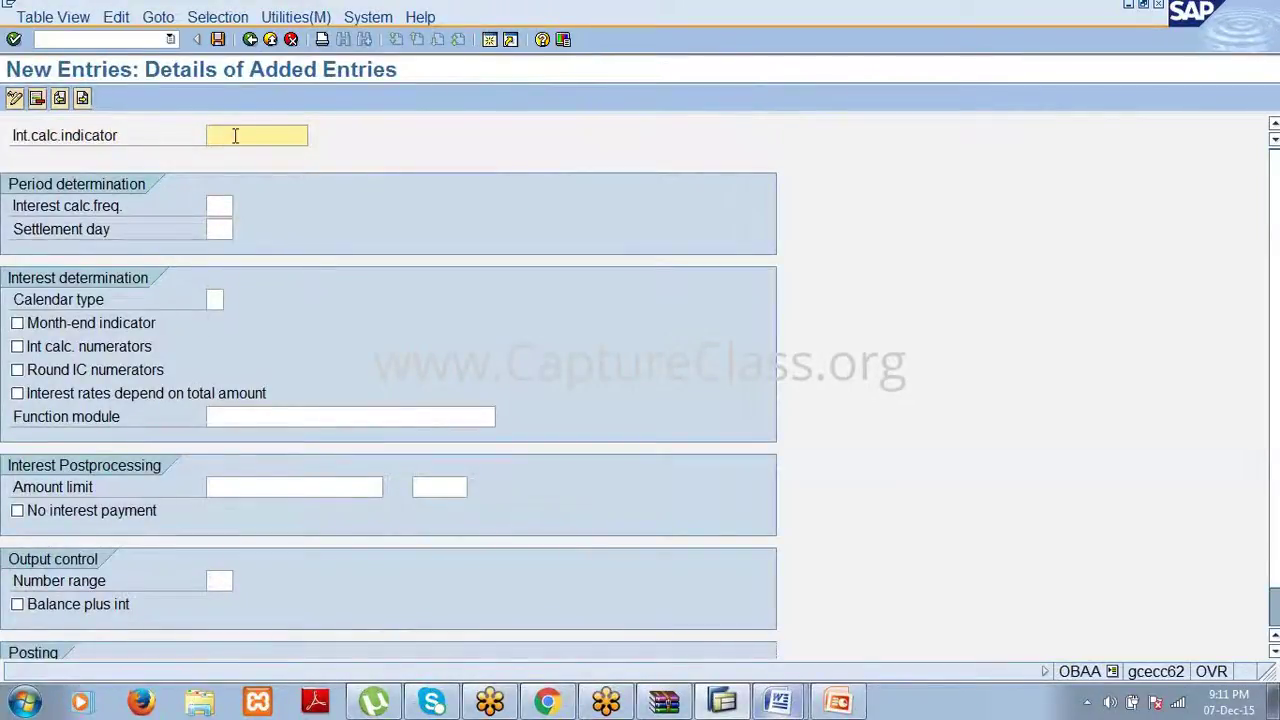
pyautogui.write('1p')
# Set the interest calculation frequency to 01 (one month)
pyautogui.click(222, 200)
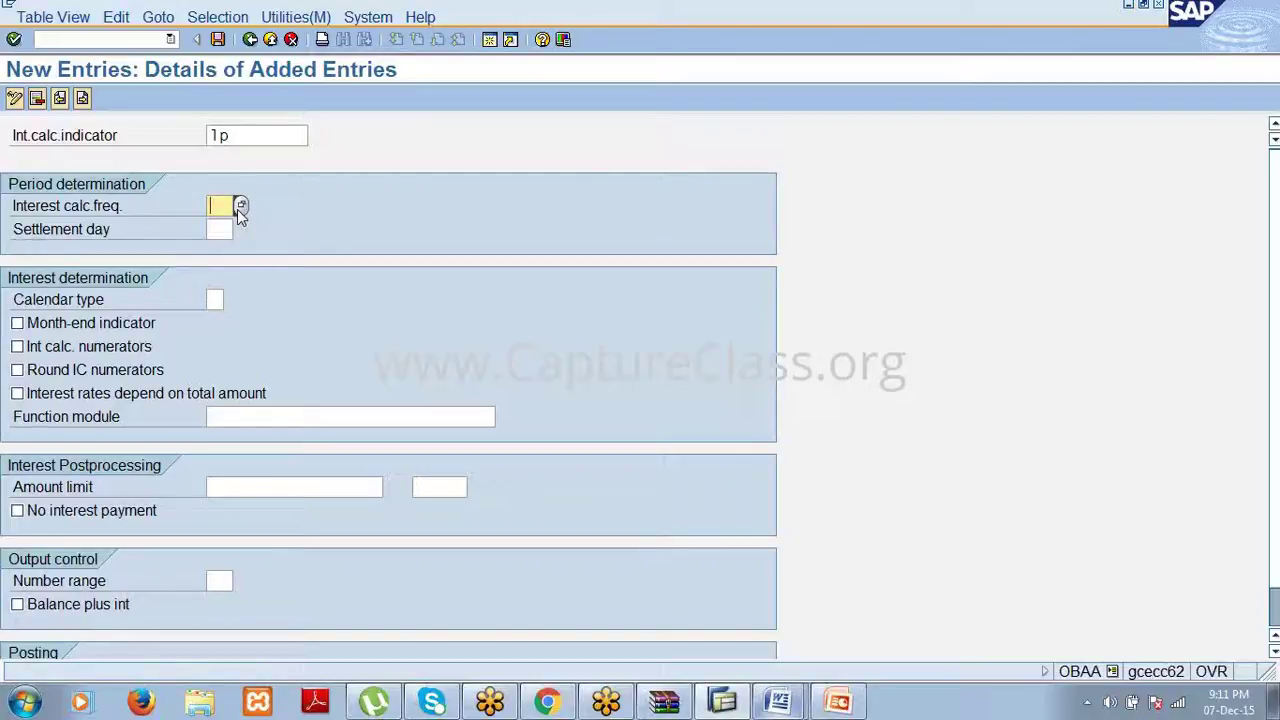
pyautogui.click(240, 207)
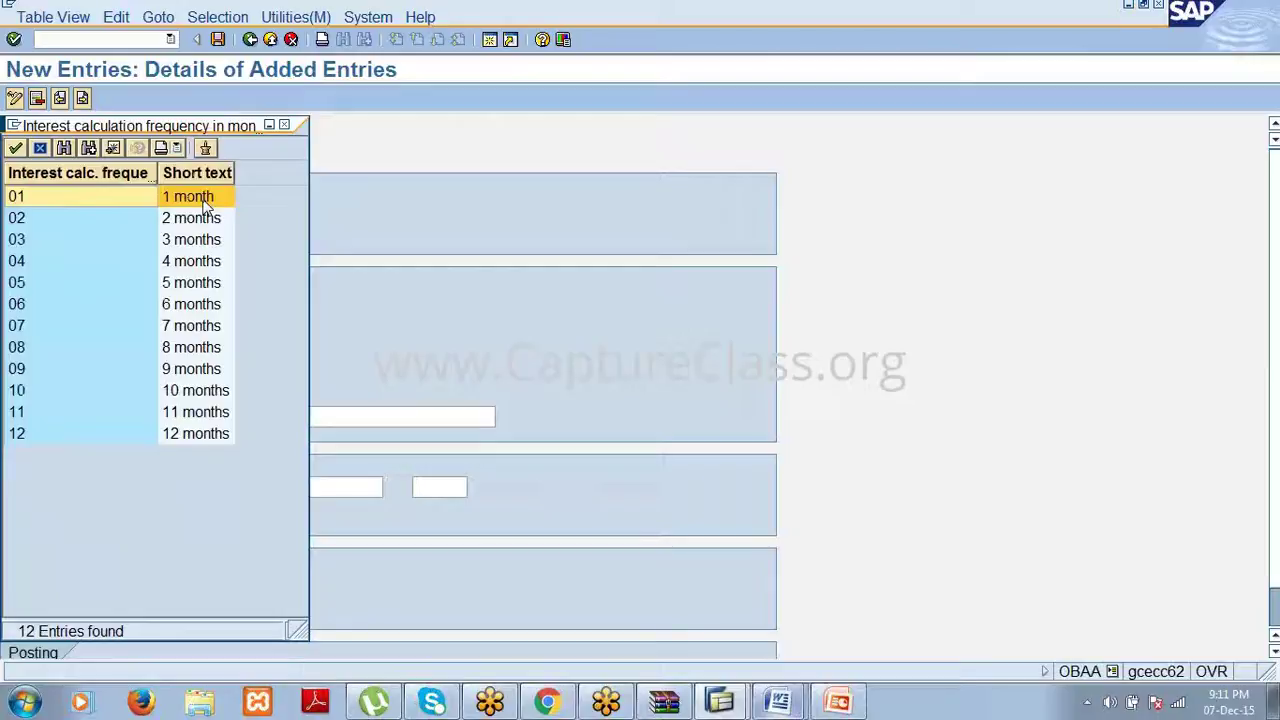
pyautogui.click(204, 217)
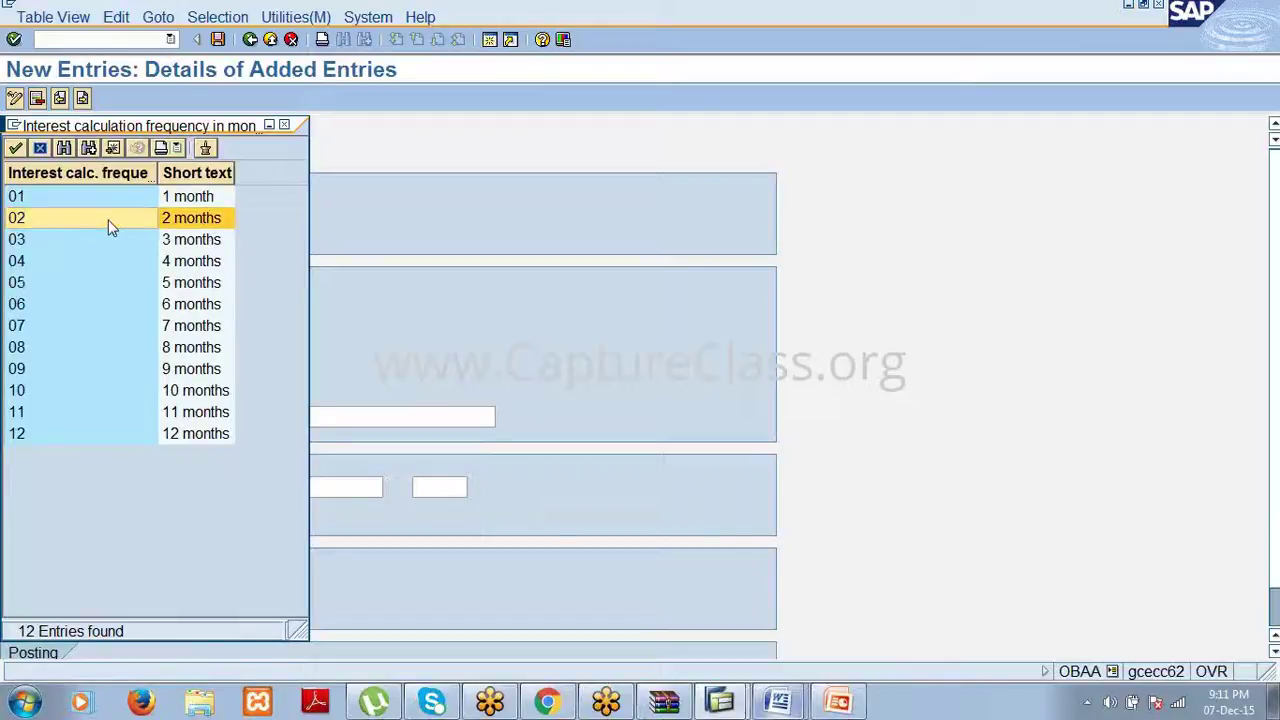
pyautogui.click(174, 241)
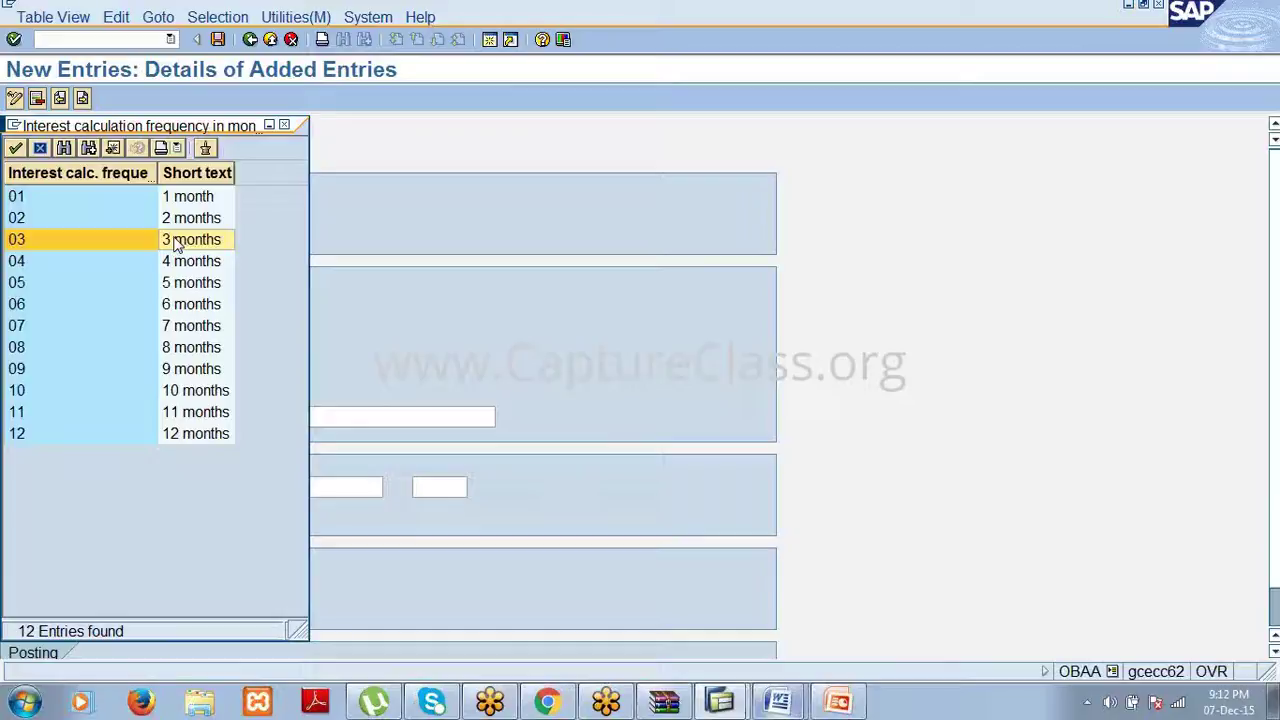
pyautogui.click(184, 199)
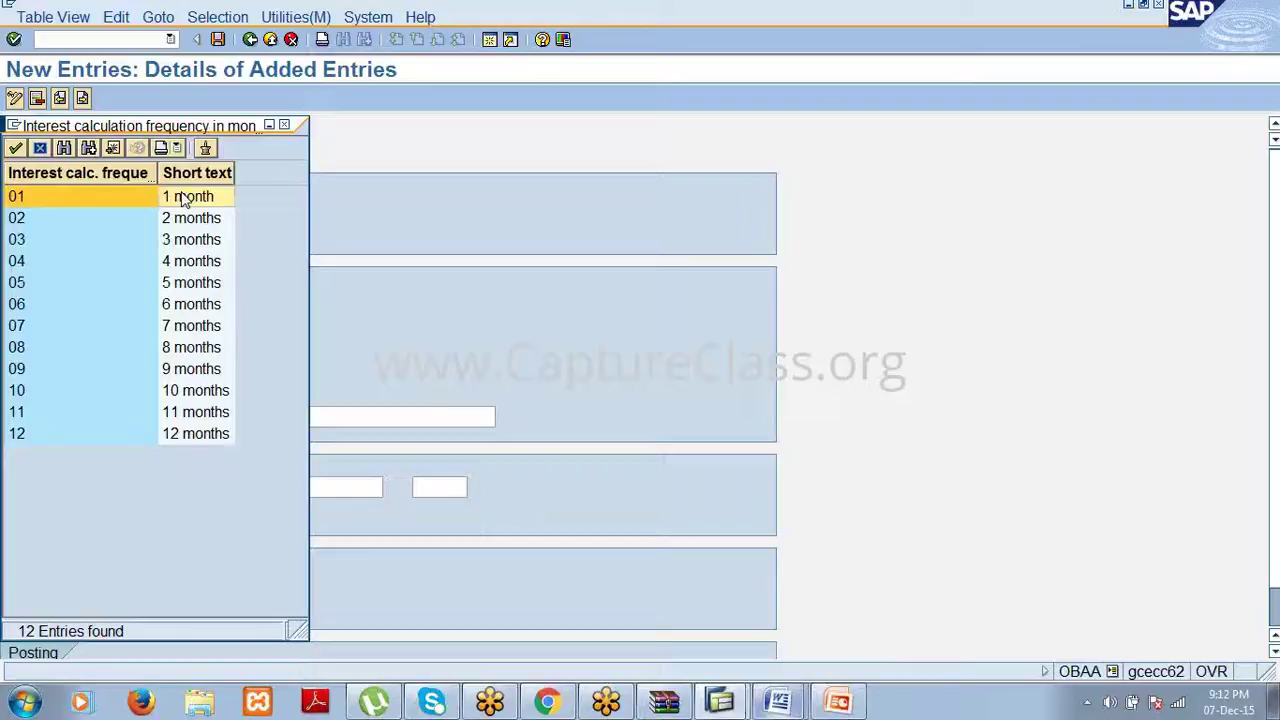
pyautogui.click(186, 222)
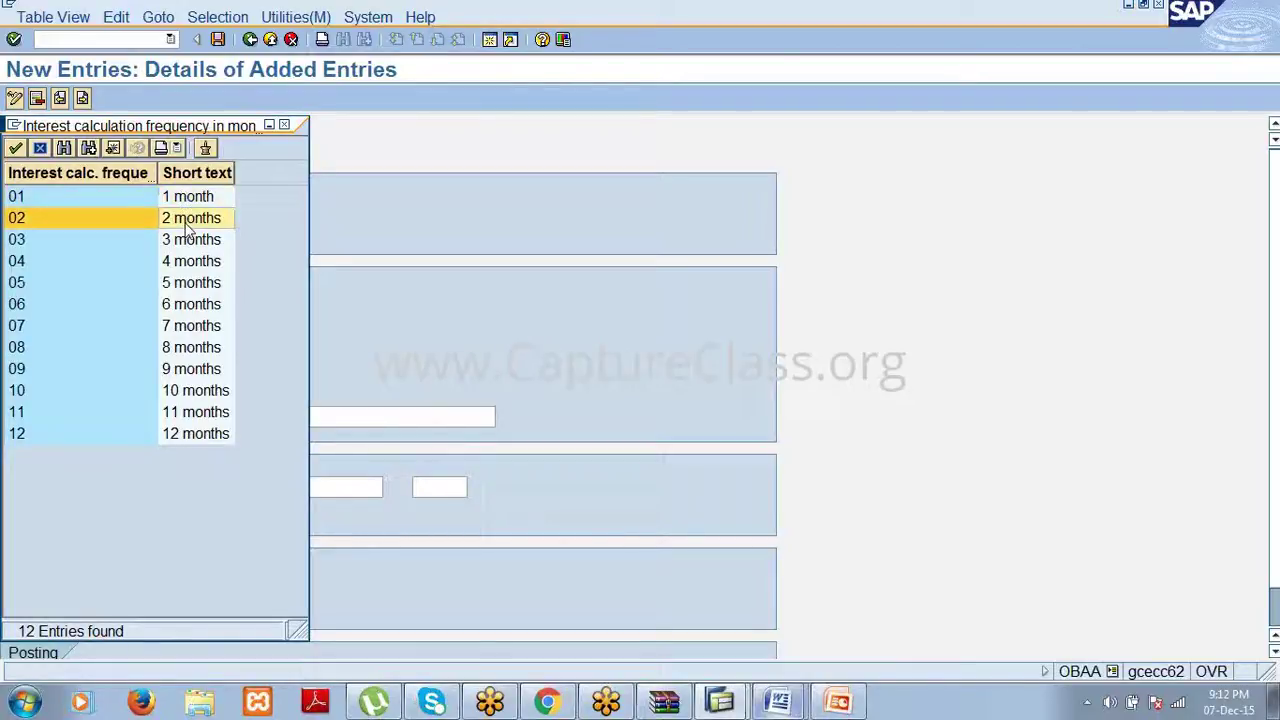
pyautogui.click(187, 243)
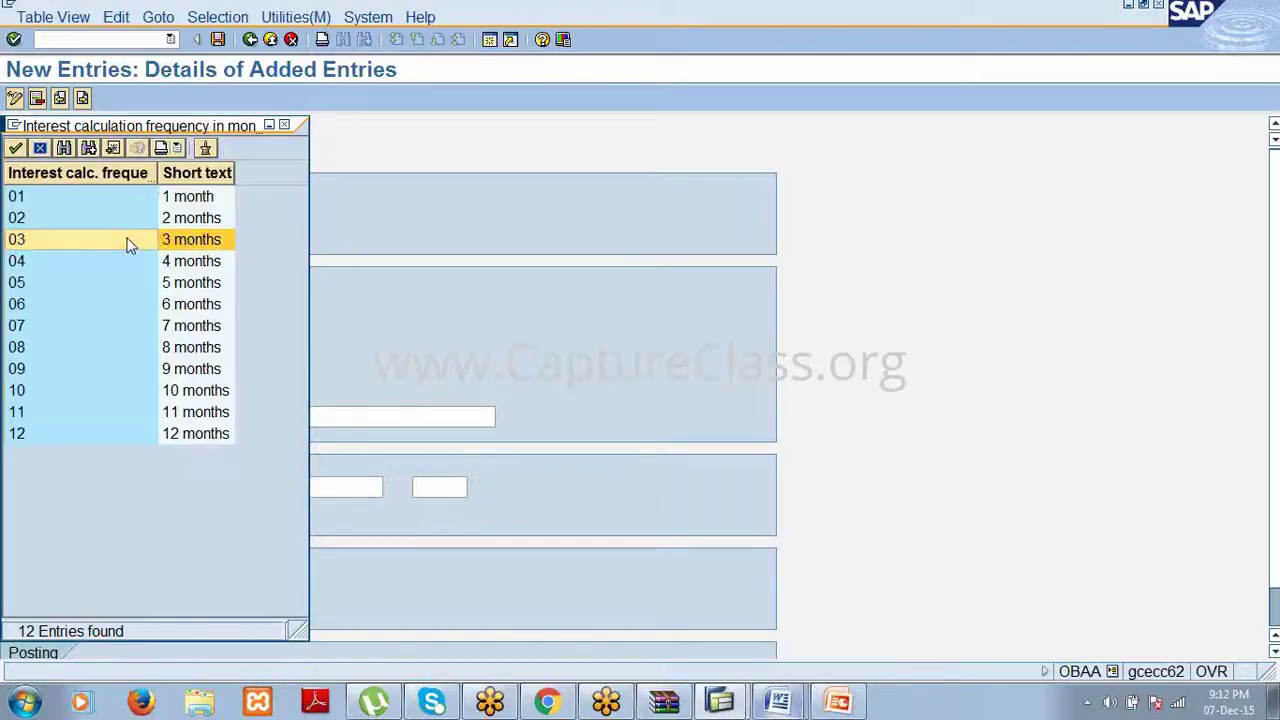
pyautogui.doubleClick(186, 199)
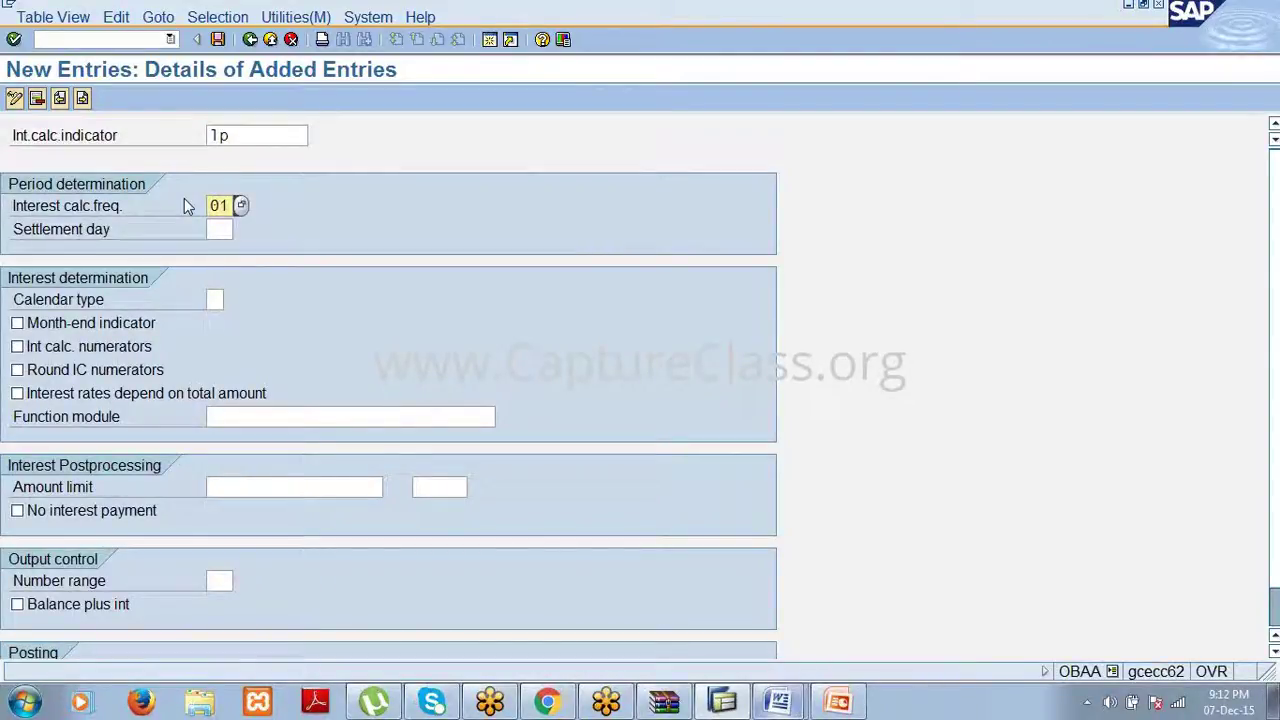
# Choose calendar type G, turn on Balance plus int, and save under the customizing request
pyautogui.click(214, 299)
pyautogui.click(229, 299)
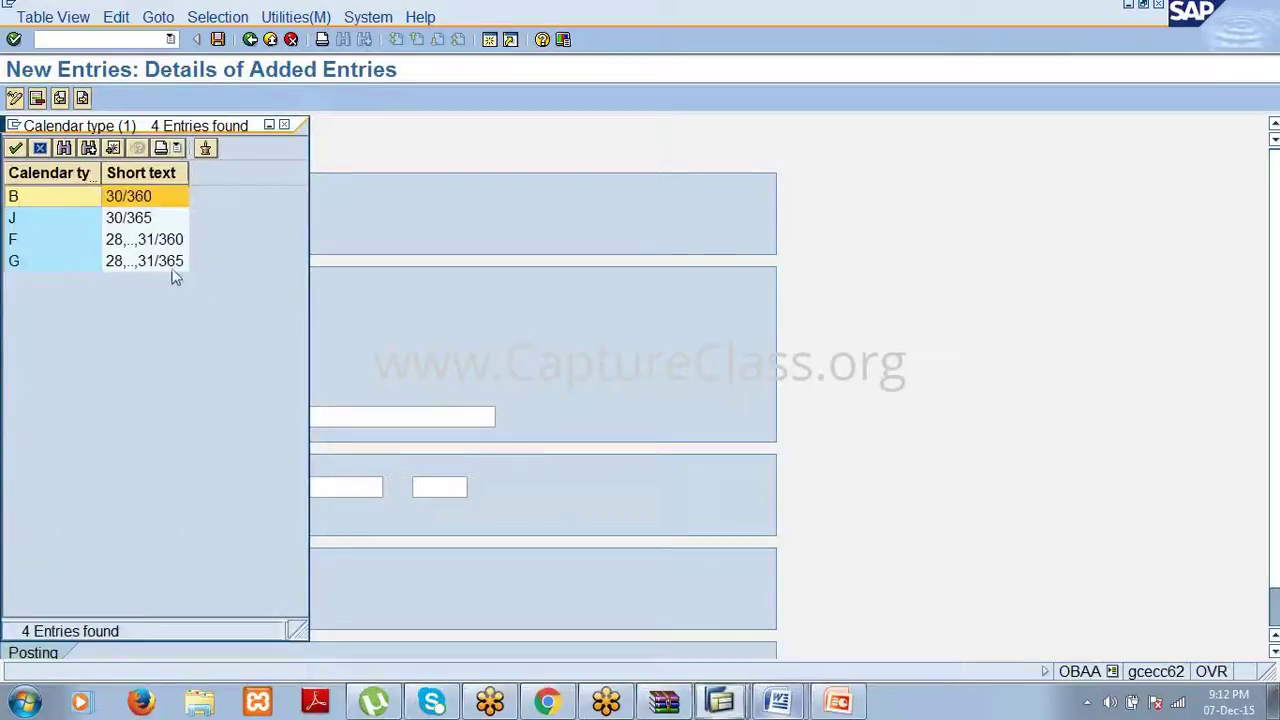
pyautogui.doubleClick(130, 263)
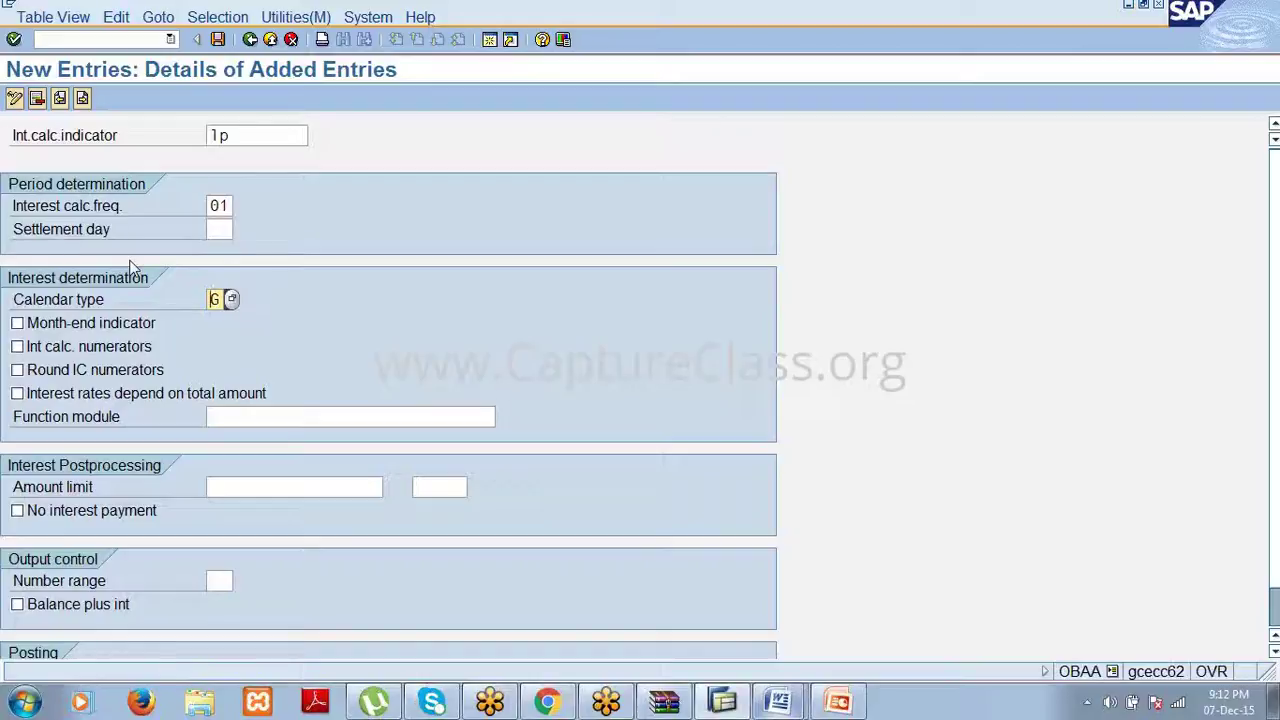
pyautogui.click(63, 610)
pyautogui.click(63, 612)
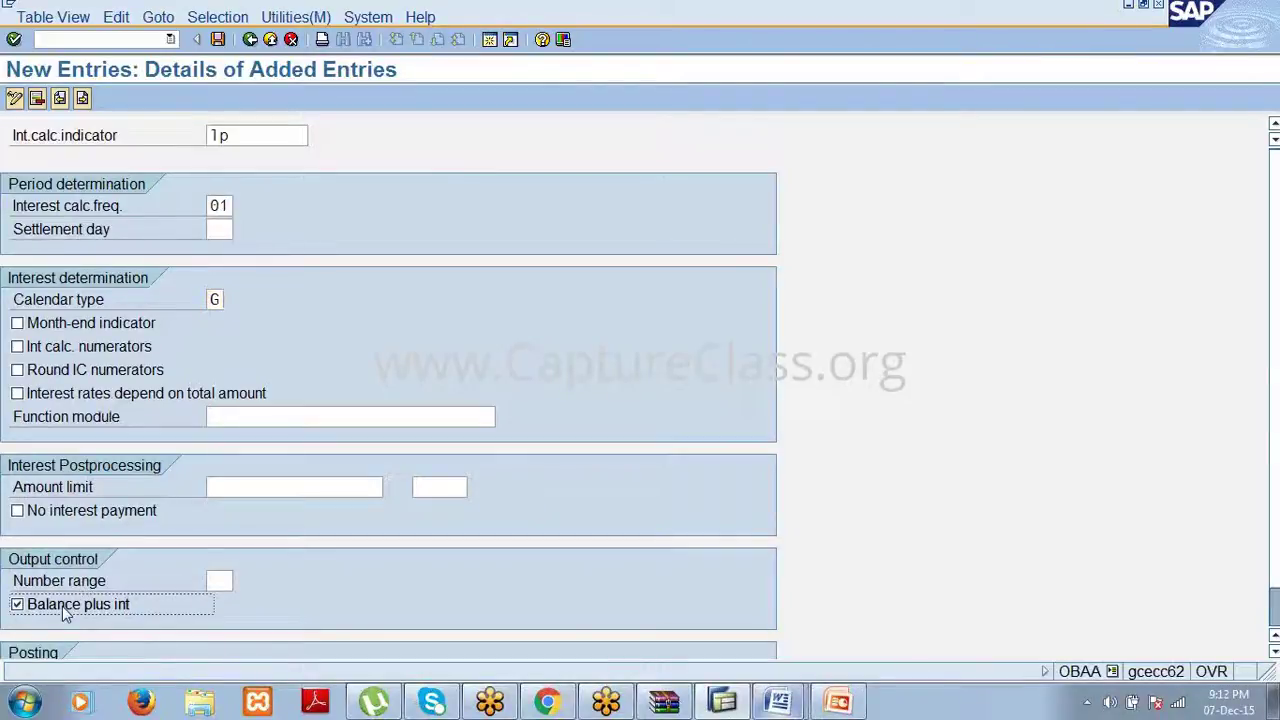
pyautogui.click(218, 39)
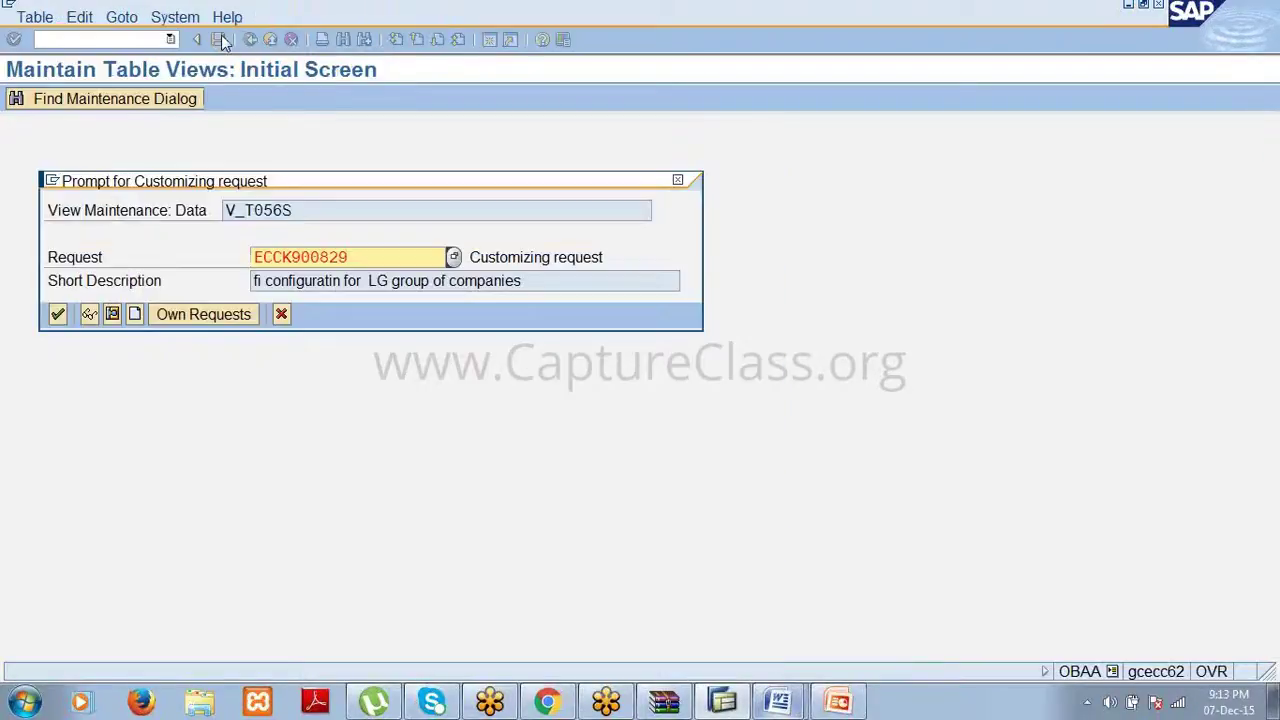
pyautogui.click(58, 314)
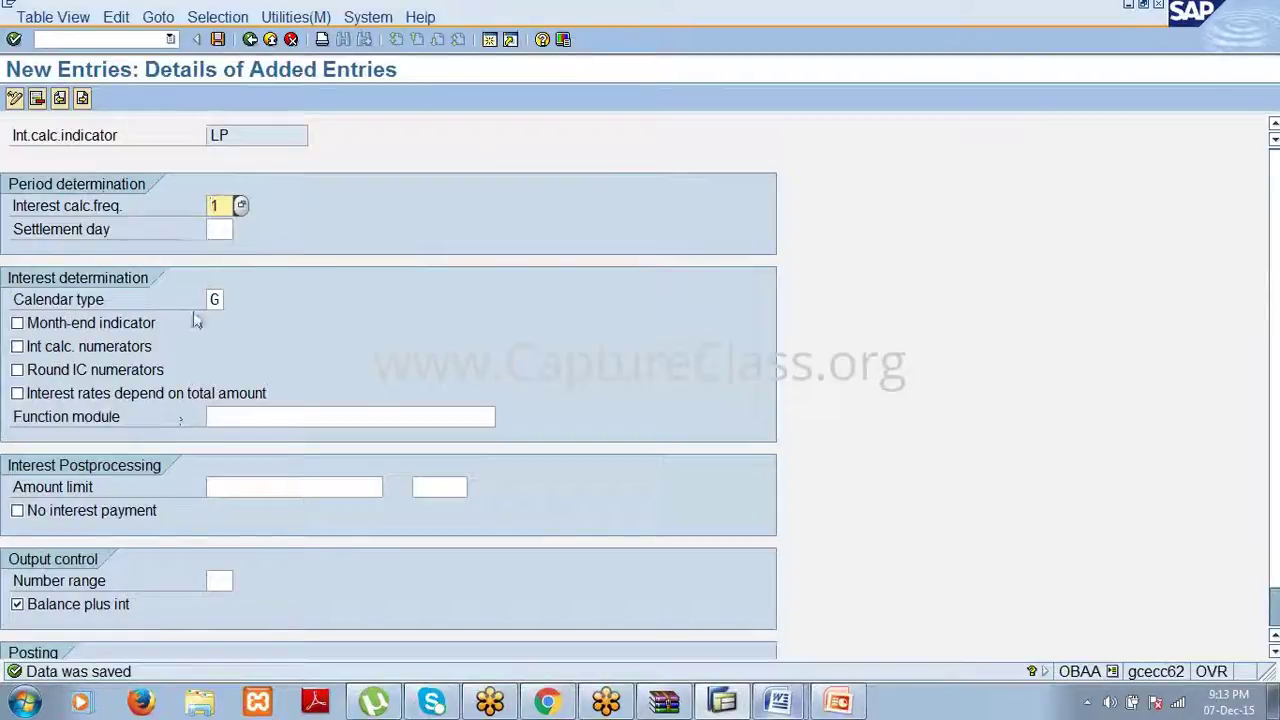
pyautogui.click(216, 299)
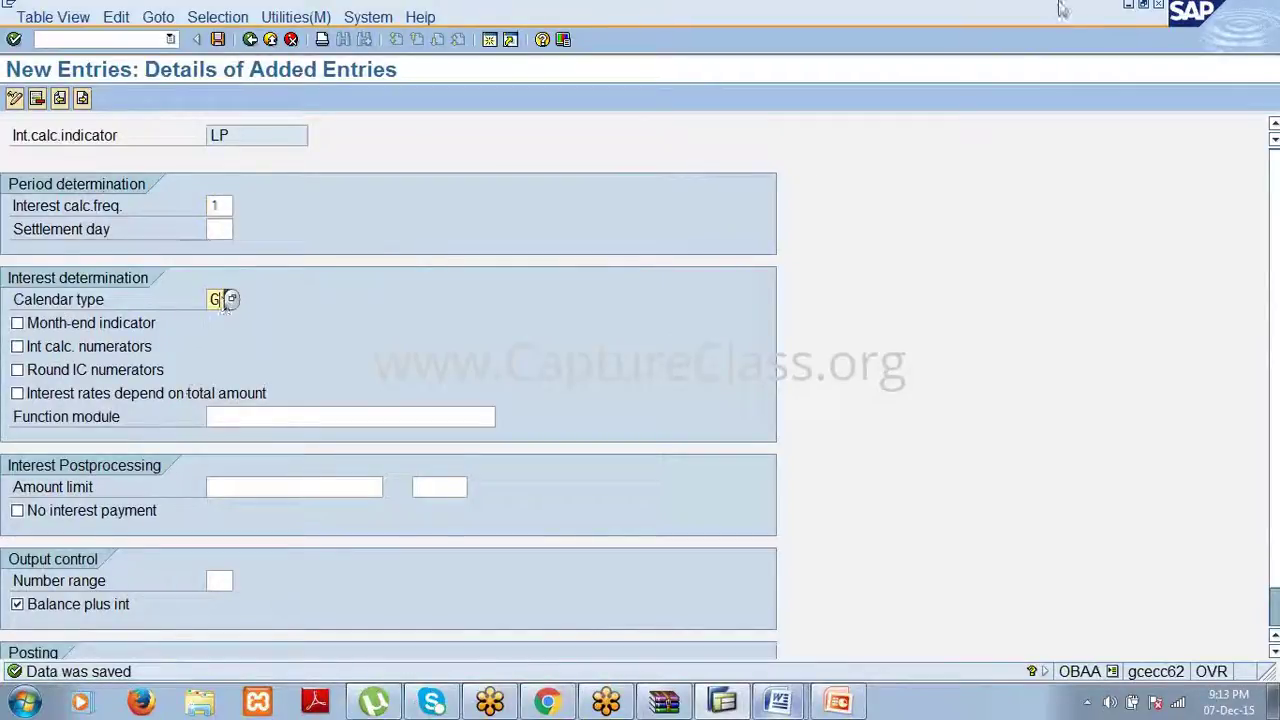
pyautogui.click(1128, 5)
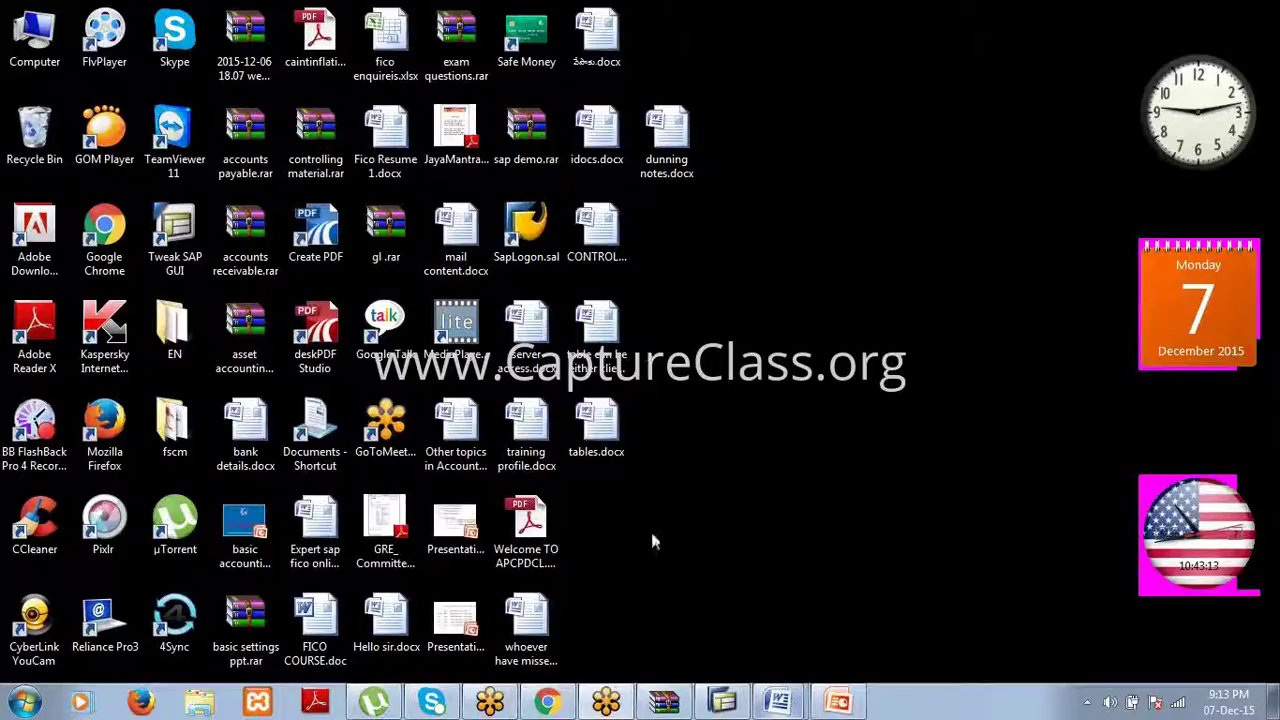
pyautogui.moveTo(779, 702)
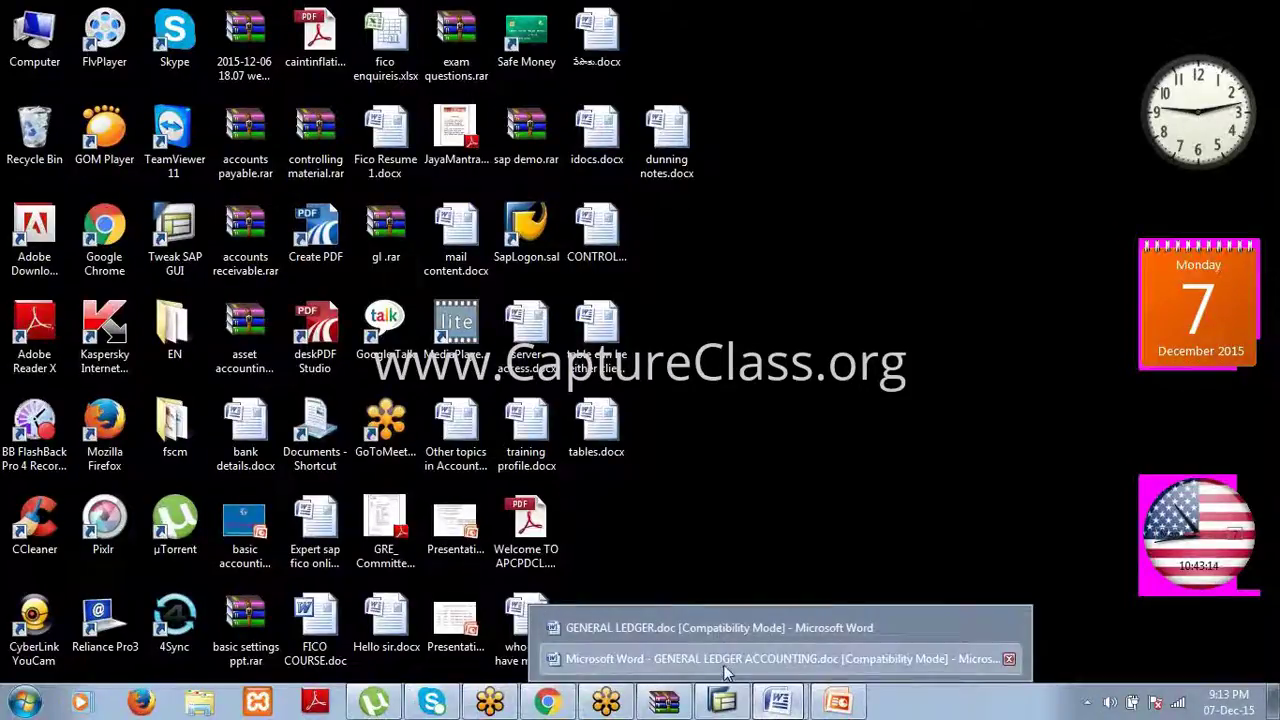
pyautogui.click(727, 660)
pyautogui.scroll(5, 513, 440)
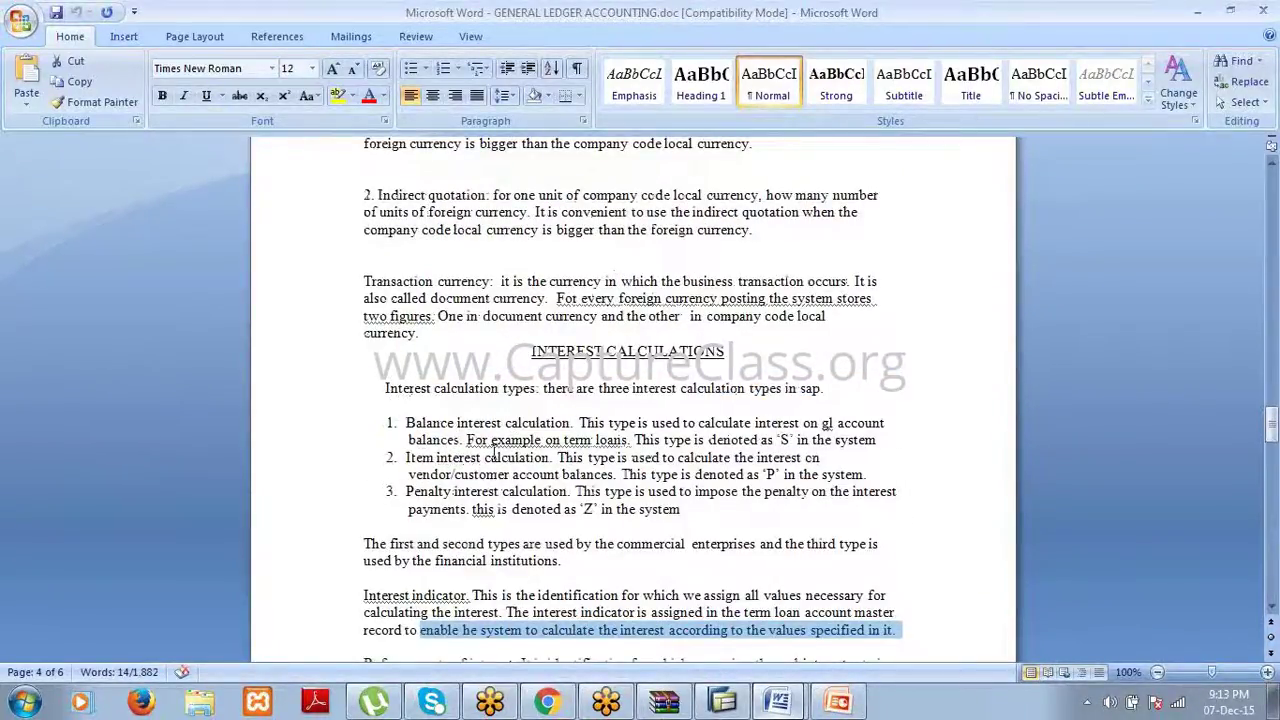
pyautogui.click(381, 388)
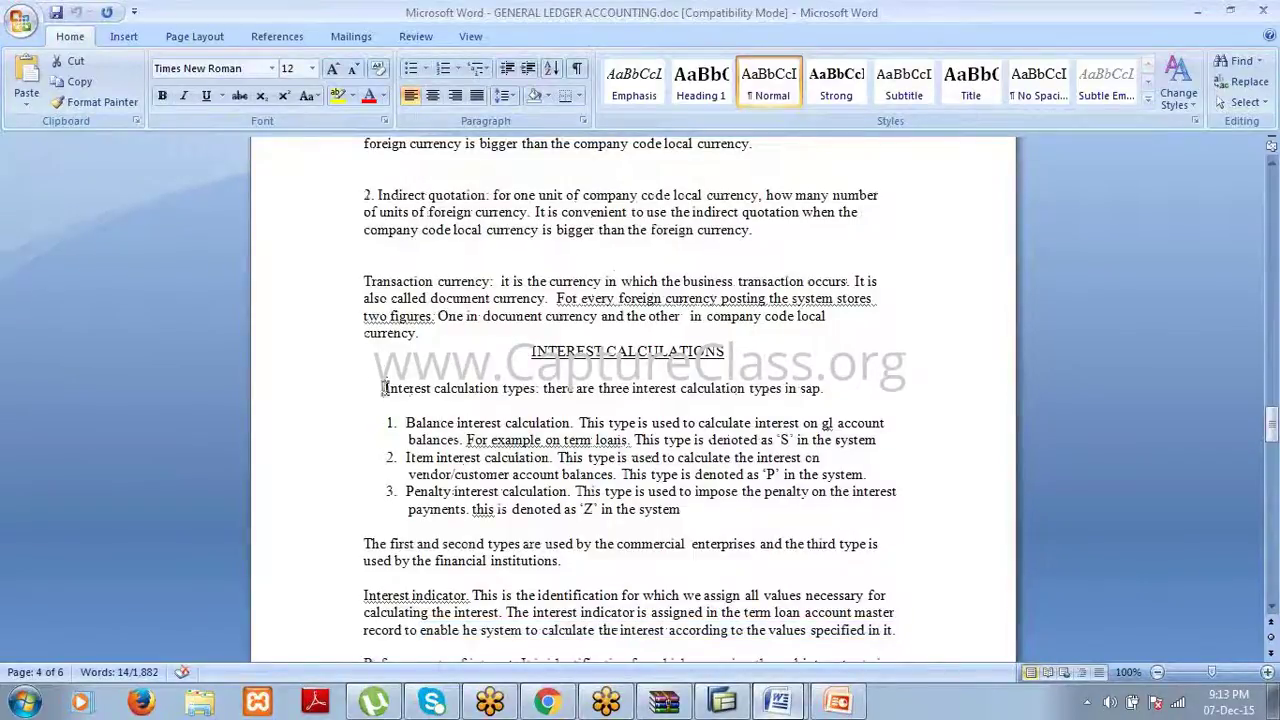
pyautogui.moveTo(381, 388); pyautogui.dragTo(755, 530)
pyautogui.scroll(-10, 755, 530)
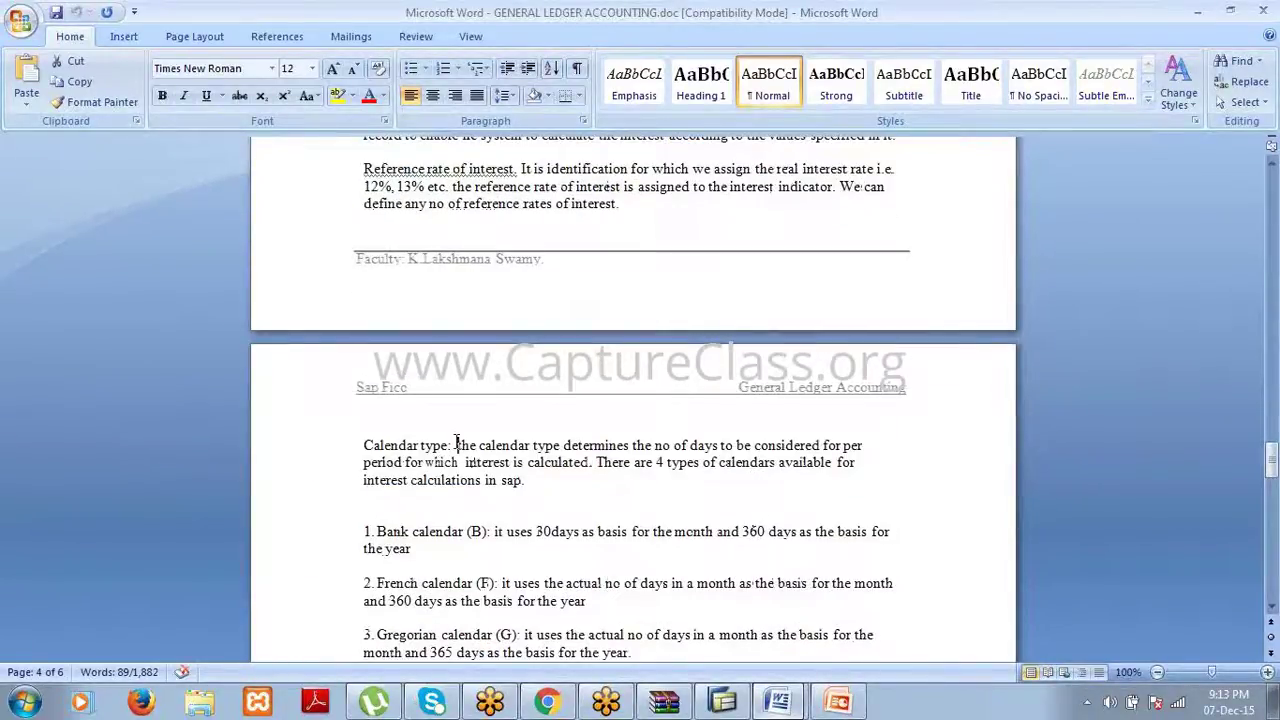
pyautogui.click(458, 445)
pyautogui.moveTo(458, 445); pyautogui.dragTo(879, 448)
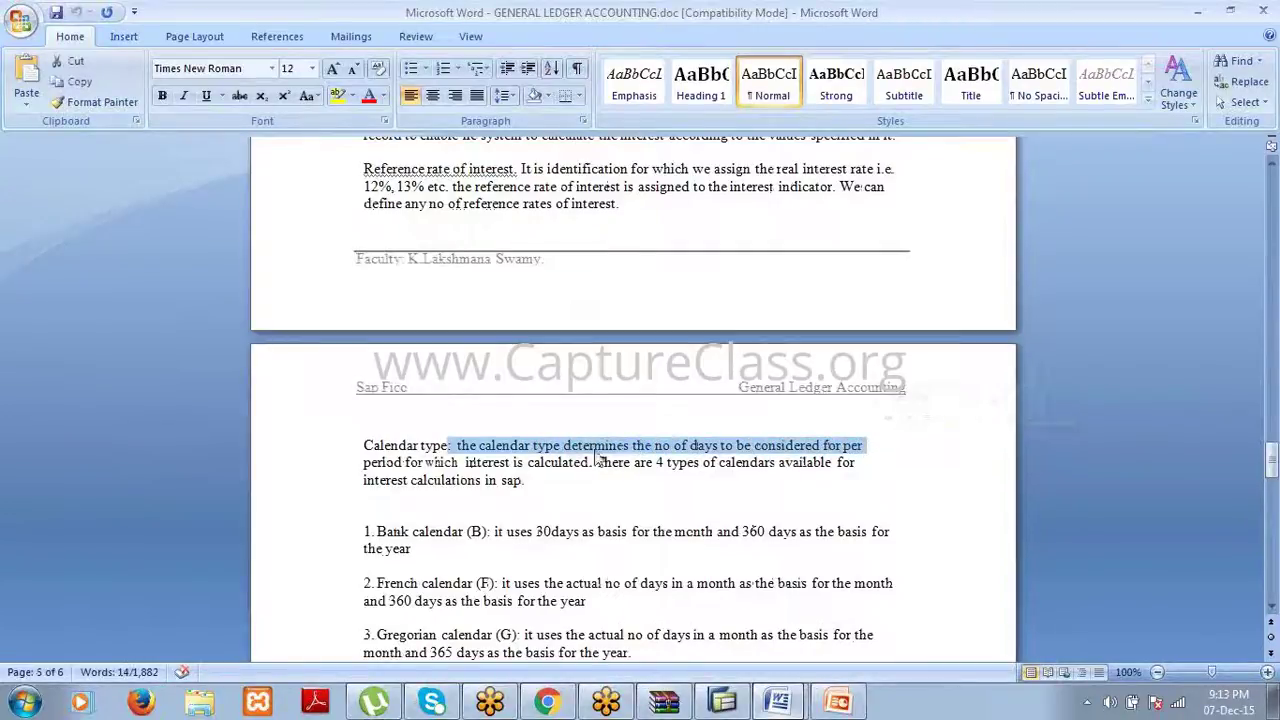
pyautogui.click(404, 462)
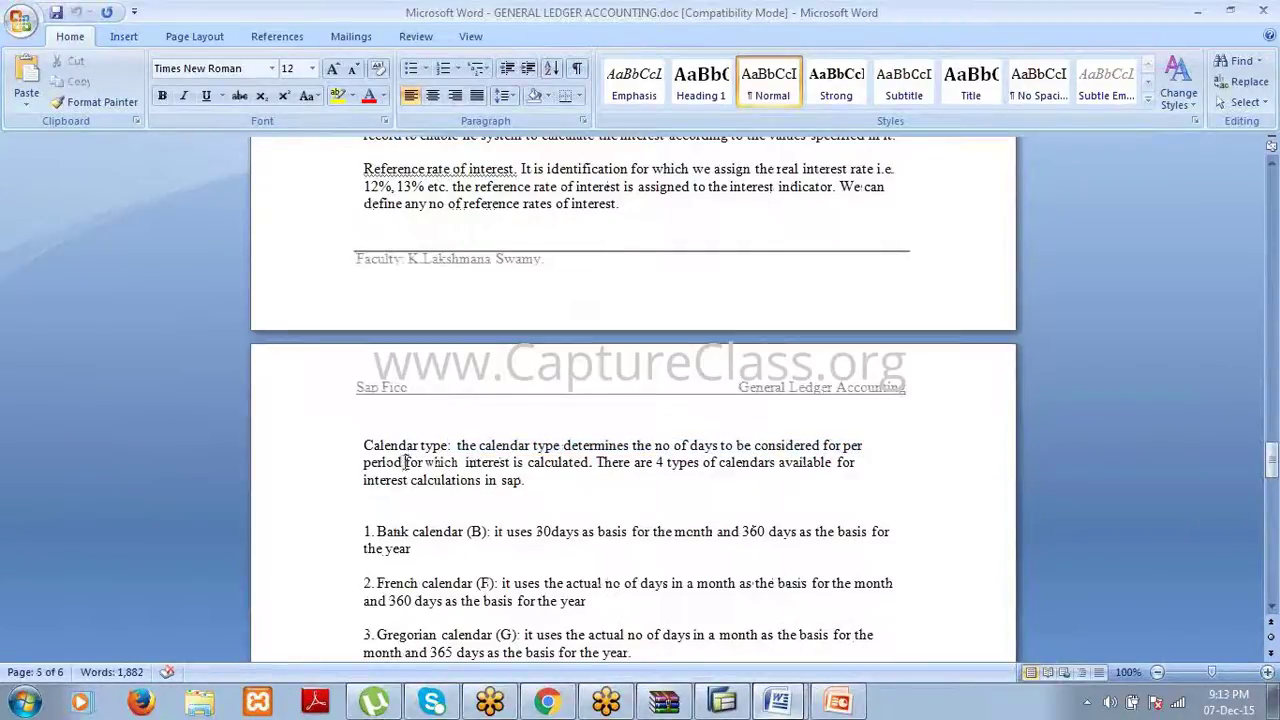
pyautogui.keyDown('shift'); pyautogui.click(579, 468); pyautogui.keyUp('shift')
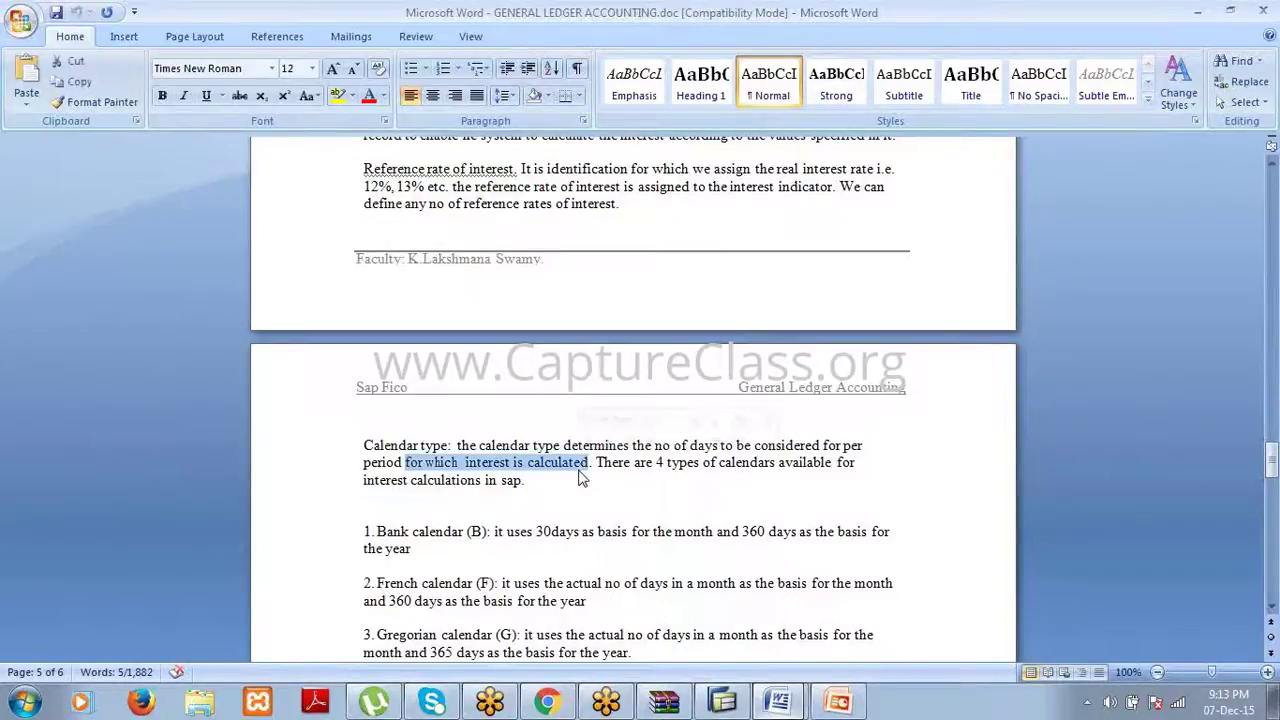
pyautogui.click(457, 446)
pyautogui.keyDown('shift'); pyautogui.click(563, 447); pyautogui.keyUp('shift')
pyautogui.moveTo(563, 447); pyautogui.dragTo(877, 448)
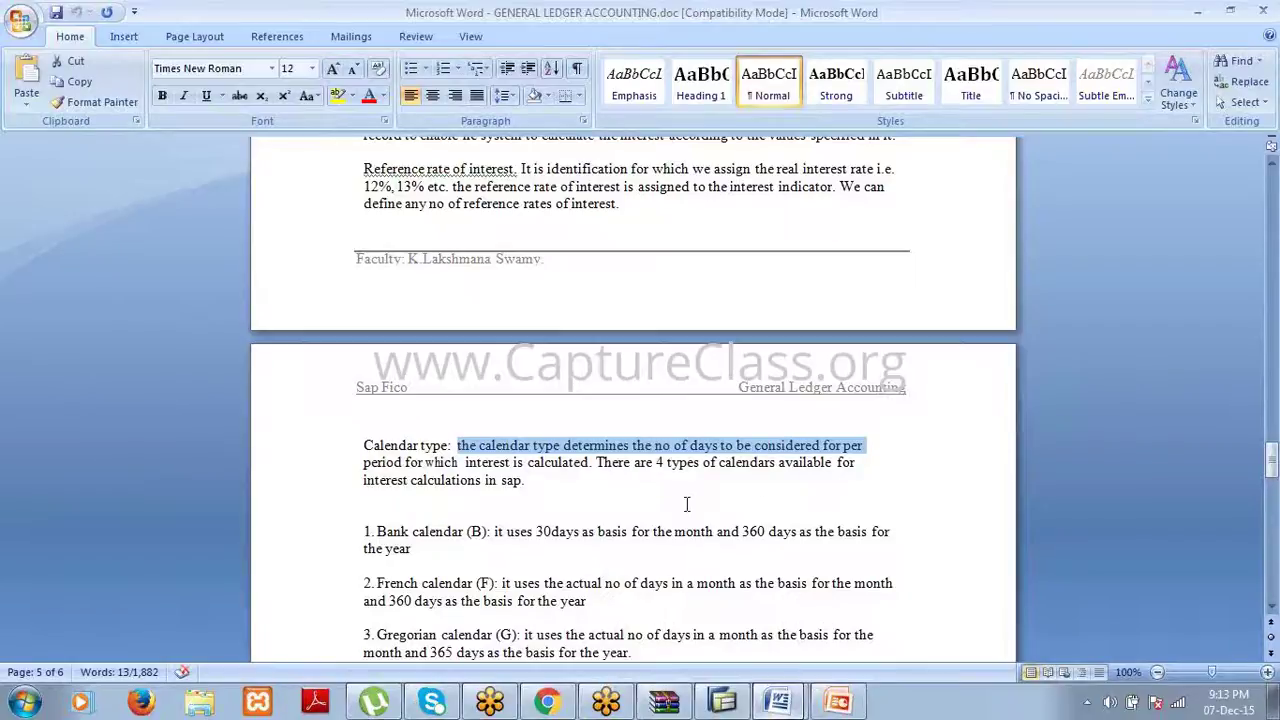
pyautogui.click(516, 449)
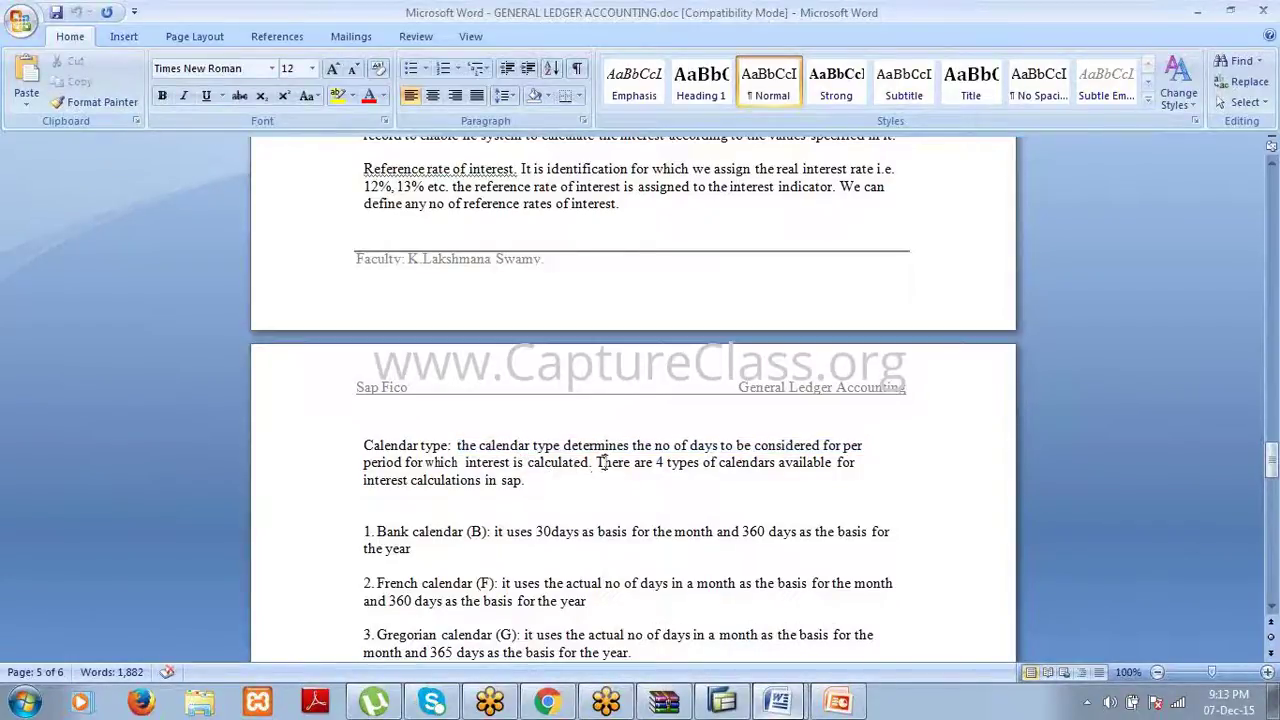
pyautogui.moveTo(598, 463); pyautogui.dragTo(886, 466)
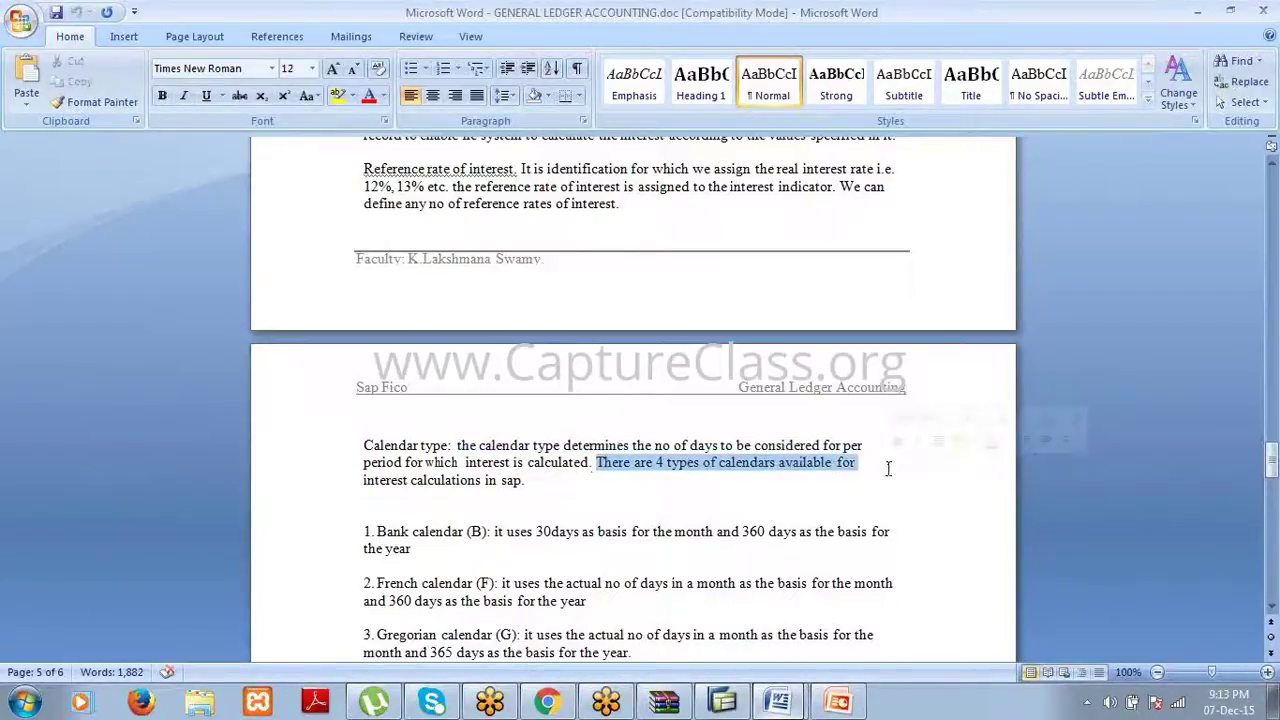
pyautogui.click(531, 481)
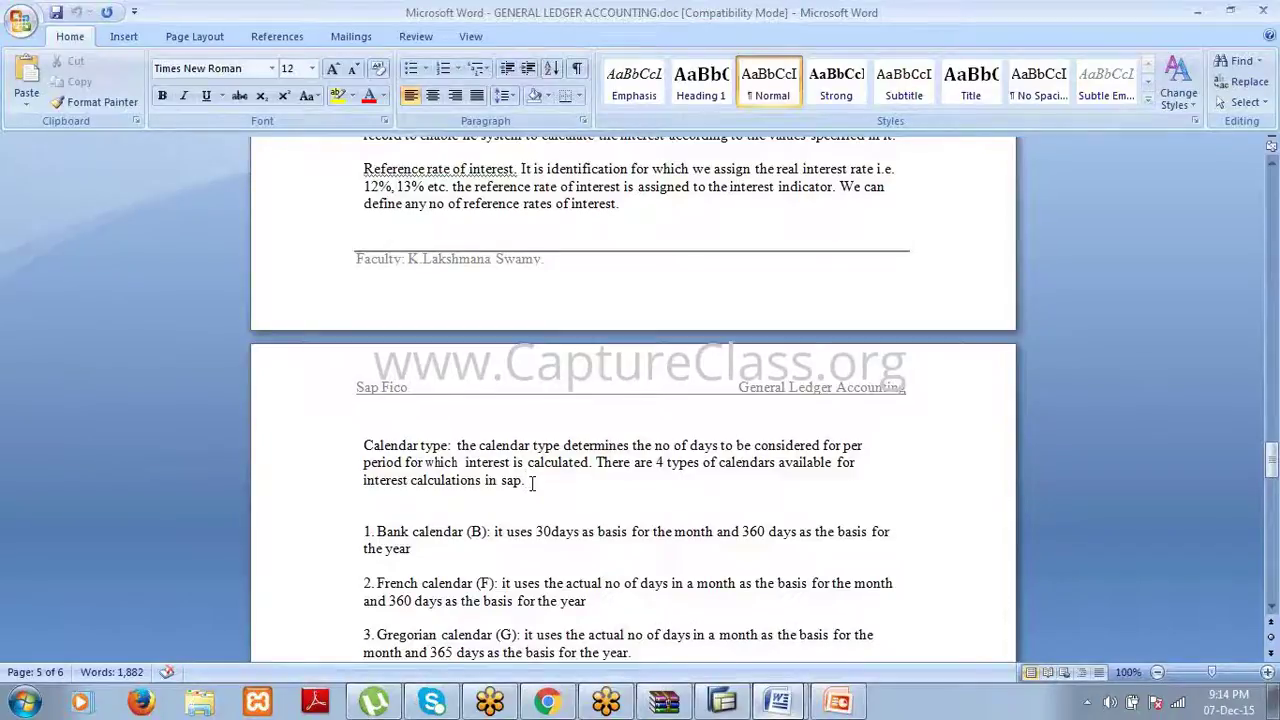
# Read the Bank calendar (B) note: 30 days per month, 360-day year
pyautogui.scroll(-4, 528, 485)
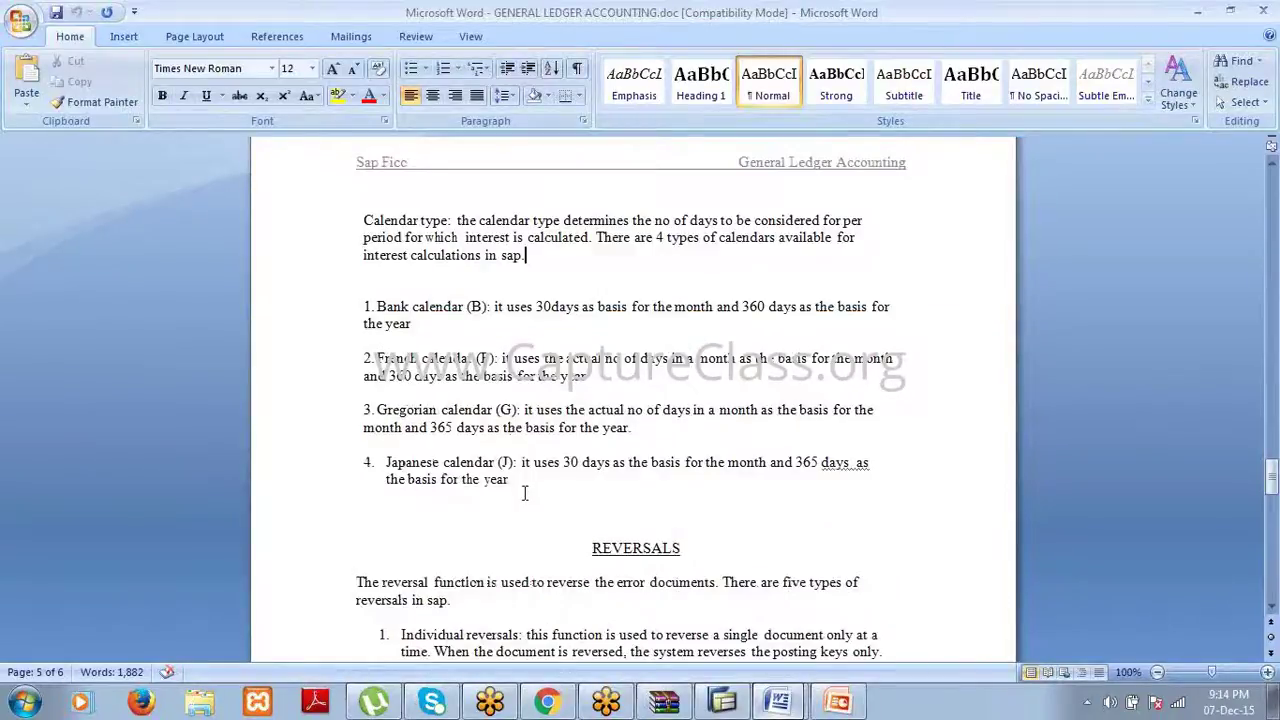
pyautogui.click(376, 306)
pyautogui.moveTo(389, 304); pyautogui.dragTo(487, 313)
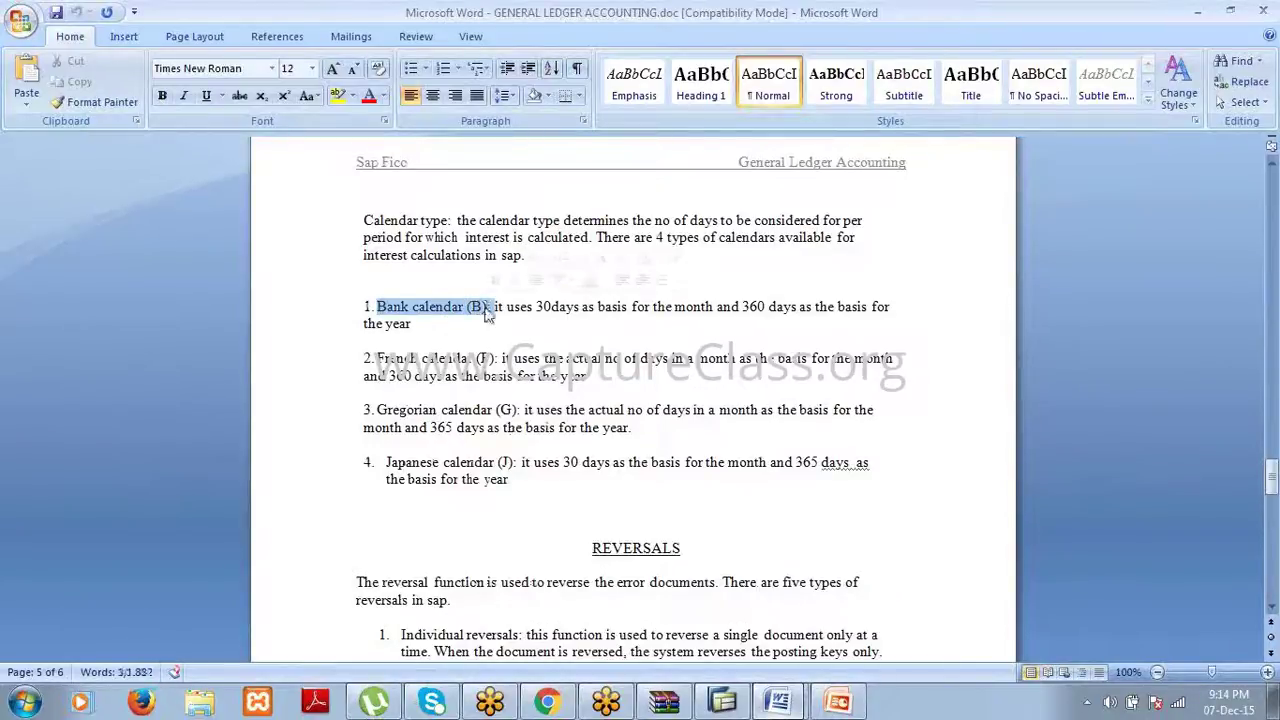
pyautogui.click(494, 307)
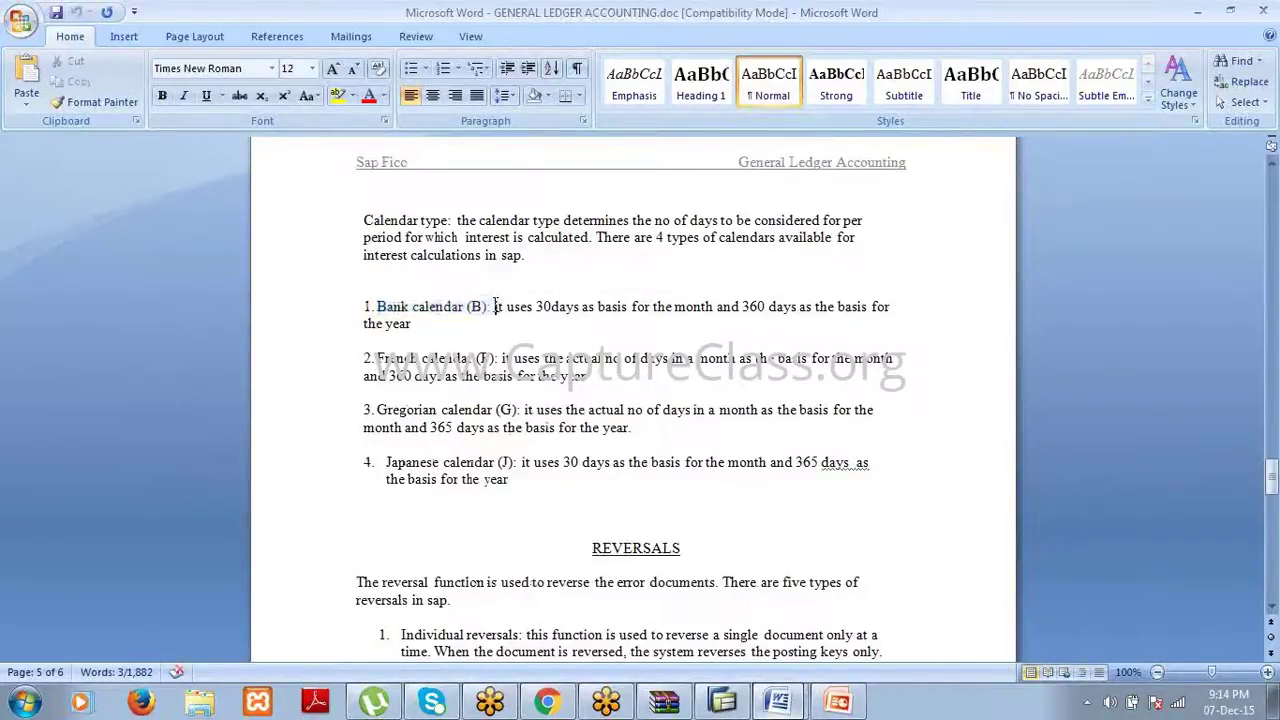
pyautogui.keyDown('shift'); pyautogui.click(718, 309); pyautogui.keyUp('shift')
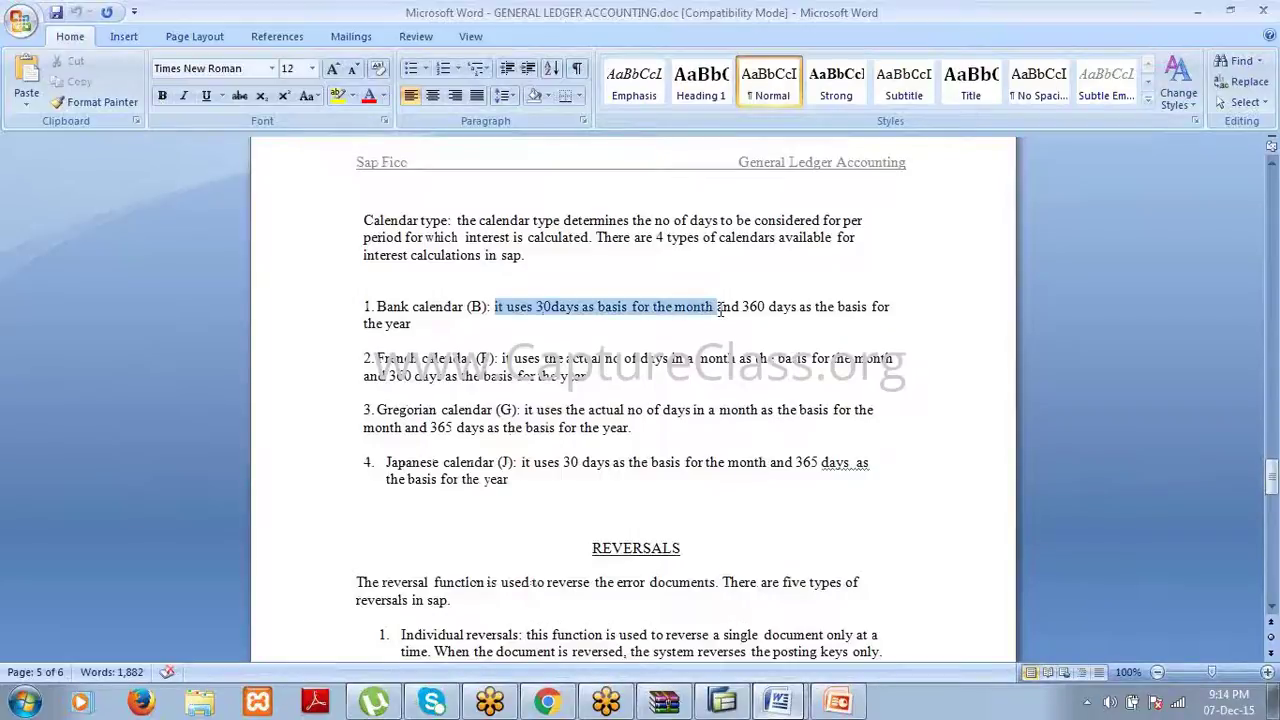
pyautogui.click(752, 308)
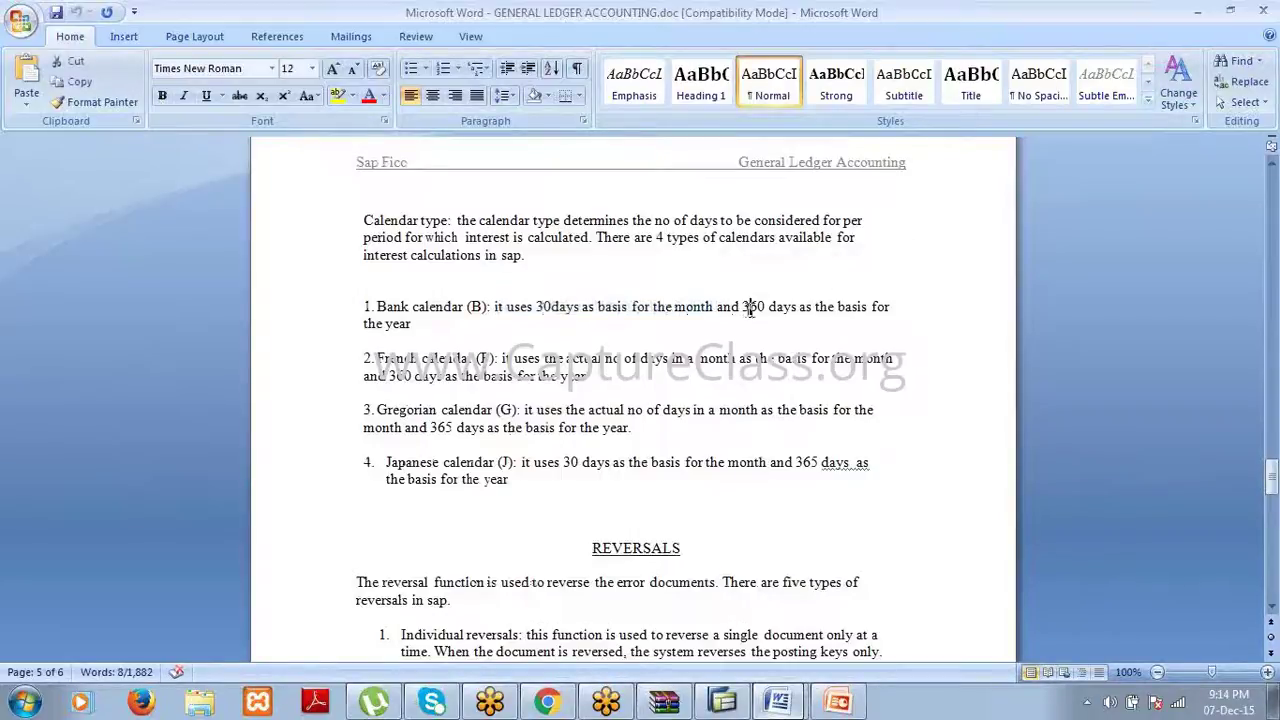
pyautogui.keyDown('shift'); pyautogui.click(901, 311); pyautogui.keyUp('shift')
pyautogui.click(414, 324)
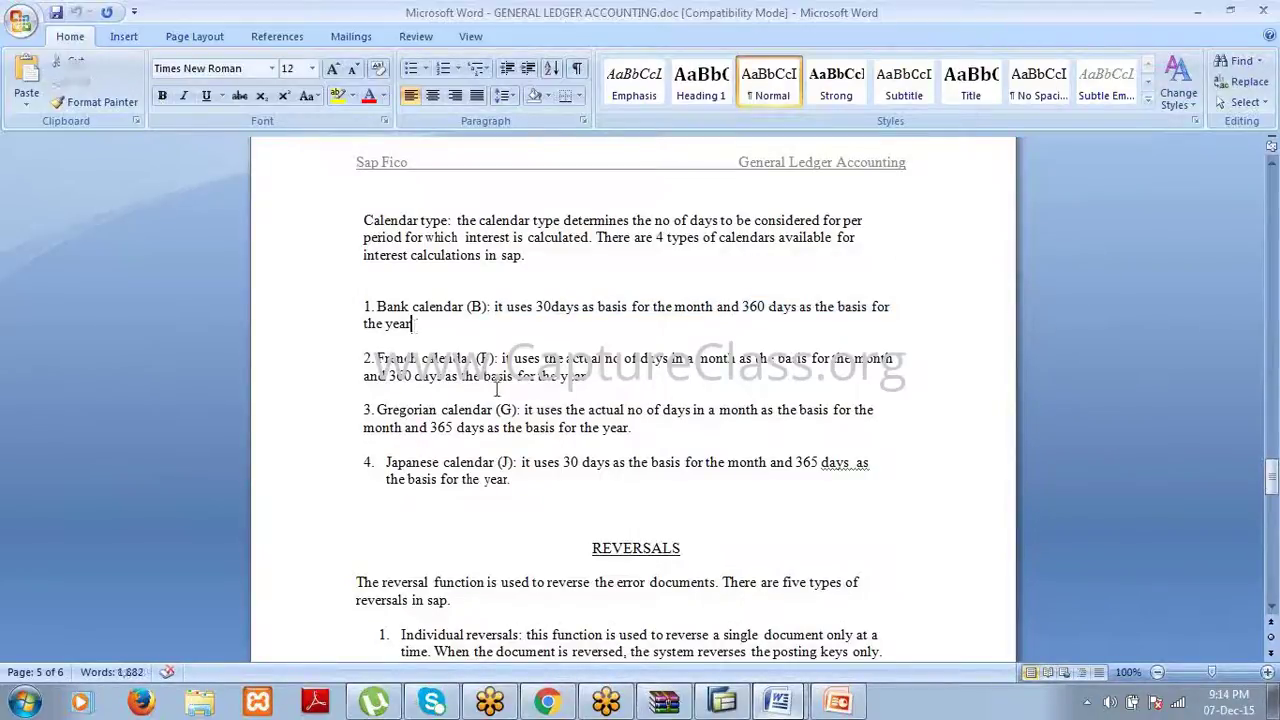
pyautogui.click(1198, 12)
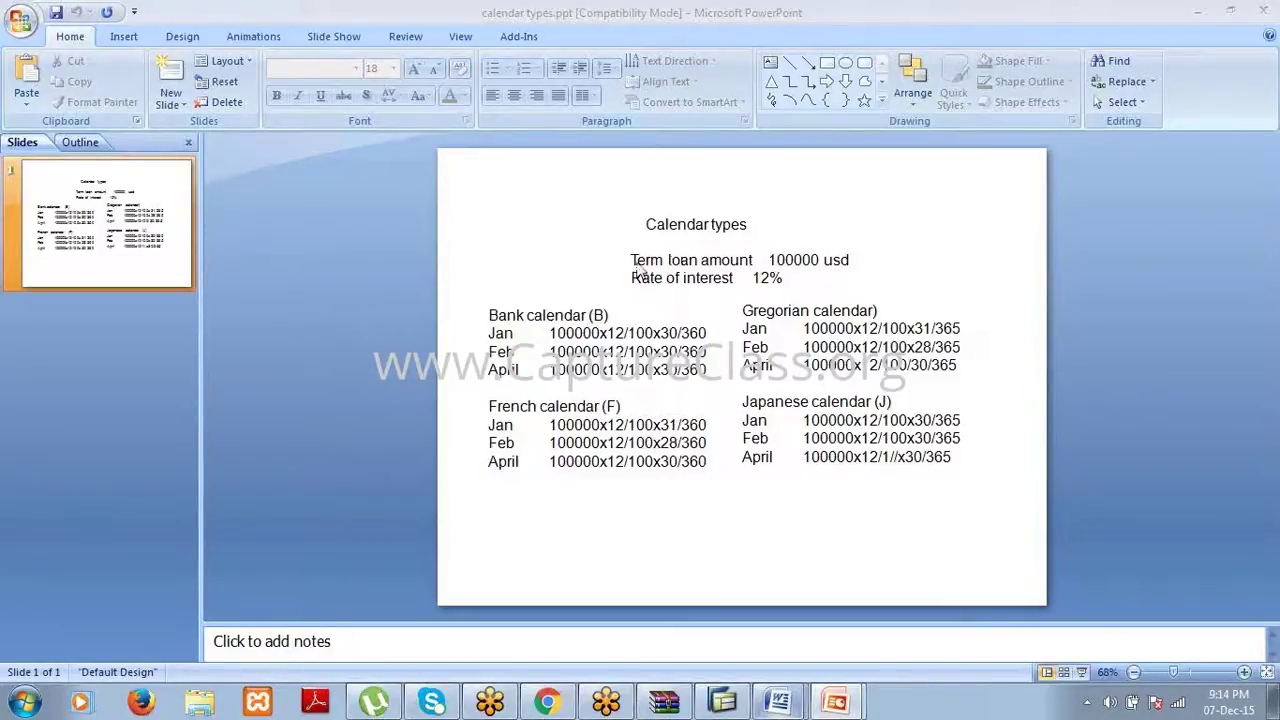
pyautogui.click(783, 276)
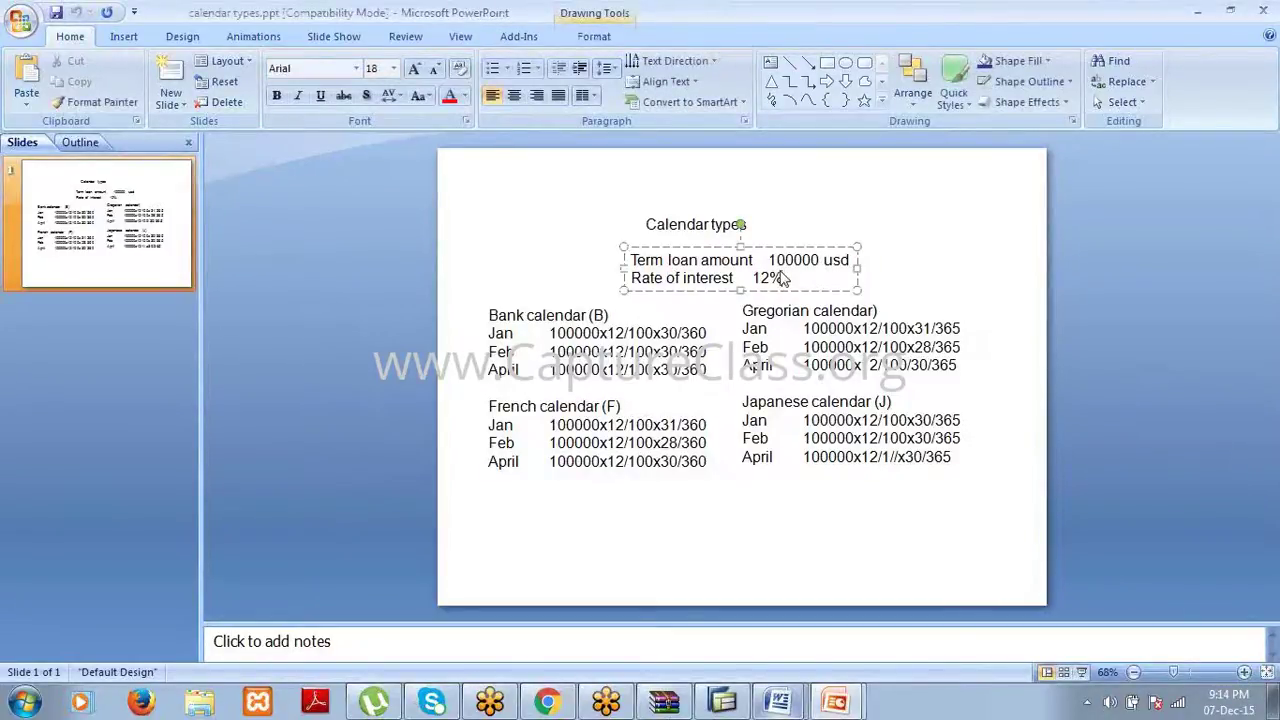
pyautogui.click(786, 701)
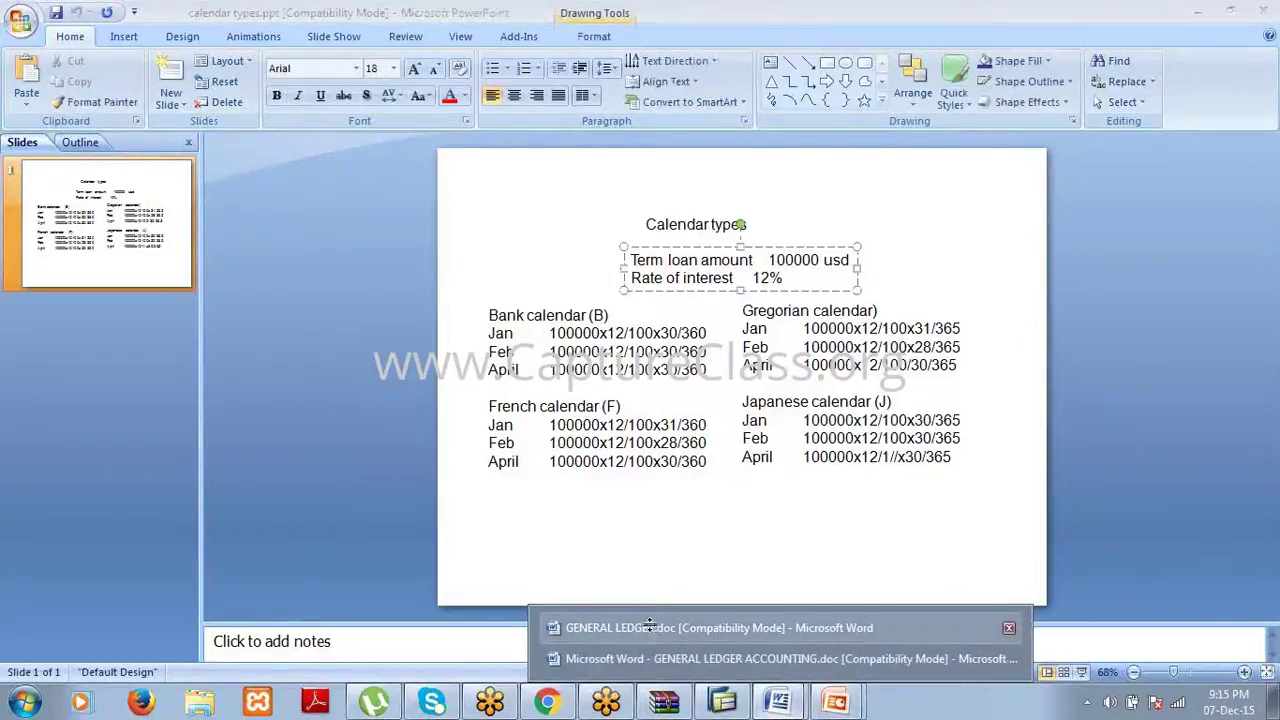
pyautogui.click(650, 627)
pyautogui.click(778, 701)
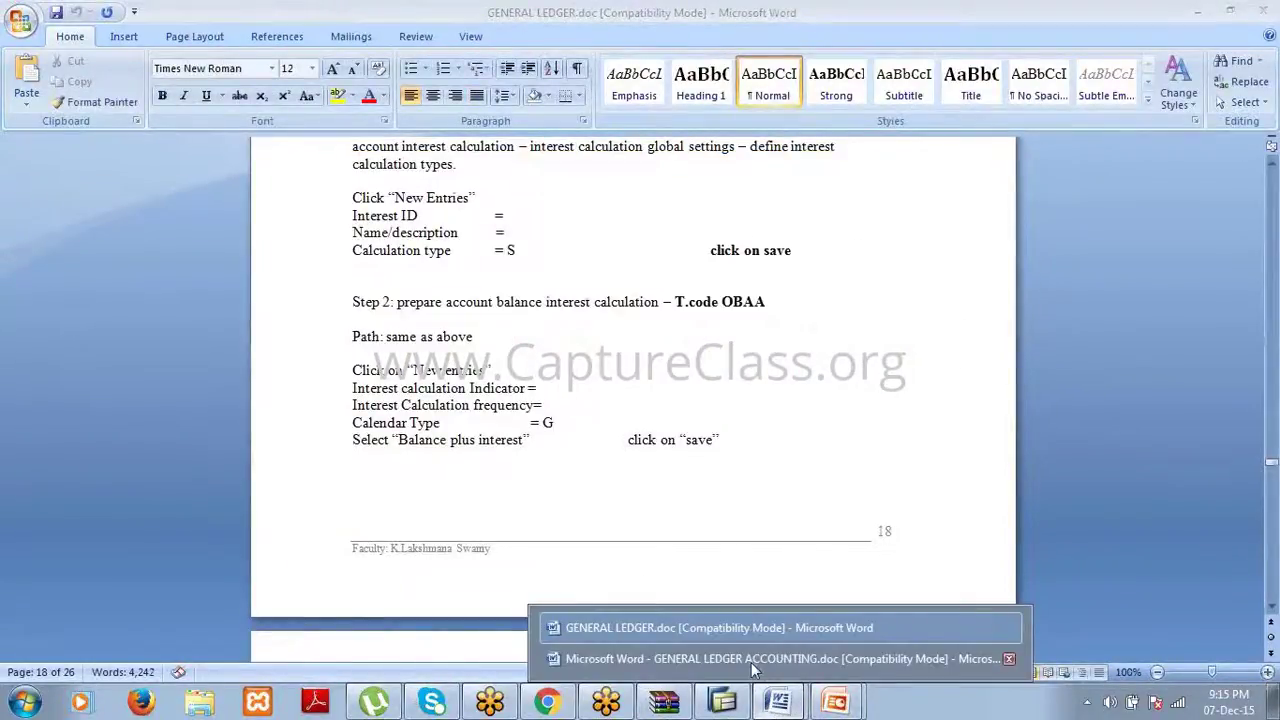
pyautogui.click(751, 655)
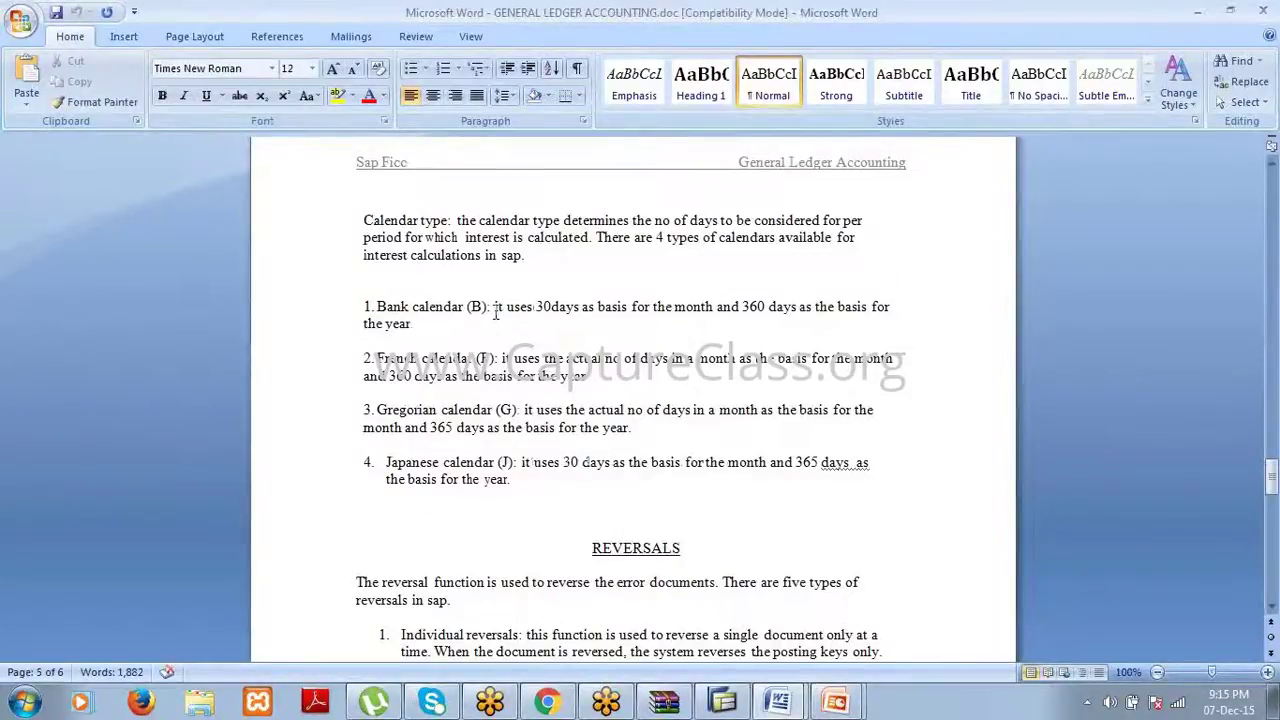
pyautogui.moveTo(495, 307); pyautogui.dragTo(551, 325)
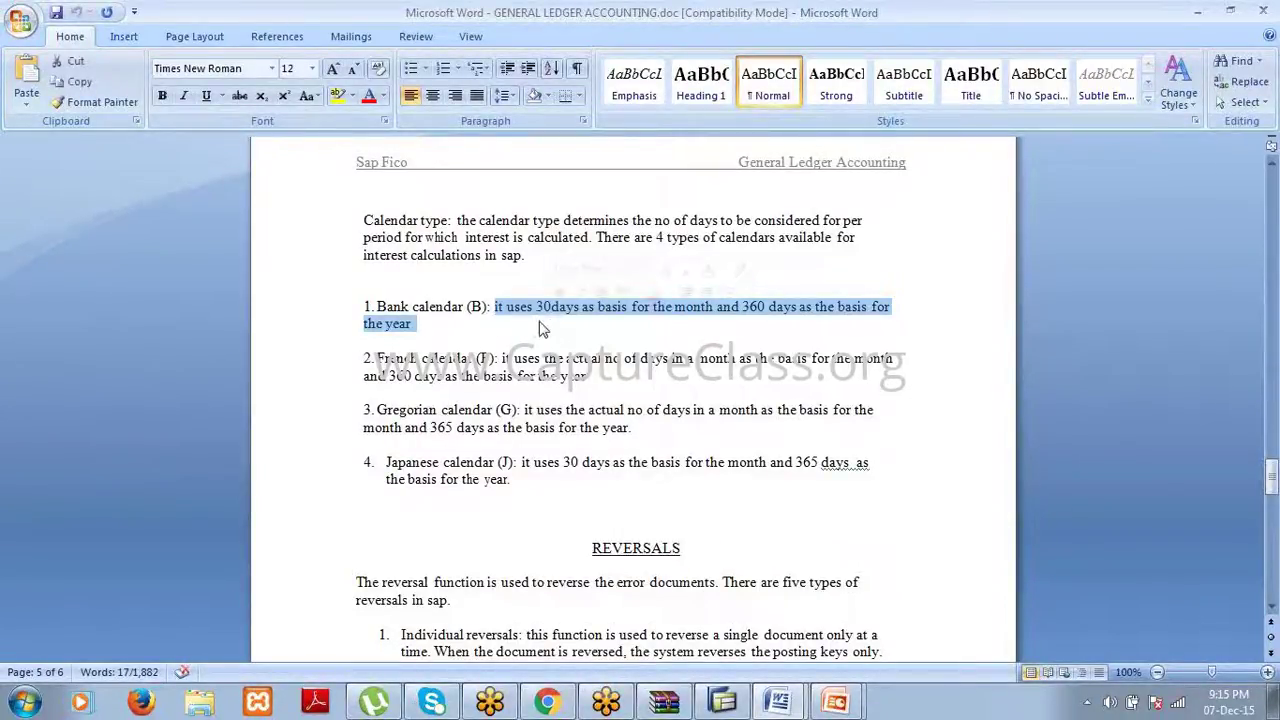
pyautogui.click(435, 324)
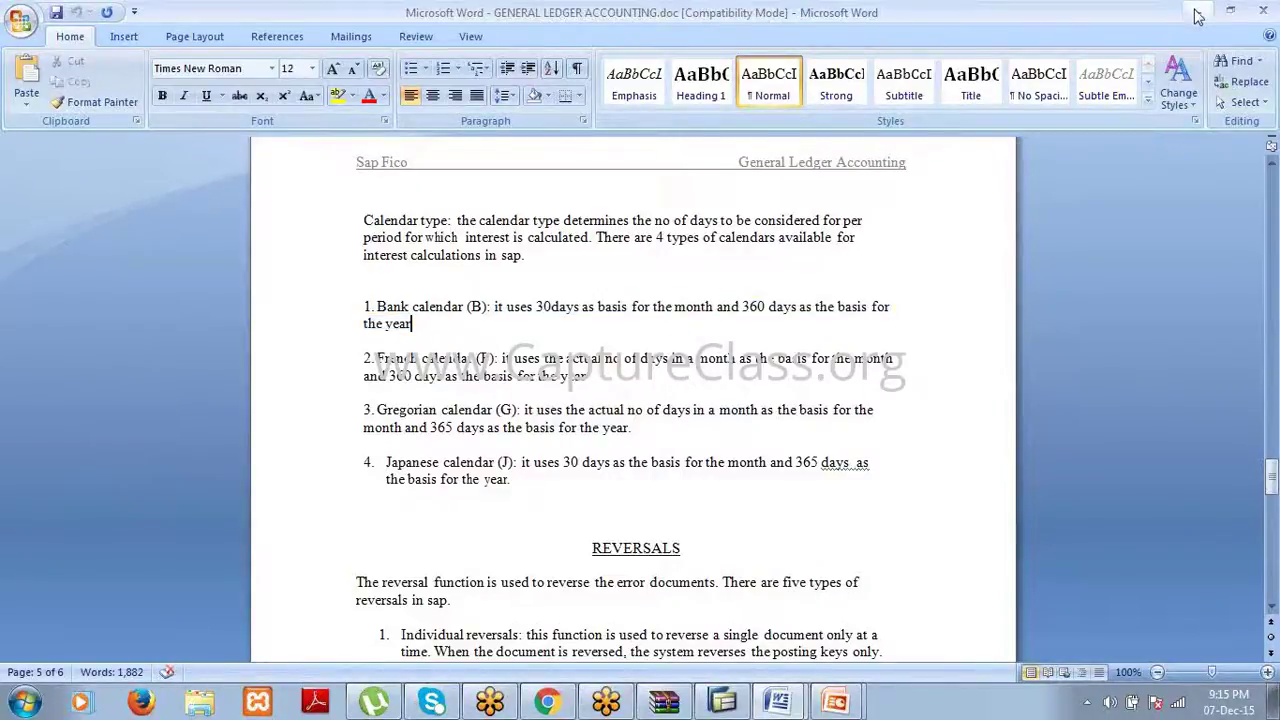
pyautogui.click(1197, 12)
pyautogui.moveTo(840, 705)
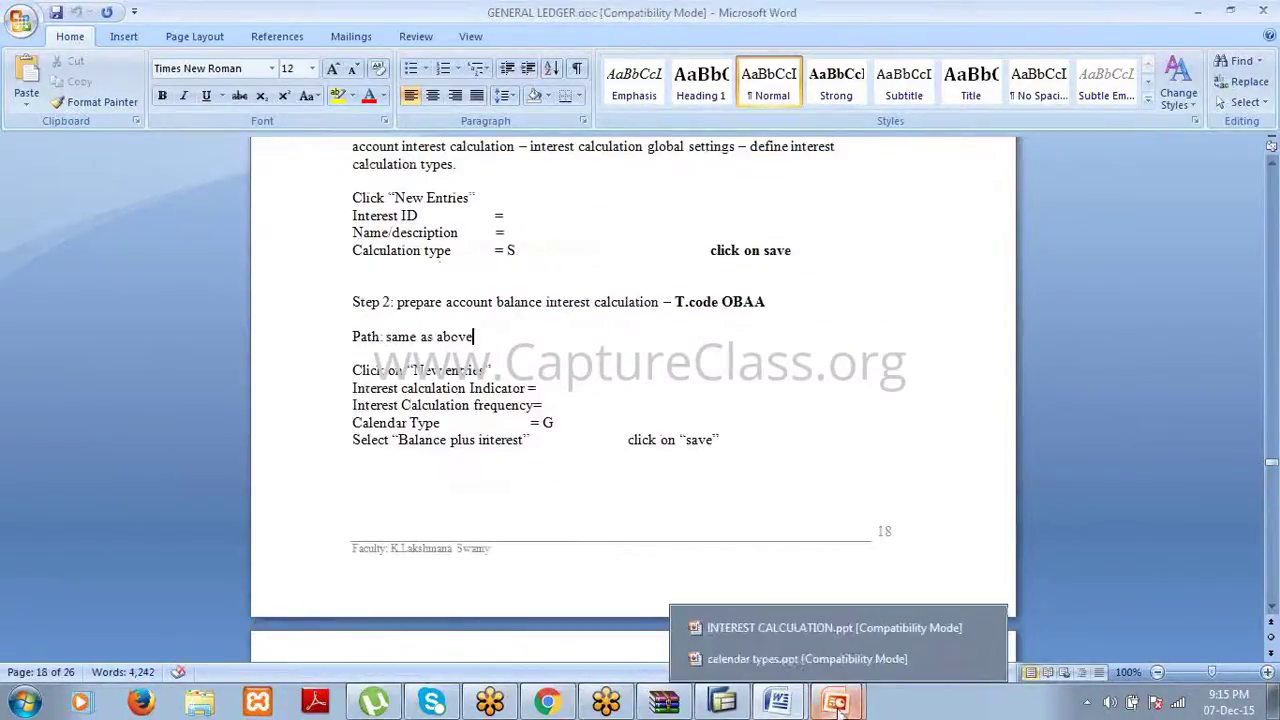
pyautogui.click(801, 658)
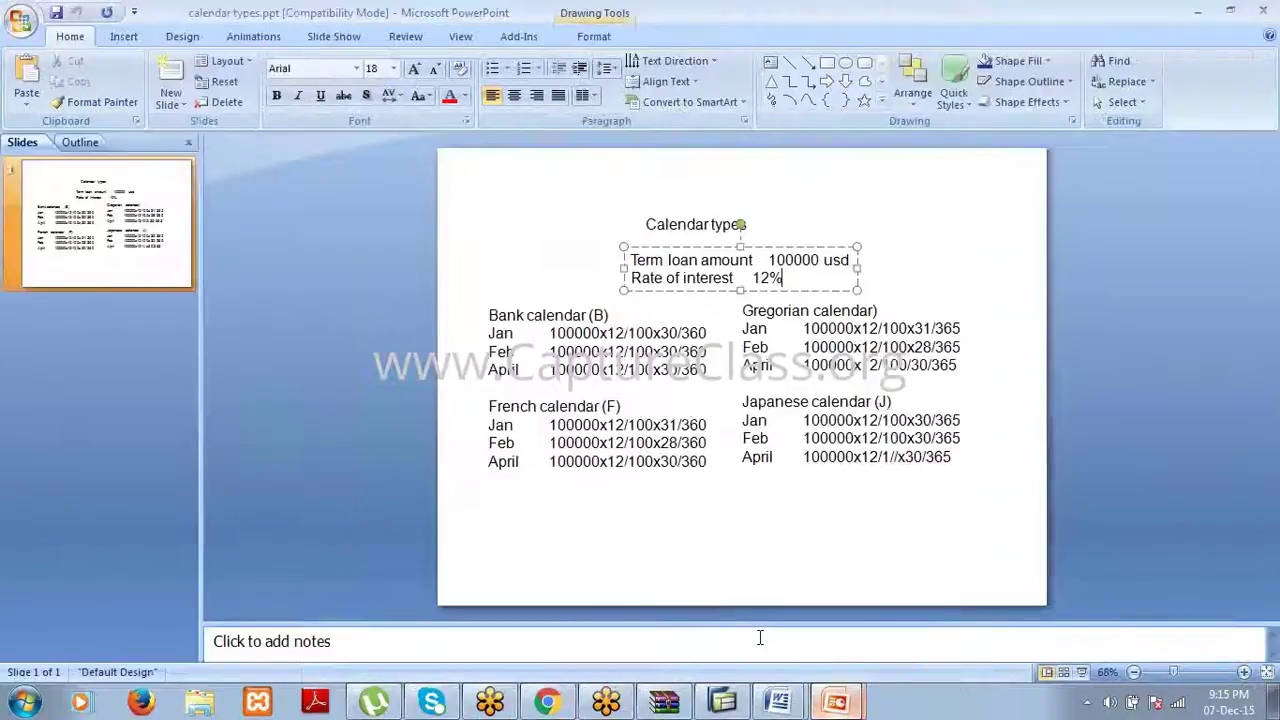
pyautogui.click(524, 333)
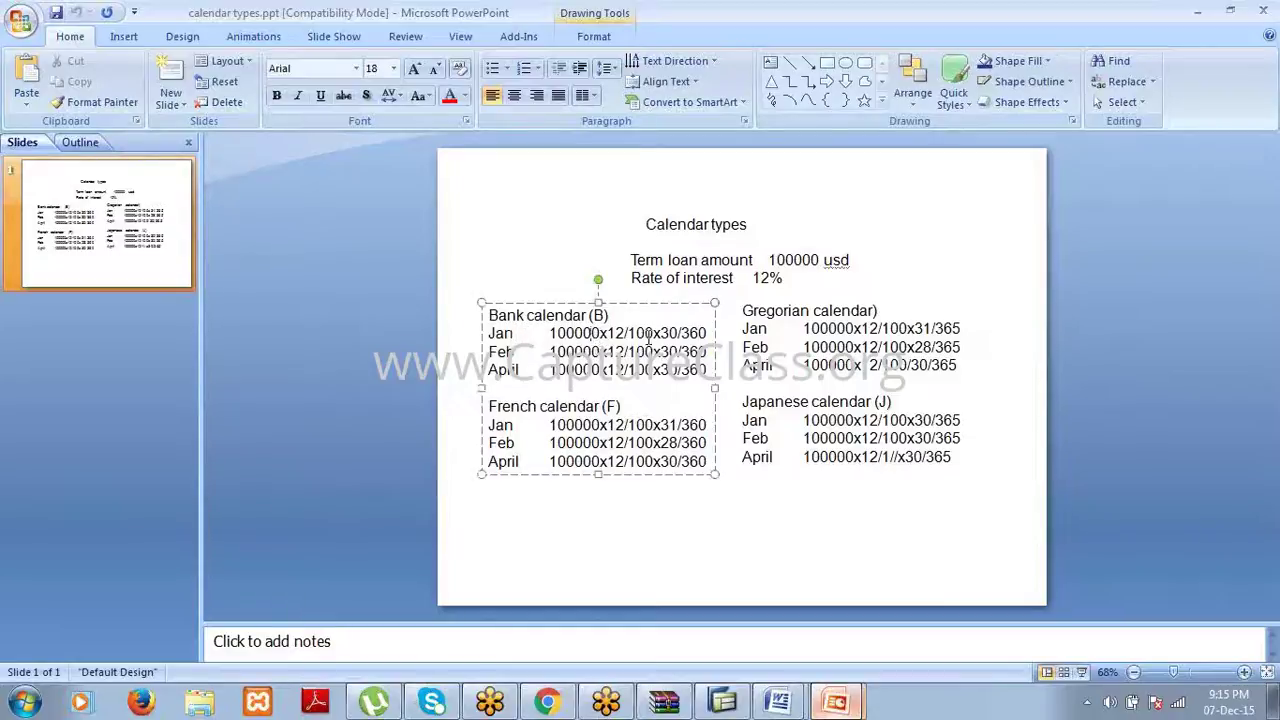
pyautogui.click(655, 333)
# Show the calendar type list (B, J, F, G) for the SAP entry
pyautogui.click(720, 700)
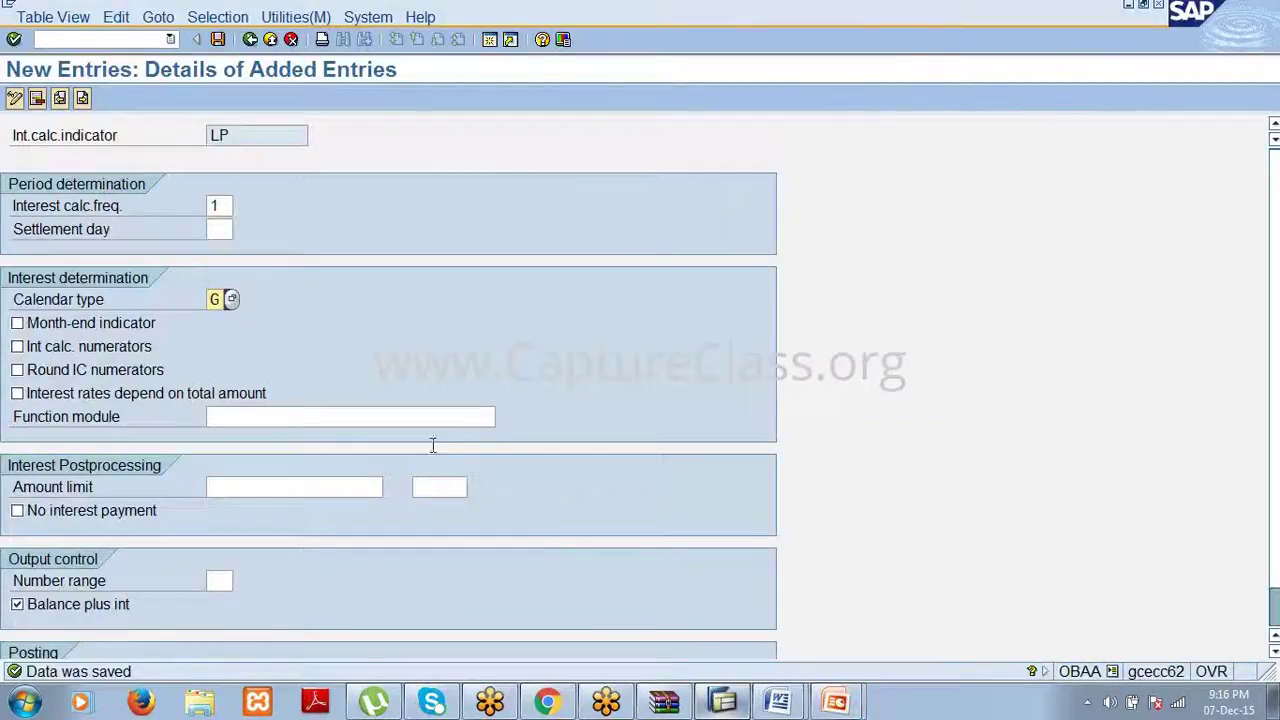
pyautogui.click(231, 299)
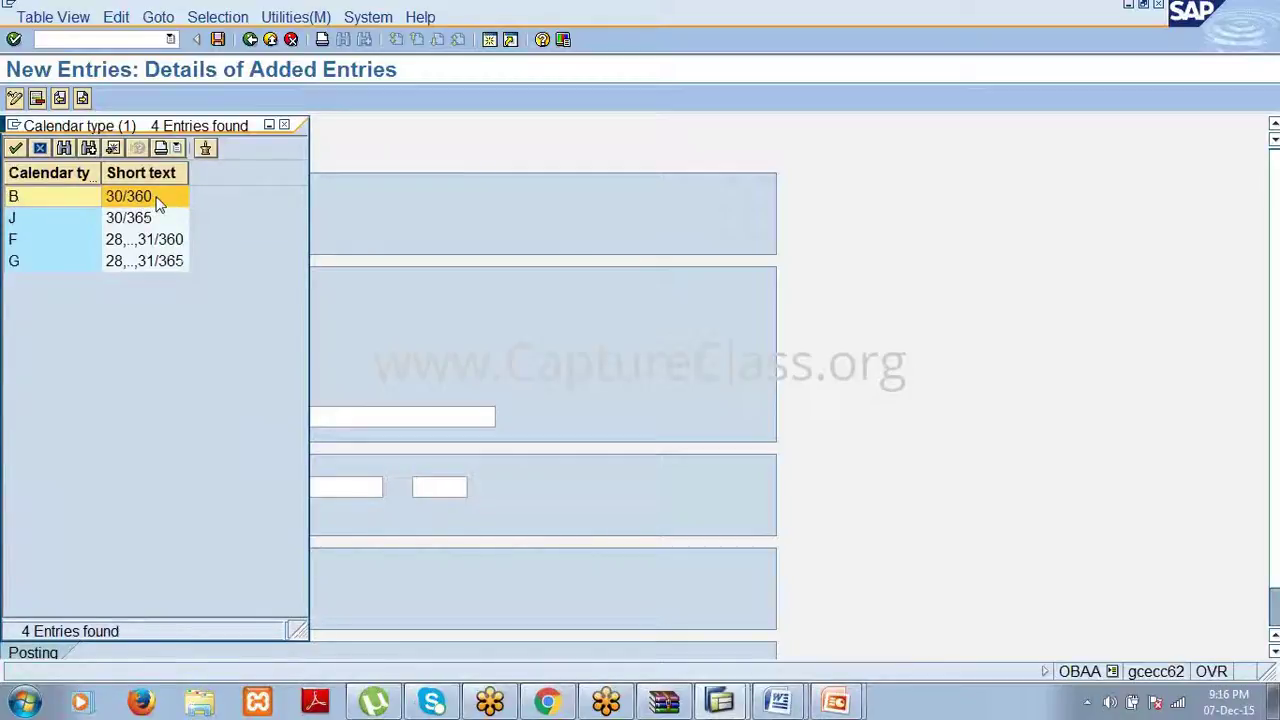
pyautogui.click(773, 705)
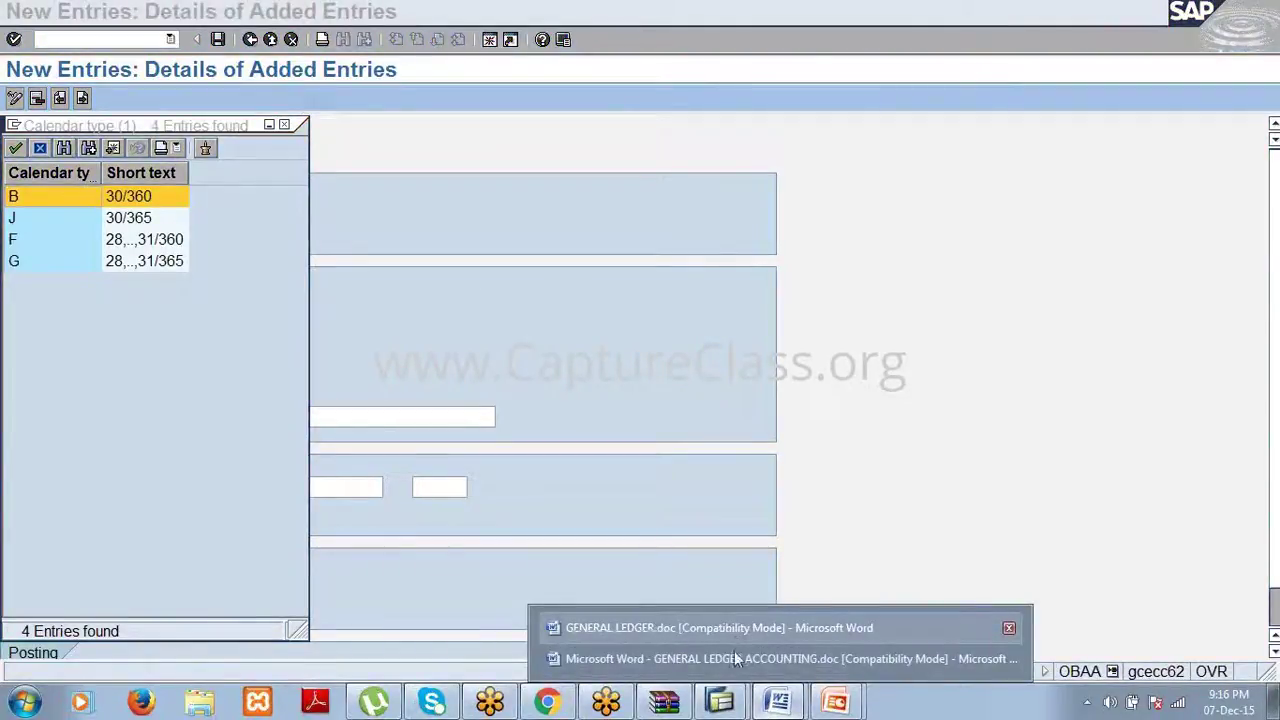
# Review the French calendar's month and 360-day year basis in the Word notes
pyautogui.scroll(-3, 497, 222)
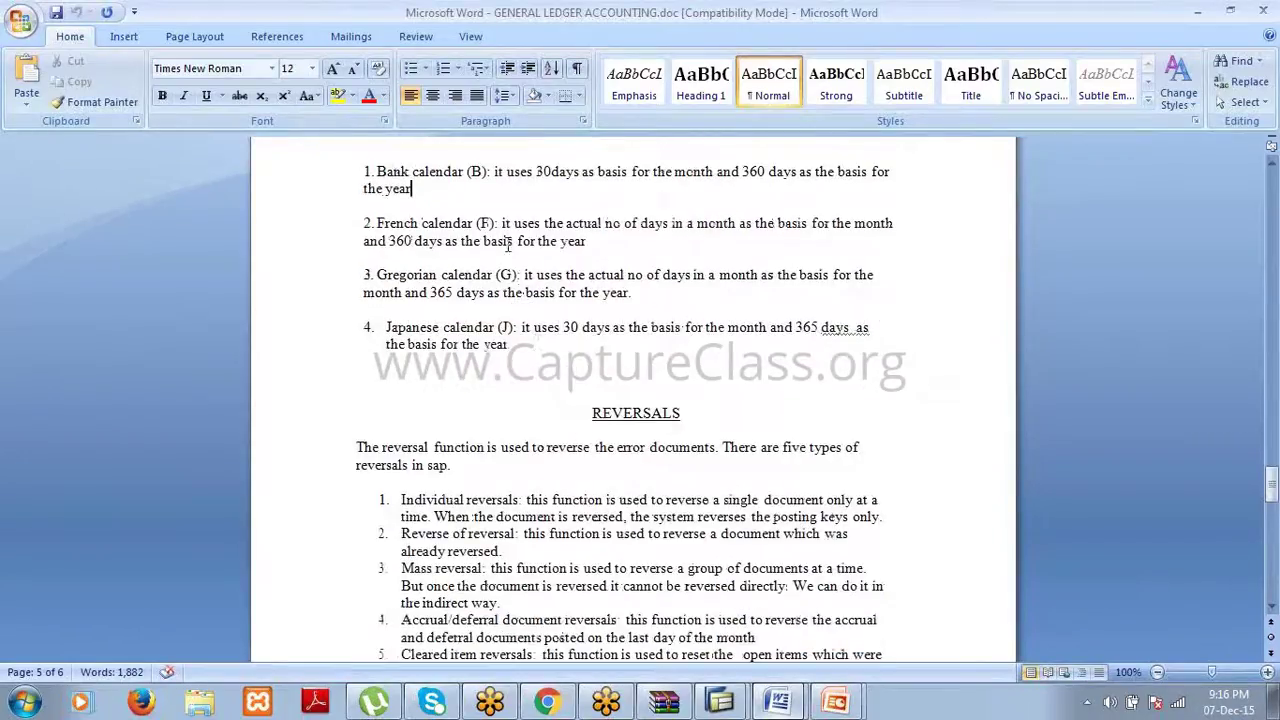
pyautogui.click(498, 223)
pyautogui.moveTo(498, 223); pyautogui.dragTo(903, 231)
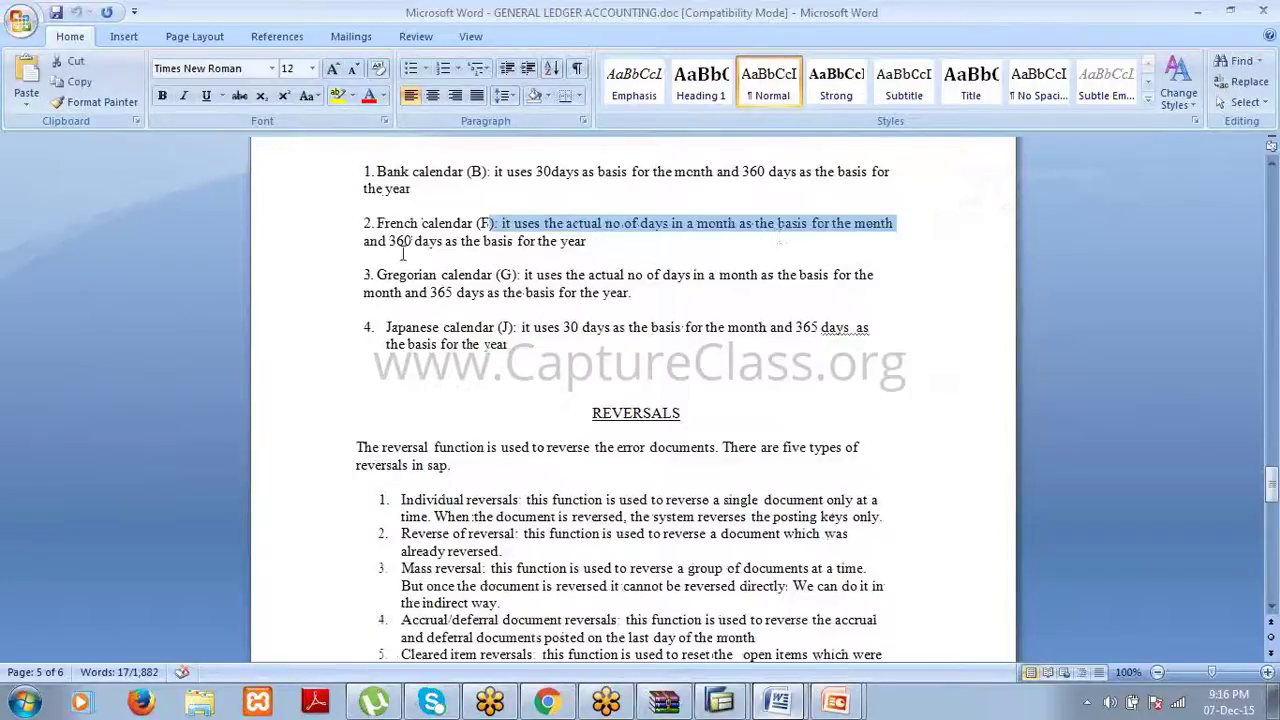
pyautogui.moveTo(385, 240); pyautogui.dragTo(617, 258)
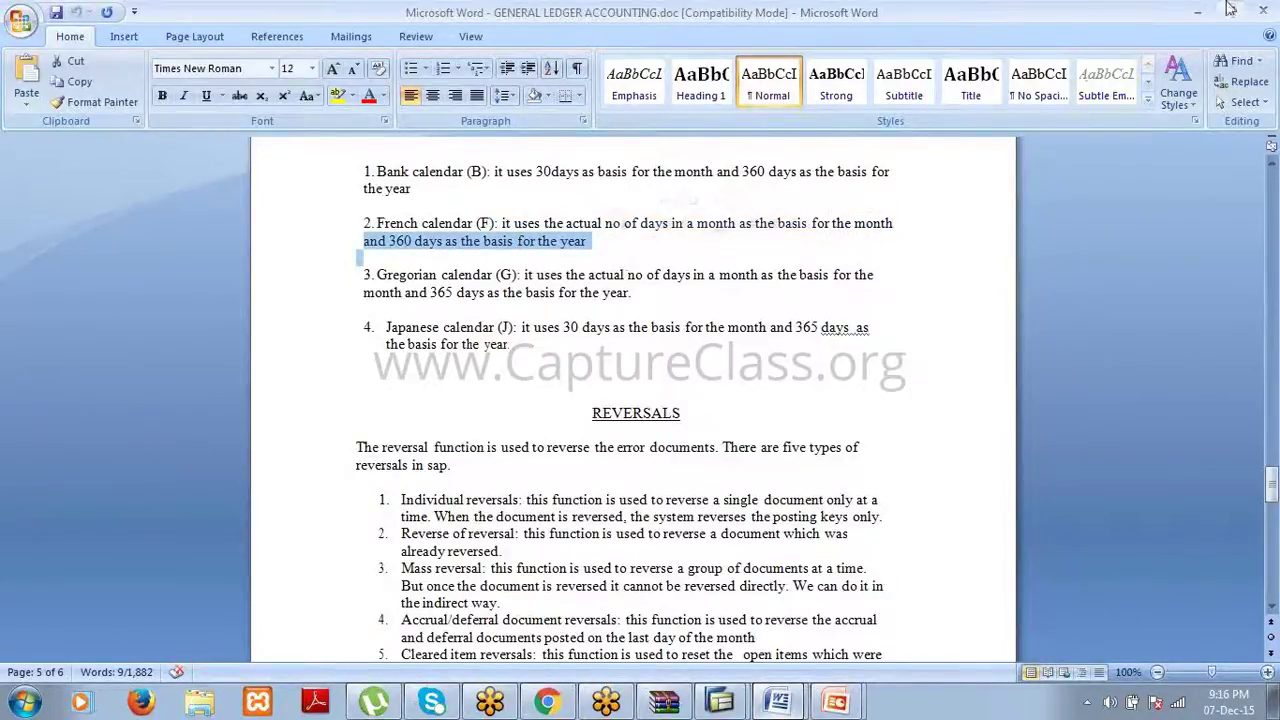
pyautogui.click(1197, 20)
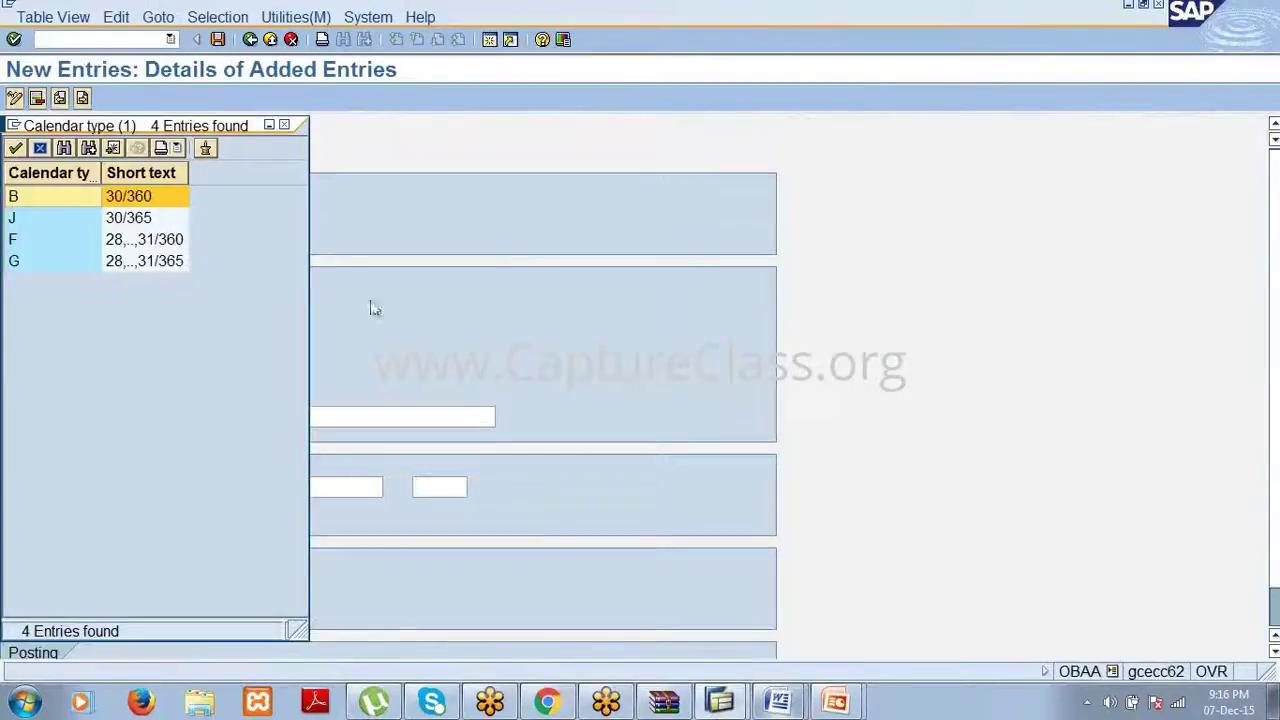
pyautogui.moveTo(830, 700)
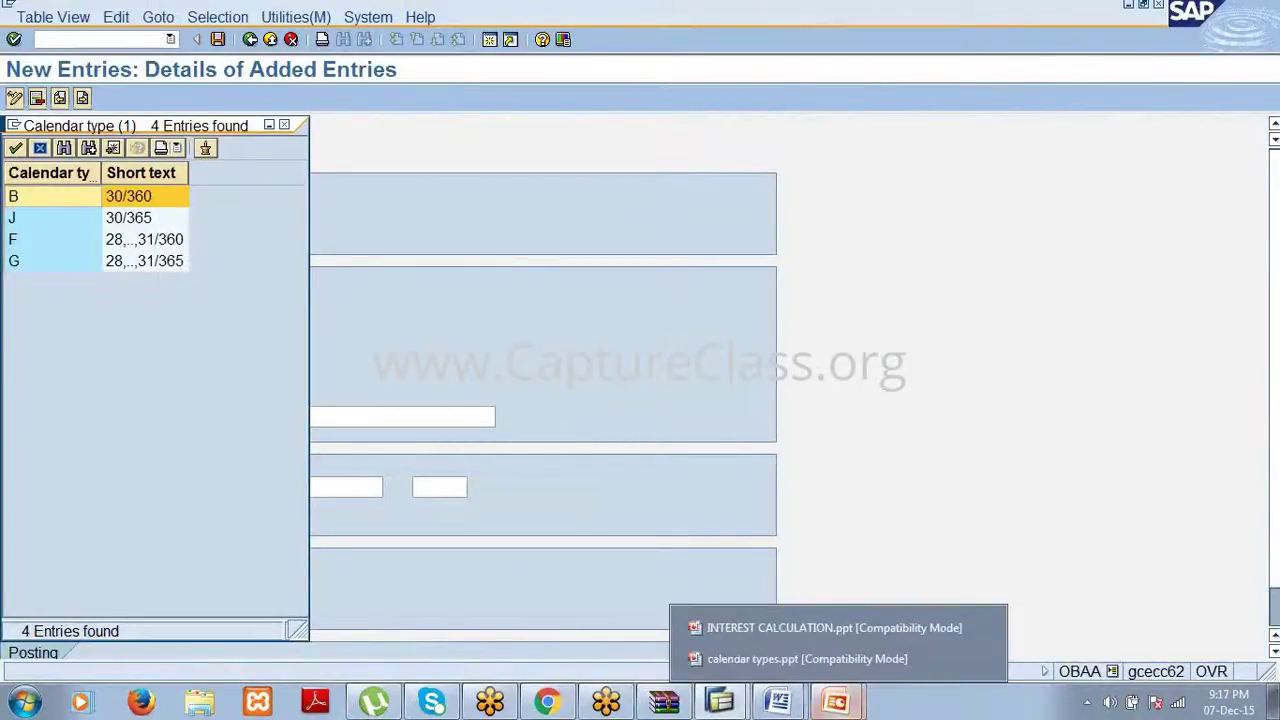
pyautogui.click(802, 657)
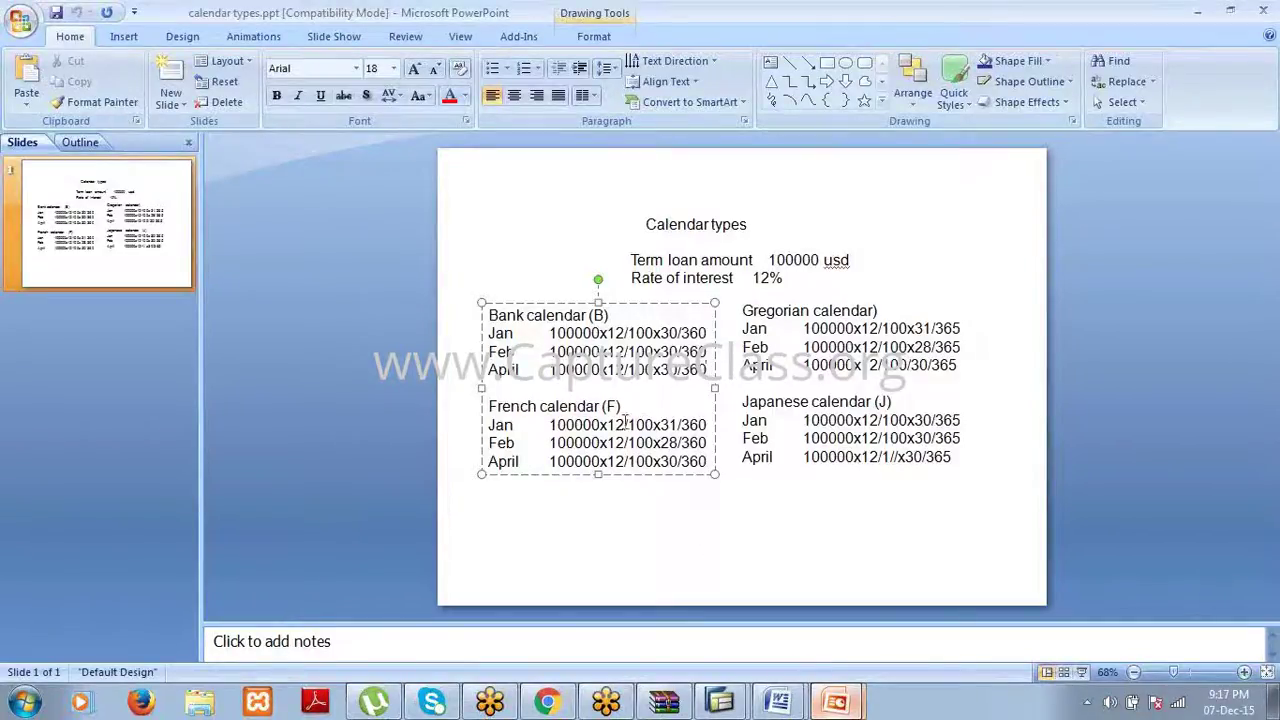
# Go over the French calendar Feb and April calculations on the calendar types slide
pyautogui.click(618, 406)
pyautogui.click(519, 448)
pyautogui.click(528, 461)
pyautogui.moveTo(720, 700)
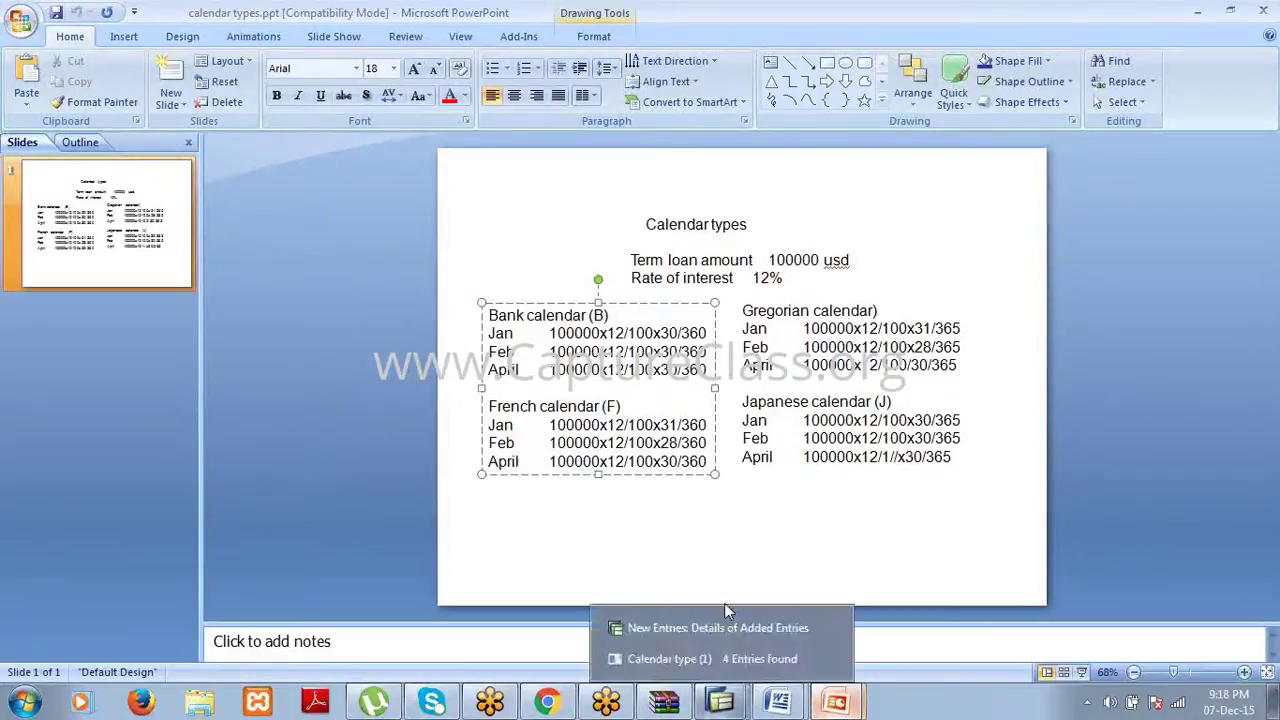
pyautogui.moveTo(778, 700)
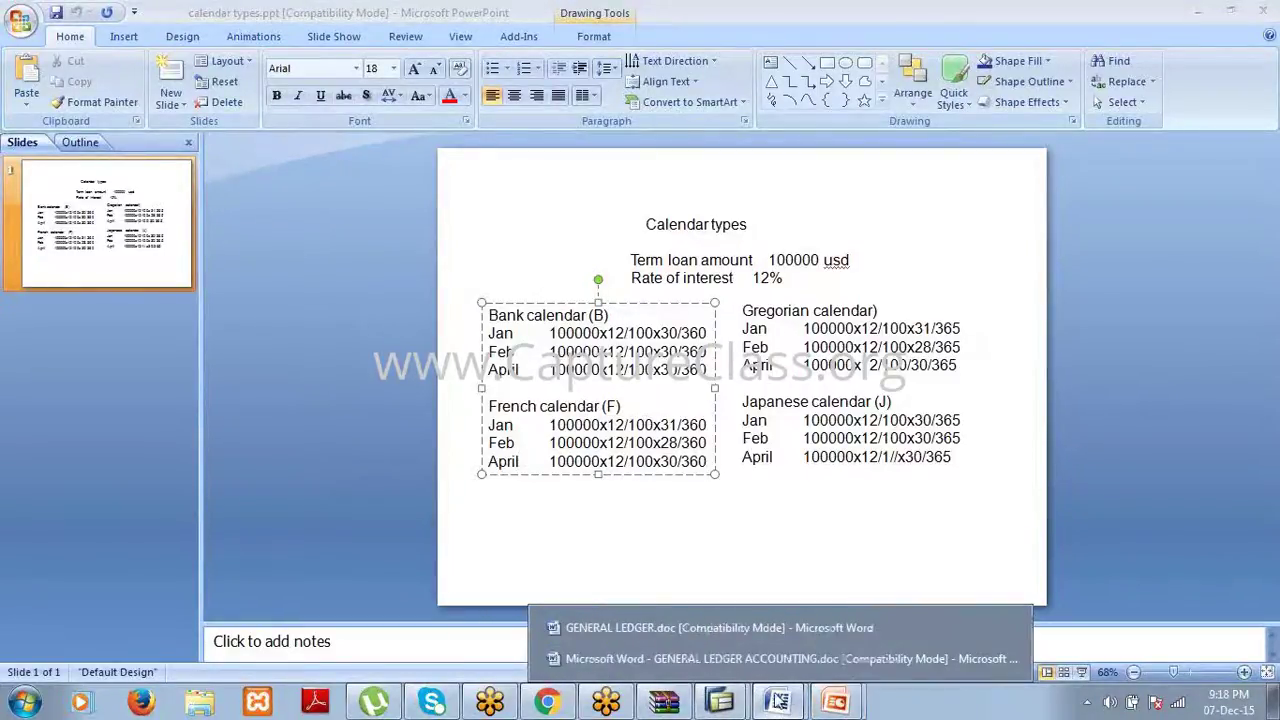
pyautogui.click(745, 658)
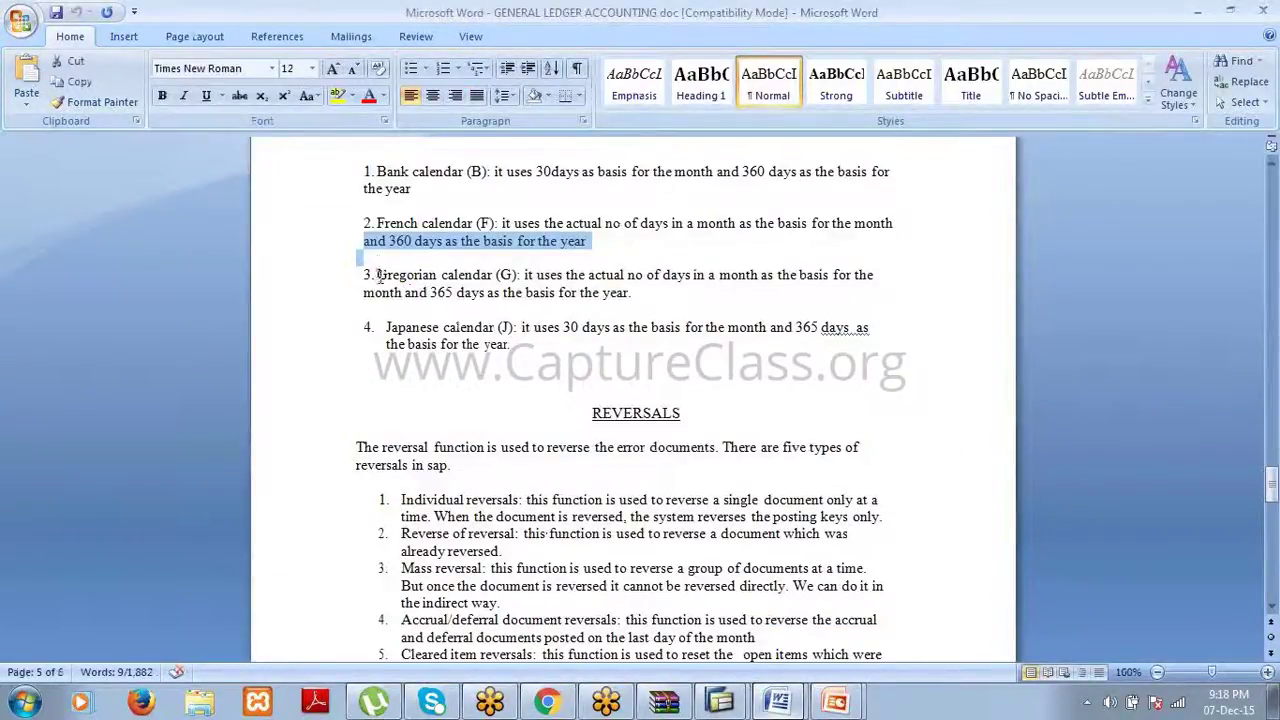
# Review the Gregorian calendar (G) note's 365-days-per-year basis in Word
pyautogui.moveTo(377, 274); pyautogui.dragTo(527, 282)
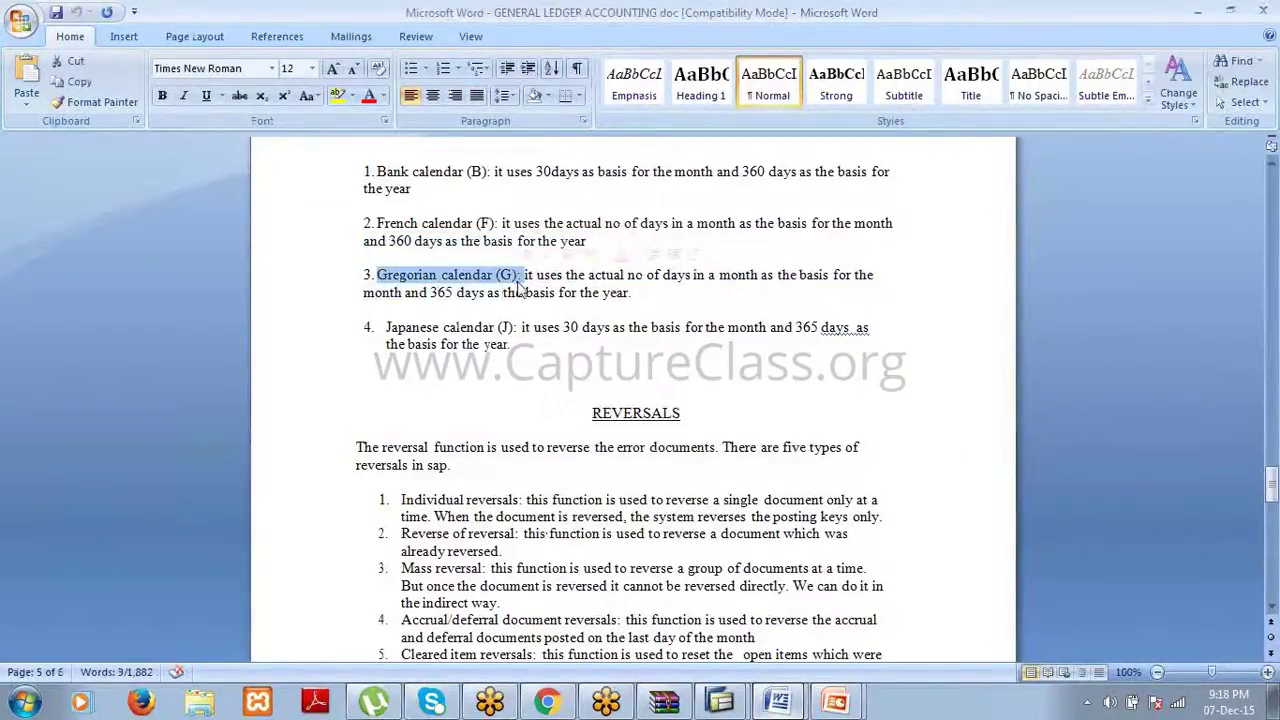
pyautogui.click(527, 282)
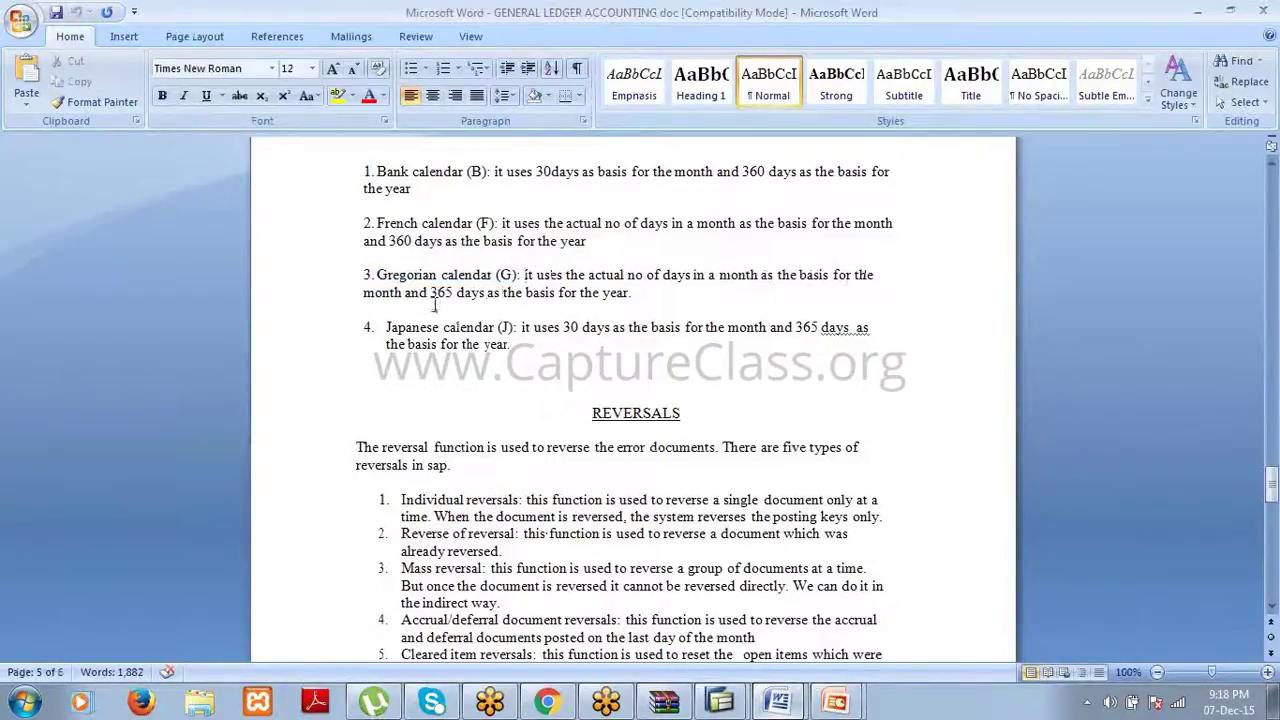
pyautogui.click(406, 293)
pyautogui.moveTo(422, 292); pyautogui.dragTo(668, 300)
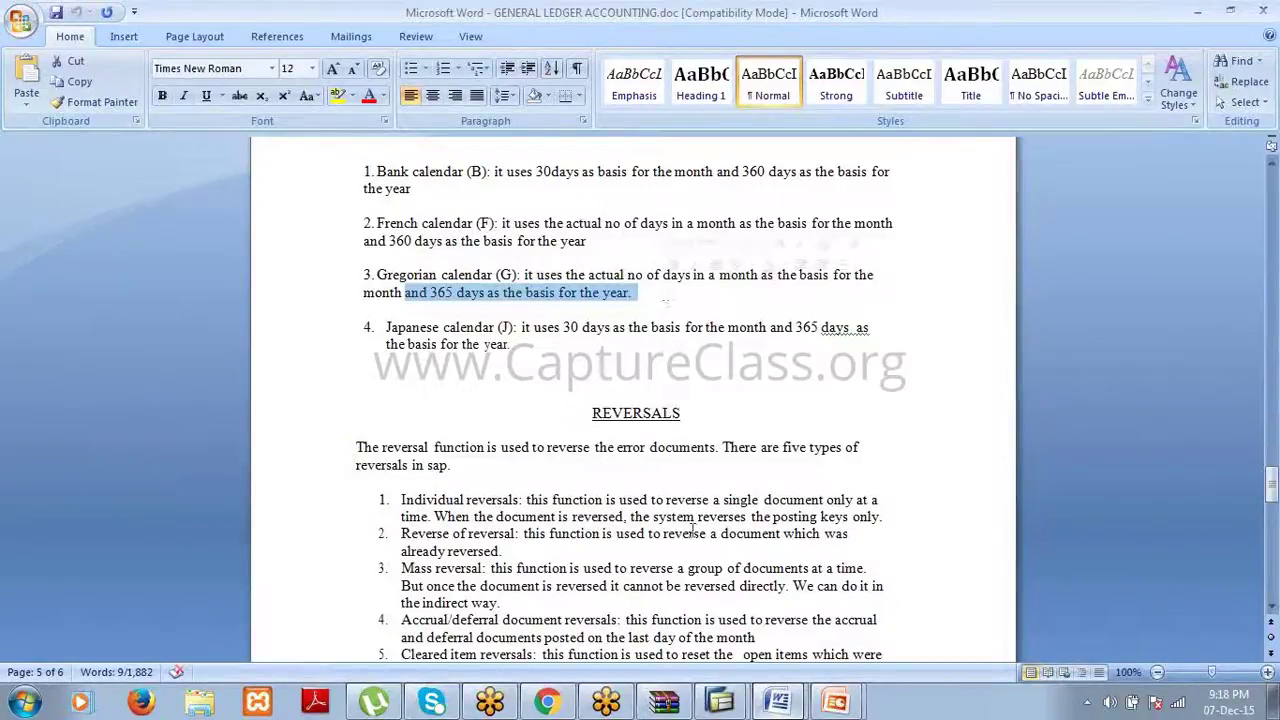
pyautogui.click(835, 702)
pyautogui.click(826, 660)
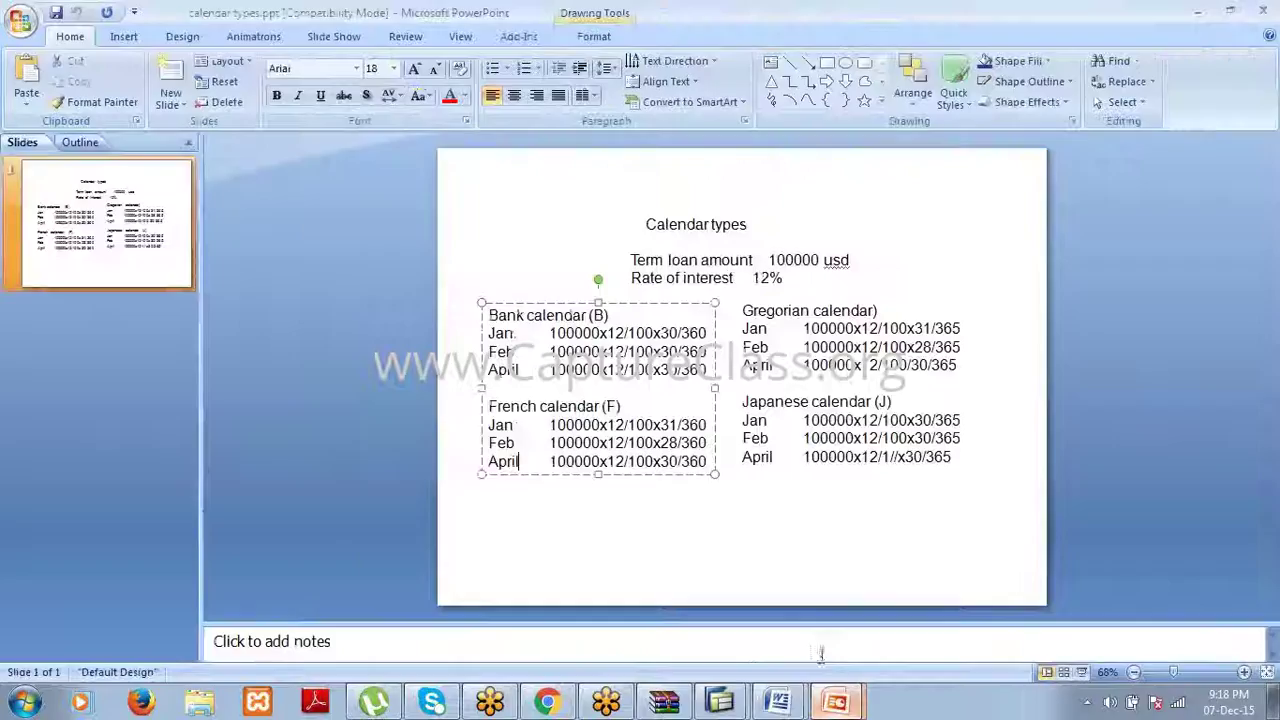
# Check the 31/365 formula in the slide's Gregorian Jan row
pyautogui.click(776, 322)
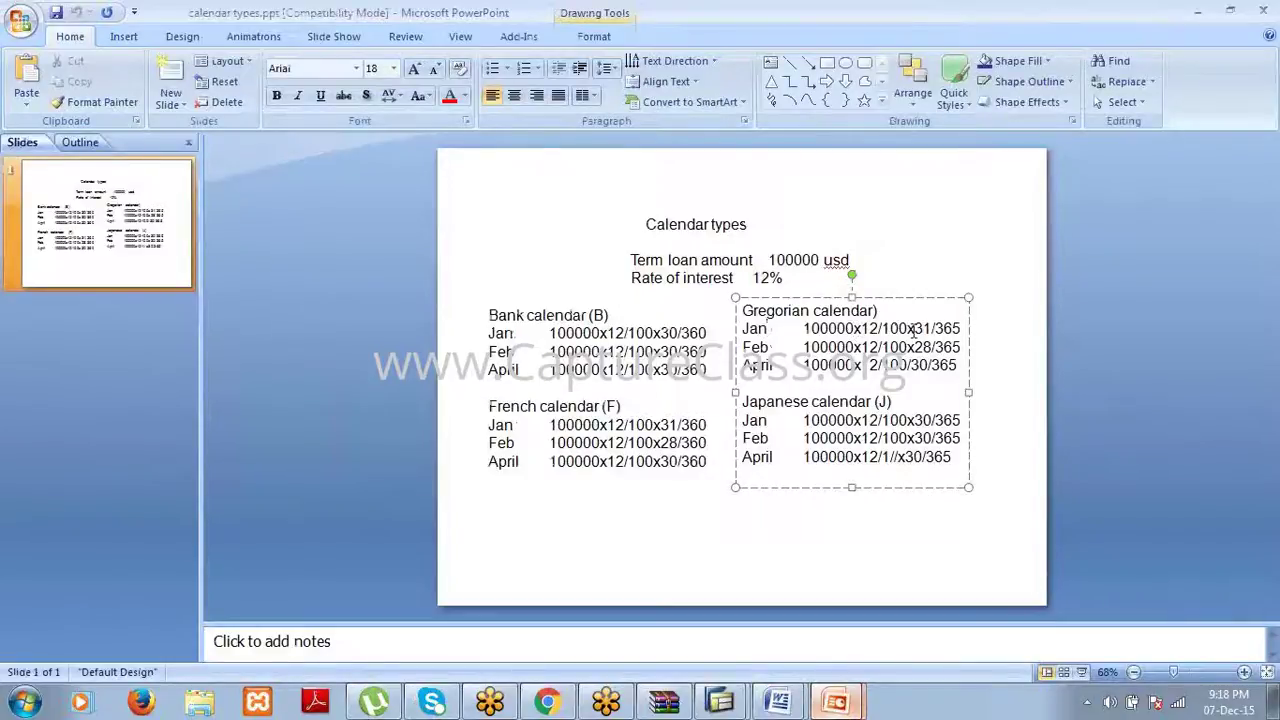
pyautogui.moveTo(912, 332); pyautogui.dragTo(966, 330)
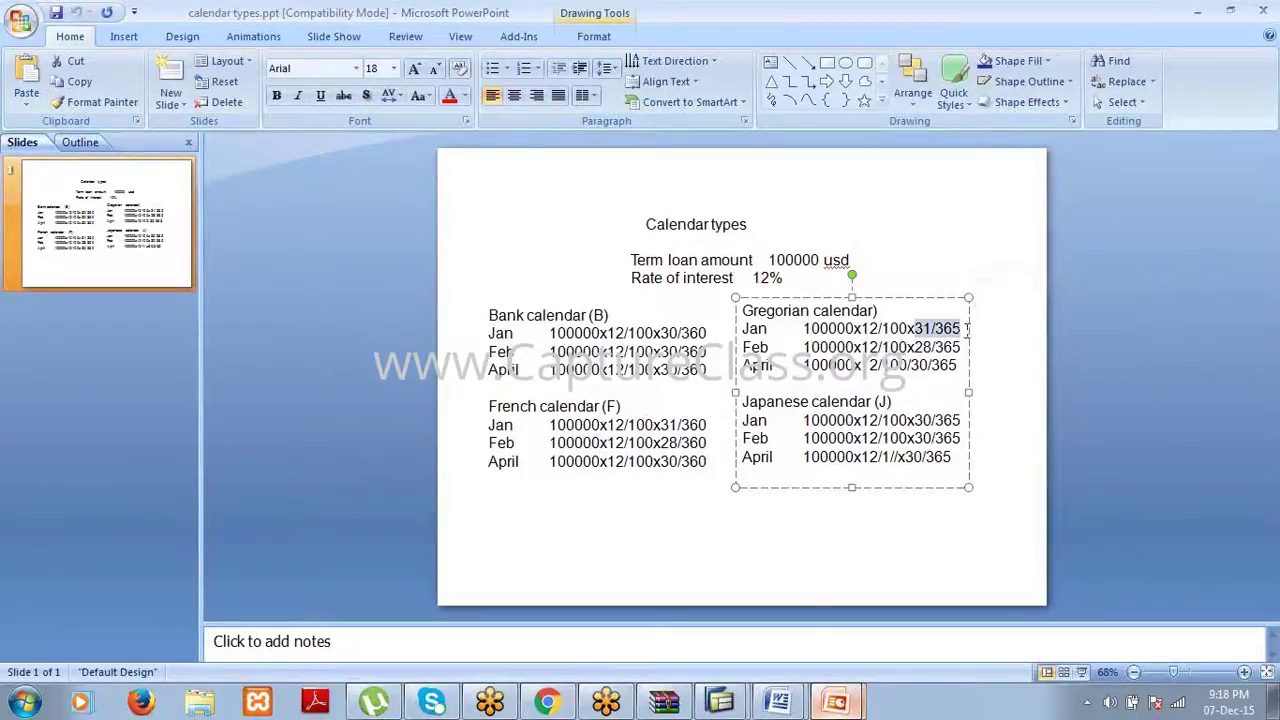
pyautogui.click(748, 346)
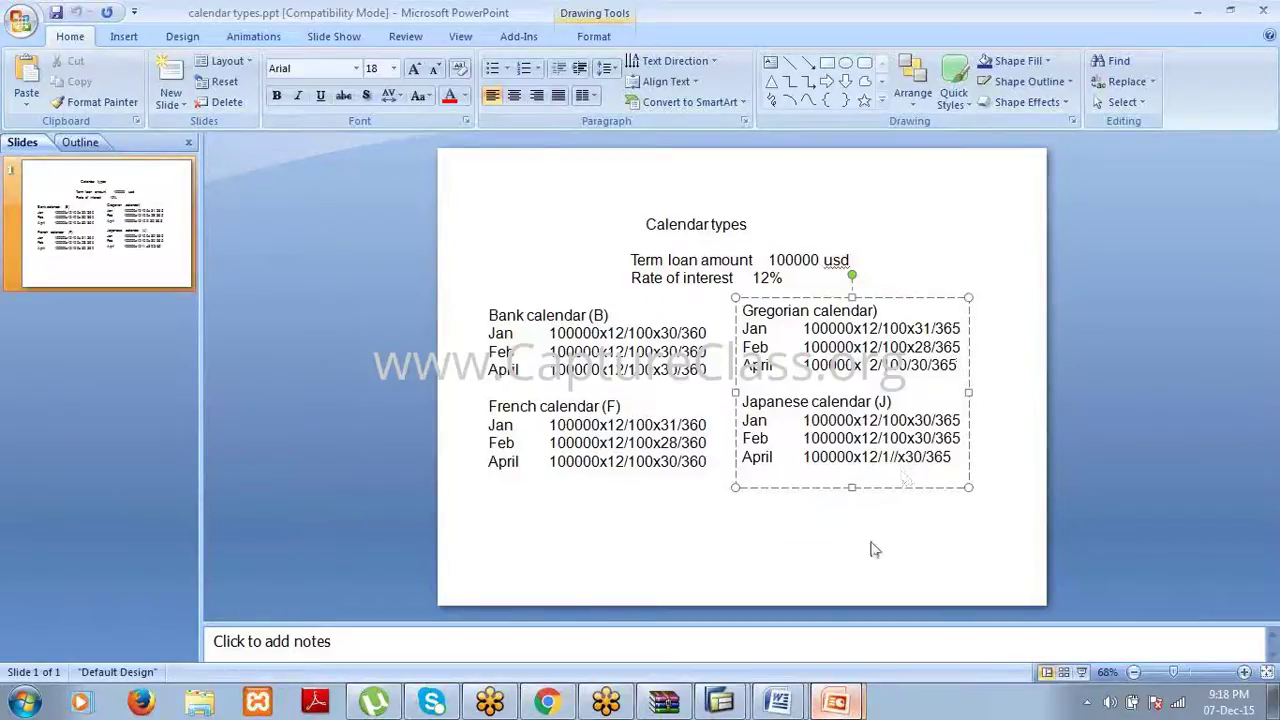
pyautogui.moveTo(778, 702)
pyautogui.click(762, 677)
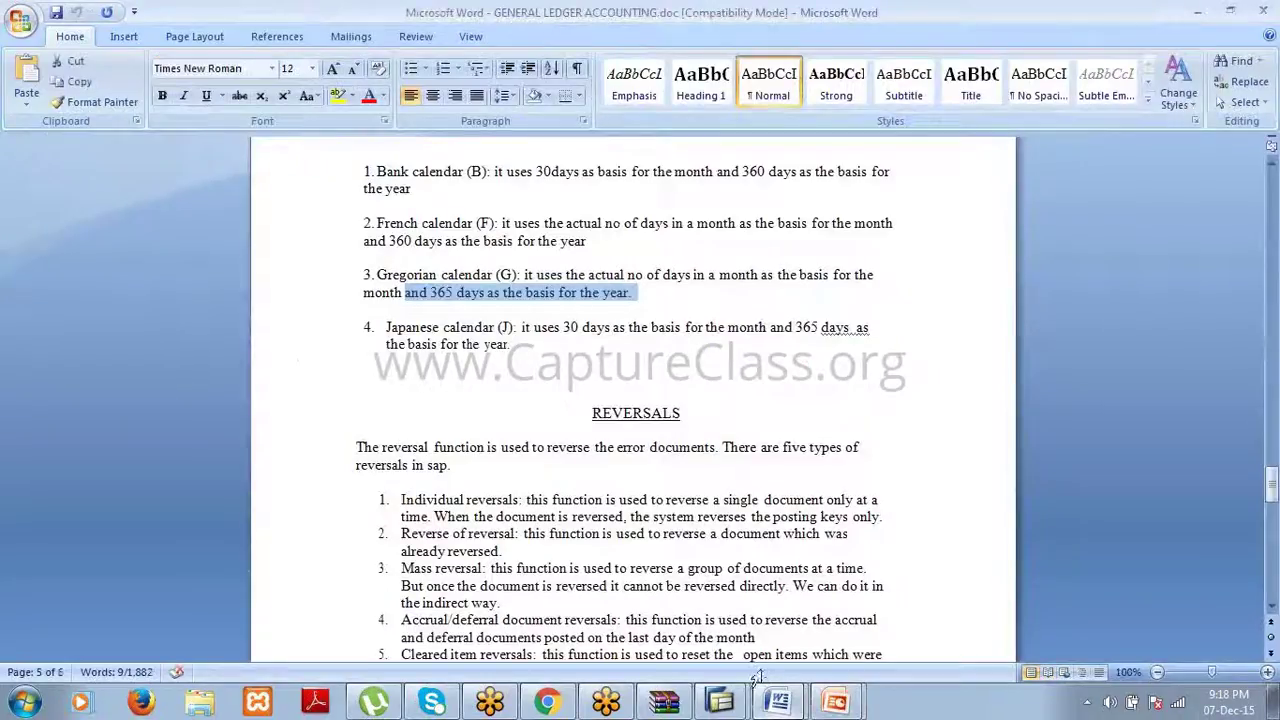
# Read over the Japanese calendar (J) paragraph in Word, then bring back the calendar types.ppt slide
pyautogui.moveTo(384, 327); pyautogui.dragTo(880, 330)
pyautogui.click(512, 343)
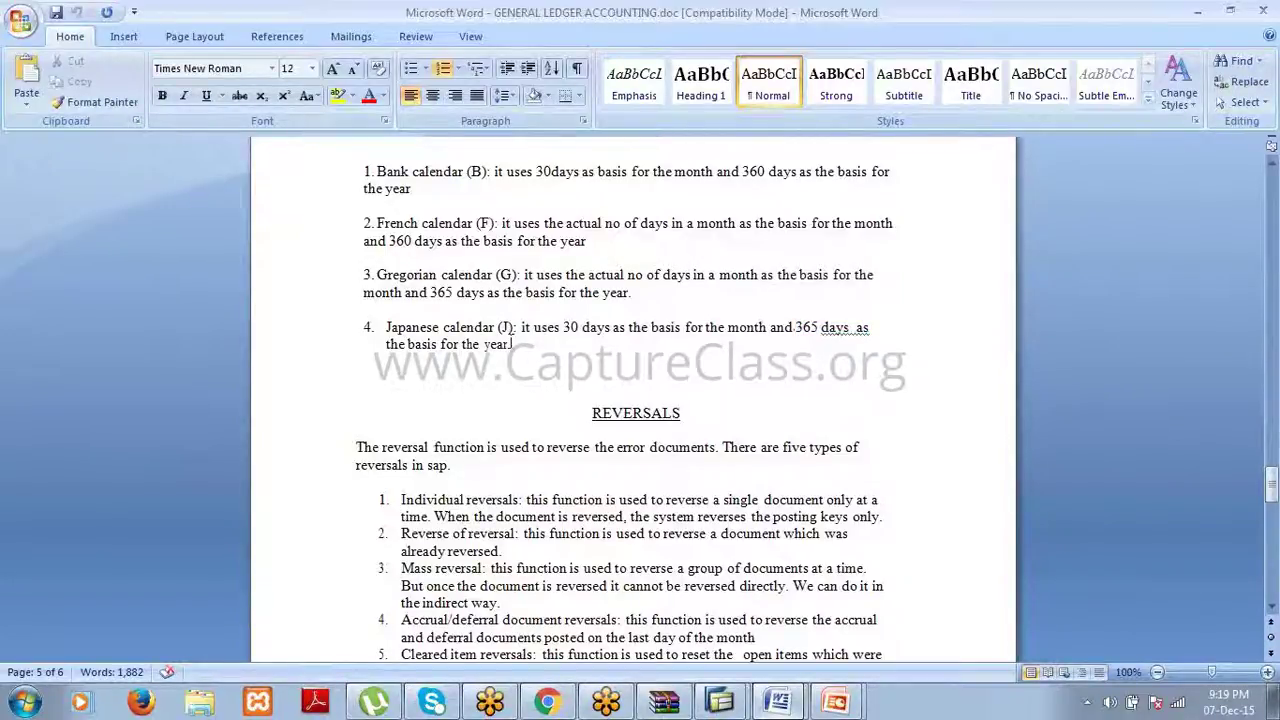
pyautogui.moveTo(815, 708)
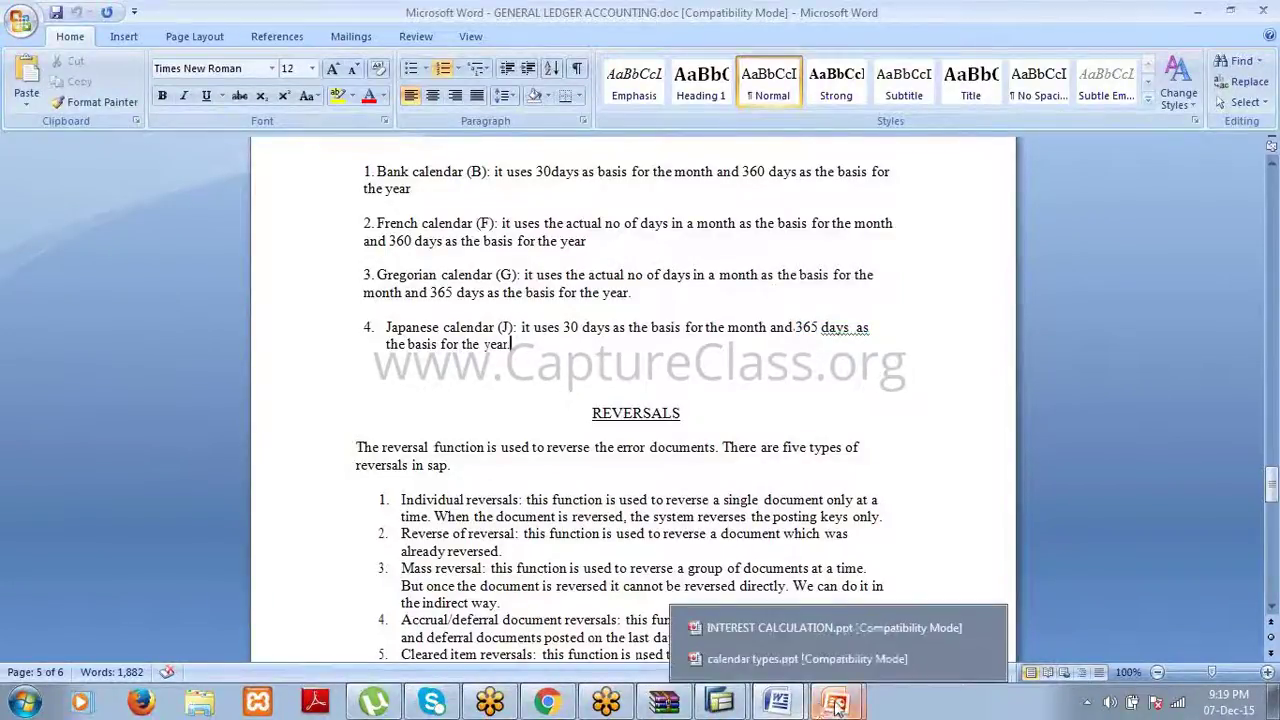
pyautogui.click(812, 656)
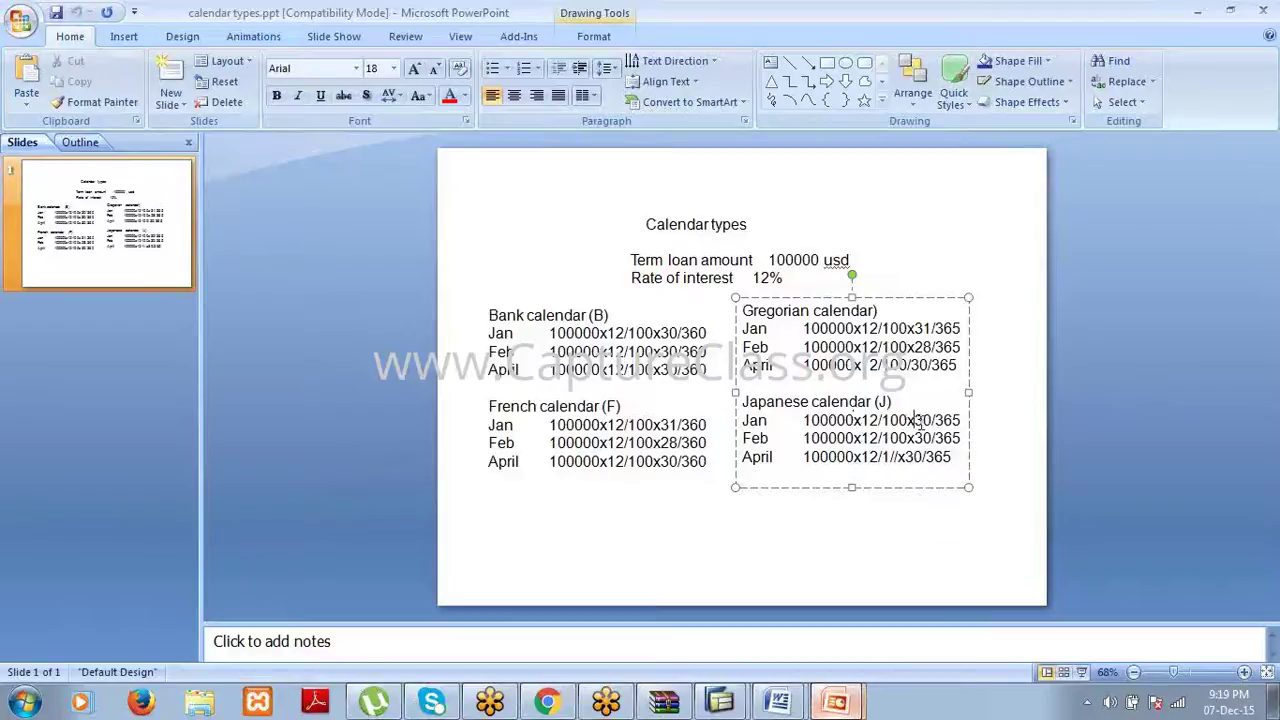
# Correct the Japanese April formula to read 100000x12/100x30/365
pyautogui.moveTo(913, 420); pyautogui.dragTo(985, 430)
pyautogui.click(780, 443)
pyautogui.click(900, 460)
pyautogui.press('BackSpace')
pyautogui.press('BackSpace')
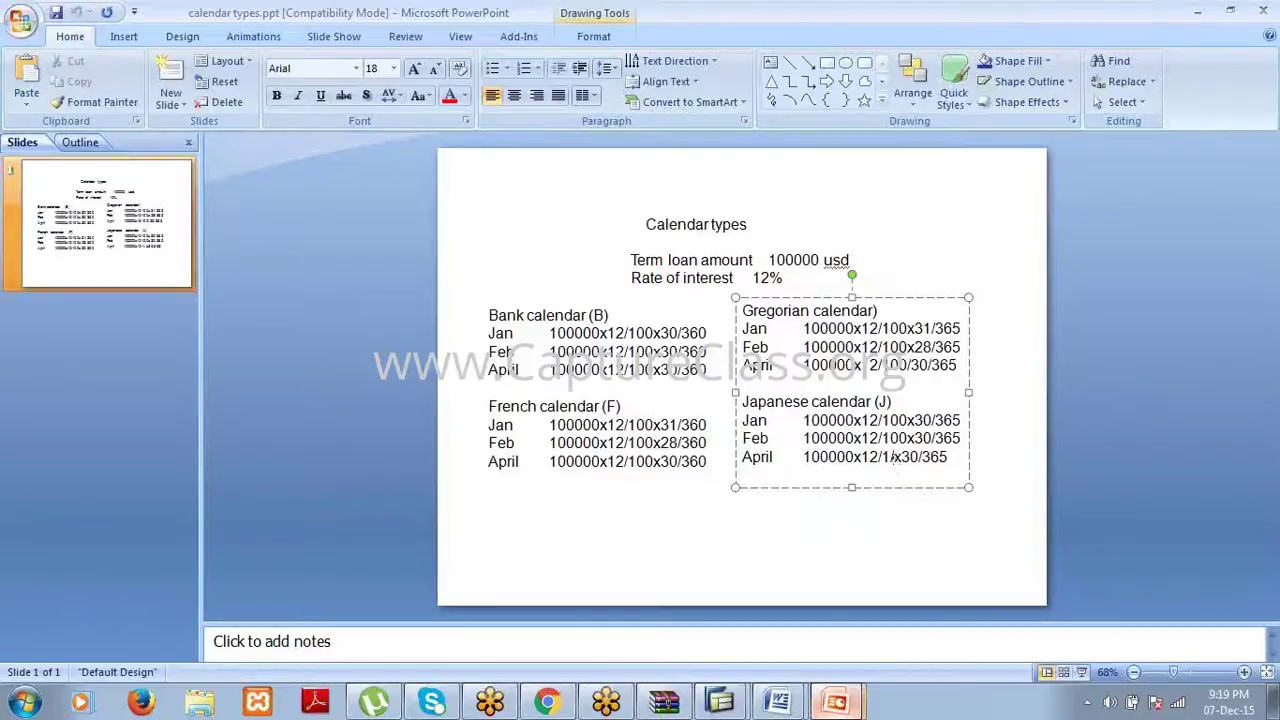
pyautogui.write('00')
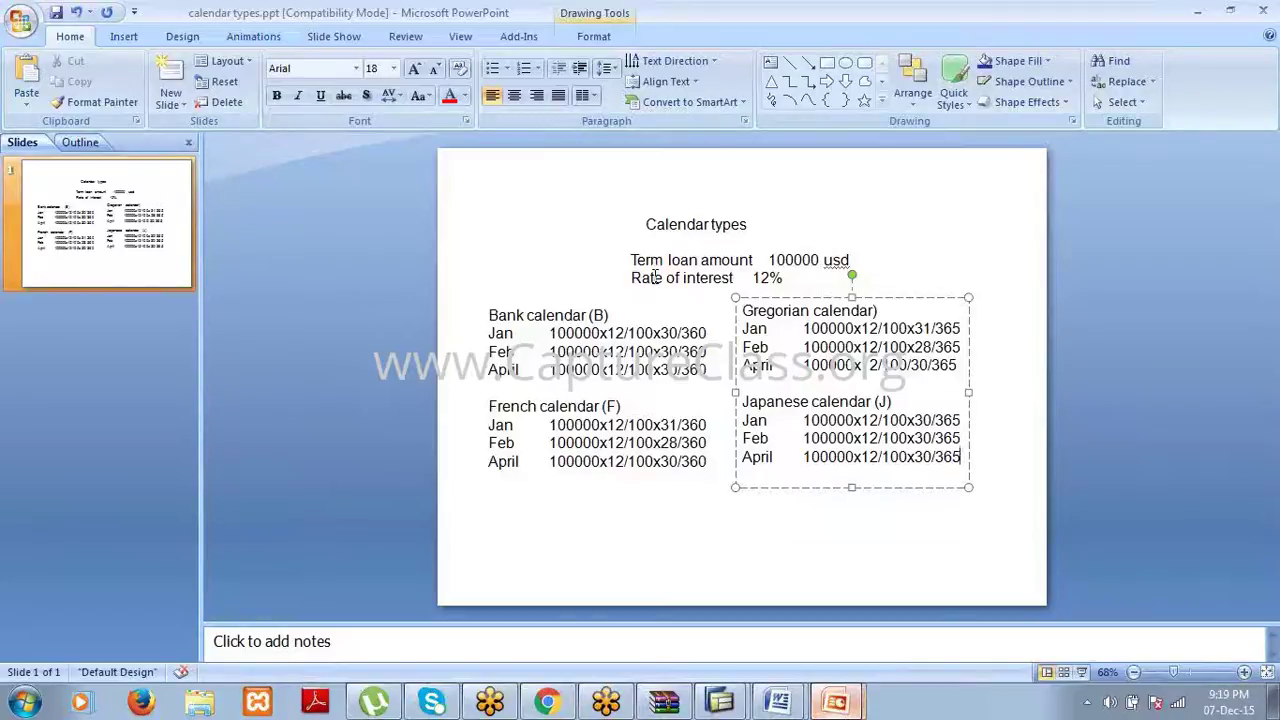
# Close calendar types.ppt saving the changes, then close INTEREST CALCULATION.ppt
pyautogui.click(1252, 12)
pyautogui.click(567, 397)
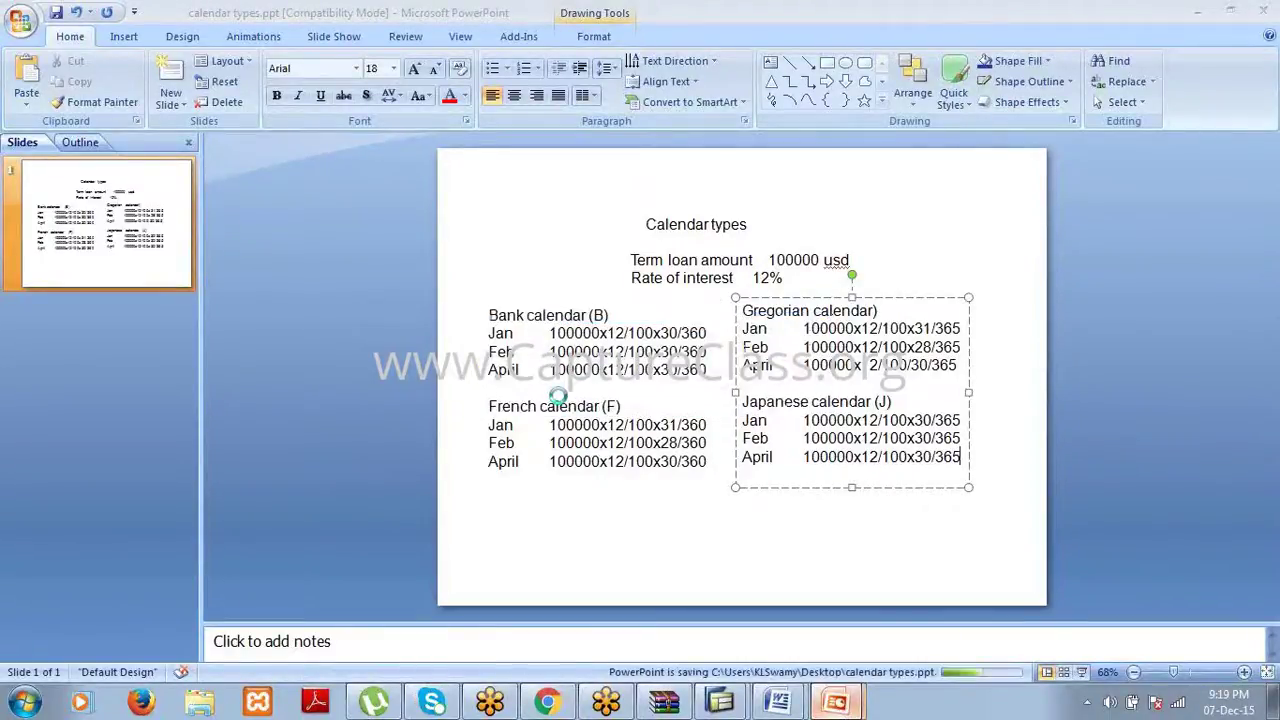
pyautogui.click(1260, 14)
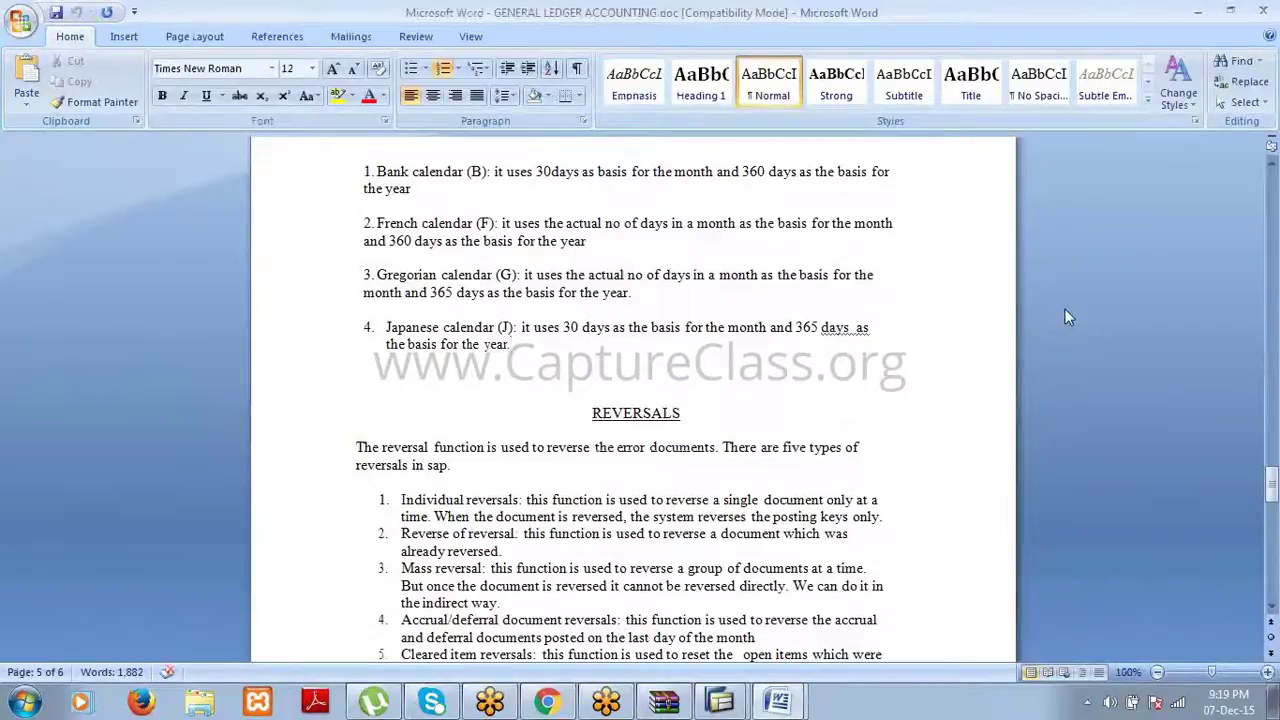
# Select the four calendar type paragraphs in Word, then bring the SAP calendar type list forward
pyautogui.doubleClick(358, 168)
pyautogui.moveTo(358, 293); pyautogui.dragTo(358, 362)
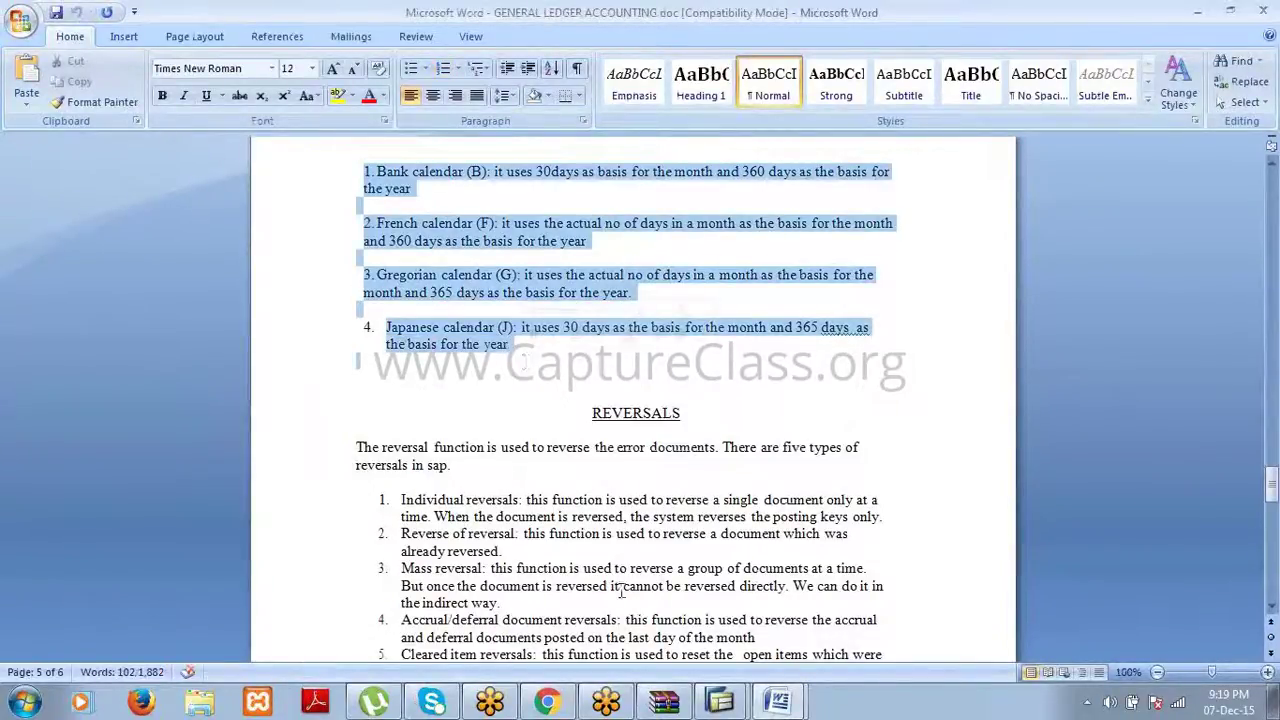
pyautogui.click(680, 632)
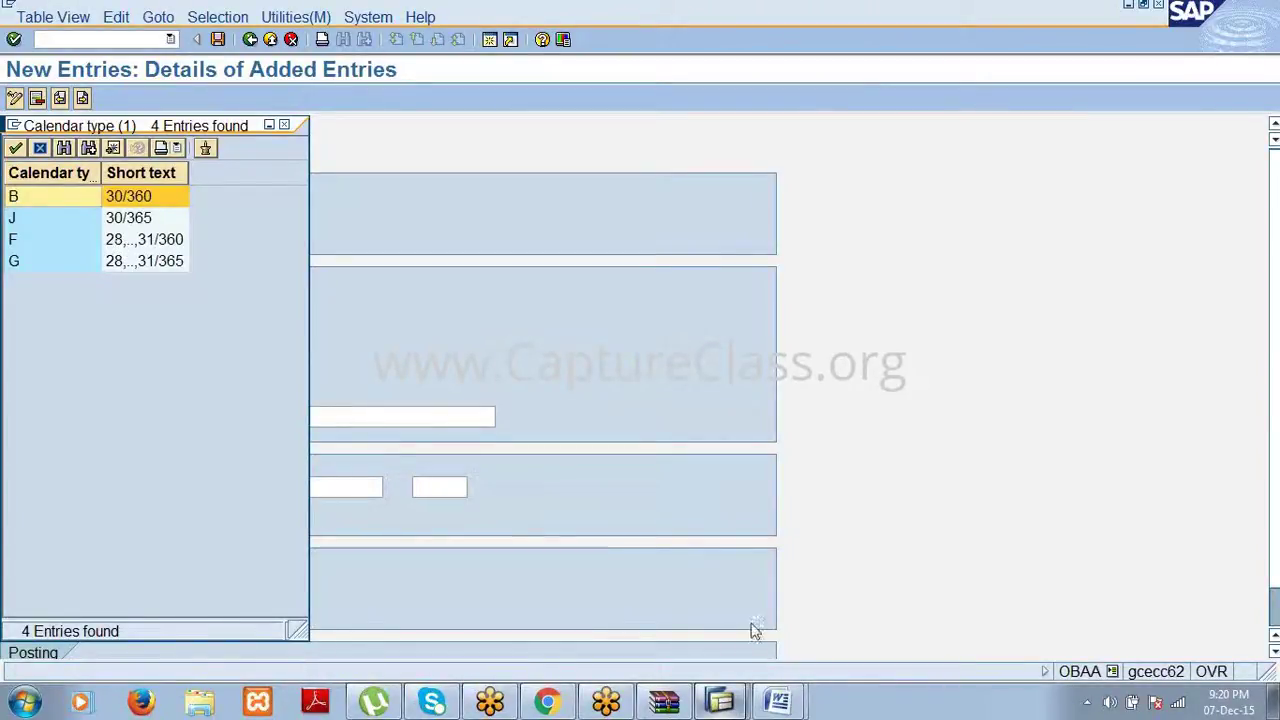
# Bring up GENERAL LEDGER.doc and scroll to the Step 3 reference interest rate heading
pyautogui.click(778, 693)
pyautogui.click(752, 628)
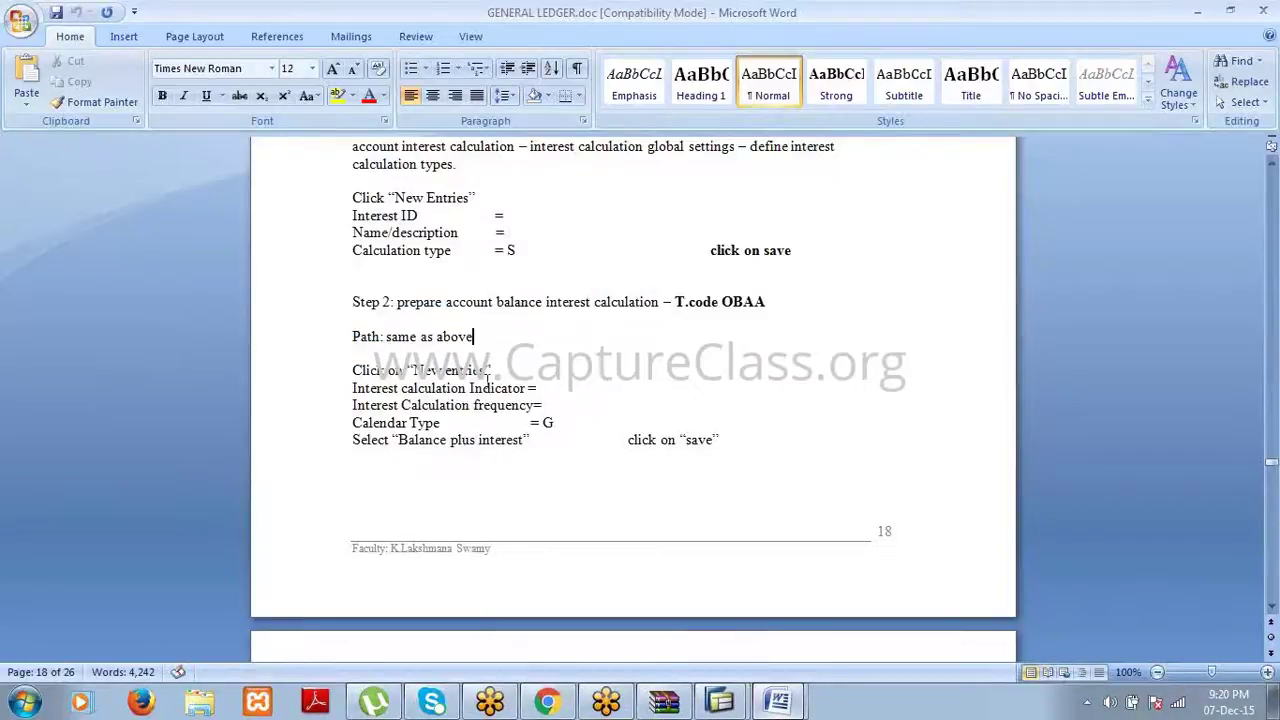
pyautogui.scroll(-10, 485, 373)
pyautogui.click(577, 197)
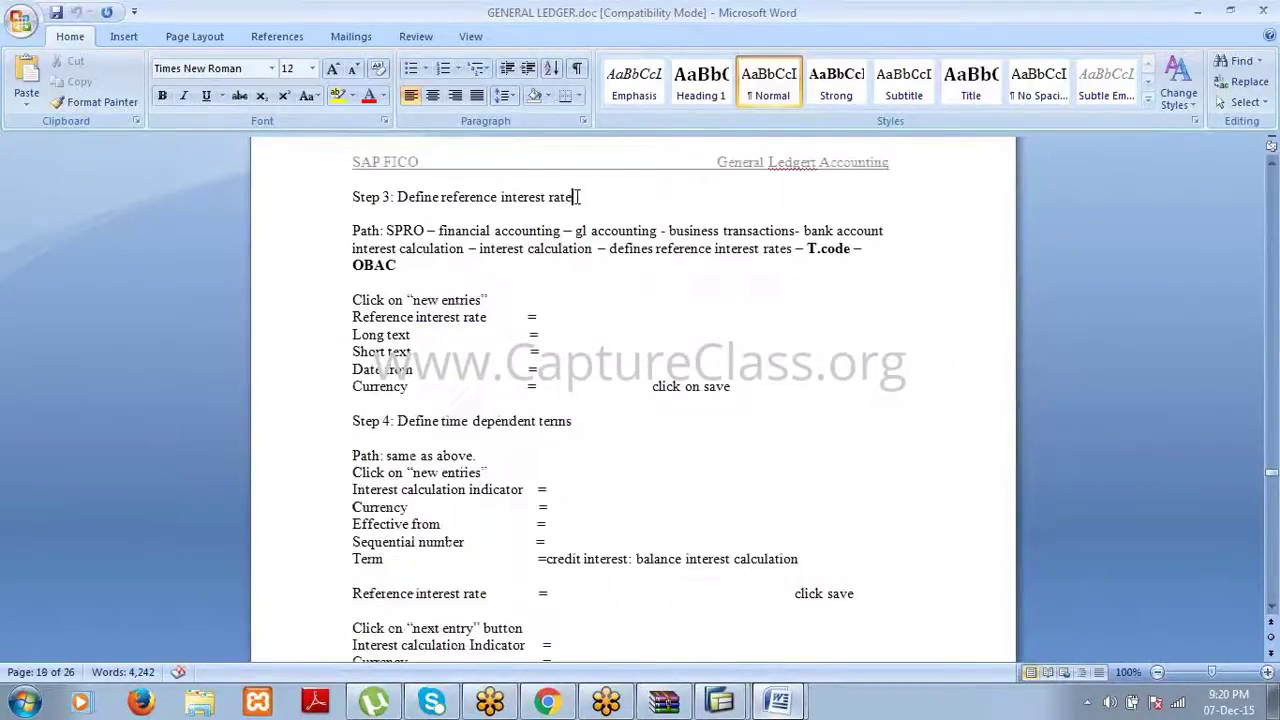
# Return to GENERAL LEDGER ACCOUNTING.doc and clear the calendar paragraph selection
pyautogui.click(1197, 12)
pyautogui.click(795, 703)
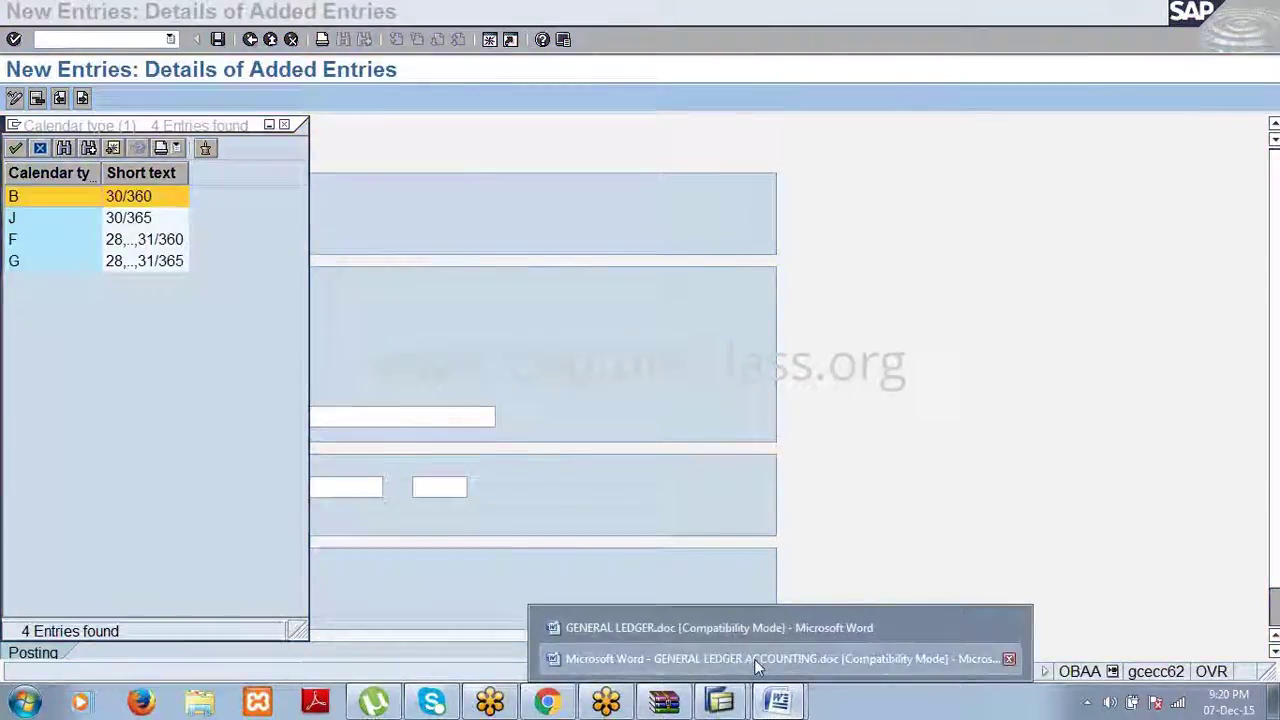
pyautogui.click(754, 659)
pyautogui.click(549, 402)
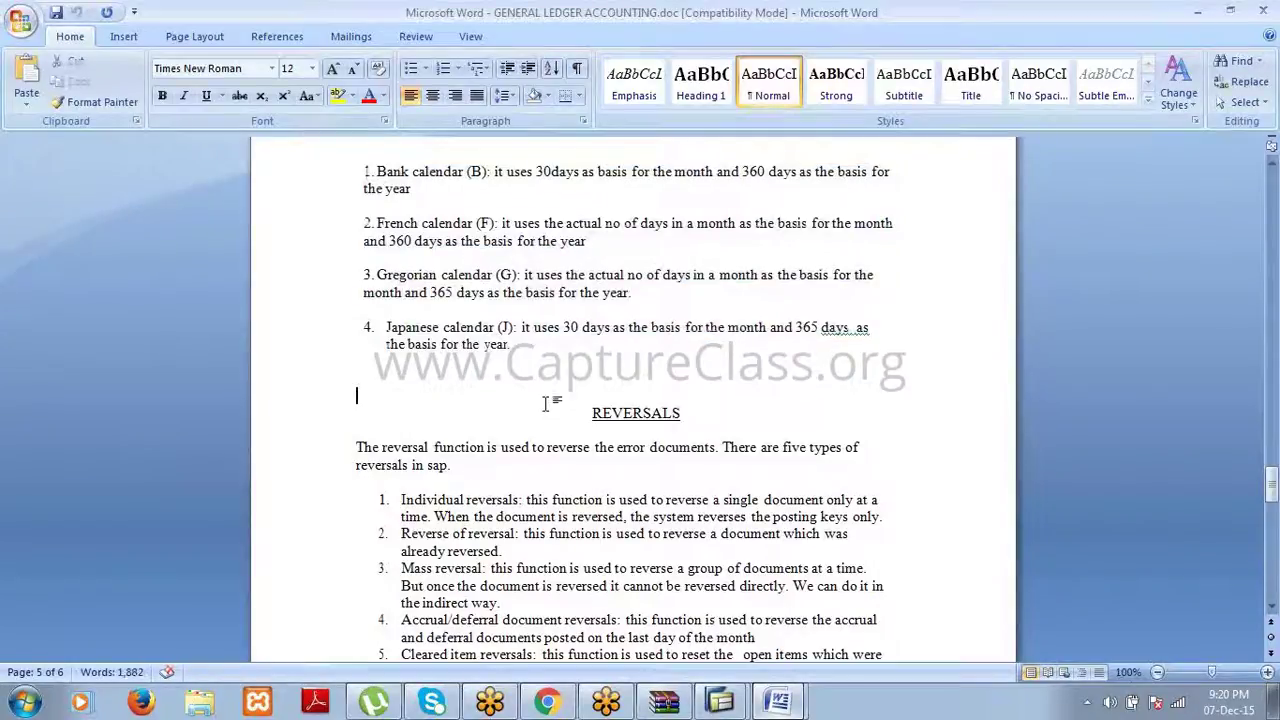
pyautogui.scroll(9, 547, 410)
# Highlight the reference rate of interest definition and its assignment sentence, then minimize Word
pyautogui.click(548, 410)
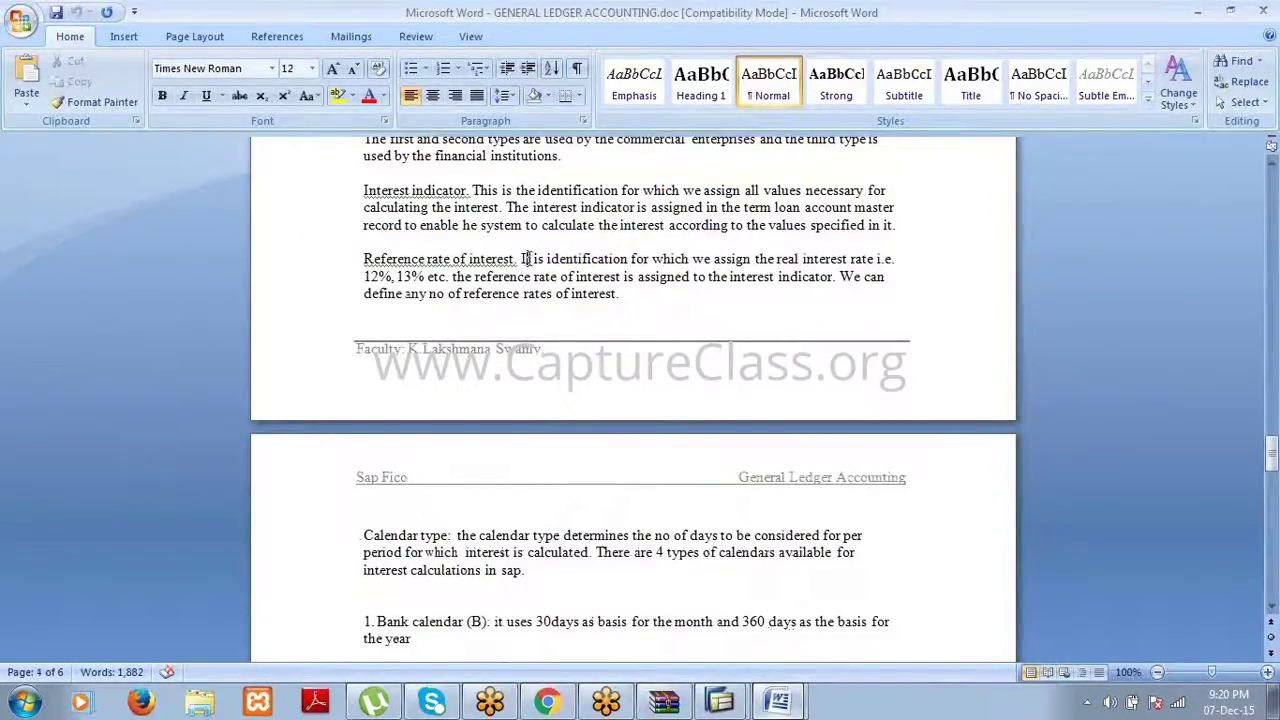
pyautogui.moveTo(521, 258); pyautogui.dragTo(905, 267)
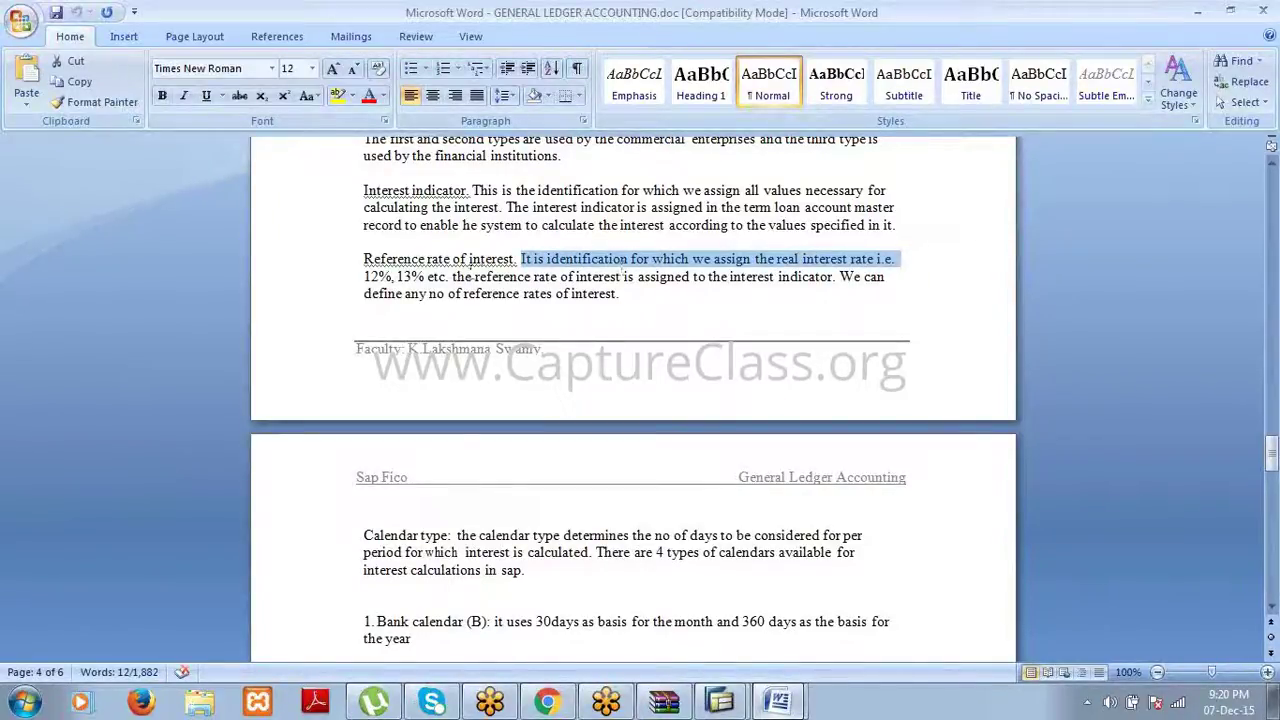
pyautogui.click(453, 277)
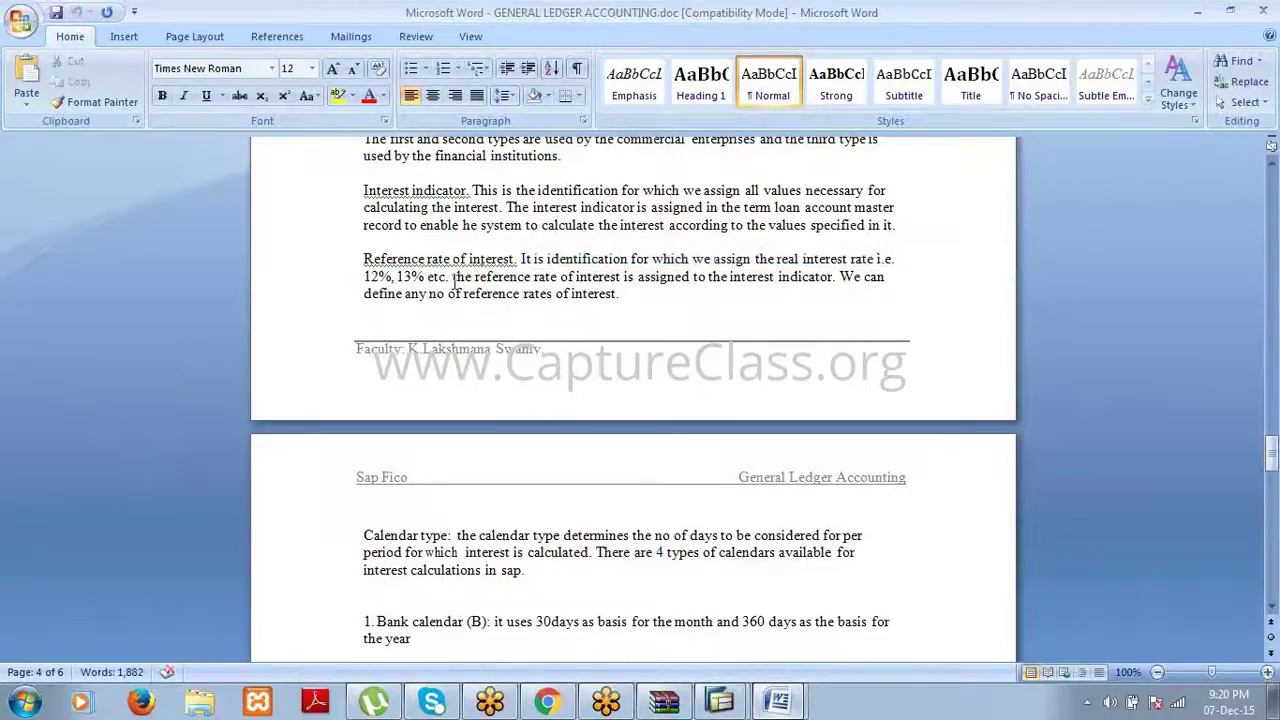
pyautogui.moveTo(453, 277); pyautogui.dragTo(898, 284)
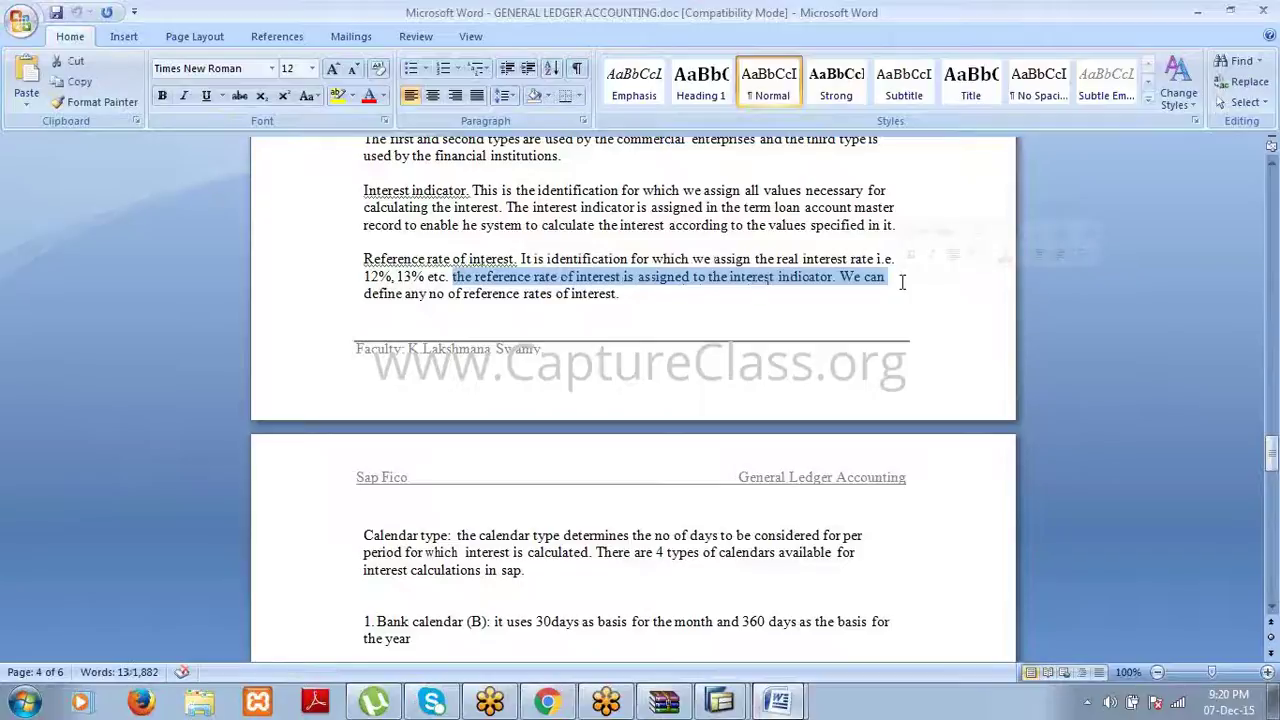
pyautogui.click(621, 294)
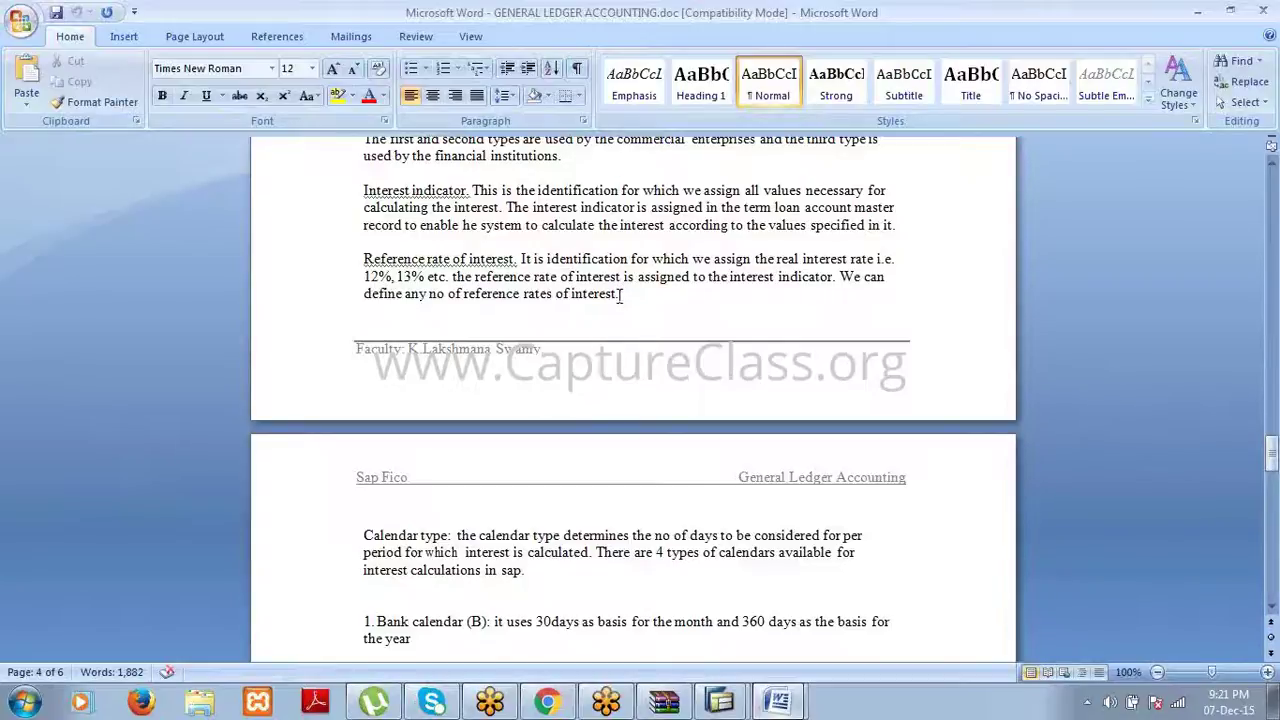
pyautogui.click(1198, 12)
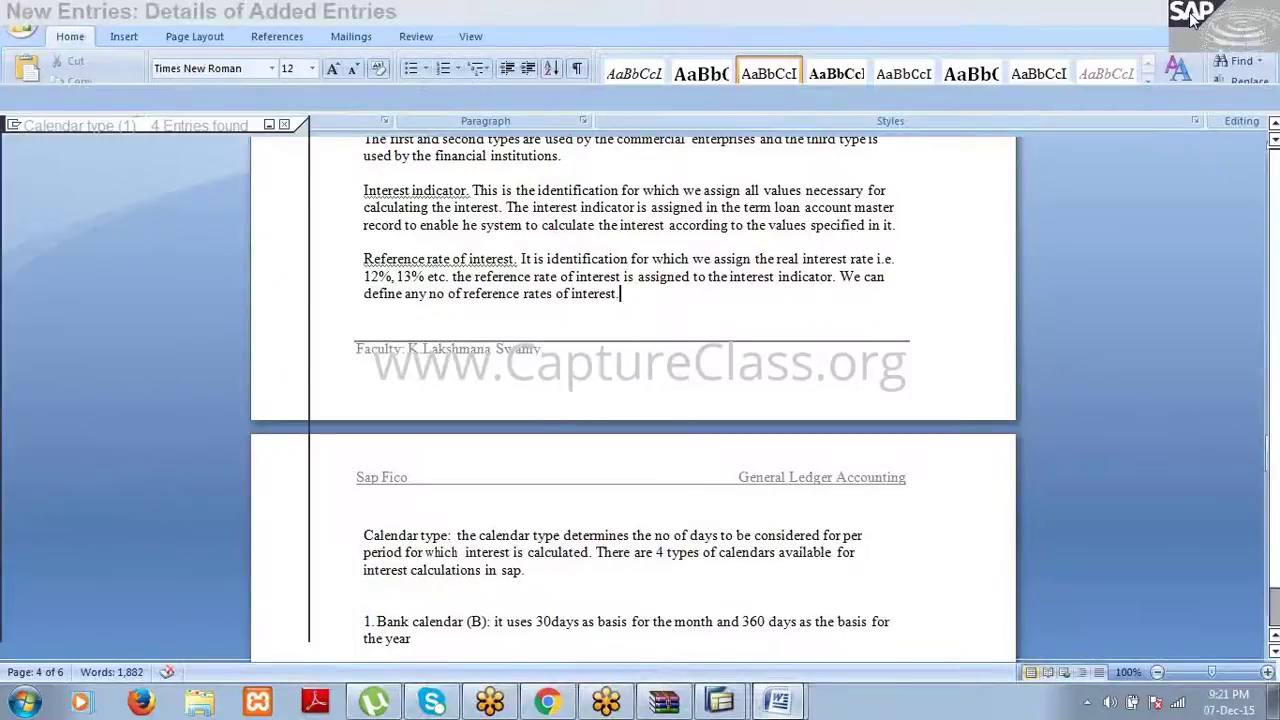
# Dismiss the value list and open the SAP Reference IMG via /nspro
pyautogui.click(286, 125)
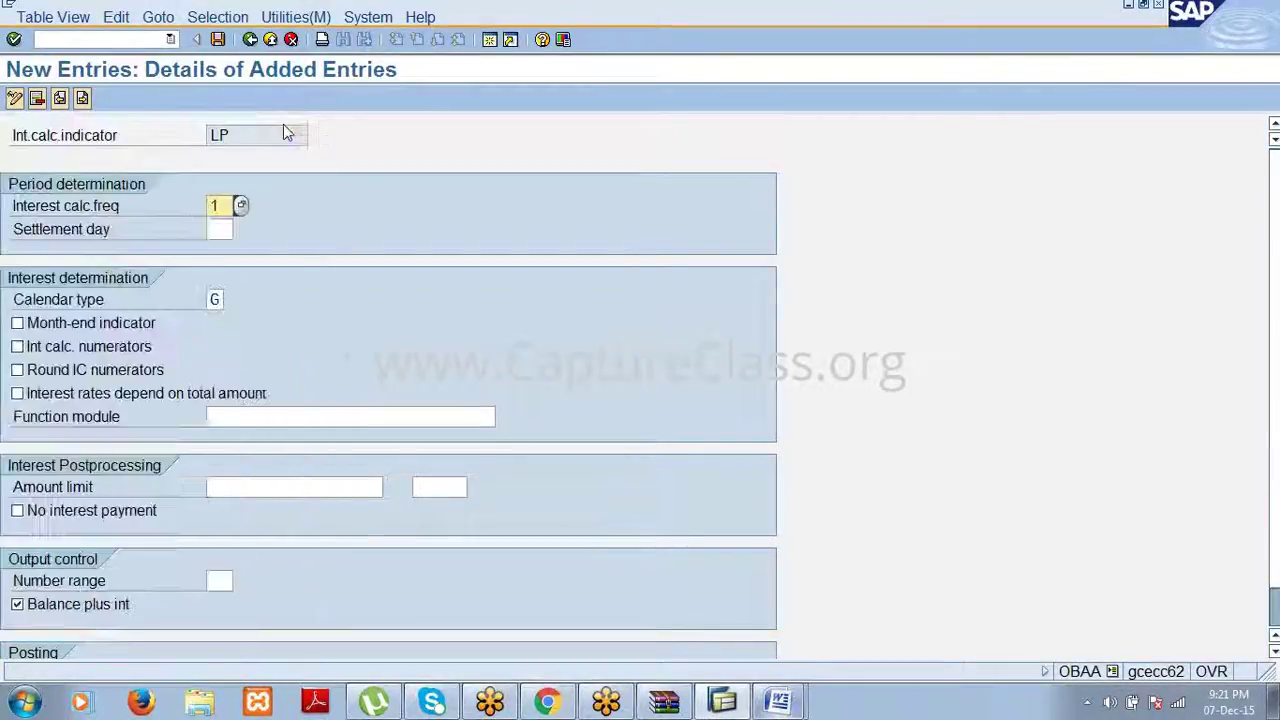
pyautogui.click(140, 40)
pyautogui.write('/n')
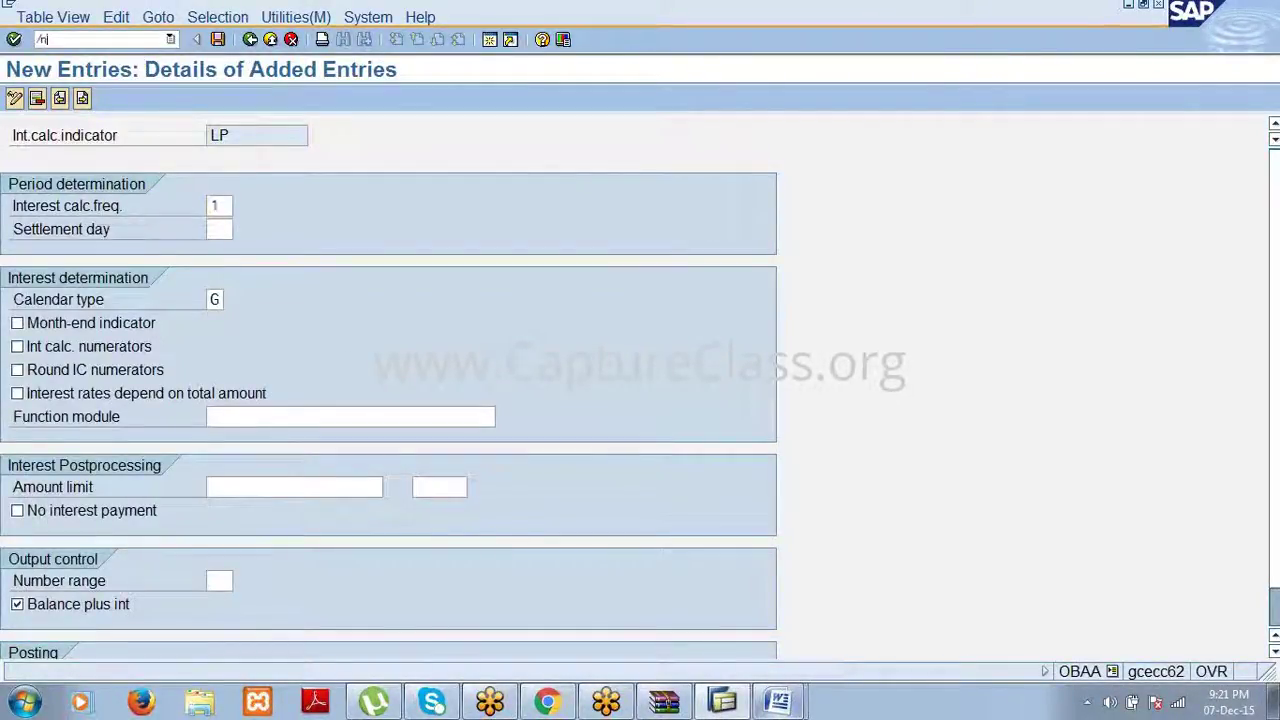
pyautogui.write('spro')
pyautogui.press('Return')
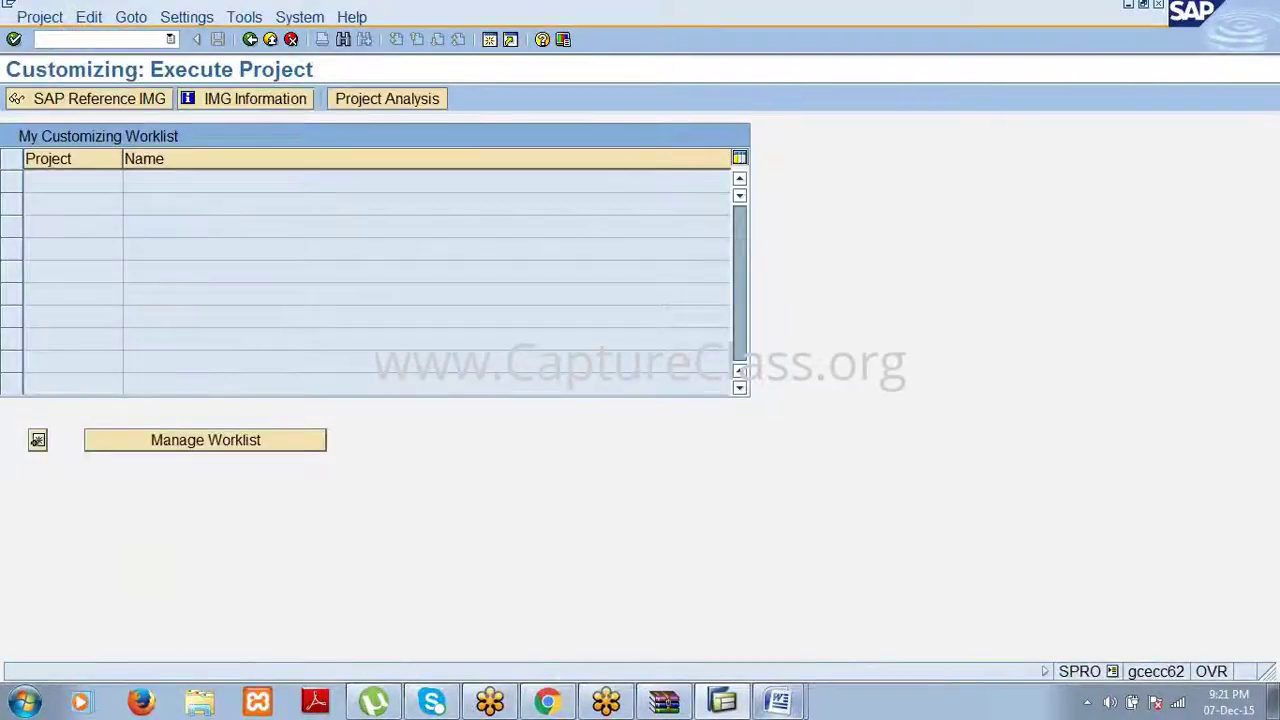
pyautogui.click(128, 104)
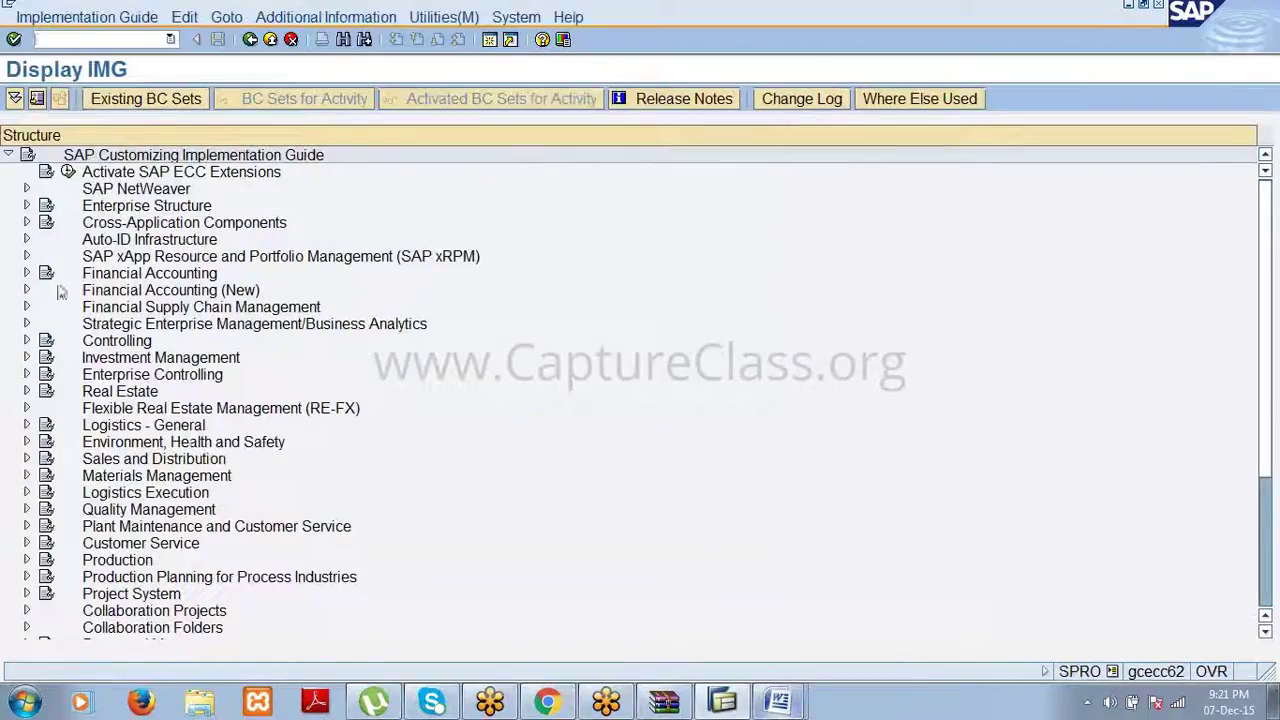
# Expand Financial Accounting > General Ledger Accounting > Bank Account Interest Calculation and run Define Reference Interest Rates
pyautogui.click(26, 274)
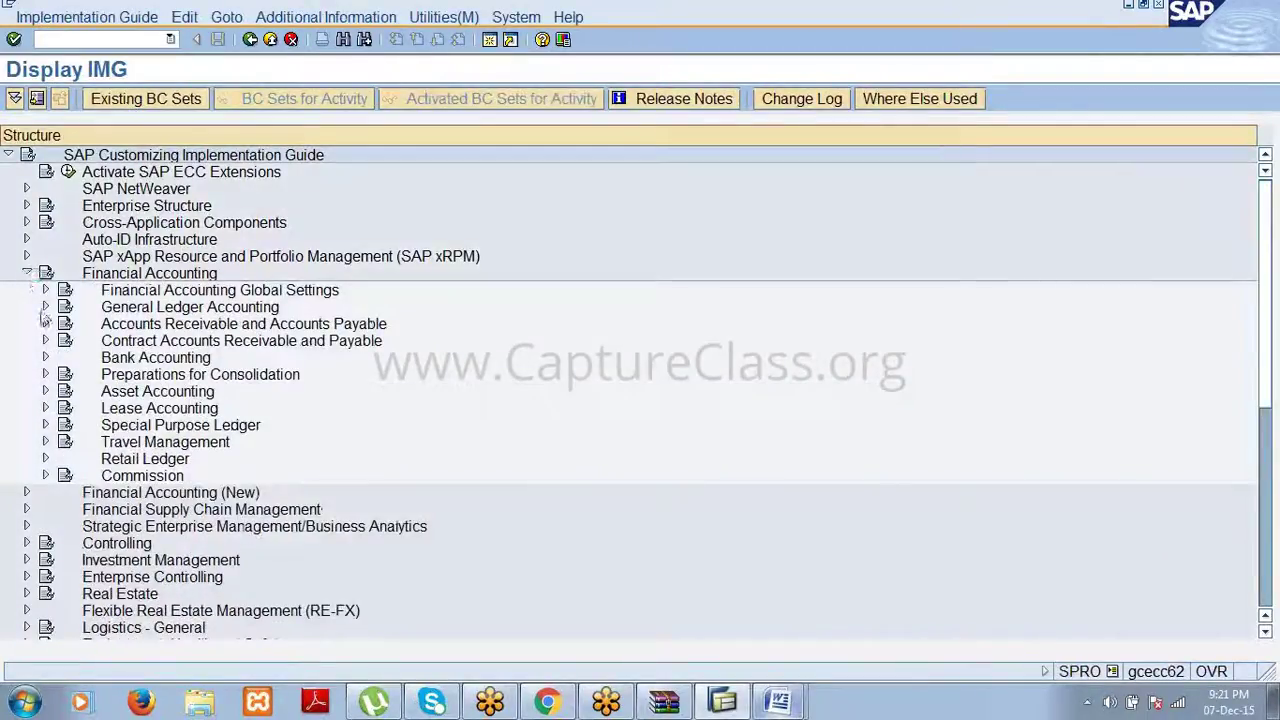
pyautogui.click(45, 307)
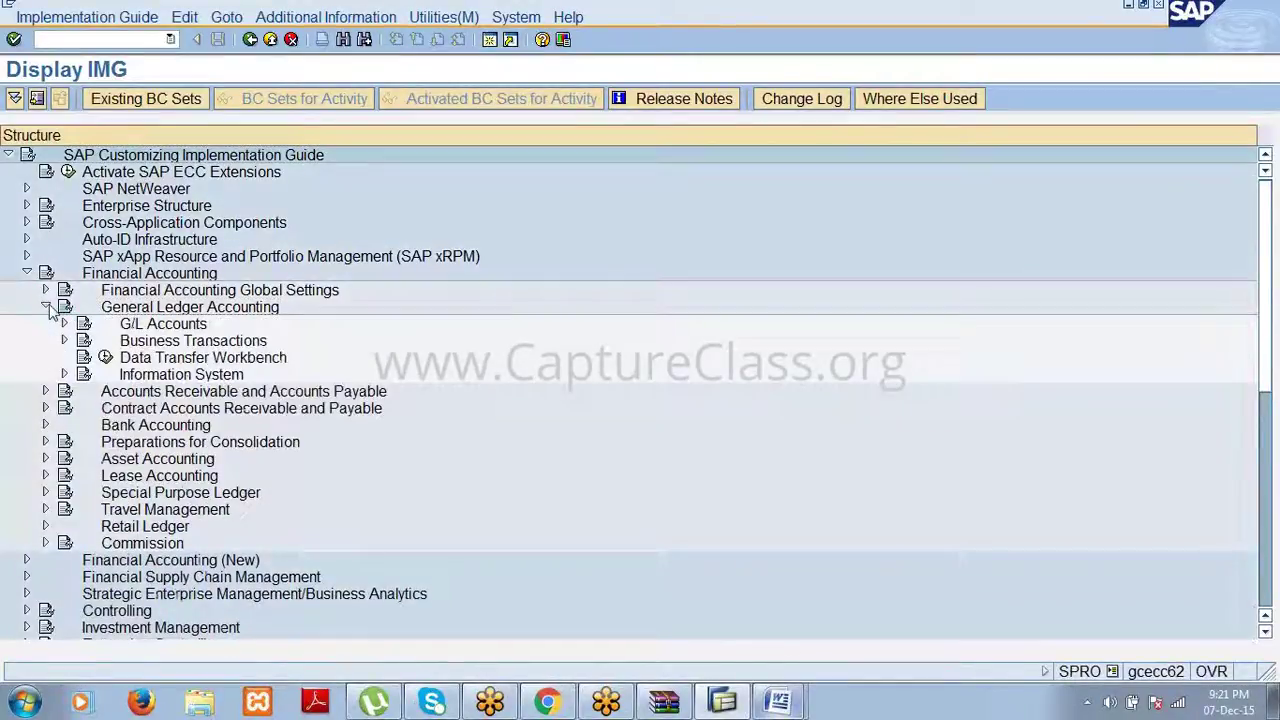
pyautogui.doubleClick(132, 343)
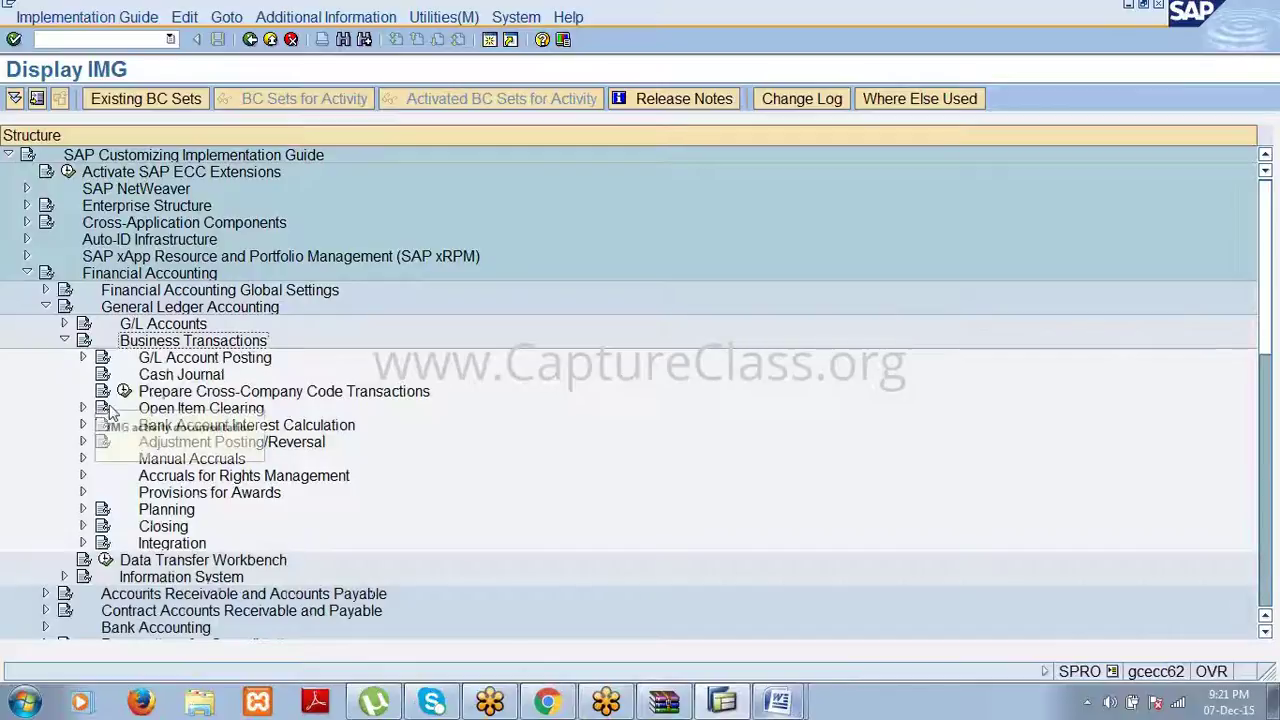
pyautogui.click(156, 432)
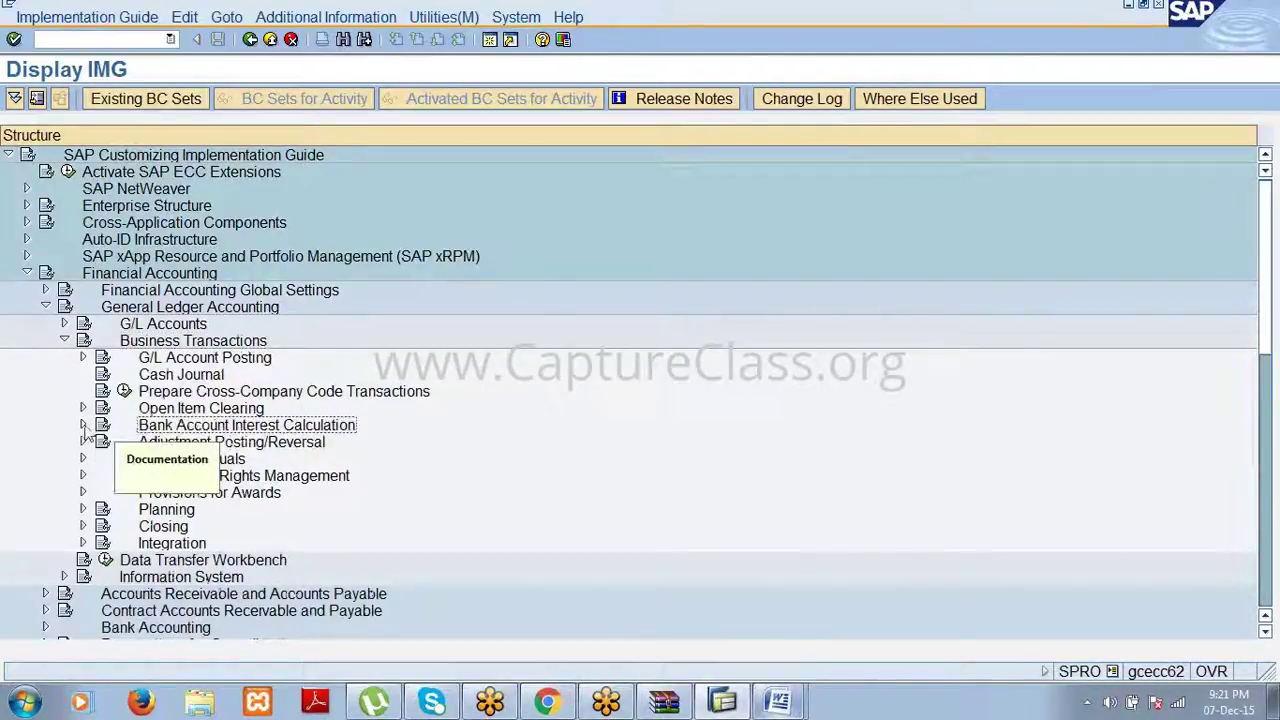
pyautogui.click(83, 425)
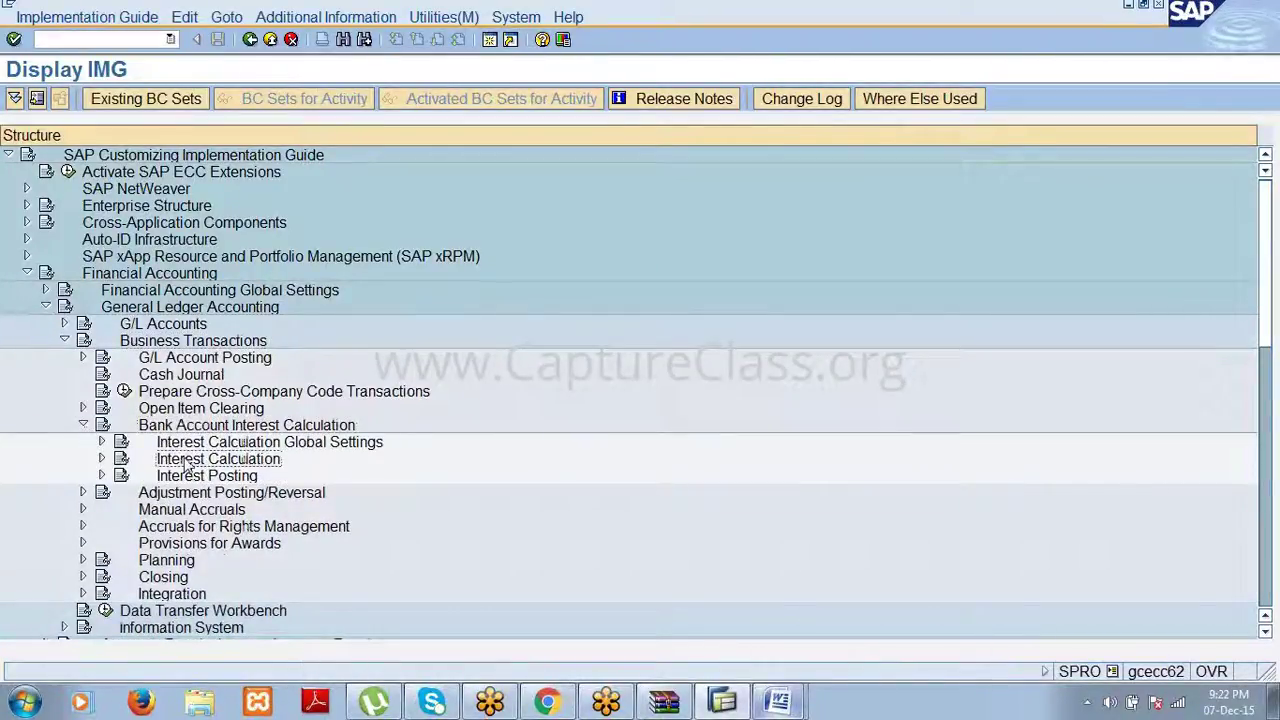
pyautogui.click(101, 458)
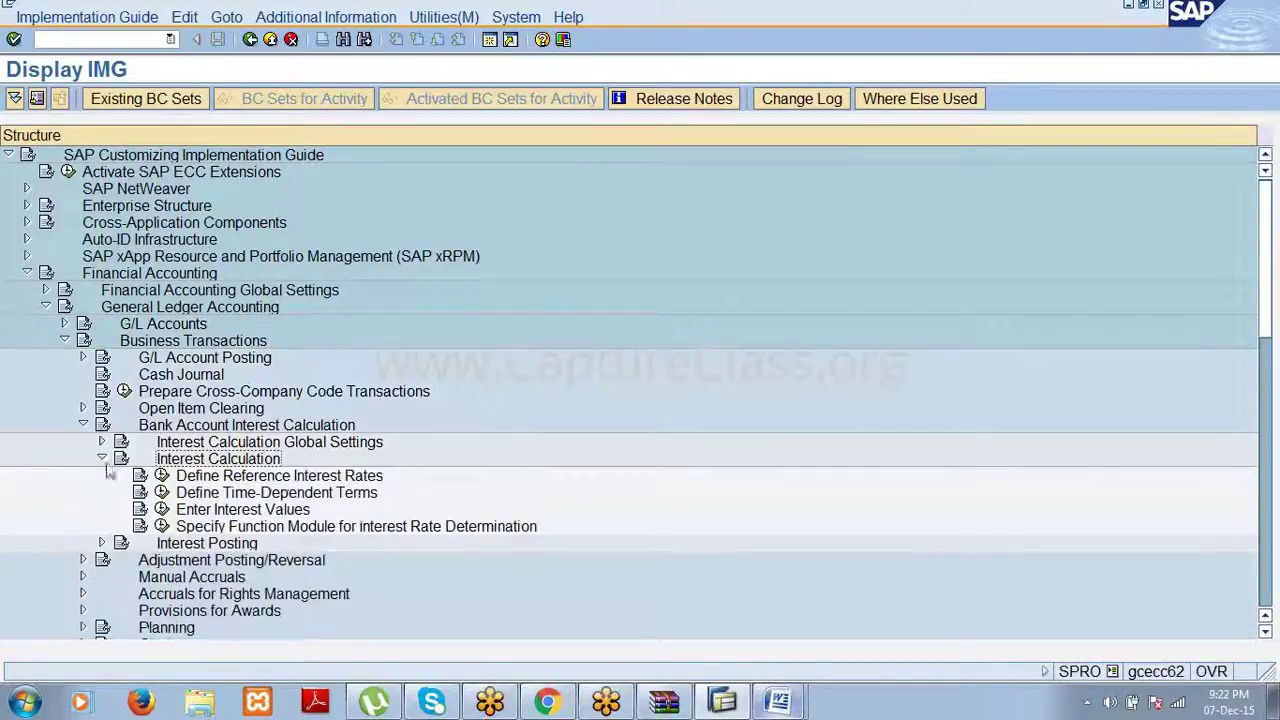
pyautogui.click(161, 476)
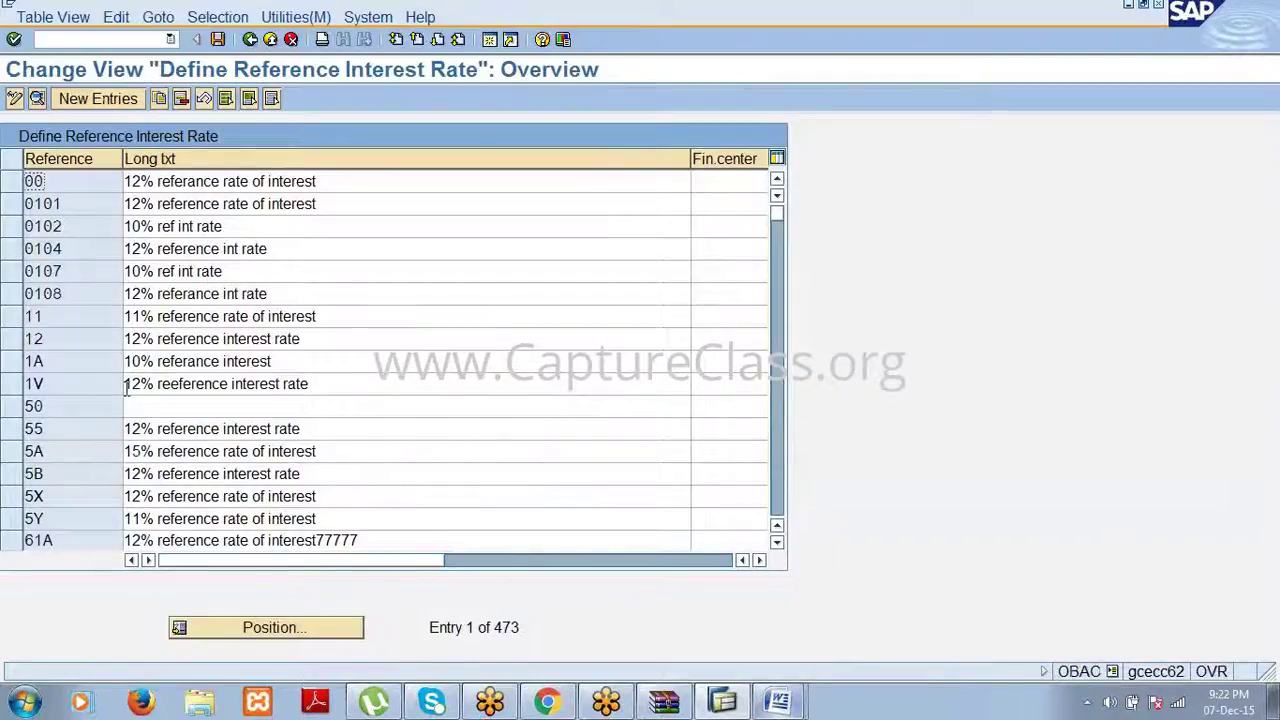
pyautogui.scroll(-6, 114, 406)
pyautogui.scroll(-6, 114, 406)
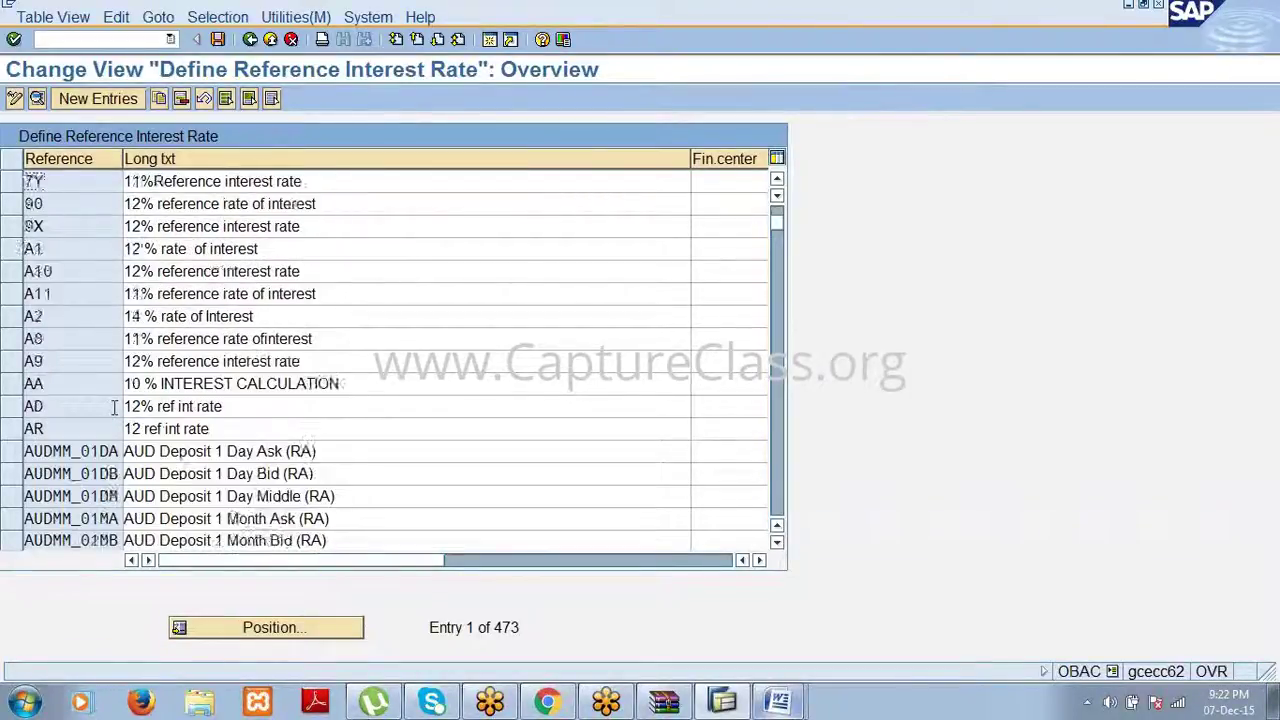
pyautogui.scroll(-9, 116, 420)
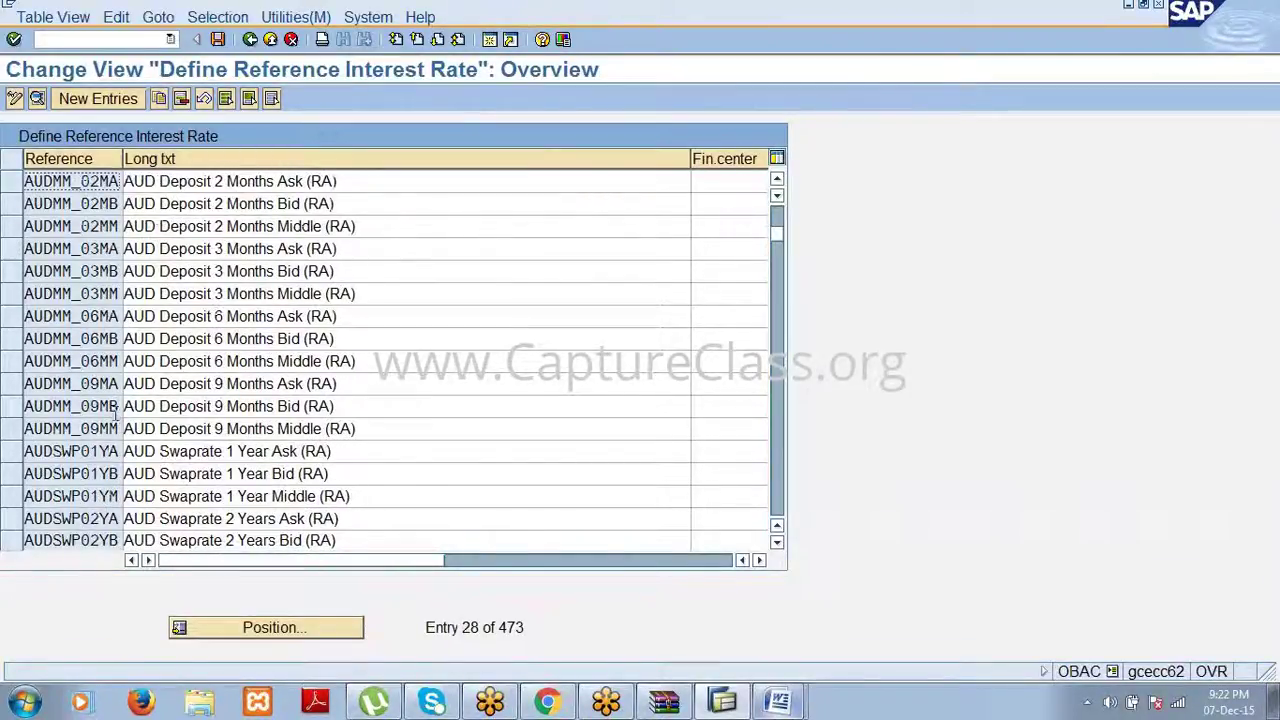
pyautogui.scroll(-3, 97, 462)
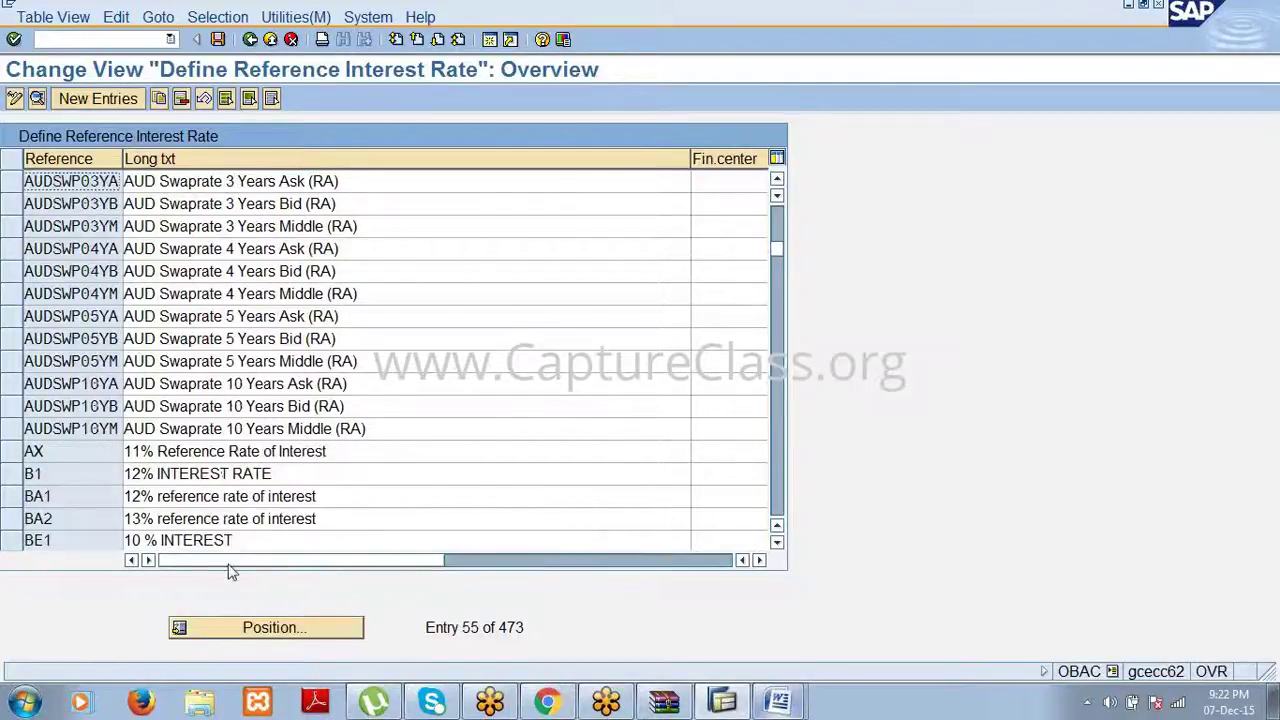
pyautogui.scroll(-4, 110, 425)
pyautogui.scroll(-6, 110, 425)
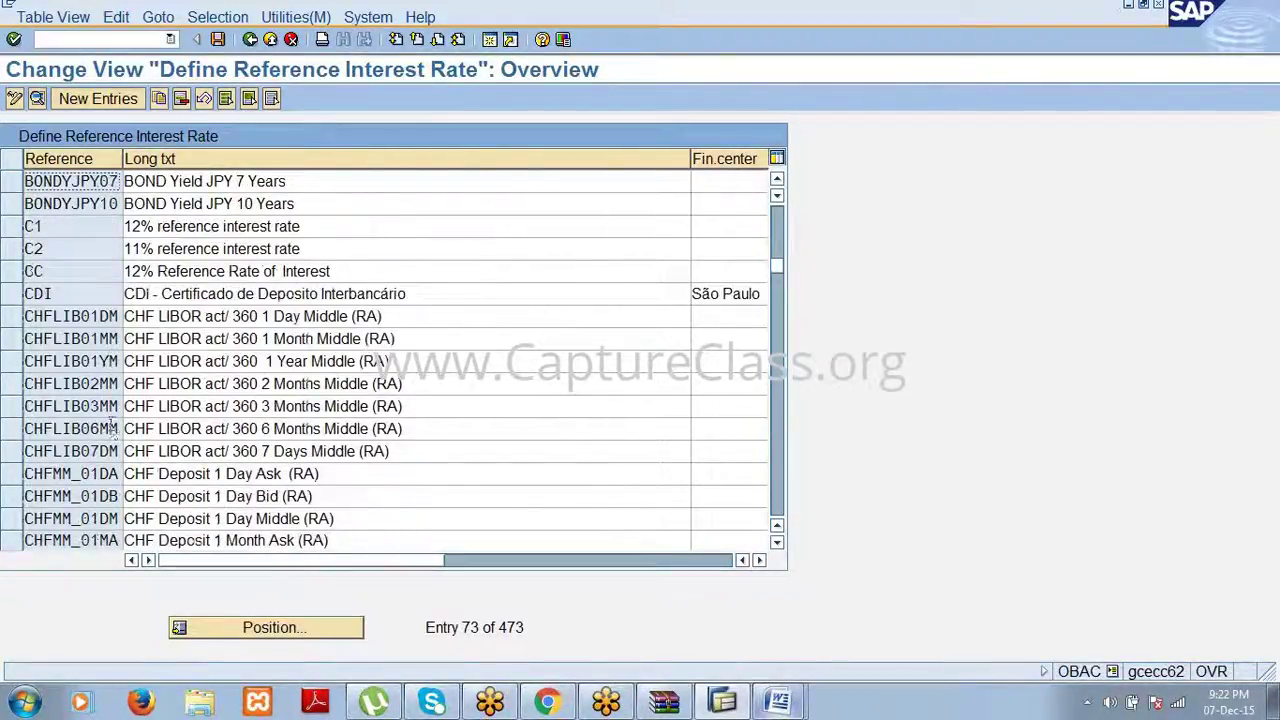
pyautogui.scroll(-7, 113, 428)
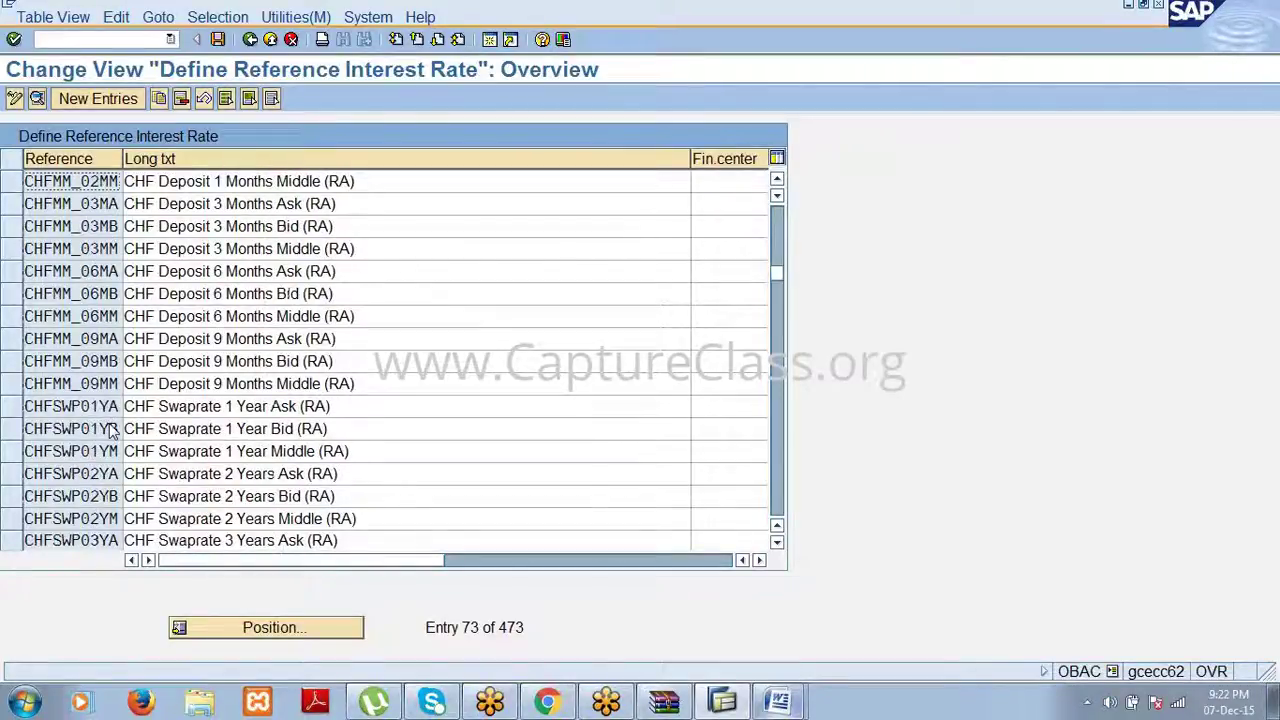
pyautogui.scroll(-15, 113, 428)
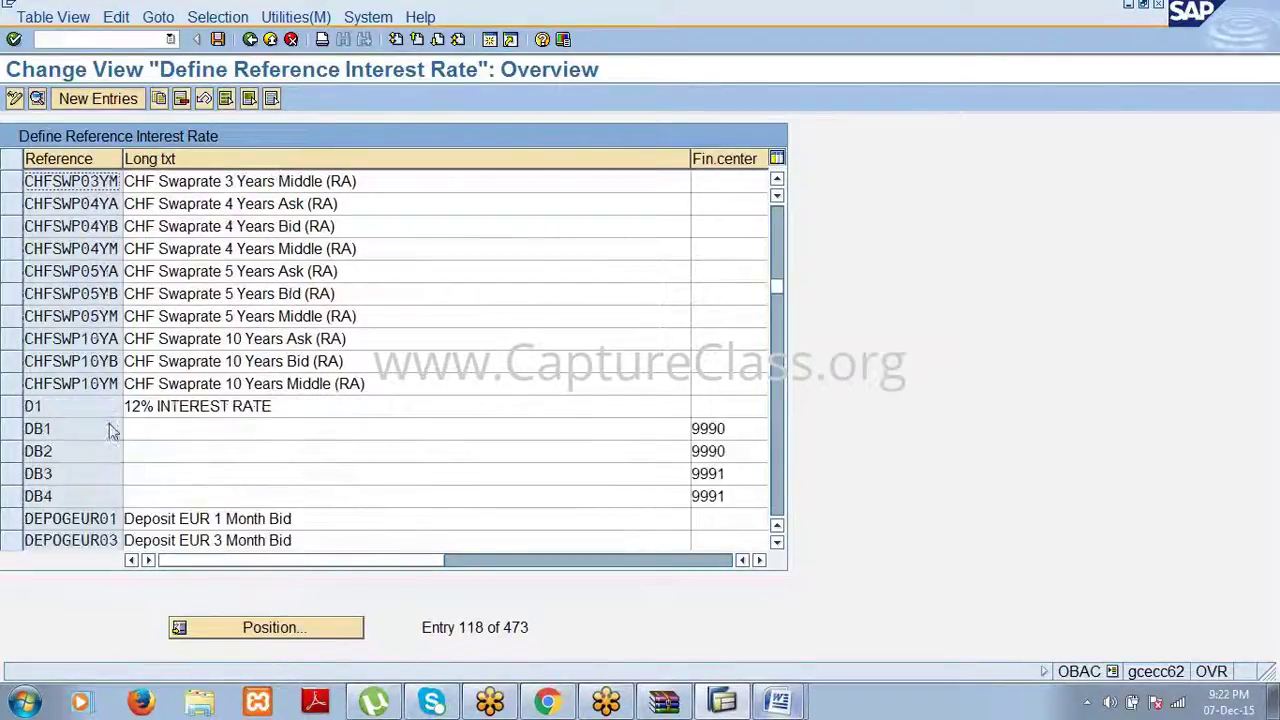
pyautogui.scroll(-8, 113, 430)
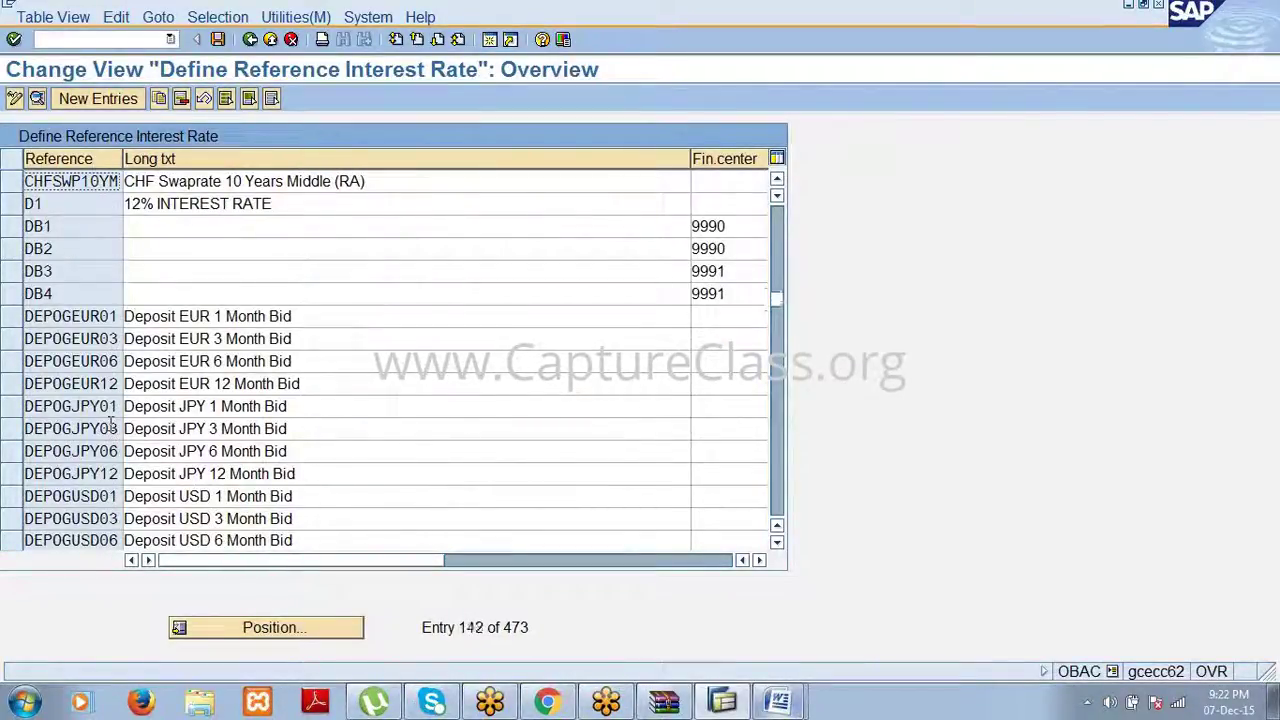
pyautogui.scroll(-8, 113, 428)
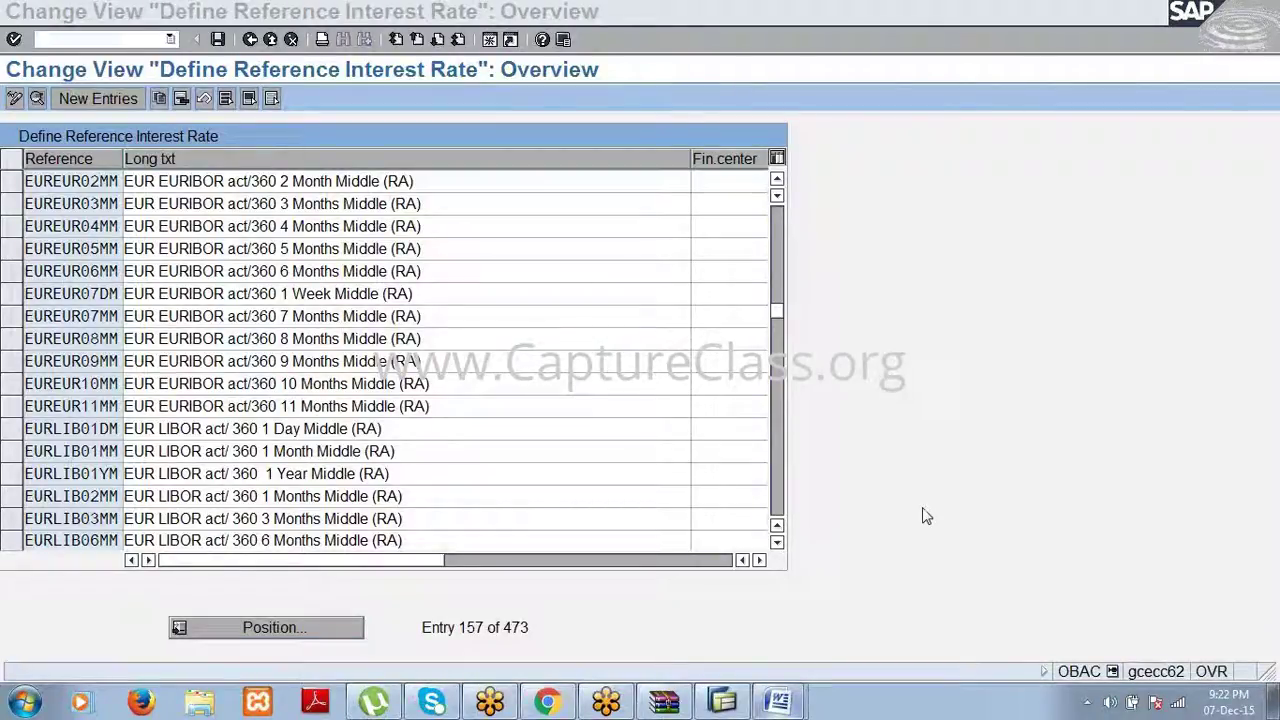
pyautogui.click(908, 464)
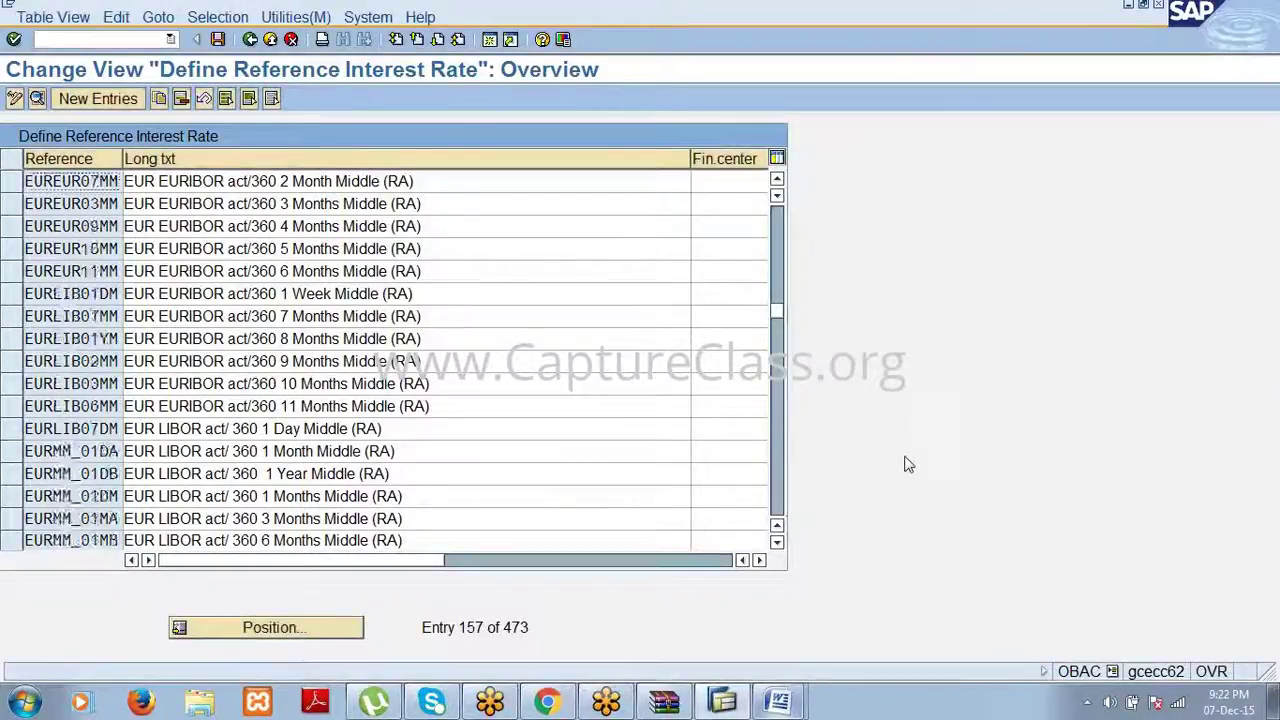
pyautogui.press('pagedown')
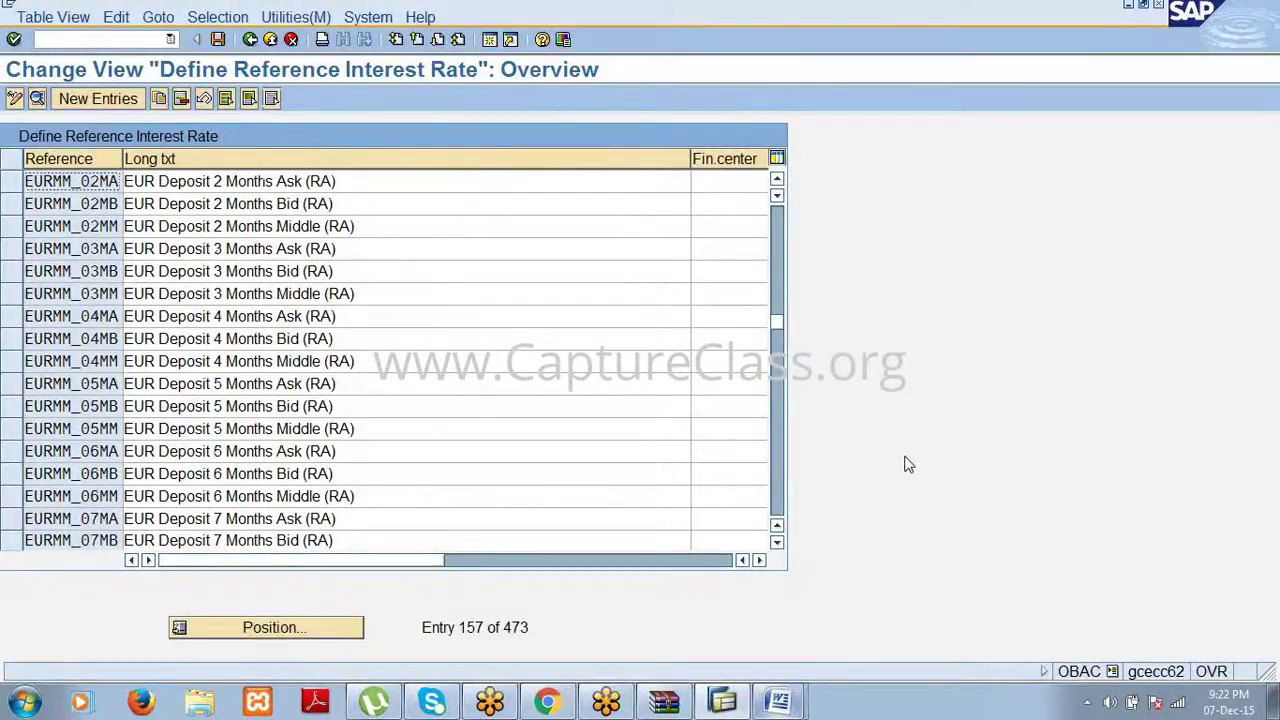
pyautogui.scroll(-12, 908, 464)
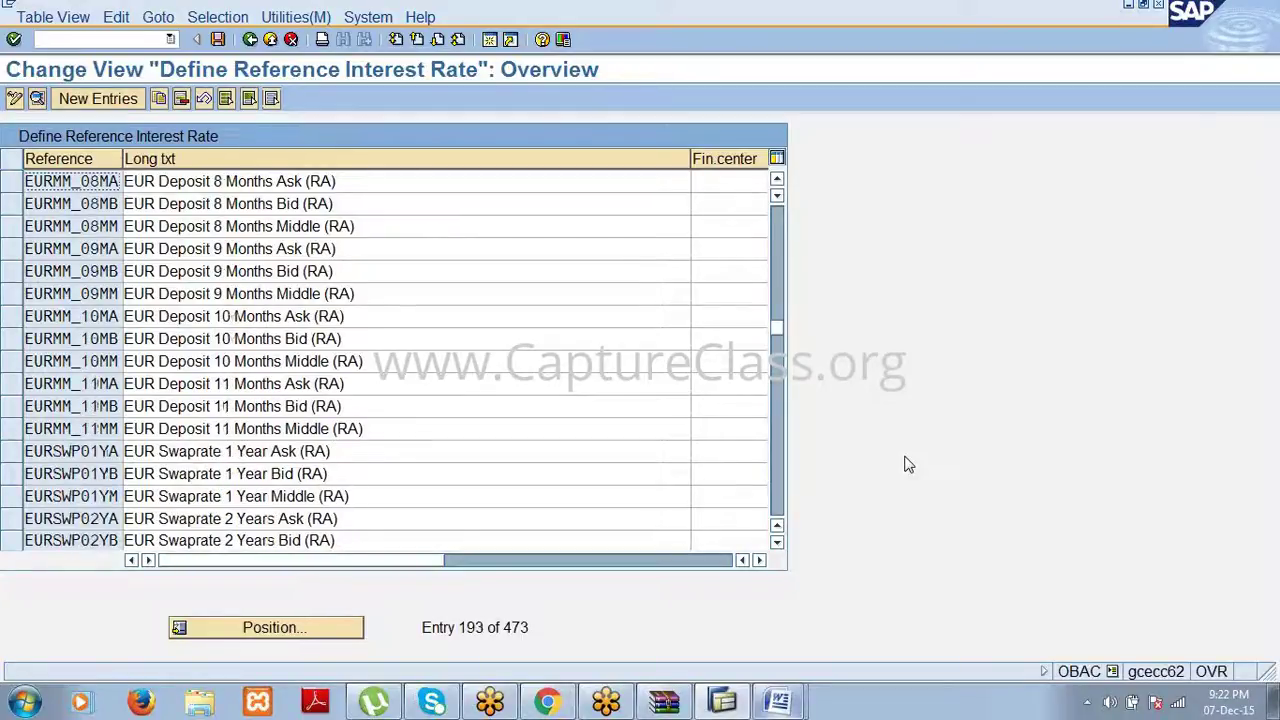
pyautogui.scroll(-5, 908, 464)
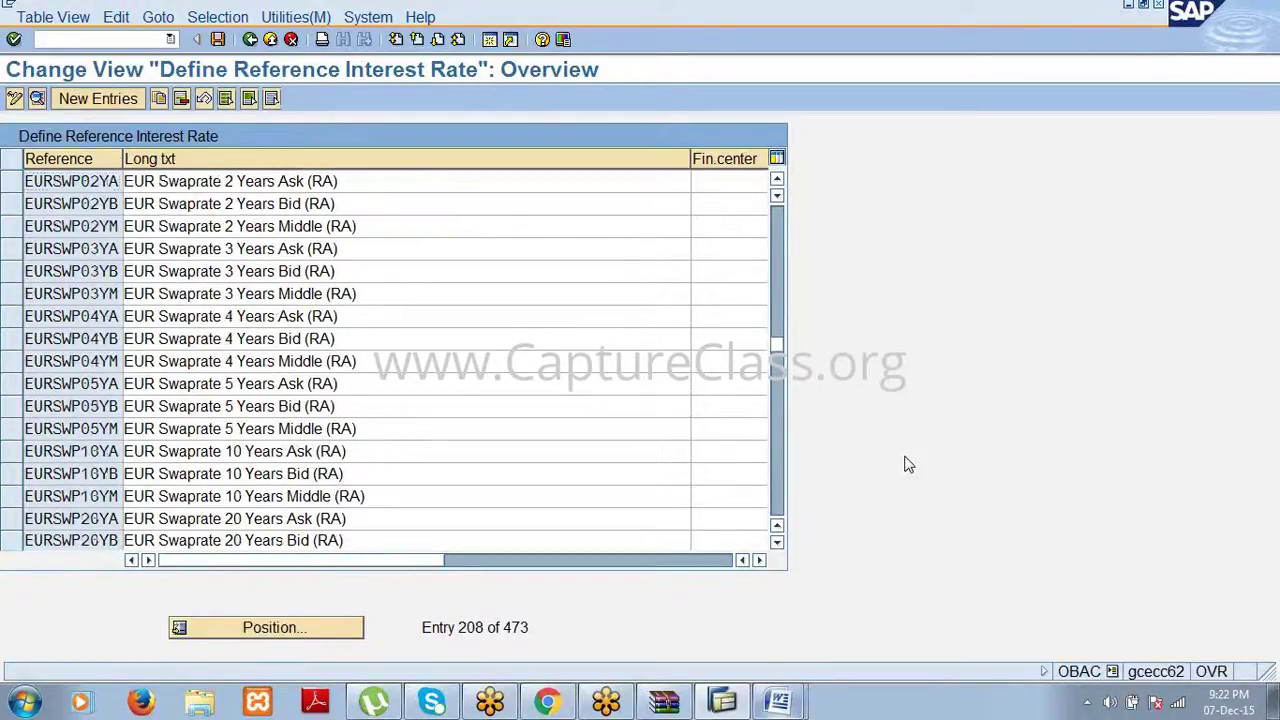
pyautogui.scroll(-3, 940, 520)
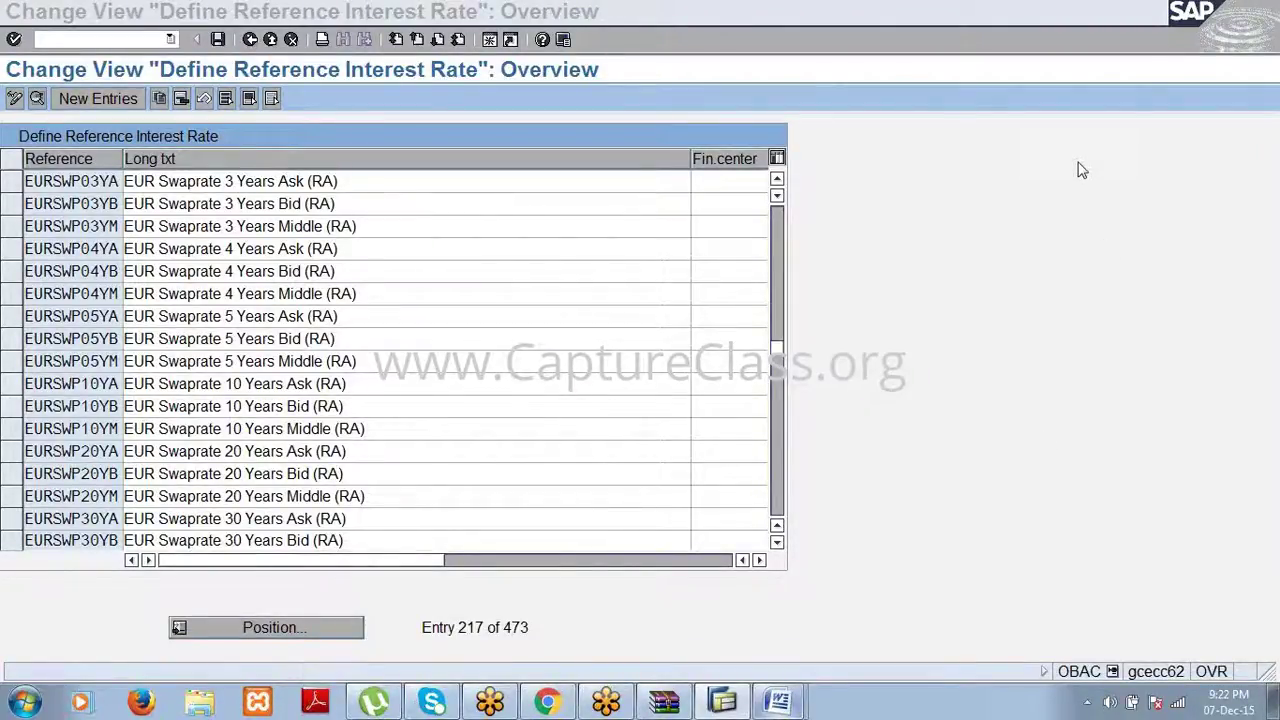
pyautogui.click(905, 377)
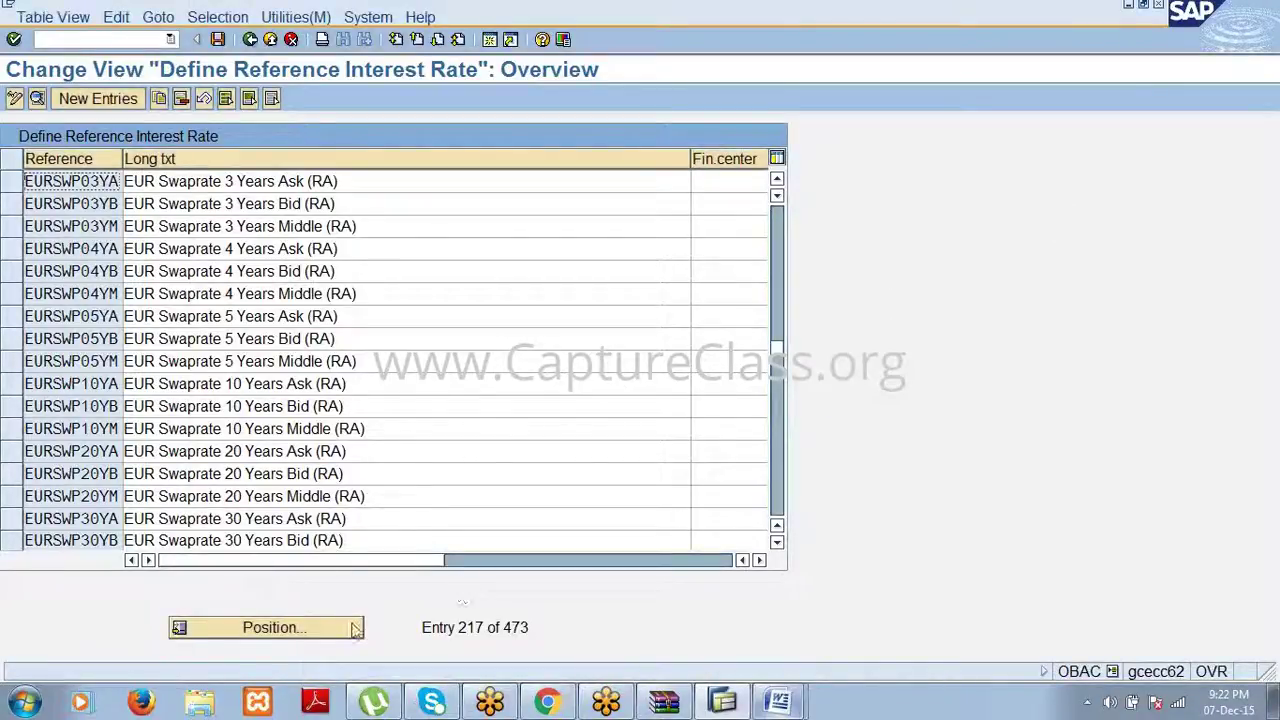
pyautogui.scroll(-4, 785, 545)
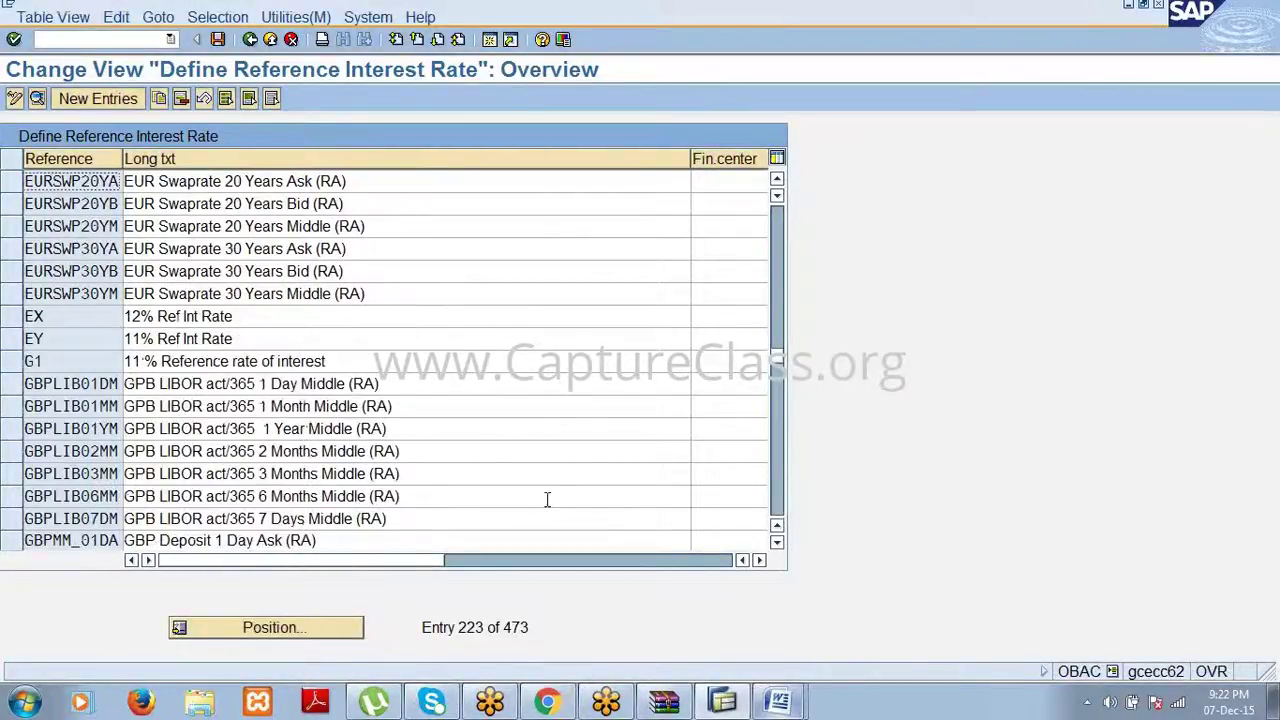
pyautogui.scroll(-6, 547, 499)
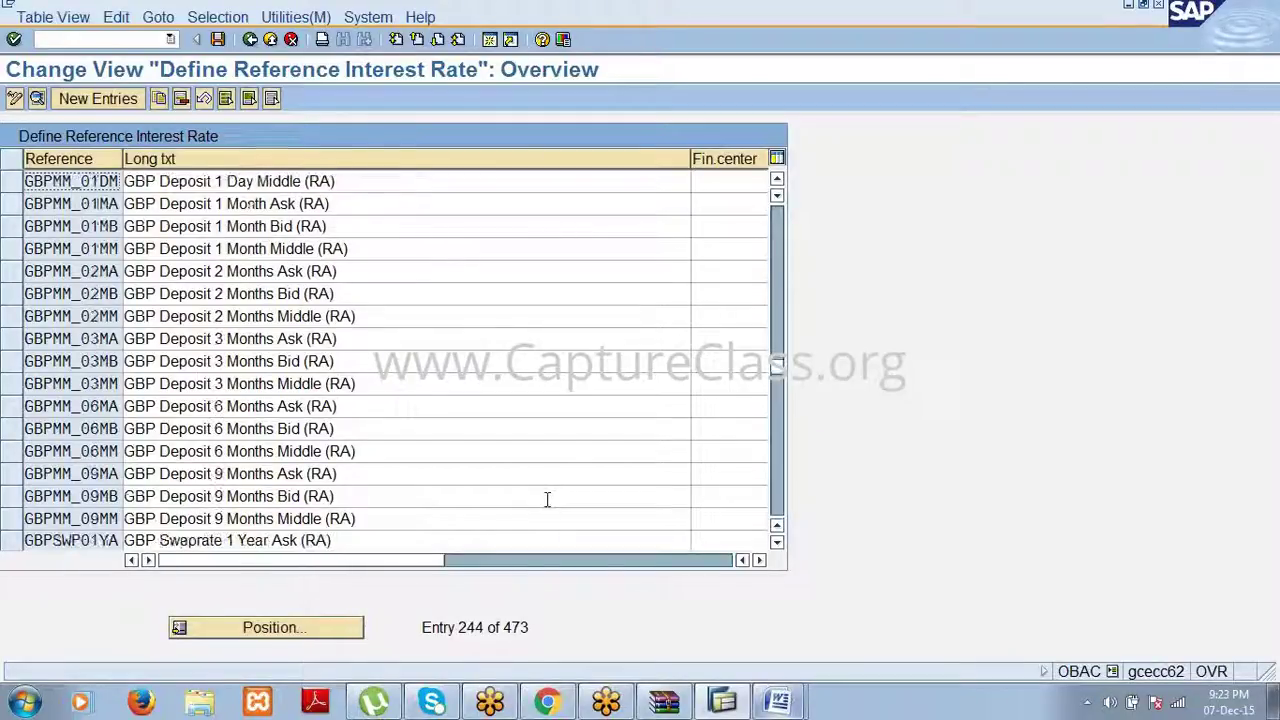
pyautogui.scroll(-5, 547, 499)
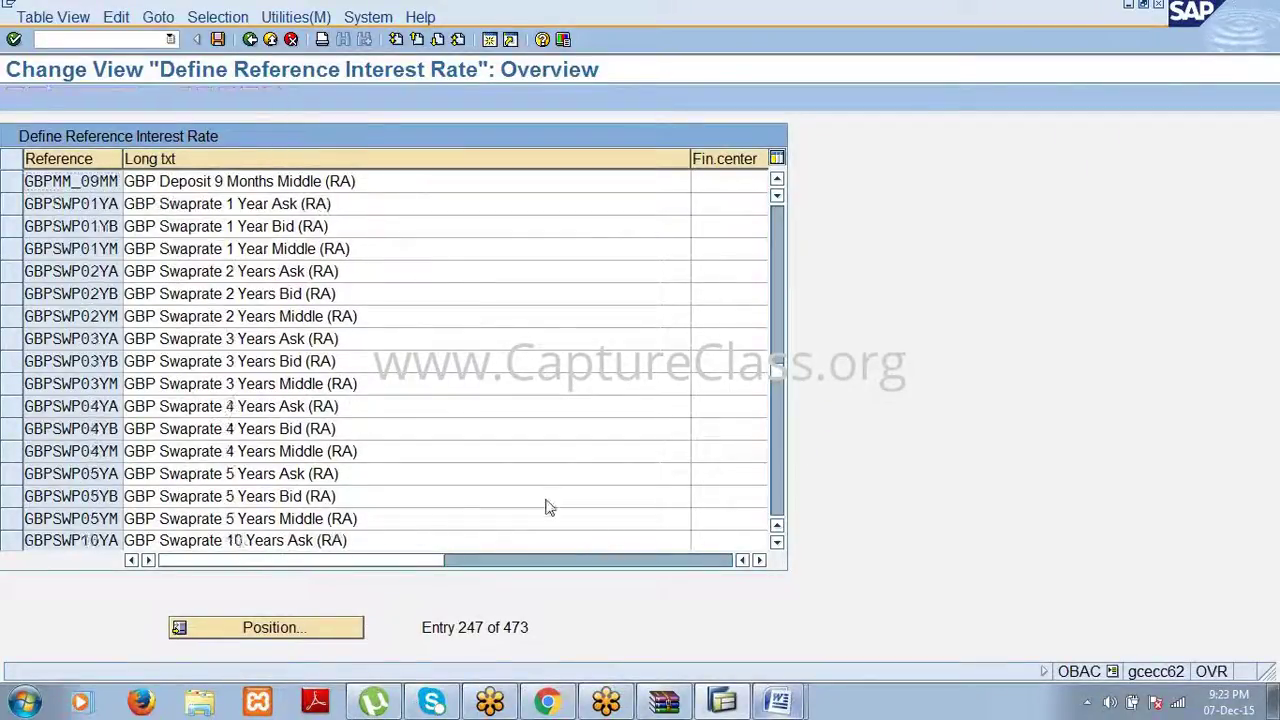
pyautogui.scroll(-10, 547, 503)
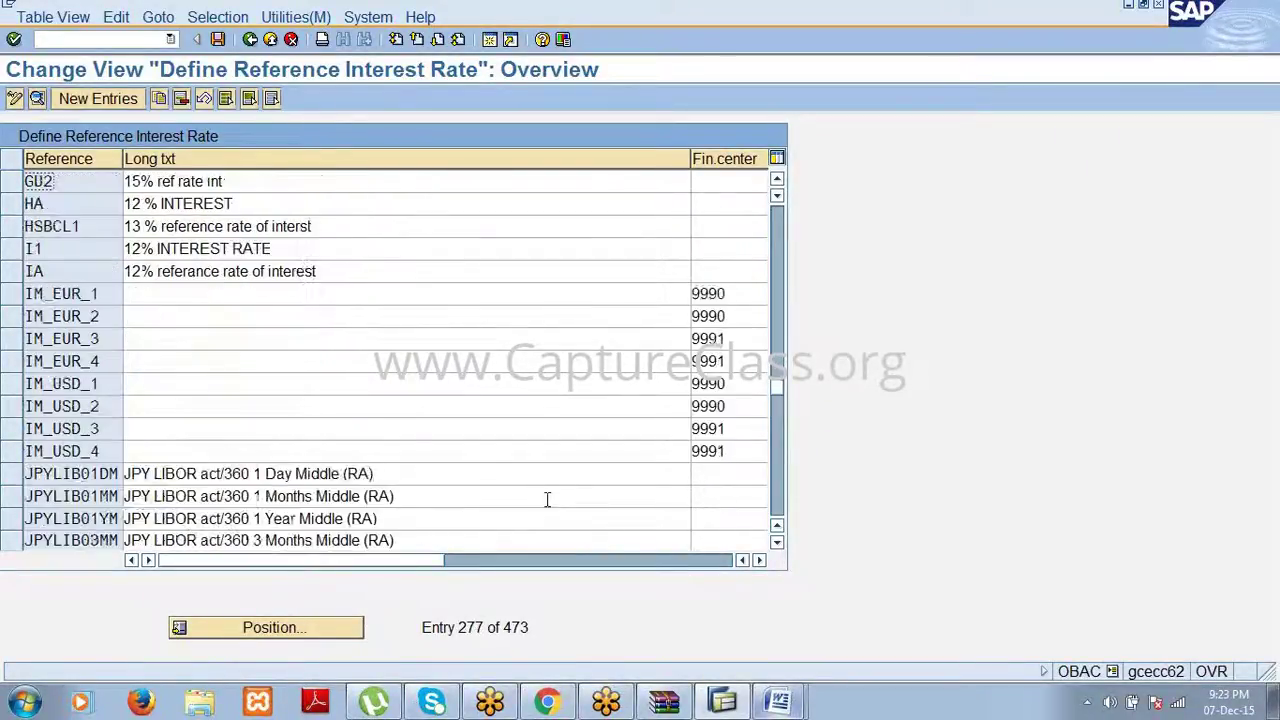
pyautogui.scroll(-4, 547, 499)
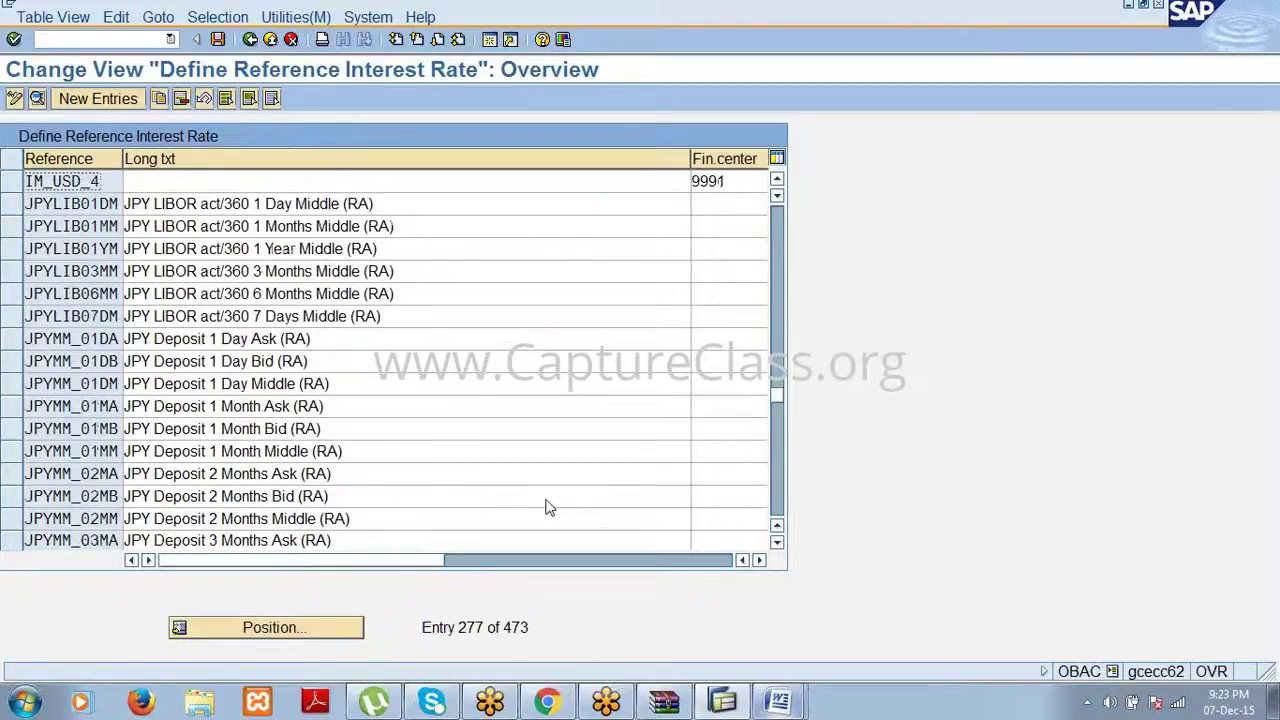
pyautogui.scroll(-12, 547, 507)
# Position the reference interest rate list at entries starting with L
pyautogui.click(258, 627)
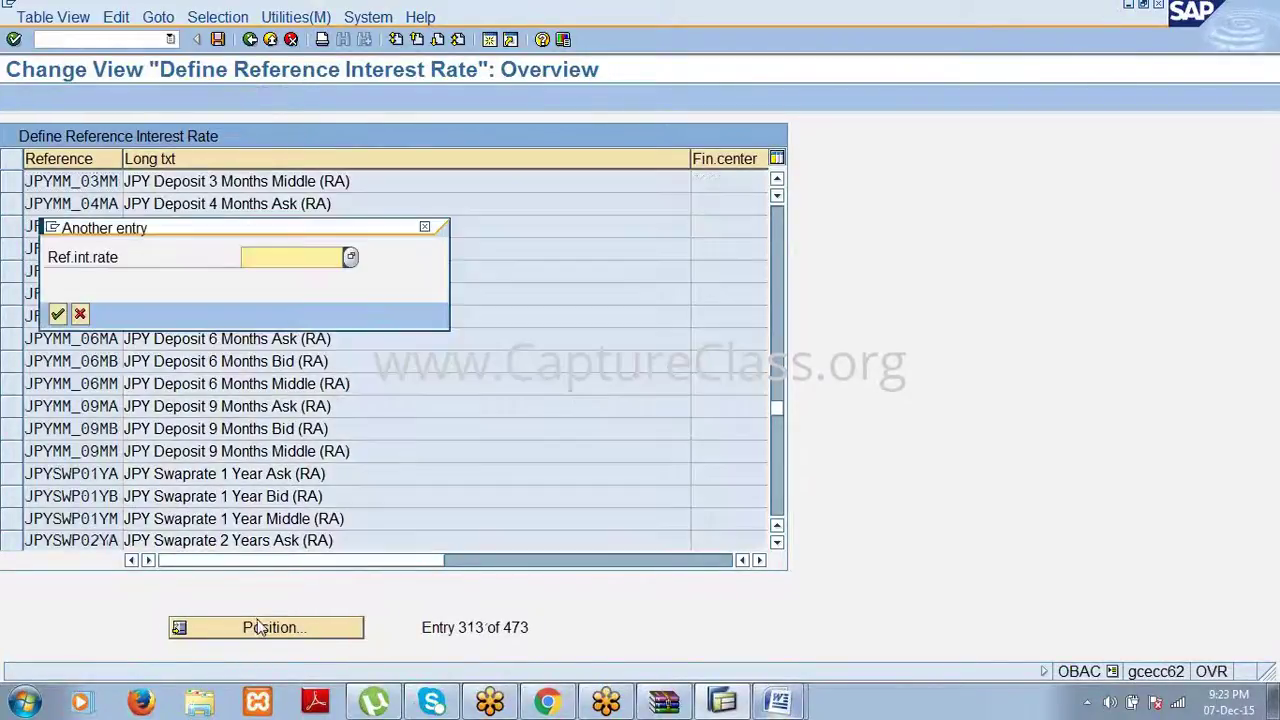
pyautogui.write('L')
pyautogui.press('Return')
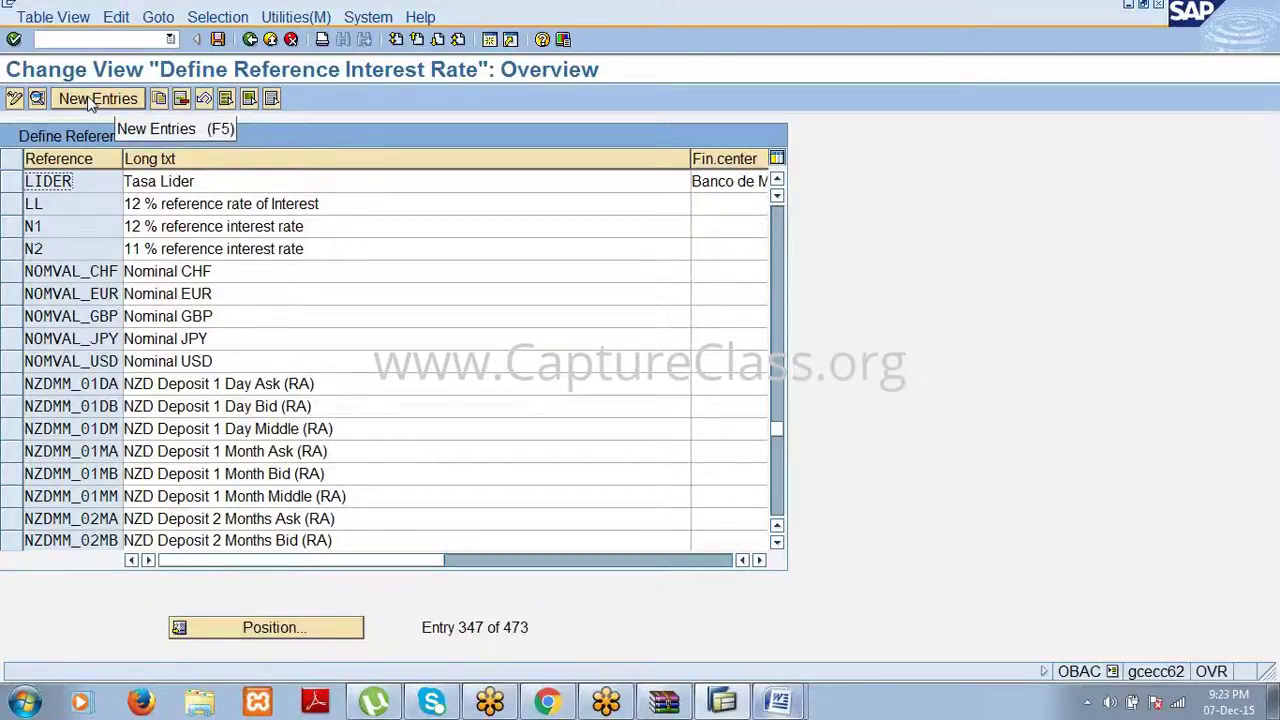
# Start a new reference rate entry, enter its key, and add long text '12 % reference rate of interest'
pyautogui.click(90, 100)
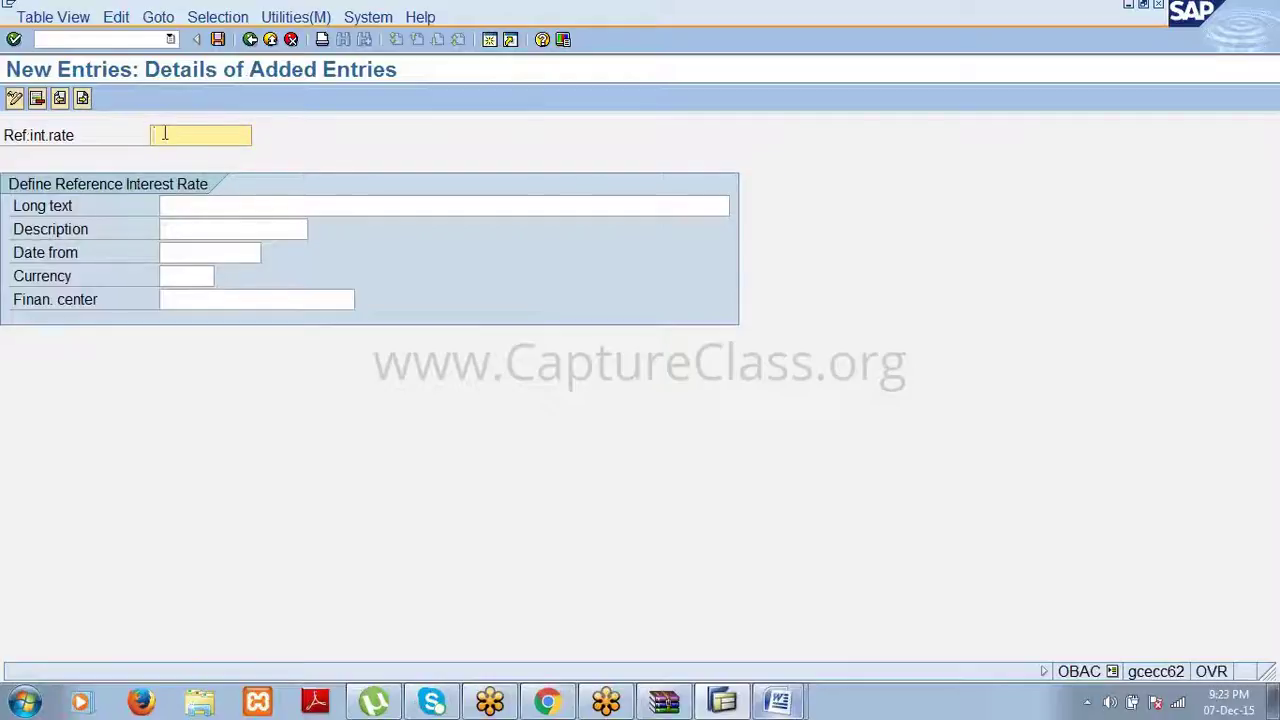
pyautogui.write('10')
pyautogui.click(185, 213)
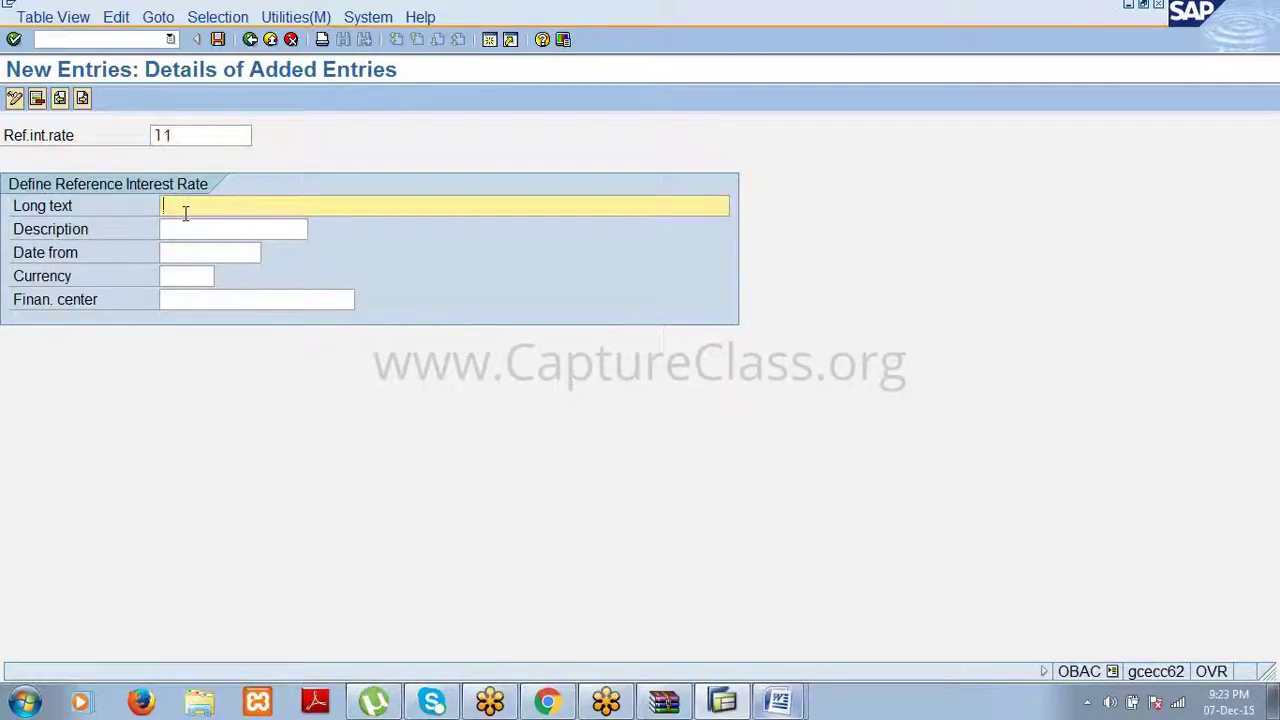
pyautogui.write('12 \\ % reference rate of')
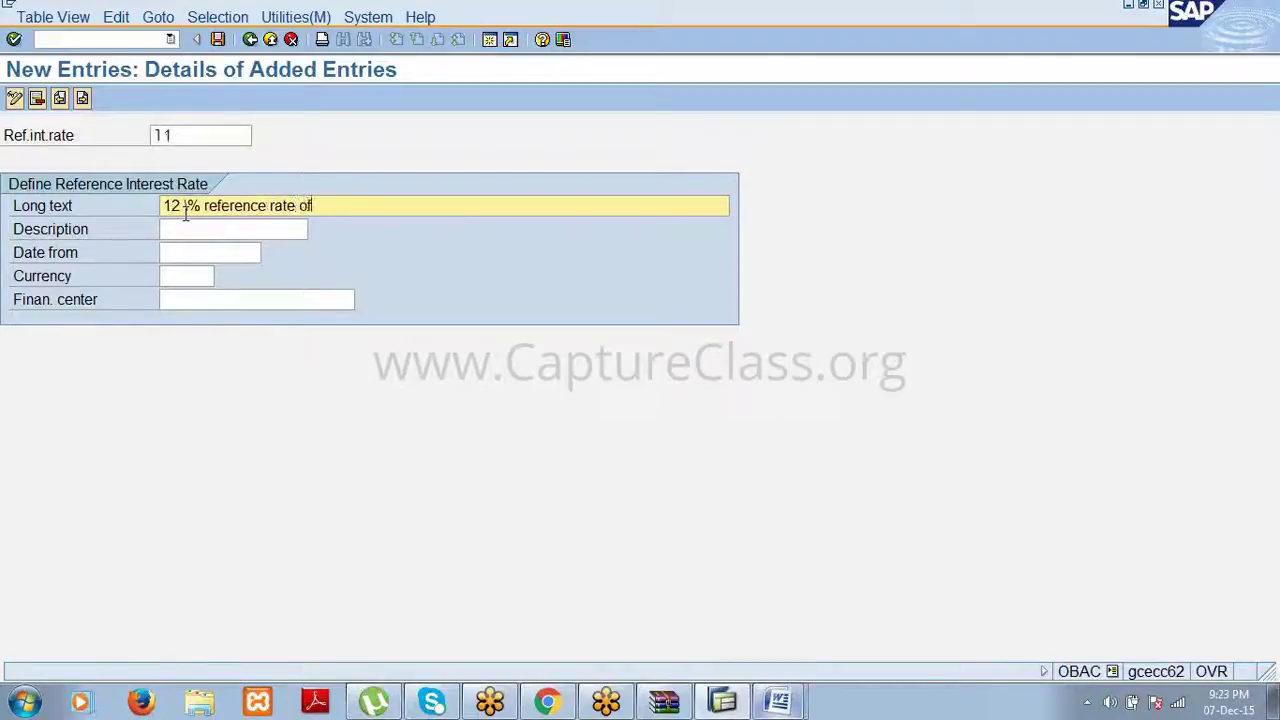
pyautogui.write(' interest')
# Check the Step 3 field list in the GENERAL LEDGER notes, then minimize Word
pyautogui.click(785, 700)
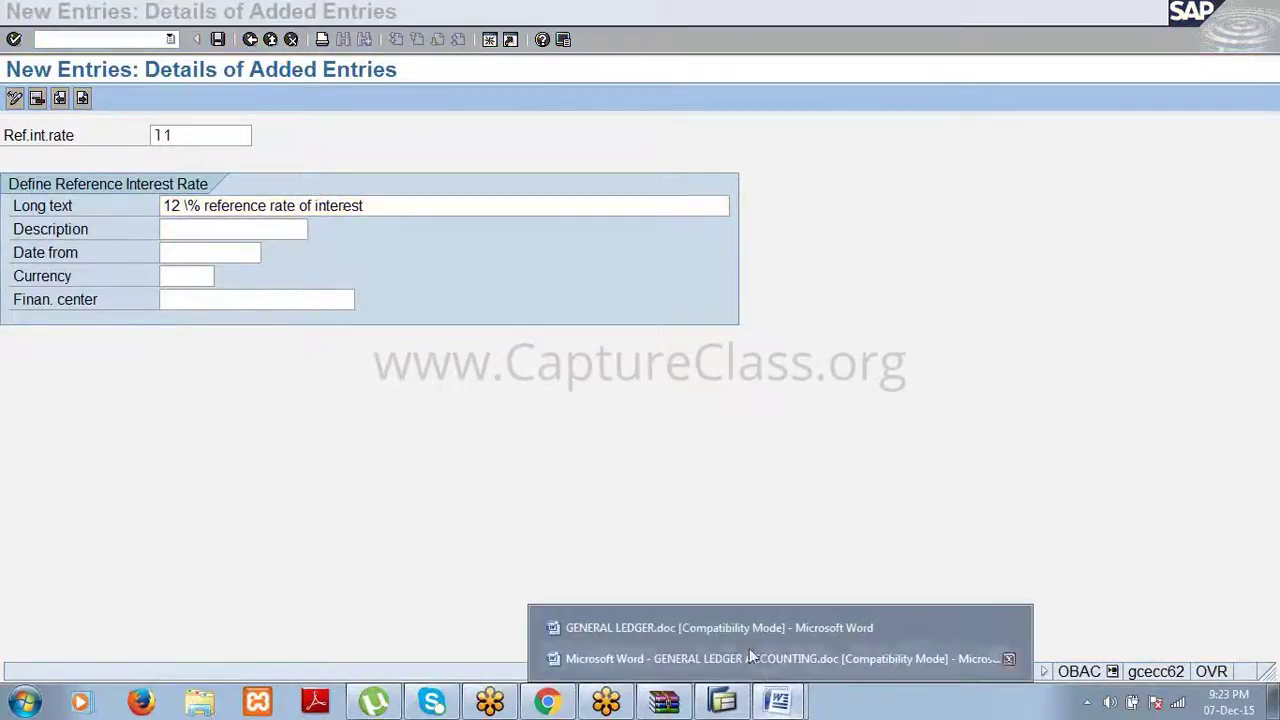
pyautogui.click(738, 628)
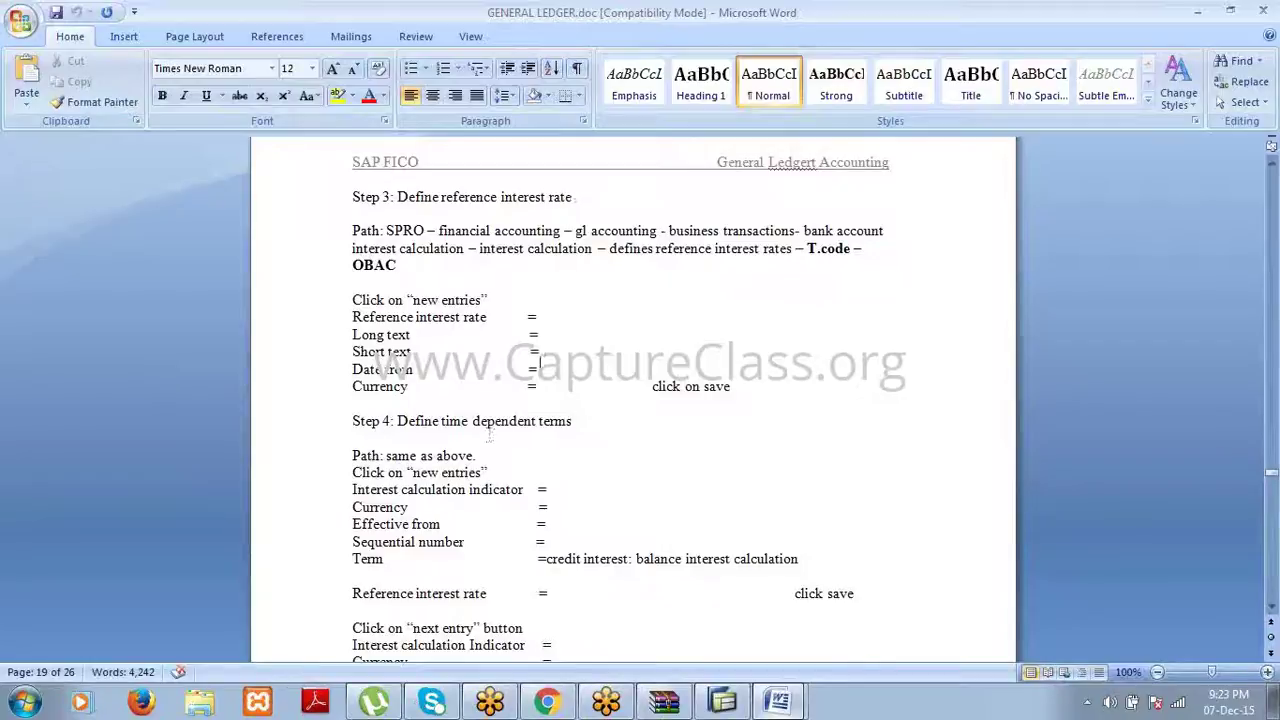
pyautogui.click(538, 352)
pyautogui.click(1199, 12)
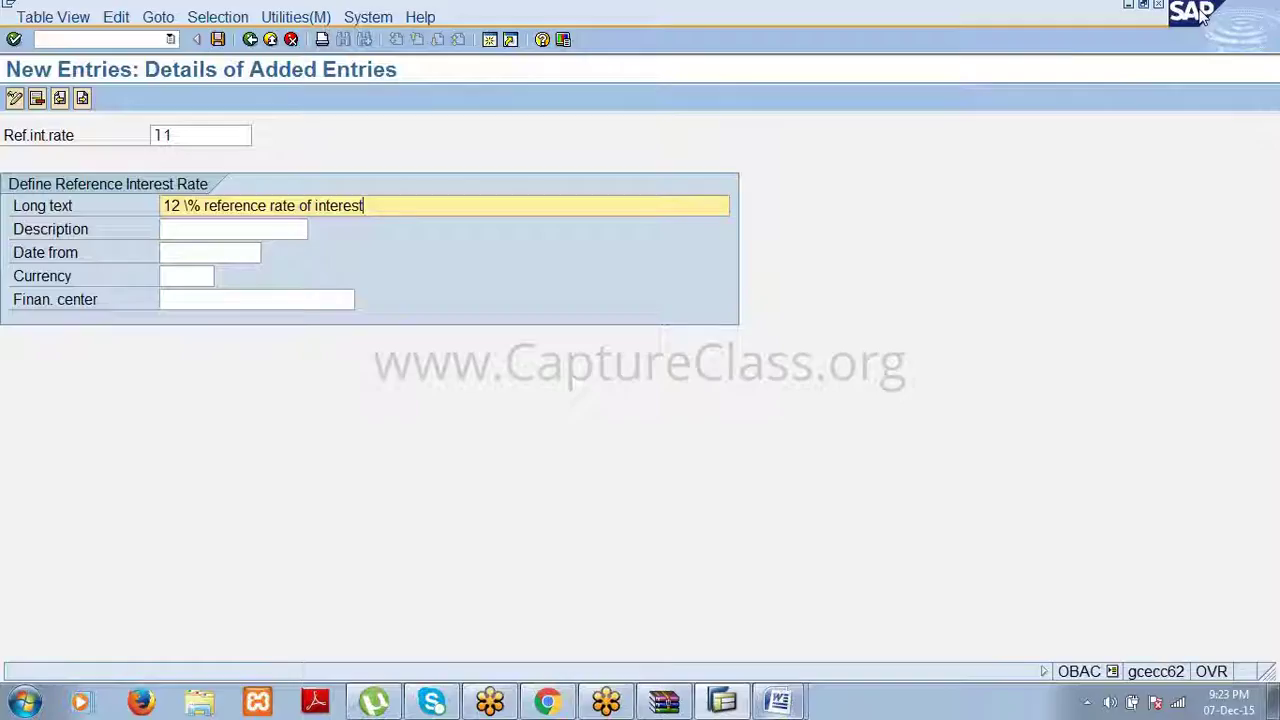
# Enter description '12% ref int rat', date 1.1.2015 and currency USD, then save under the customizing request
pyautogui.click(228, 230)
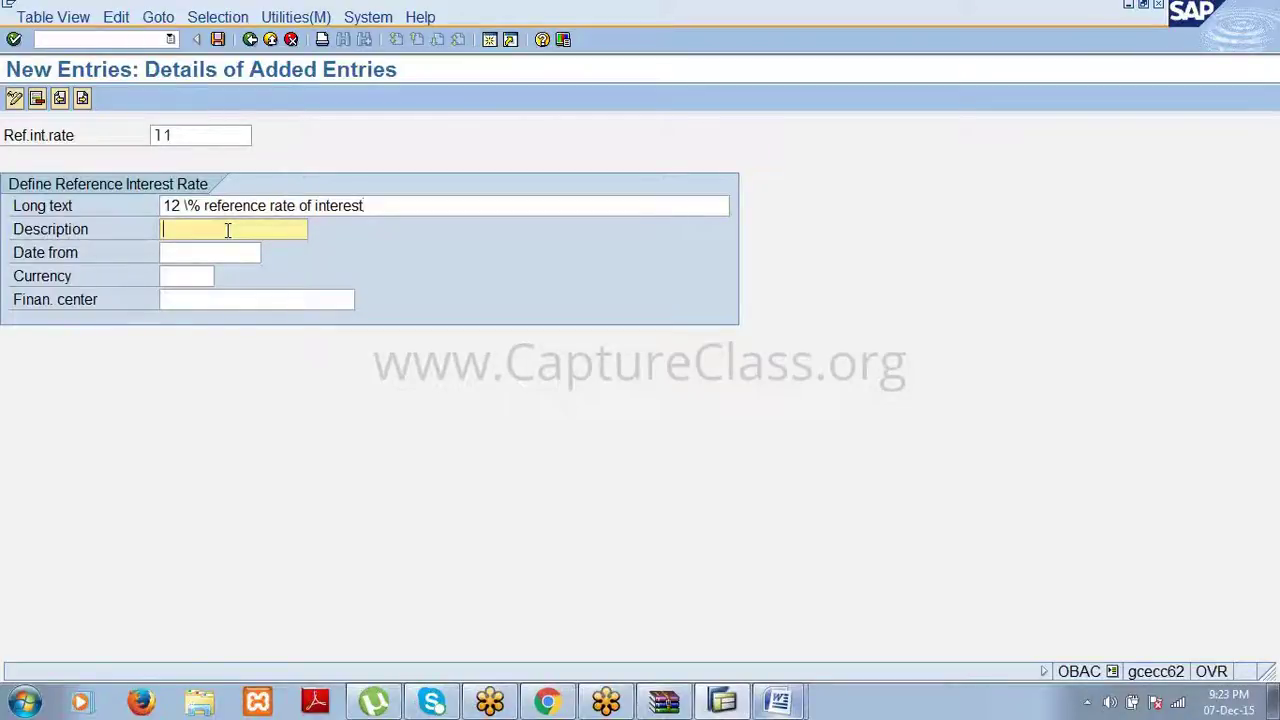
pyautogui.write('12')
pyautogui.press('Down')
pyautogui.press('Return')
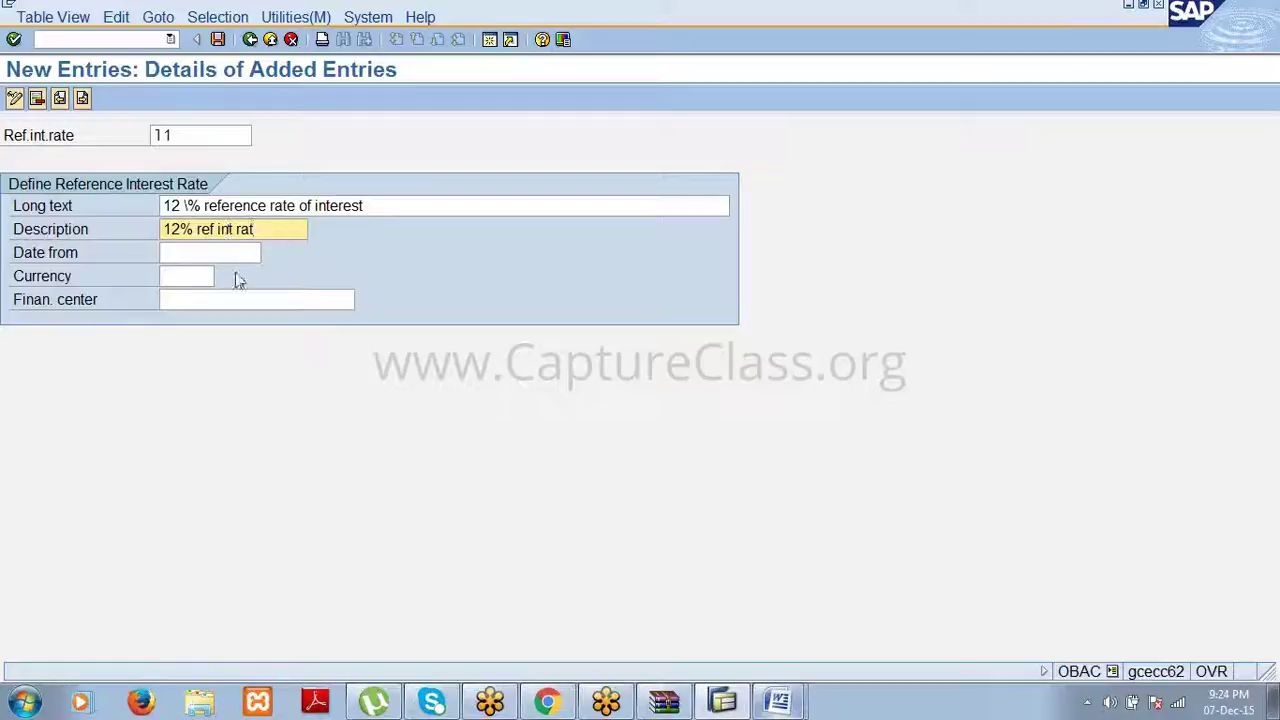
pyautogui.click(230, 252)
pyautogui.write('1.1.2015')
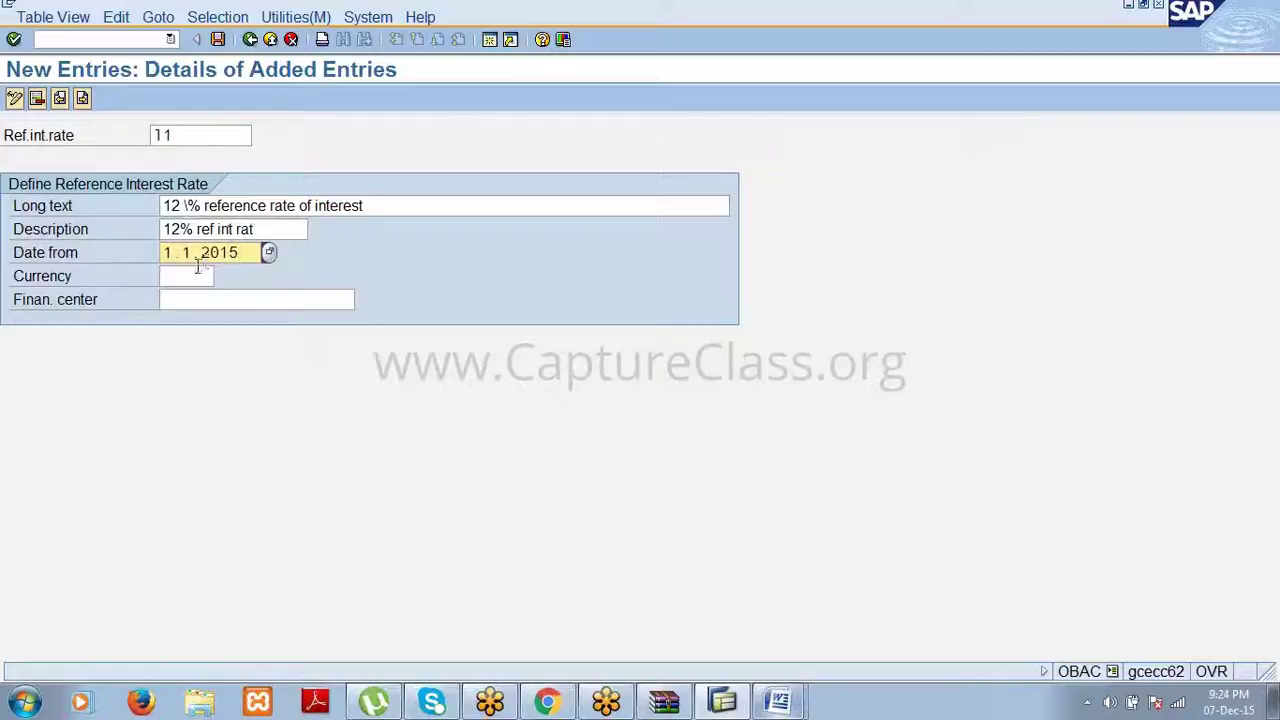
pyautogui.click(180, 275)
pyautogui.write('usd')
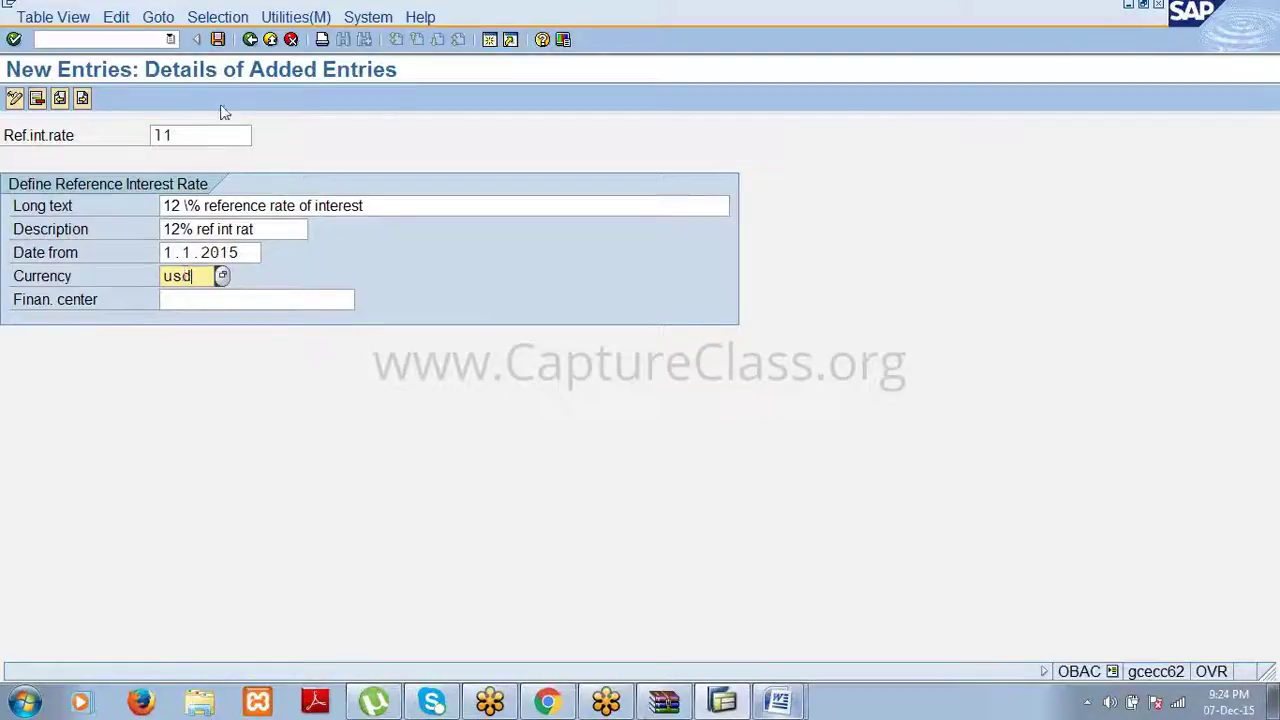
pyautogui.click(217, 39)
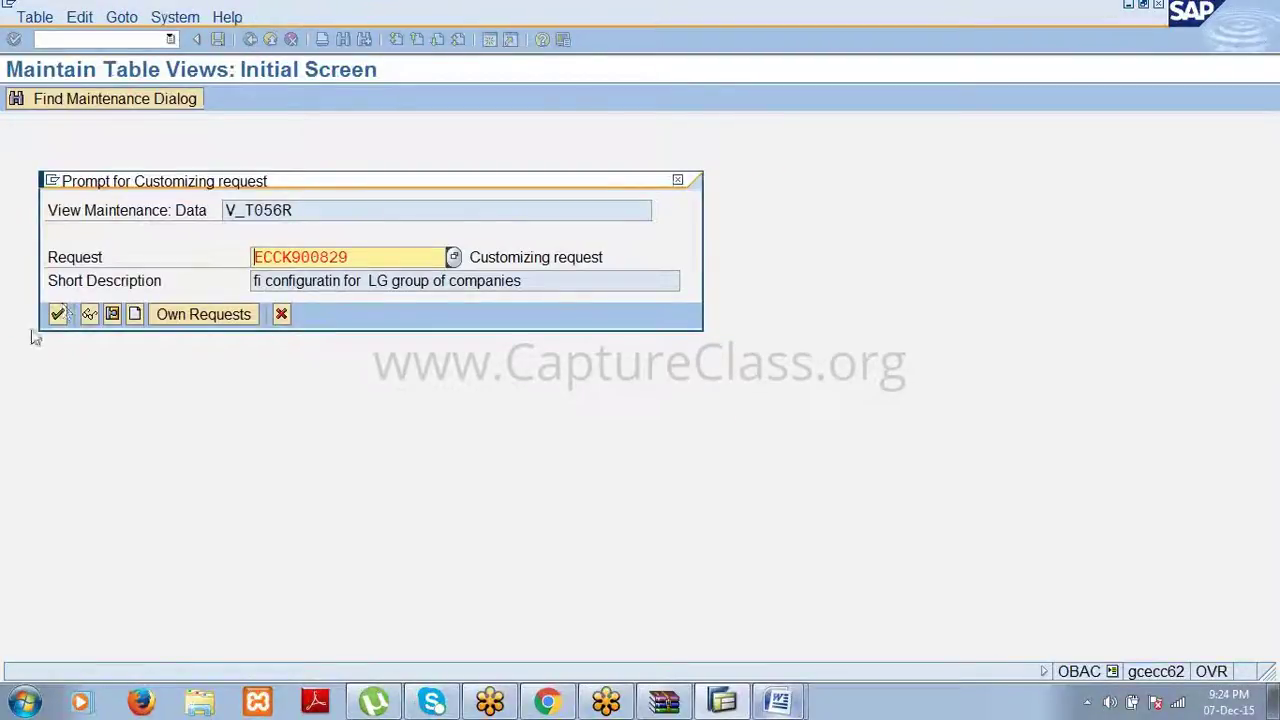
pyautogui.click(57, 314)
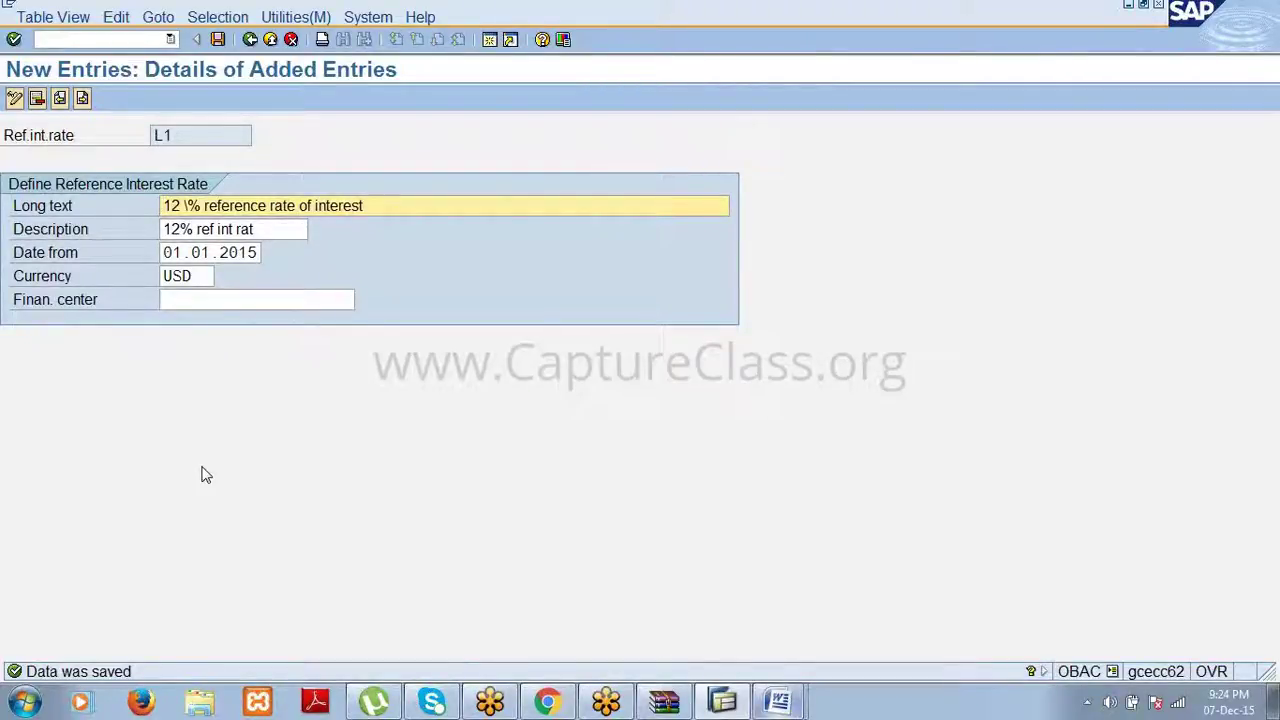
# Start the next entry with key 12 and long text '11% reference reate of interet'
pyautogui.click(83, 100)
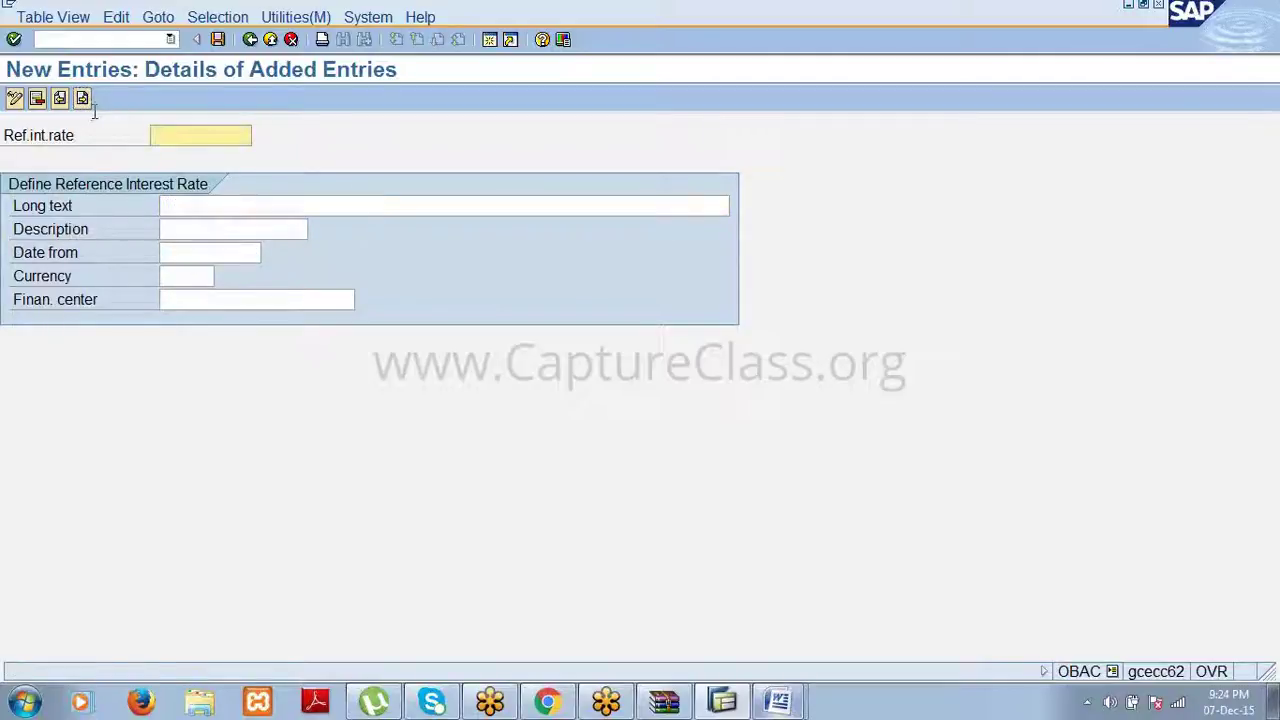
pyautogui.write('12')
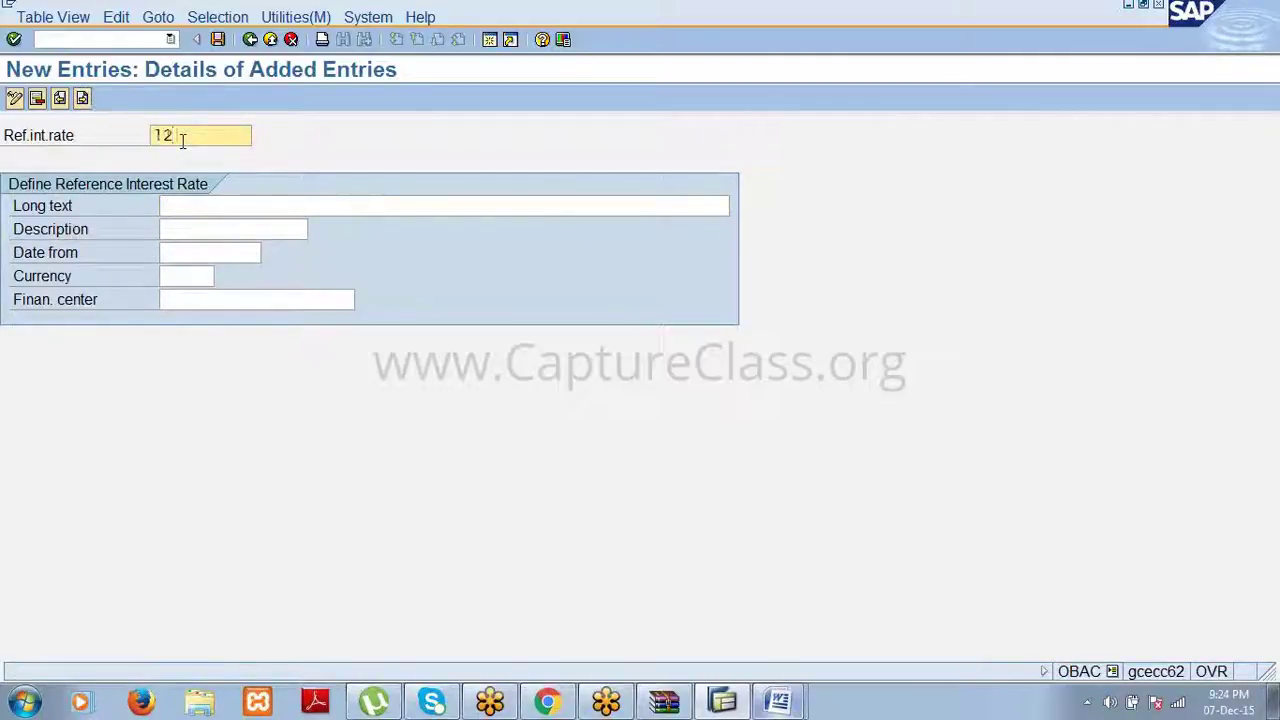
pyautogui.press('Tab')
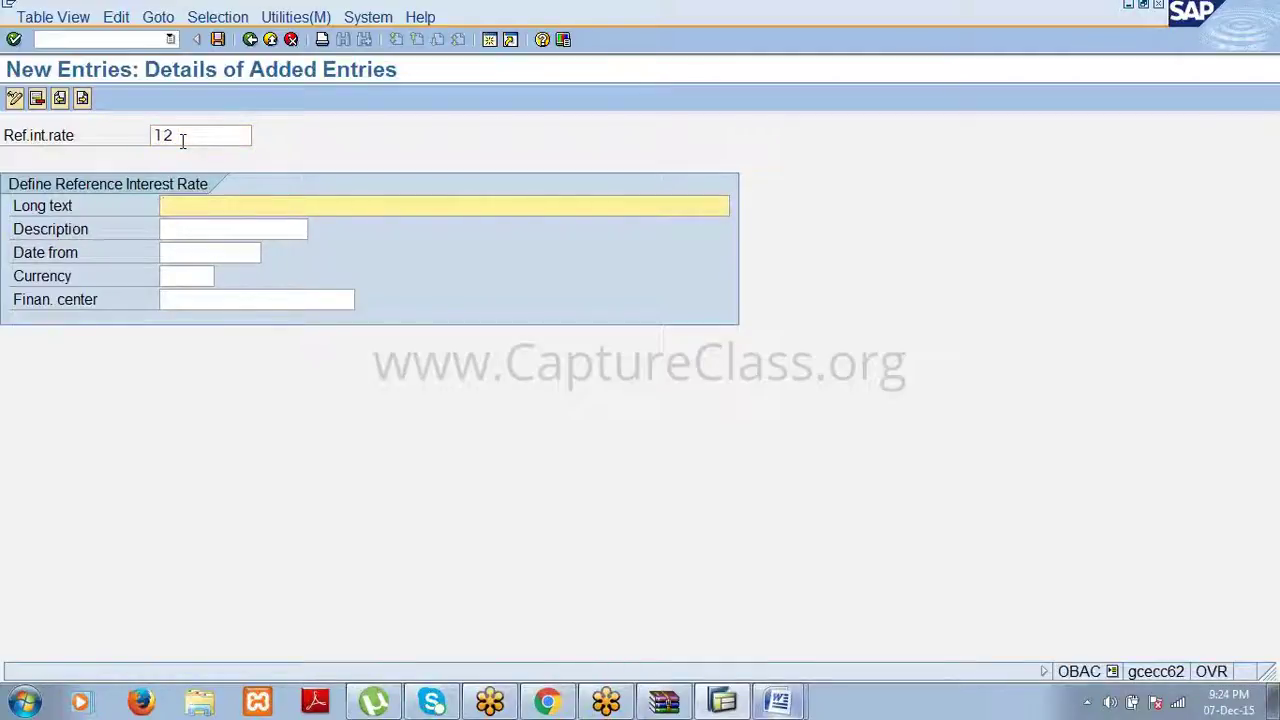
pyautogui.write('11% reference reate of int')
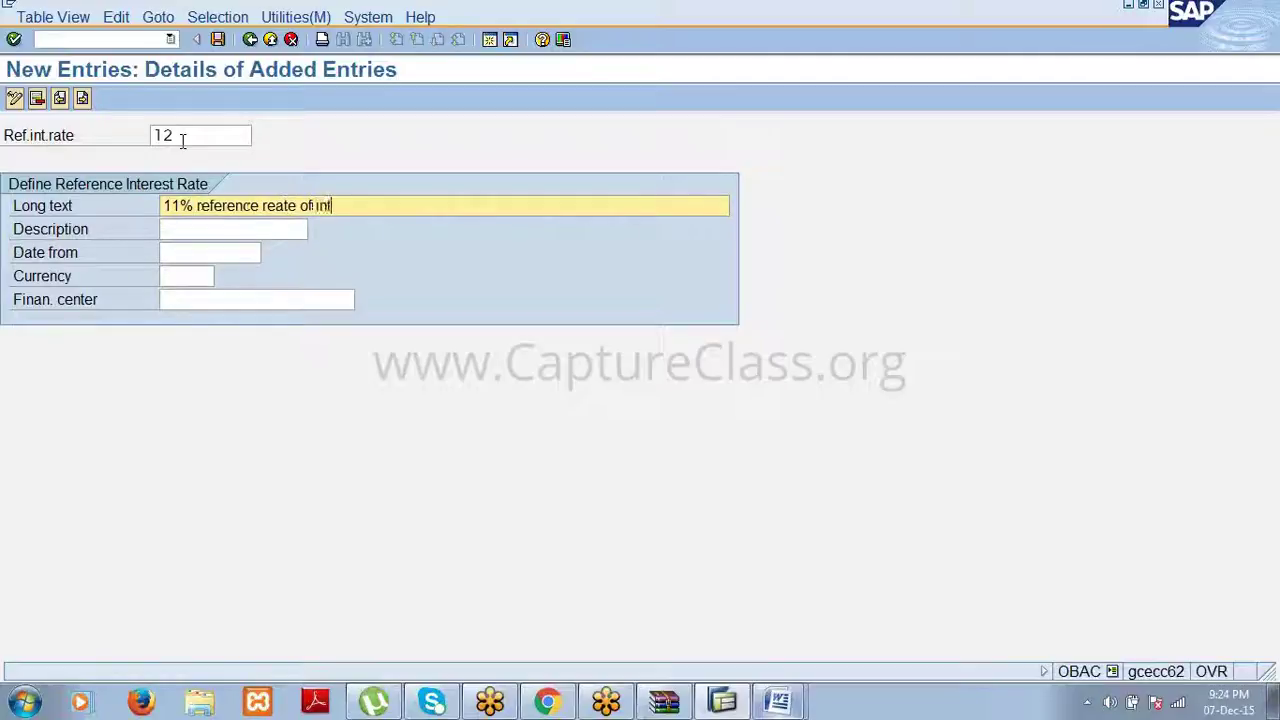
pyautogui.write('eret')
# Enter description '11% ref int rat', date 1.1.2015 and currency USD, then save
pyautogui.press('Tab')
pyautogui.write('11')
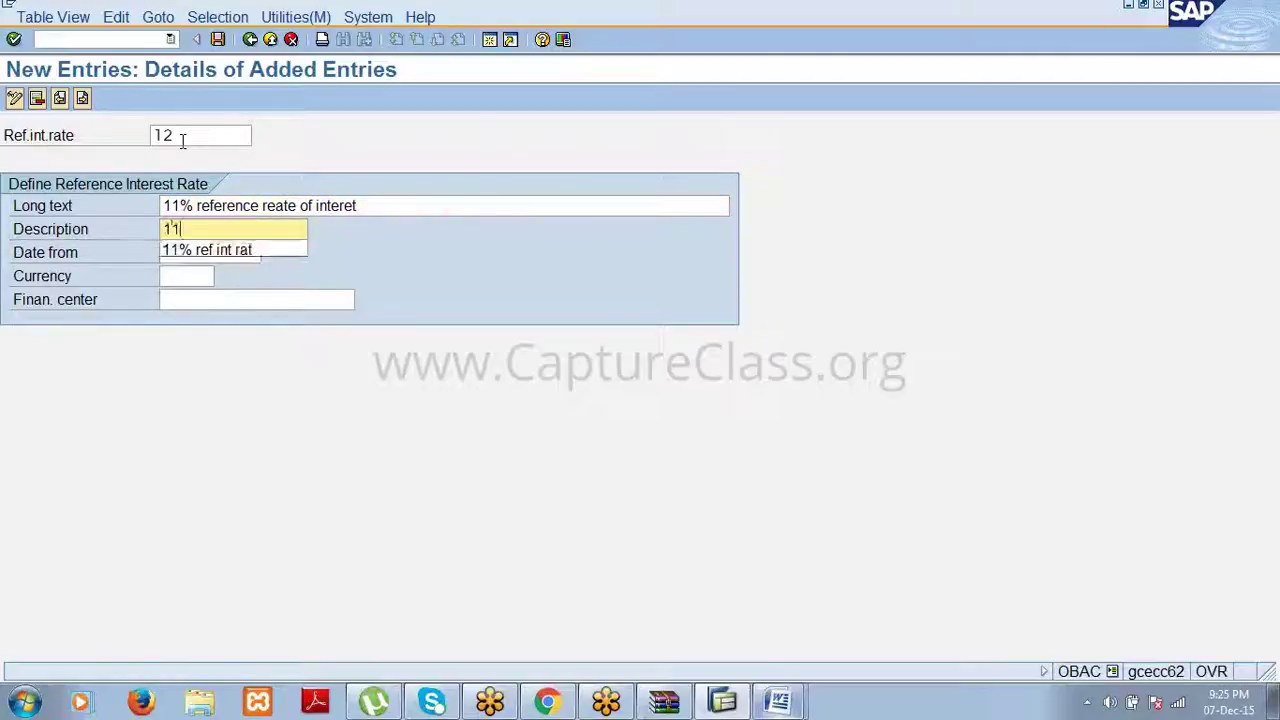
pyautogui.press('Down')
pyautogui.press('Return')
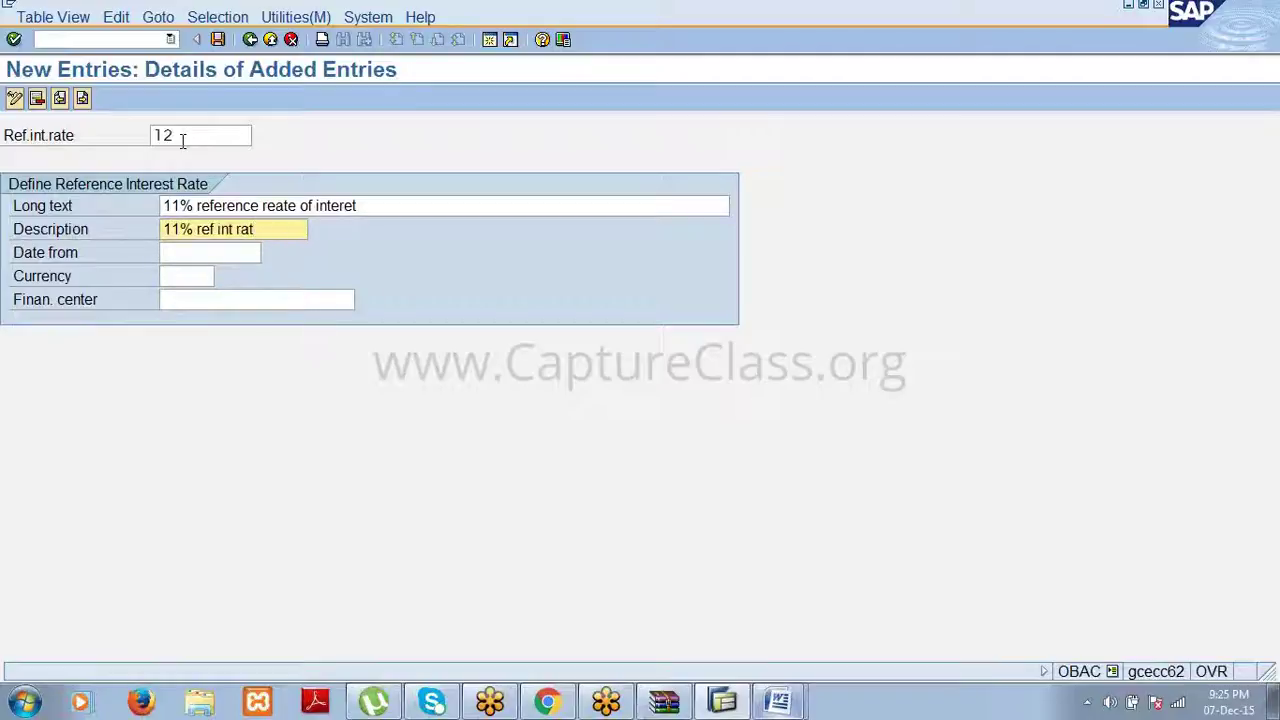
pyautogui.press('Tab')
pyautogui.write('1.1.2015')
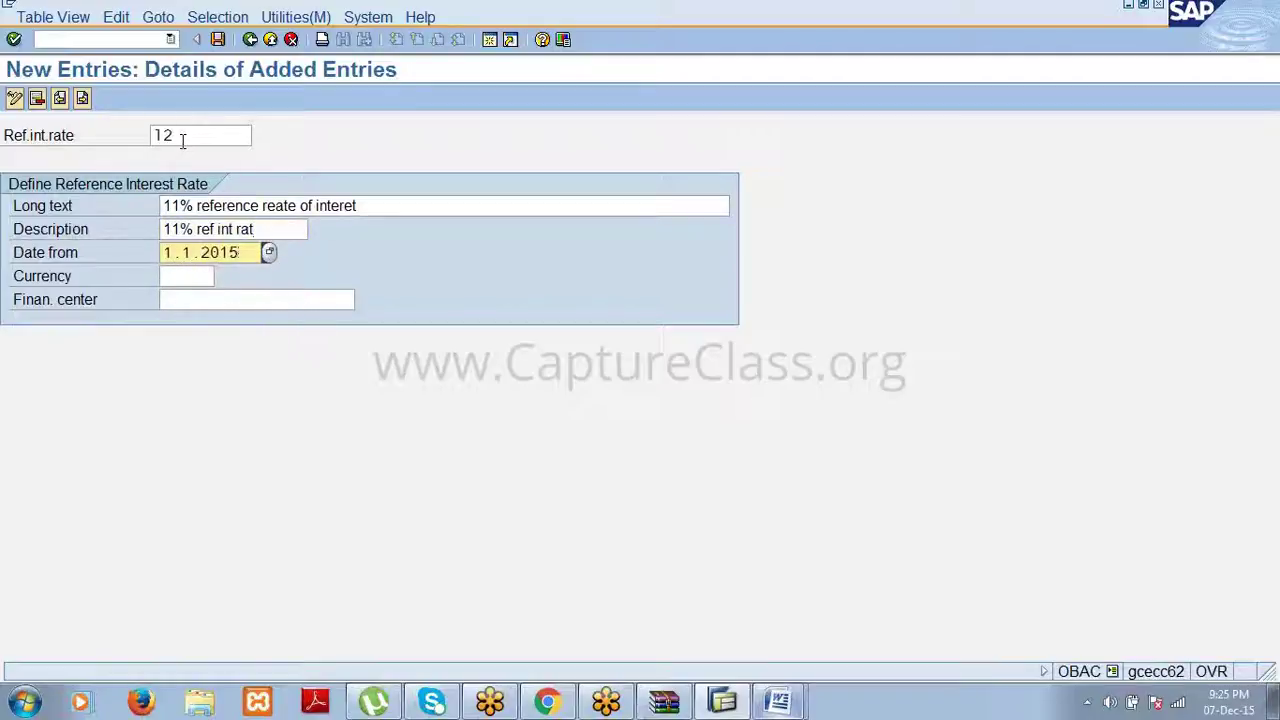
pyautogui.press('Tab')
pyautogui.write('usd')
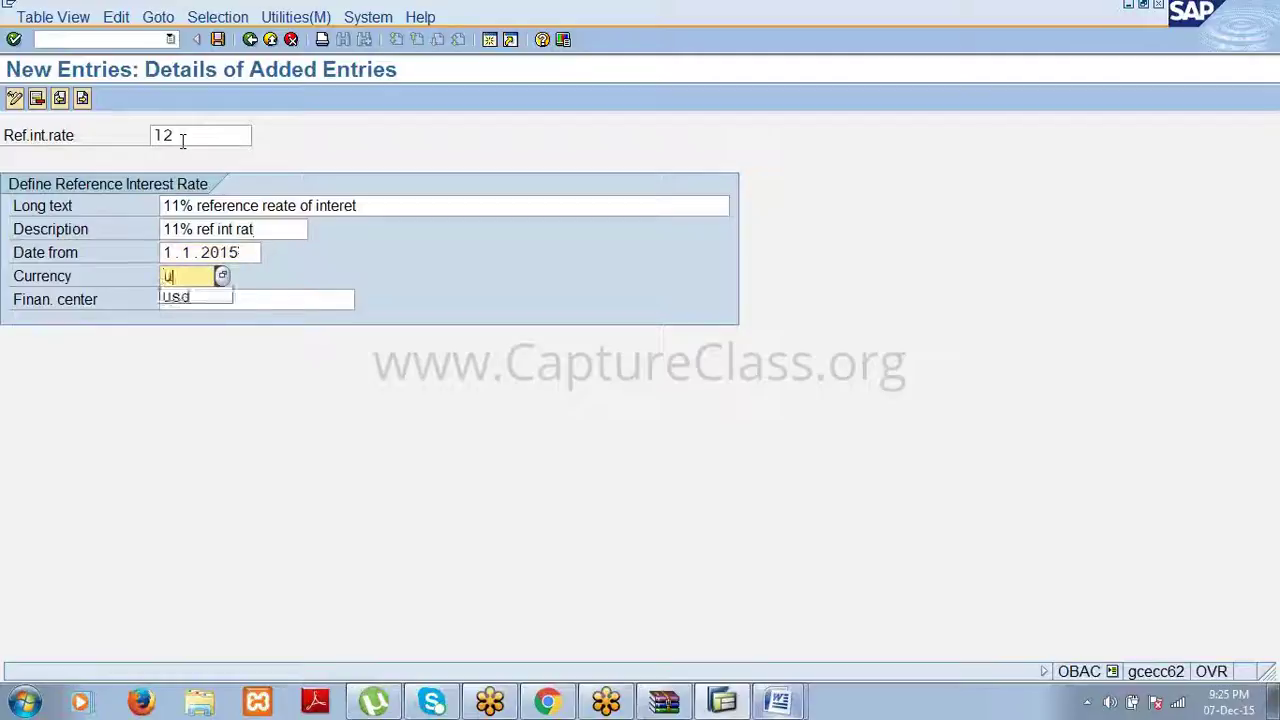
pyautogui.click(218, 41)
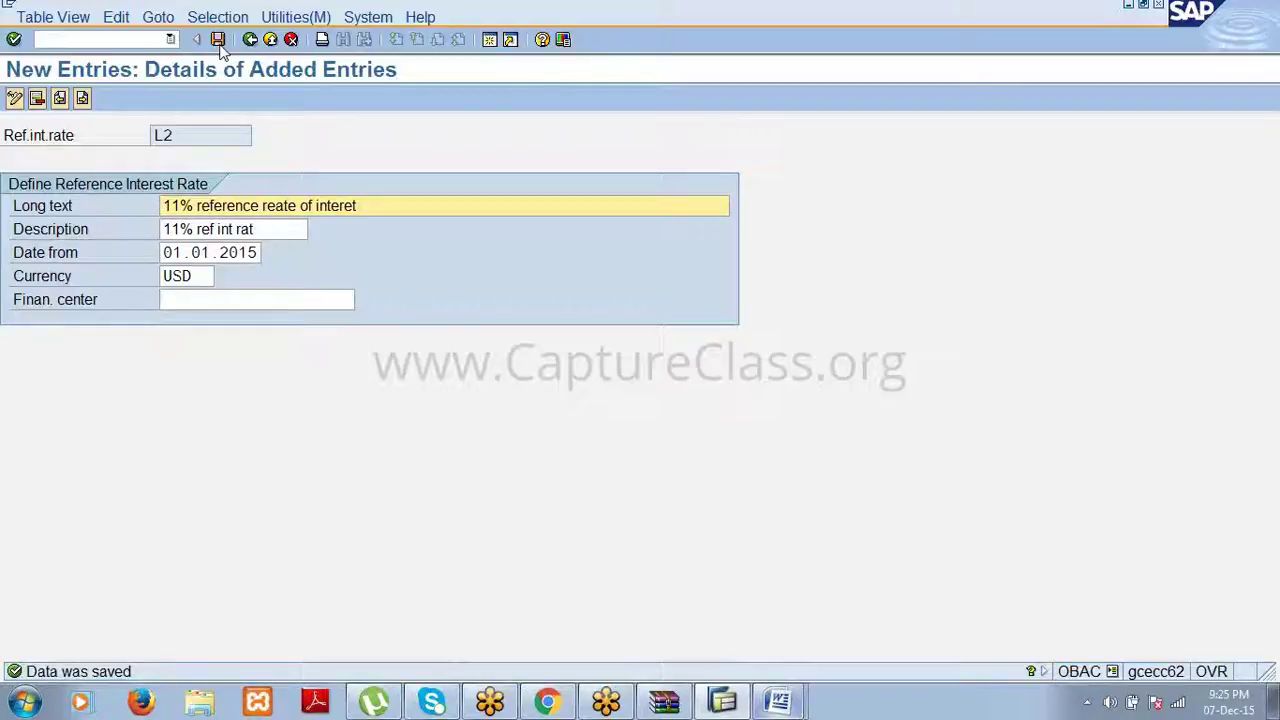
# Open a blank new entry, then show the Step 4 instructions in the GENERAL LEDGER notes
pyautogui.click(82, 99)
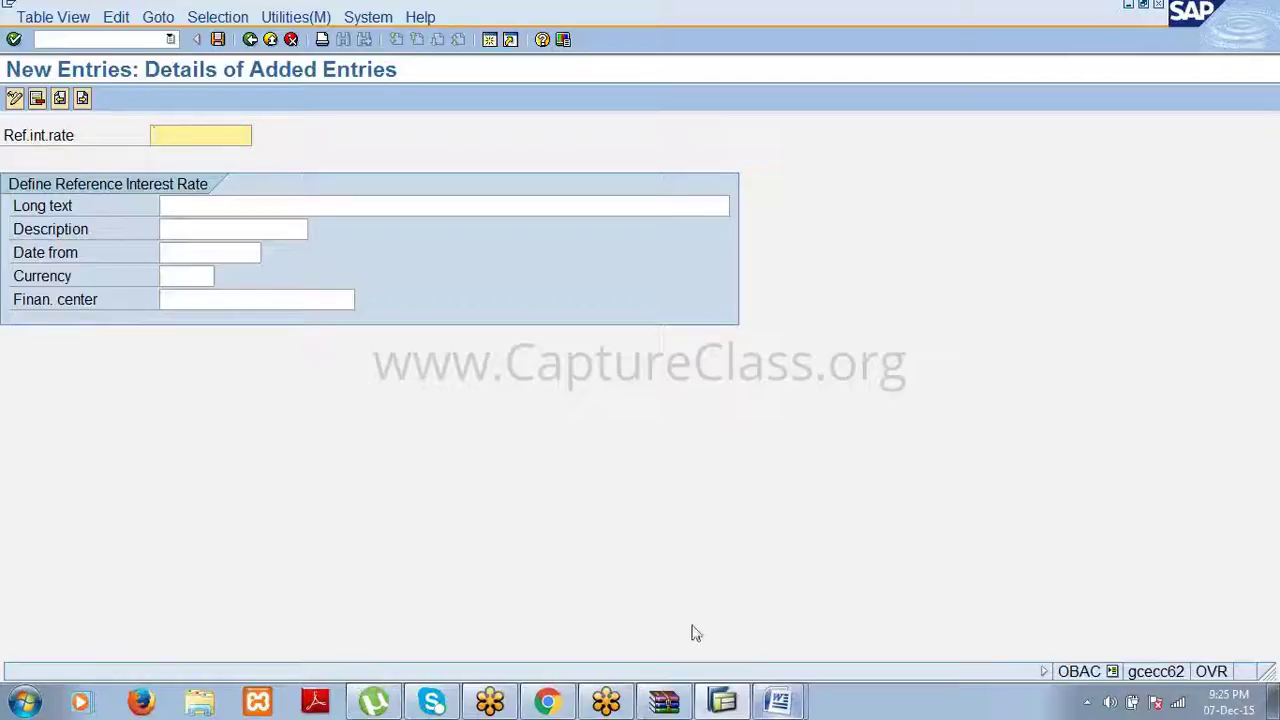
pyautogui.click(778, 702)
pyautogui.click(735, 626)
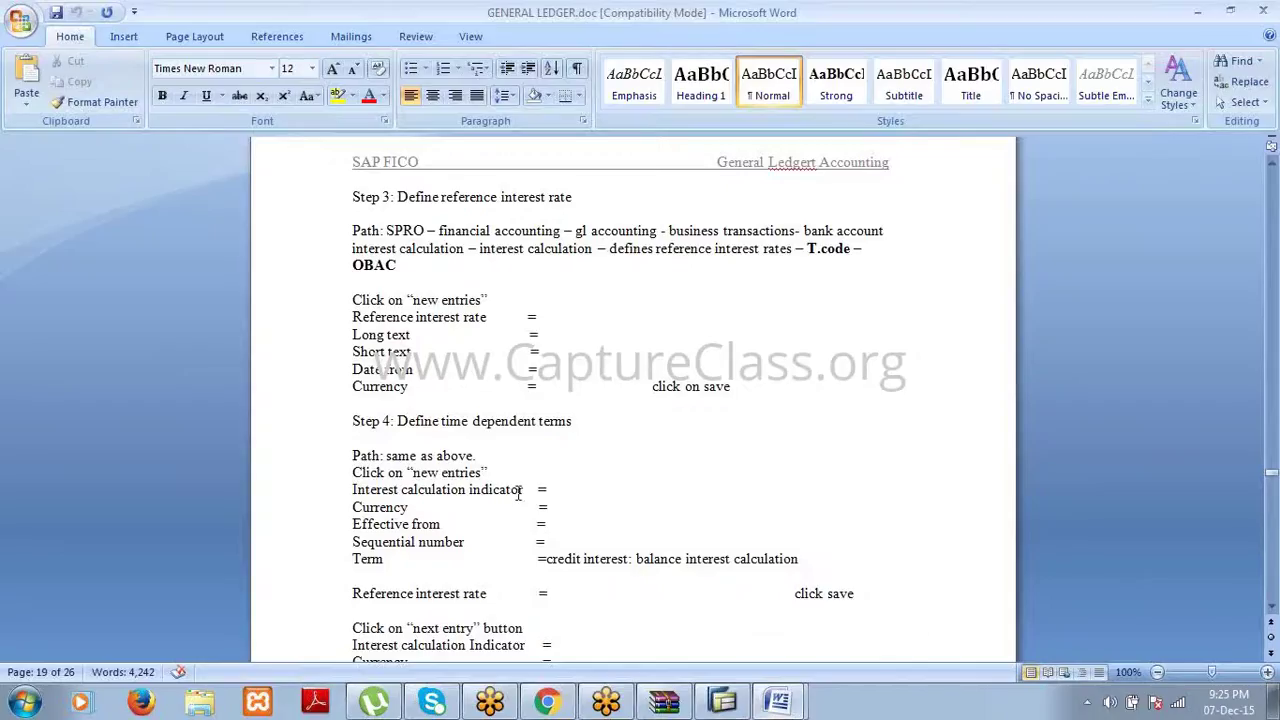
pyautogui.scroll(-3, 519, 494)
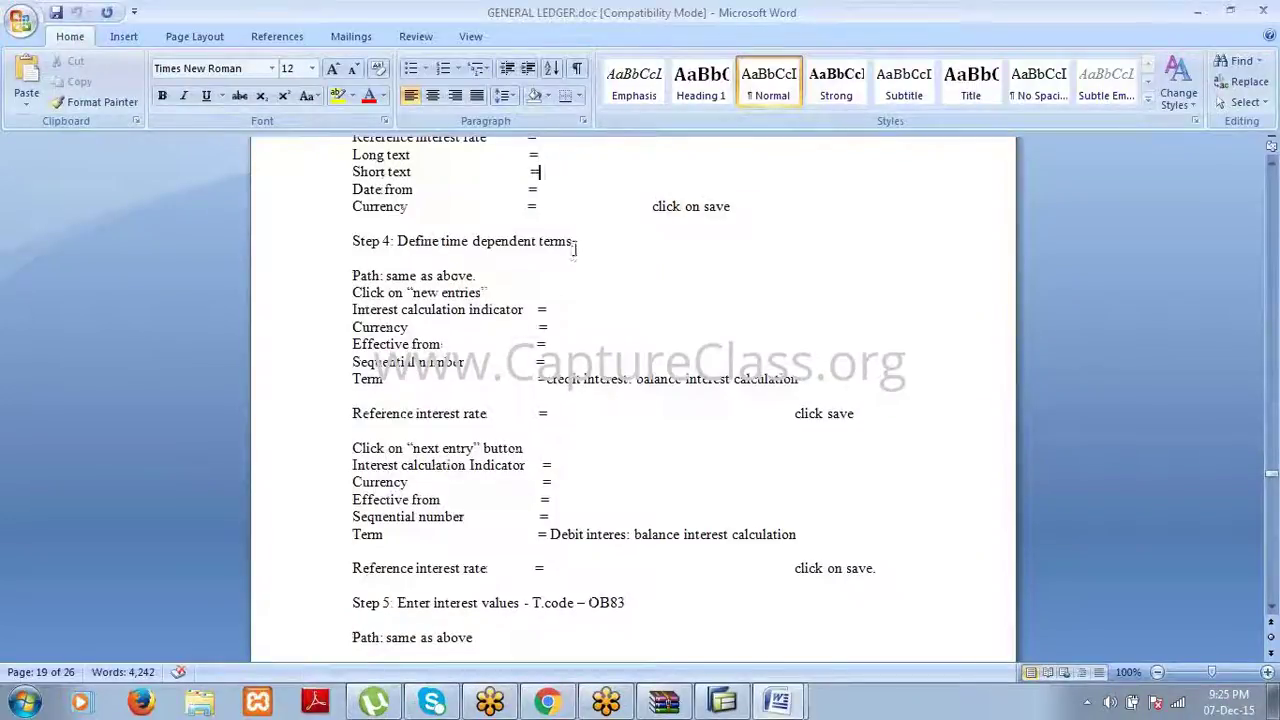
pyautogui.click(575, 247)
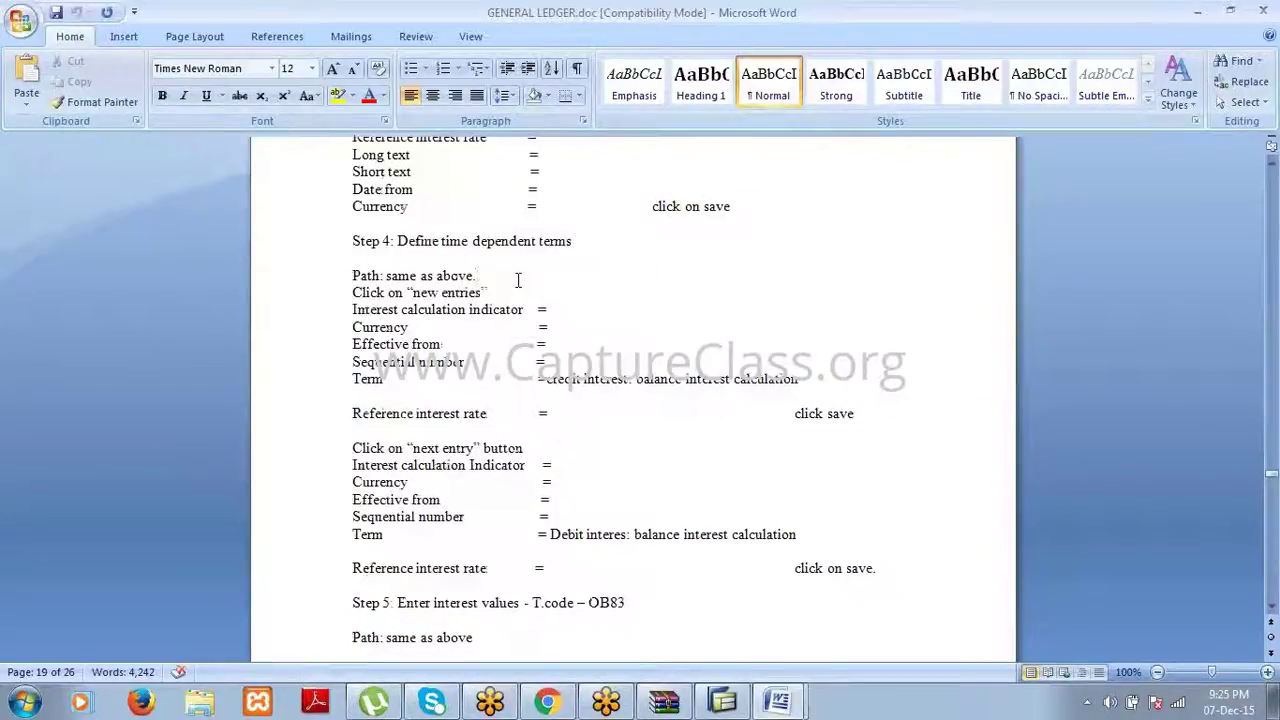